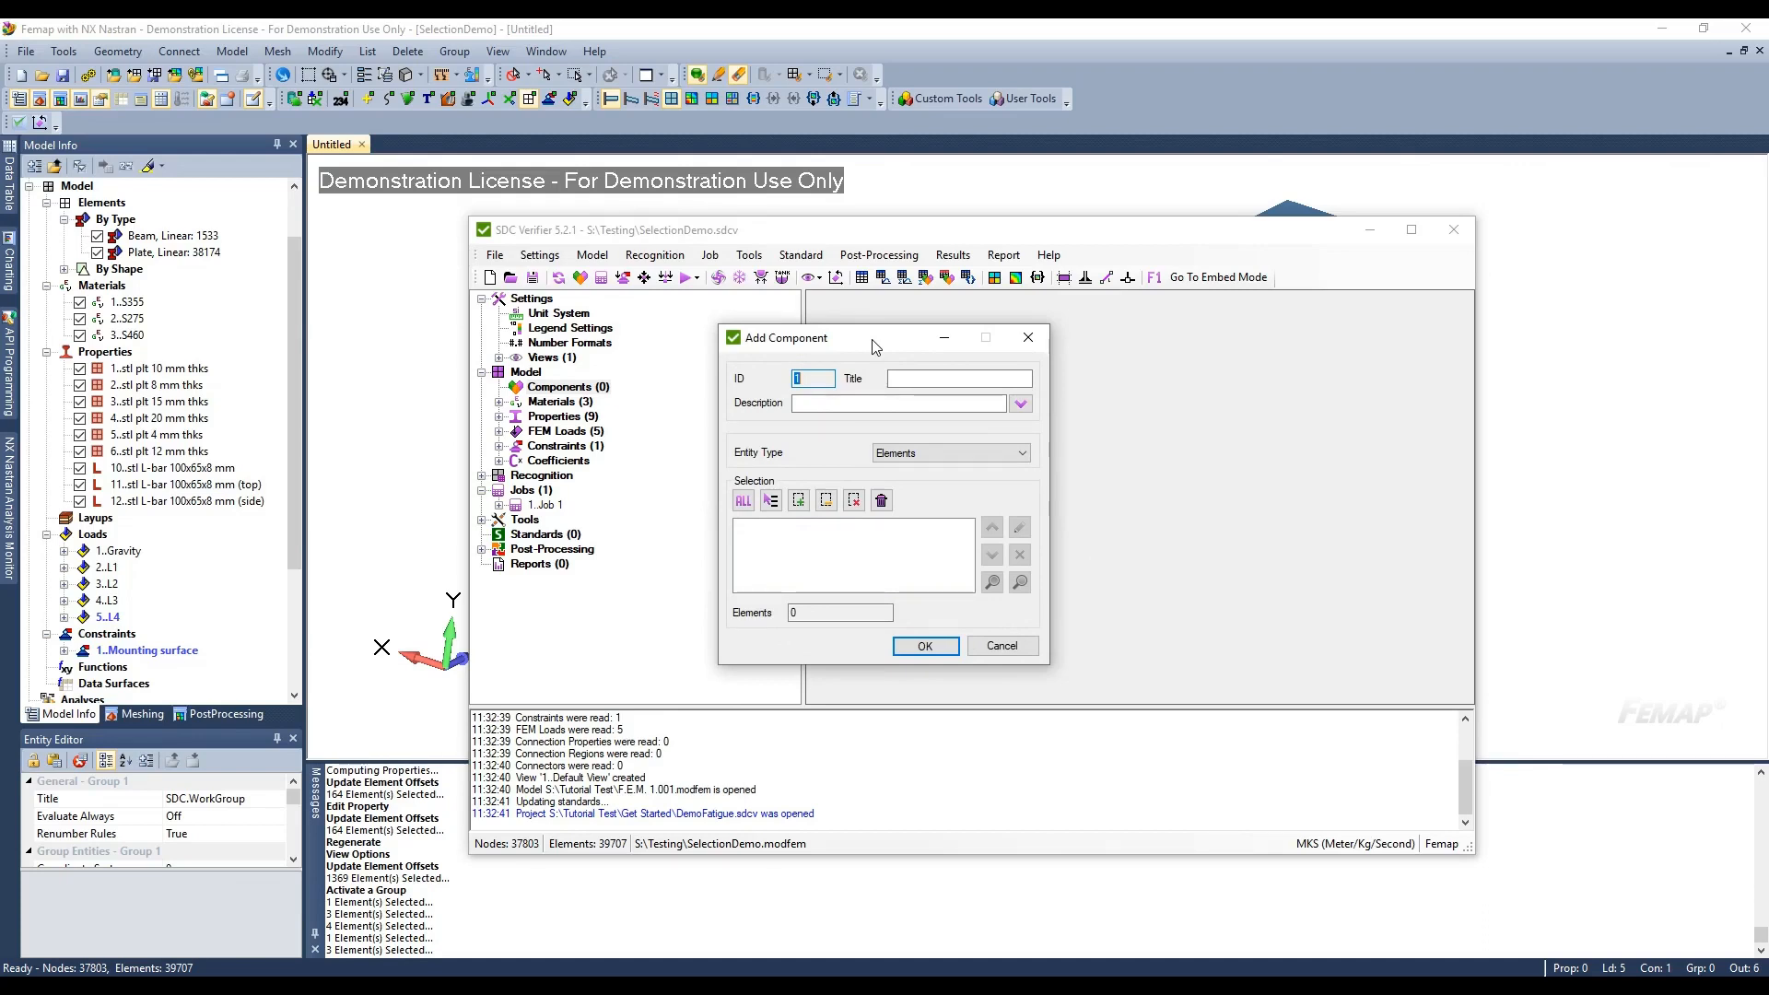
Title the new component "Demo Component" and keep Elements as its entity type
drag(873, 346, 883, 343)
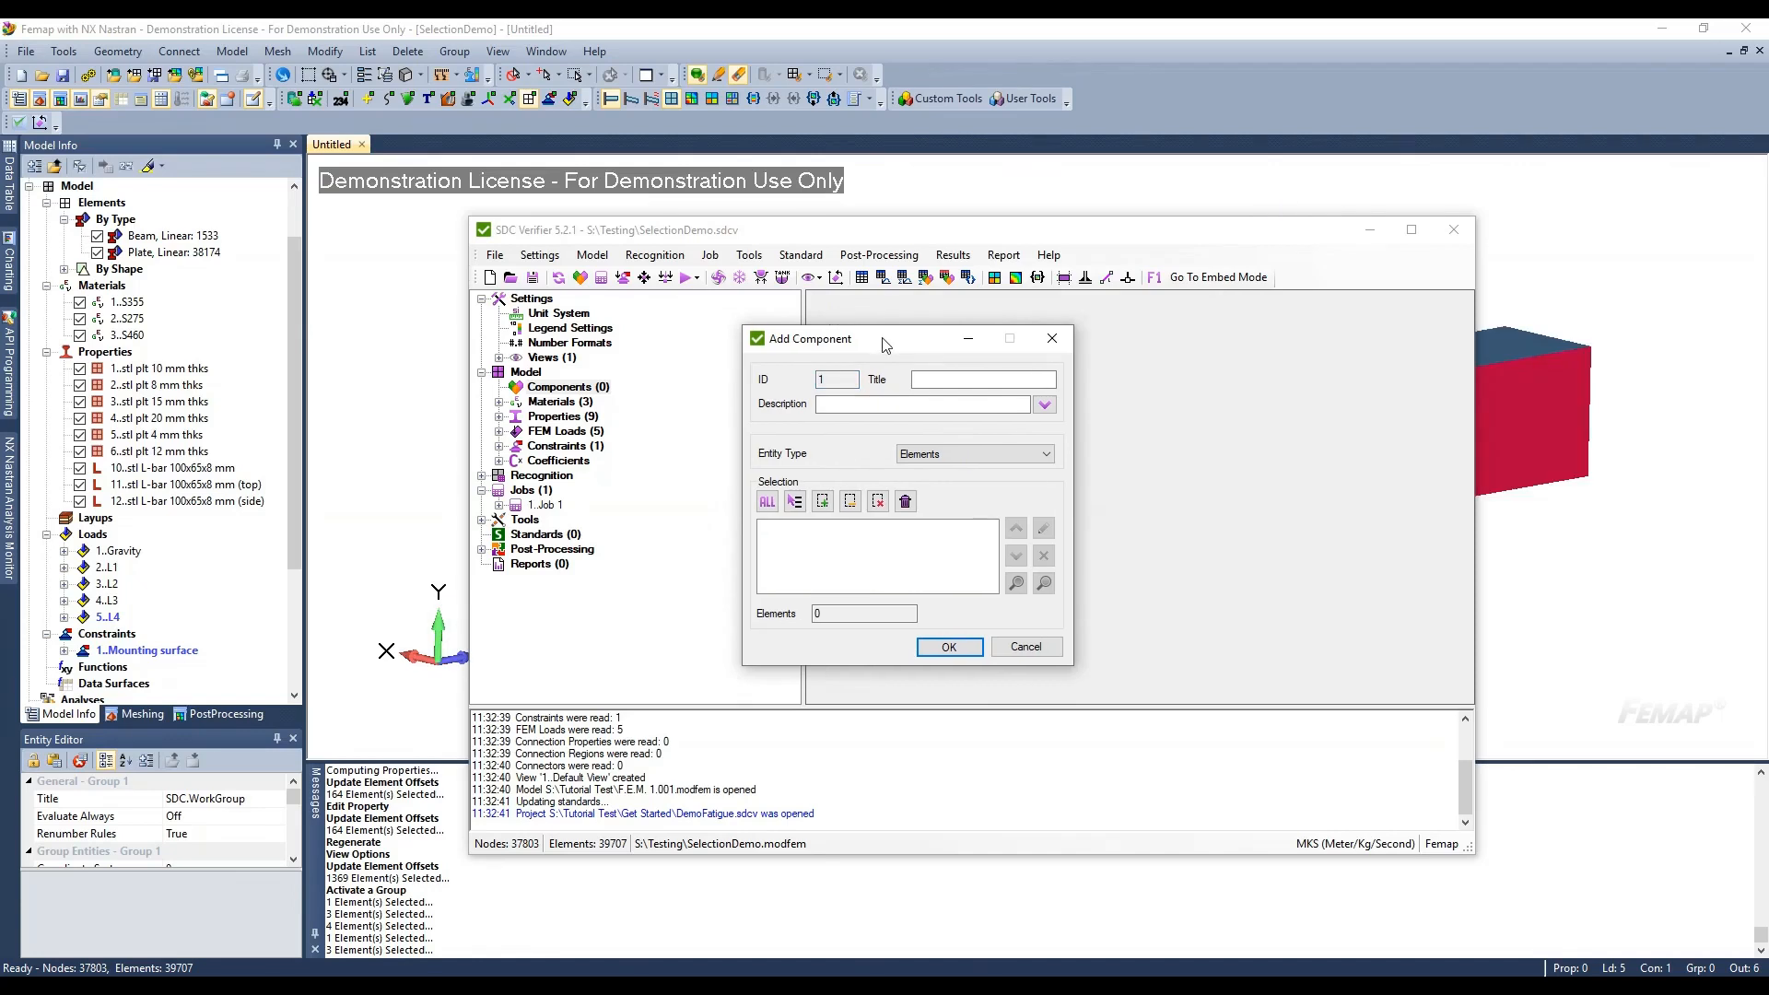
click(935, 377)
text(Demo Component)
click(995, 456)
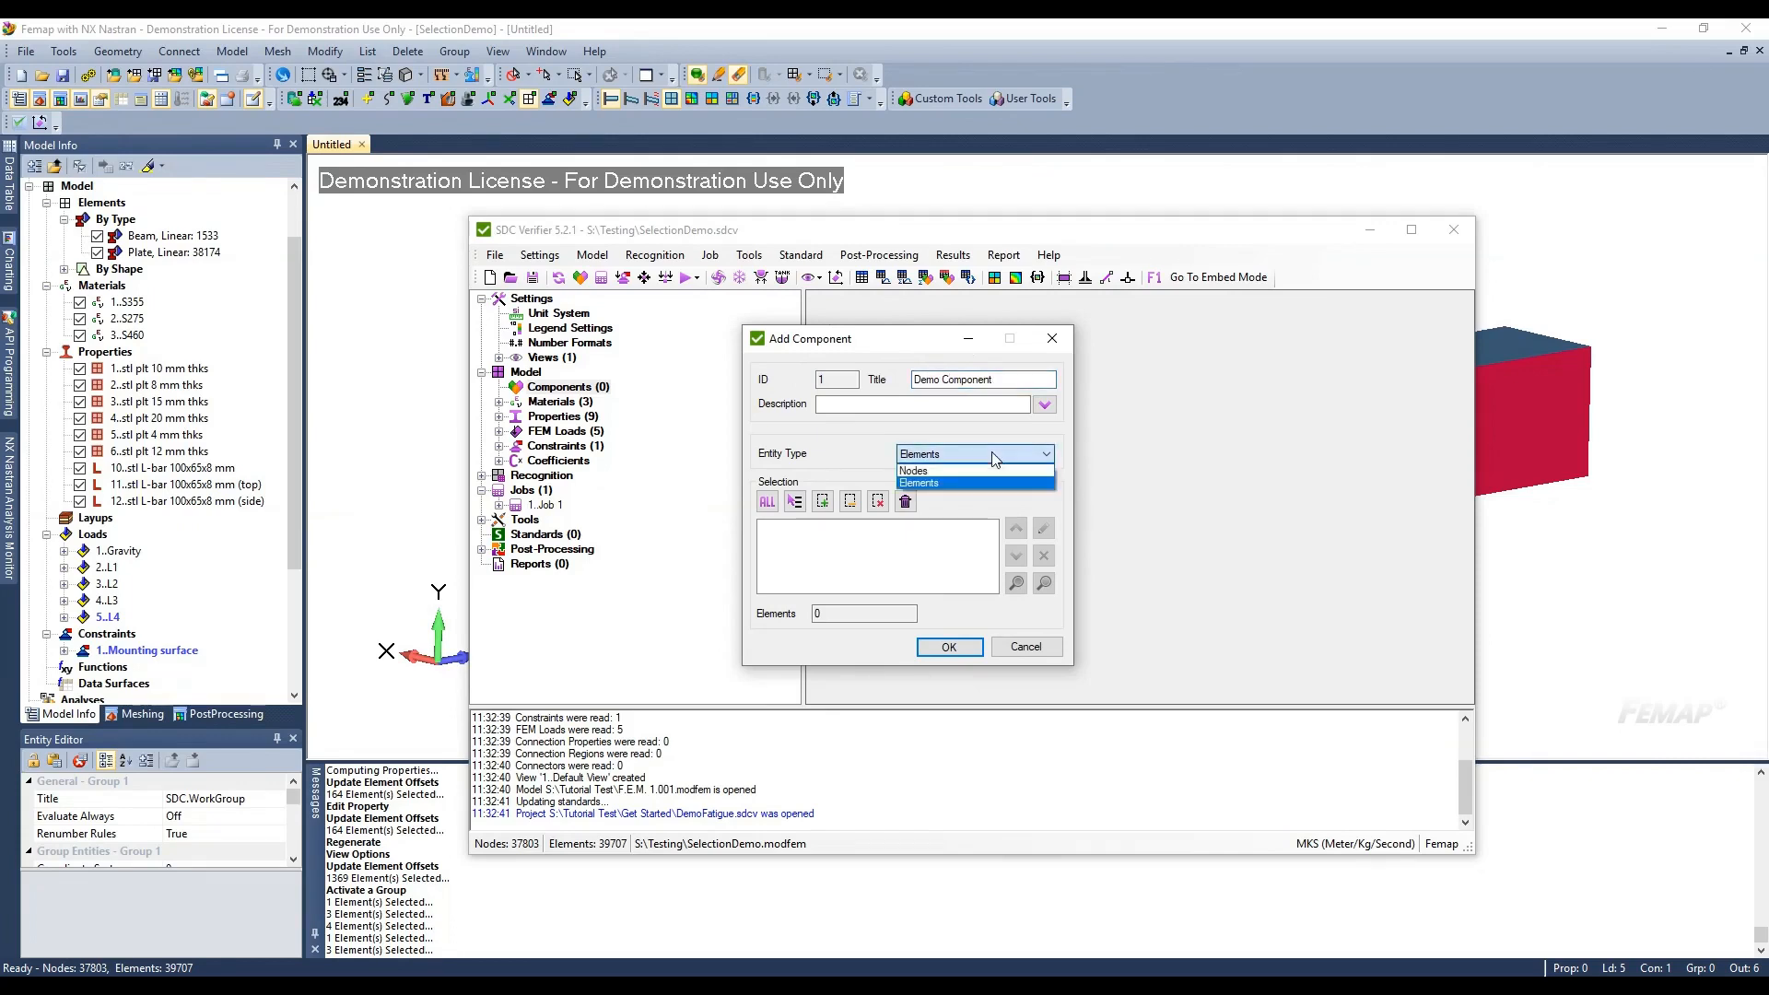
click(992, 452)
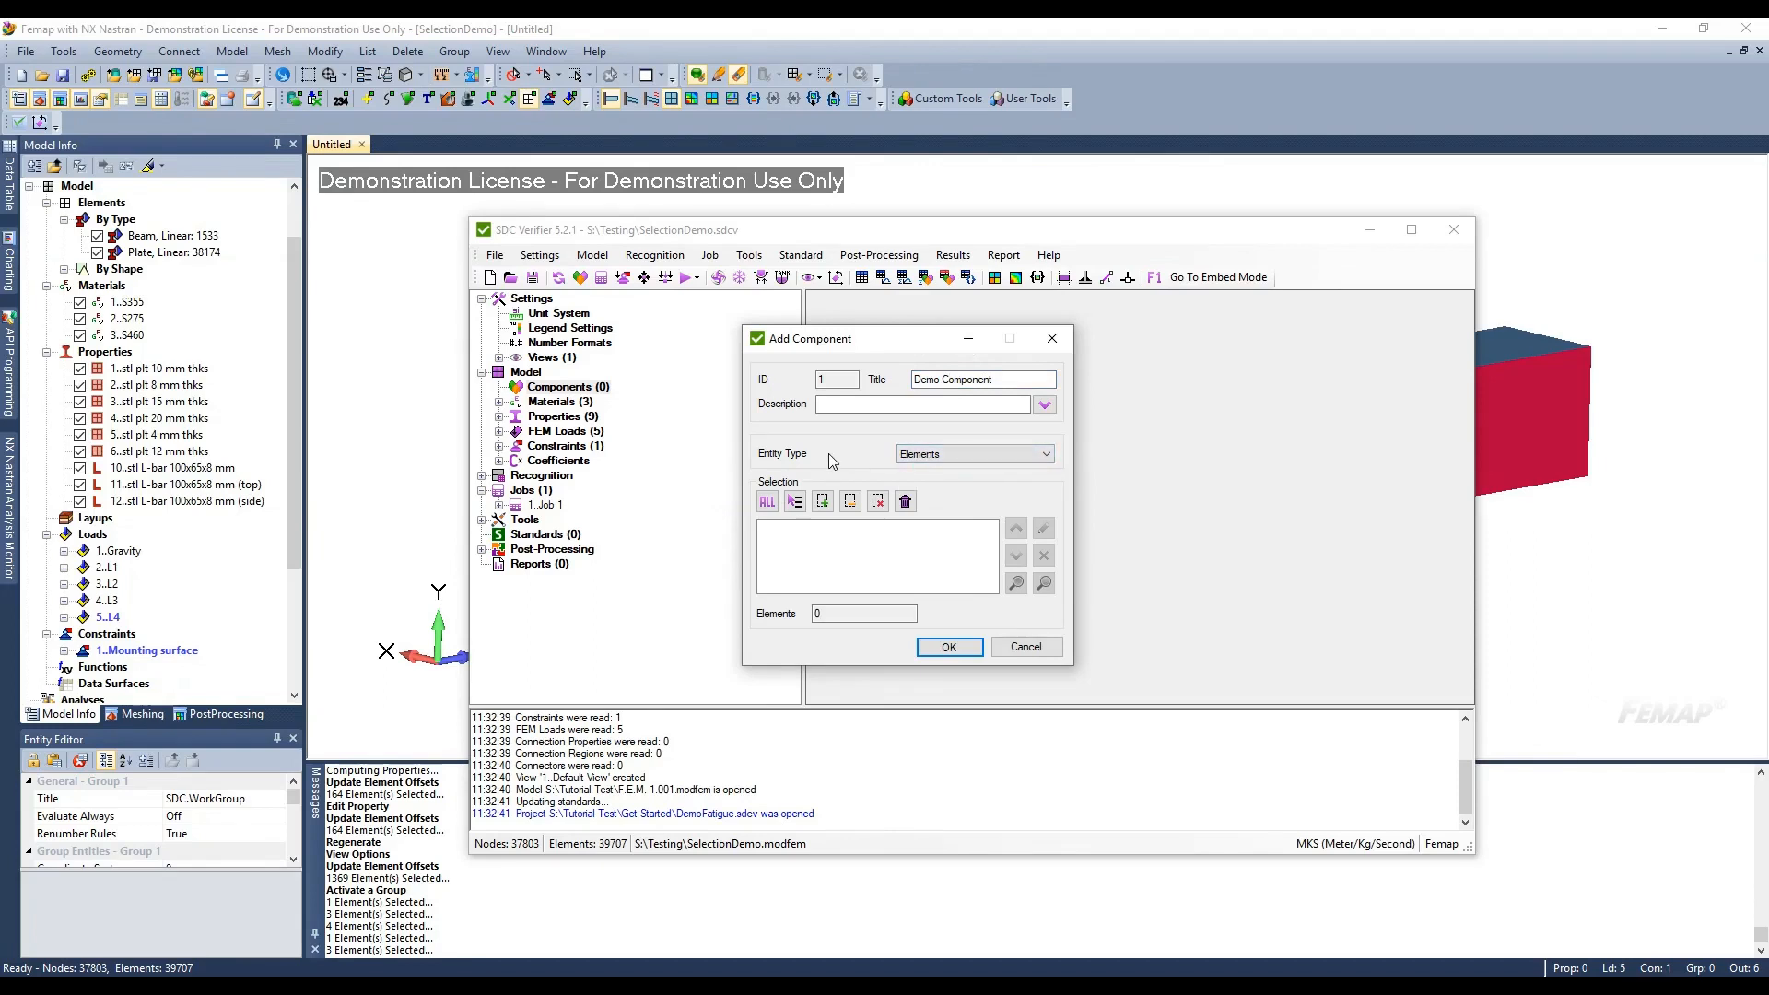
Add all entities to the component's selection and check the element count
click(767, 503)
click(794, 530)
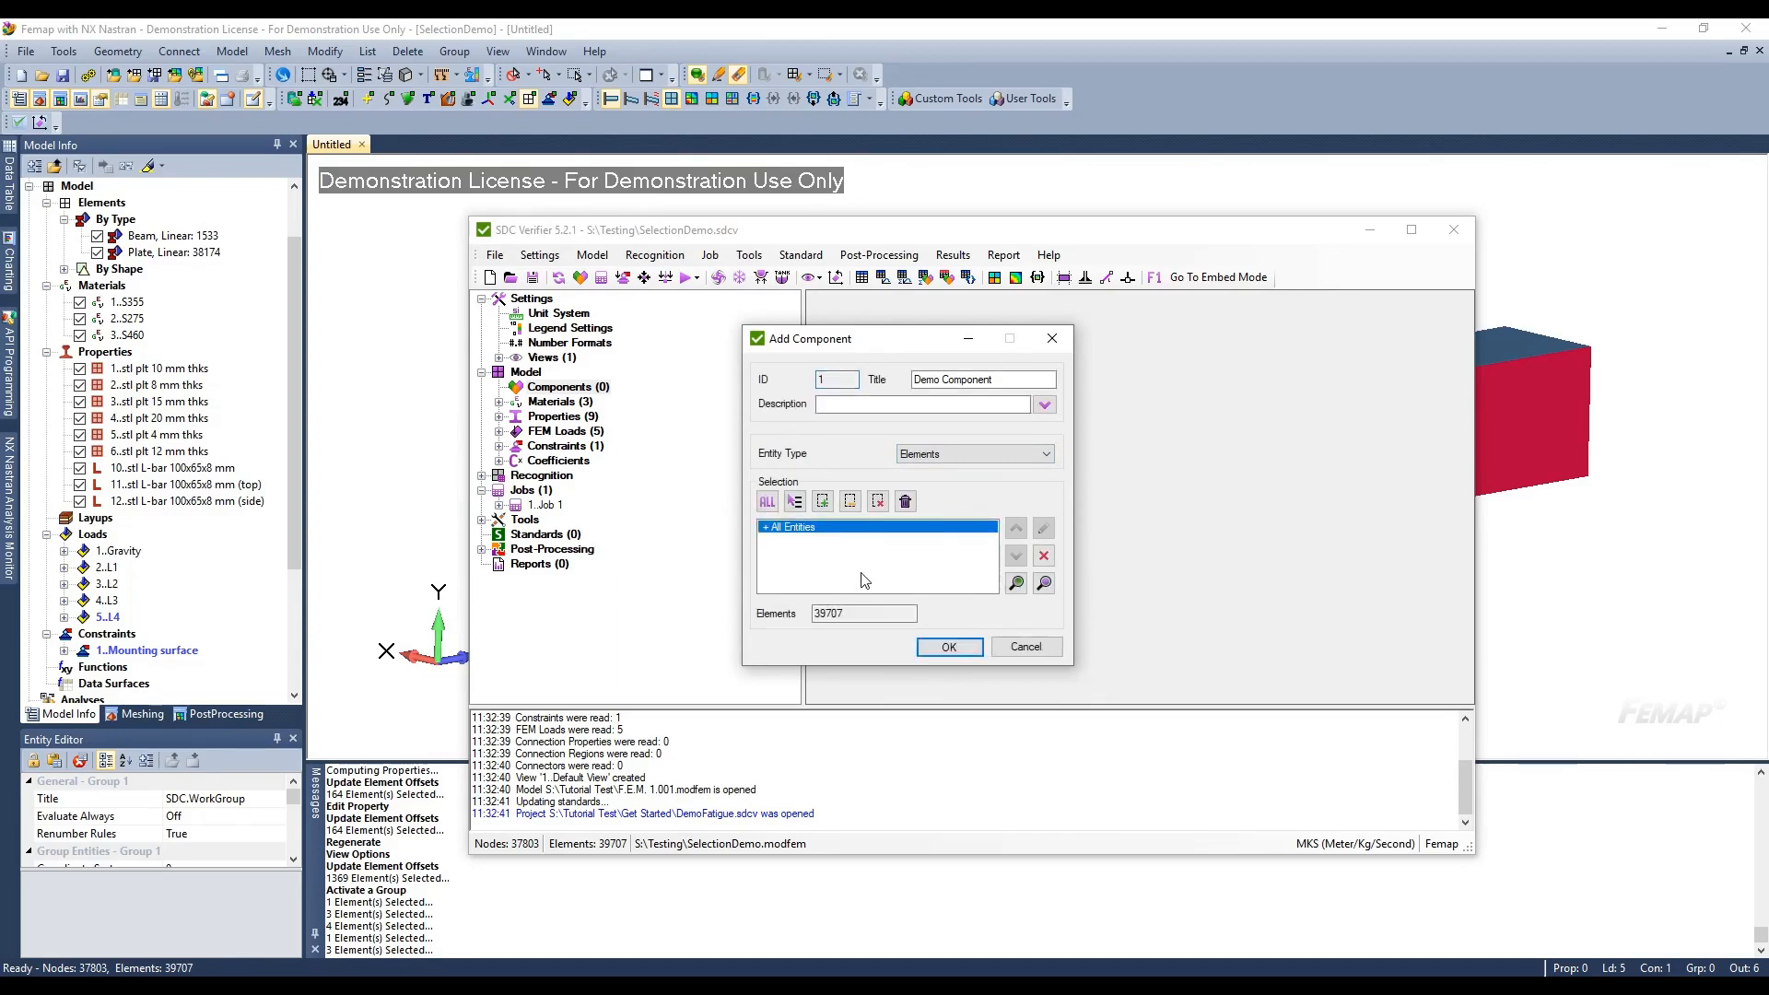
drag(866, 605, 719, 615)
click(849, 615)
double_click(850, 615)
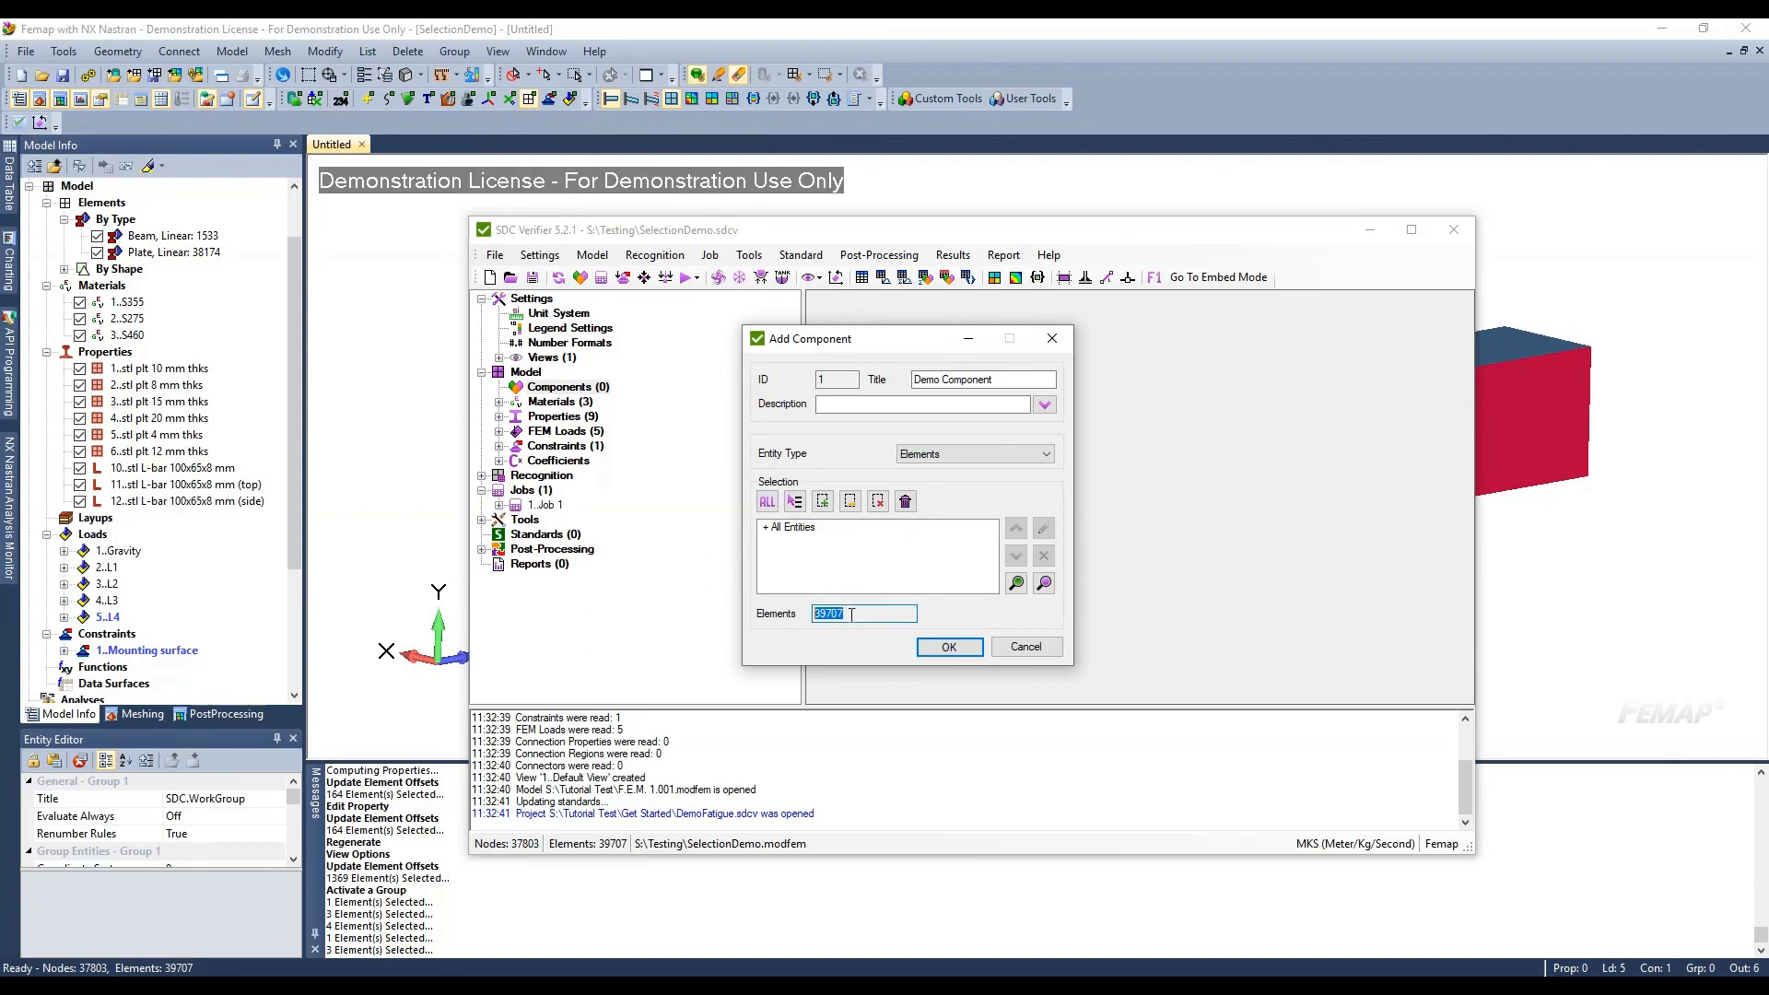
Add a materials condition to the component's selection that removes material 2..S275
click(795, 502)
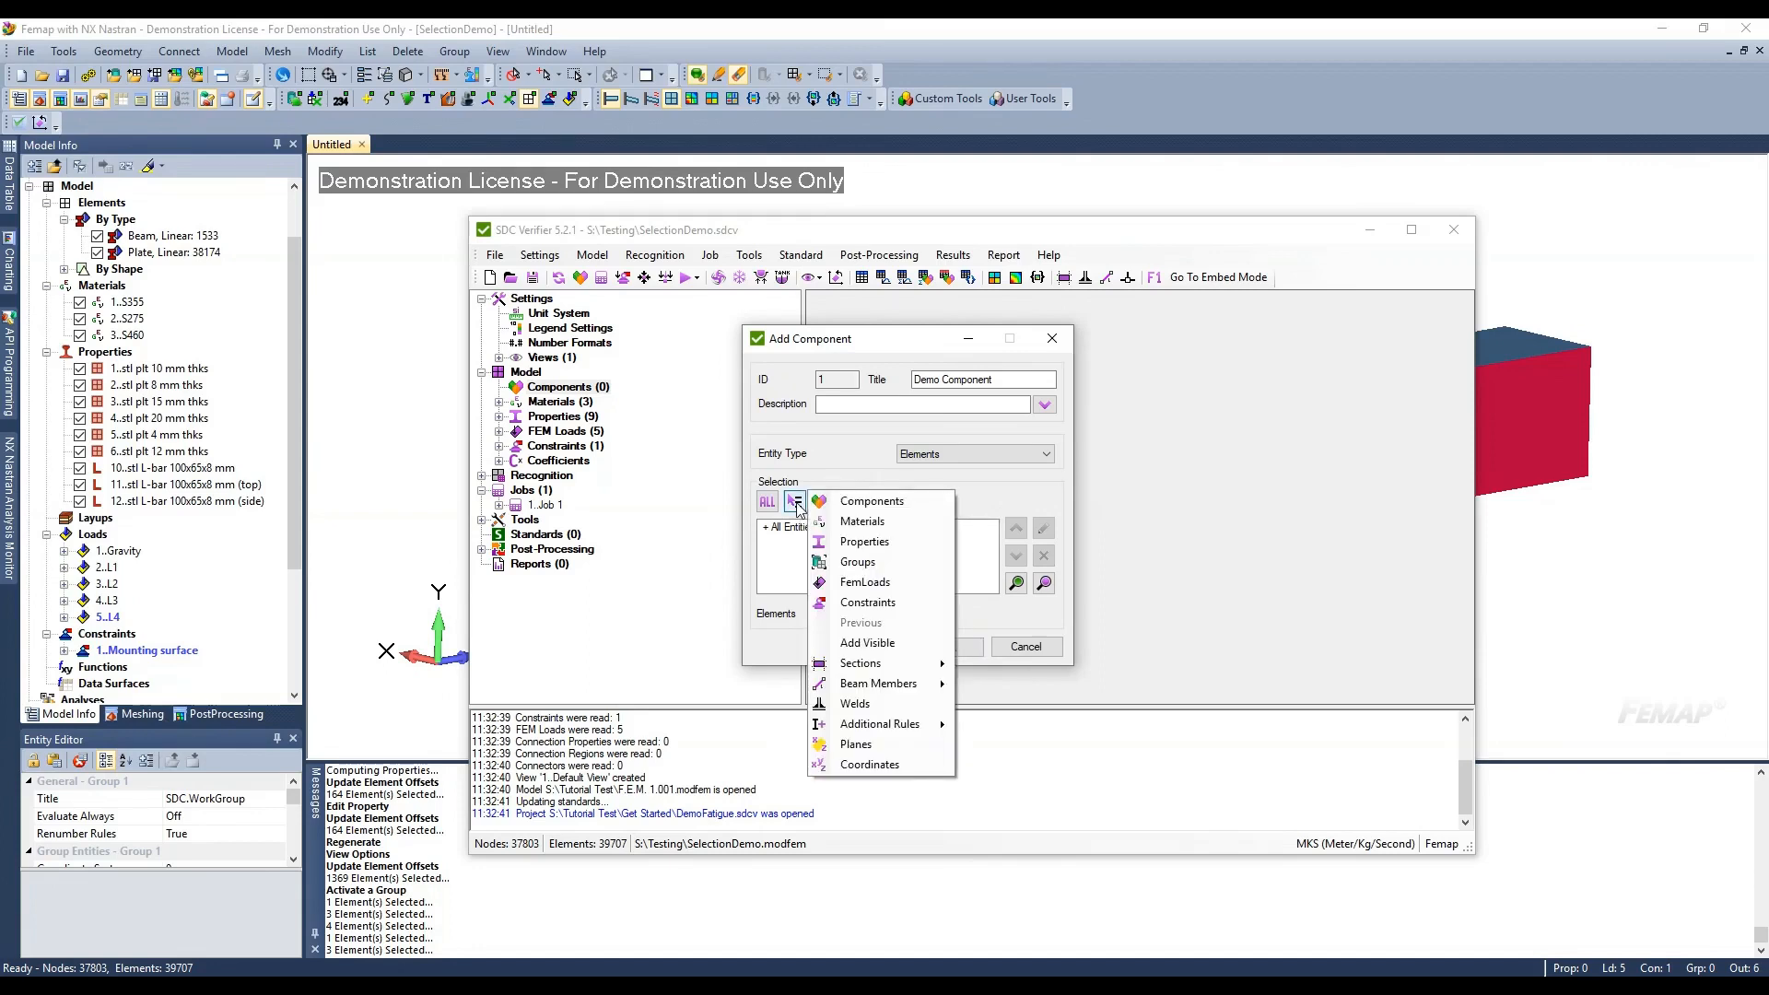
click(862, 522)
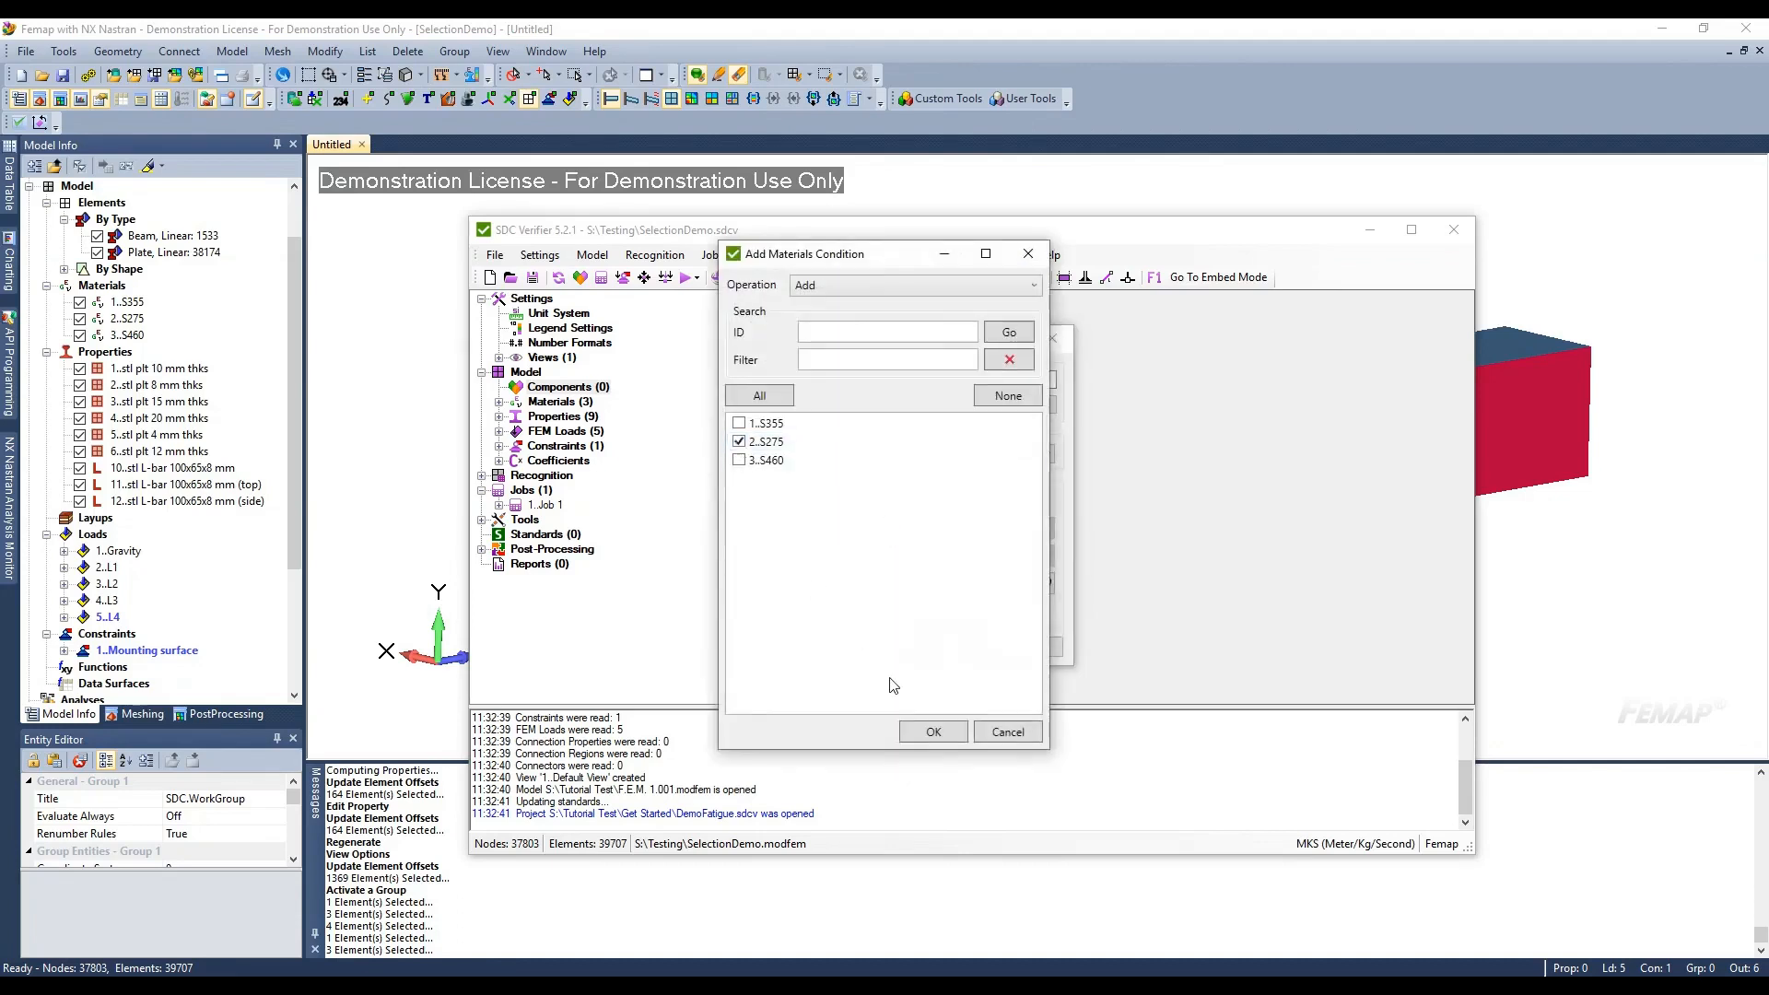
click(881, 287)
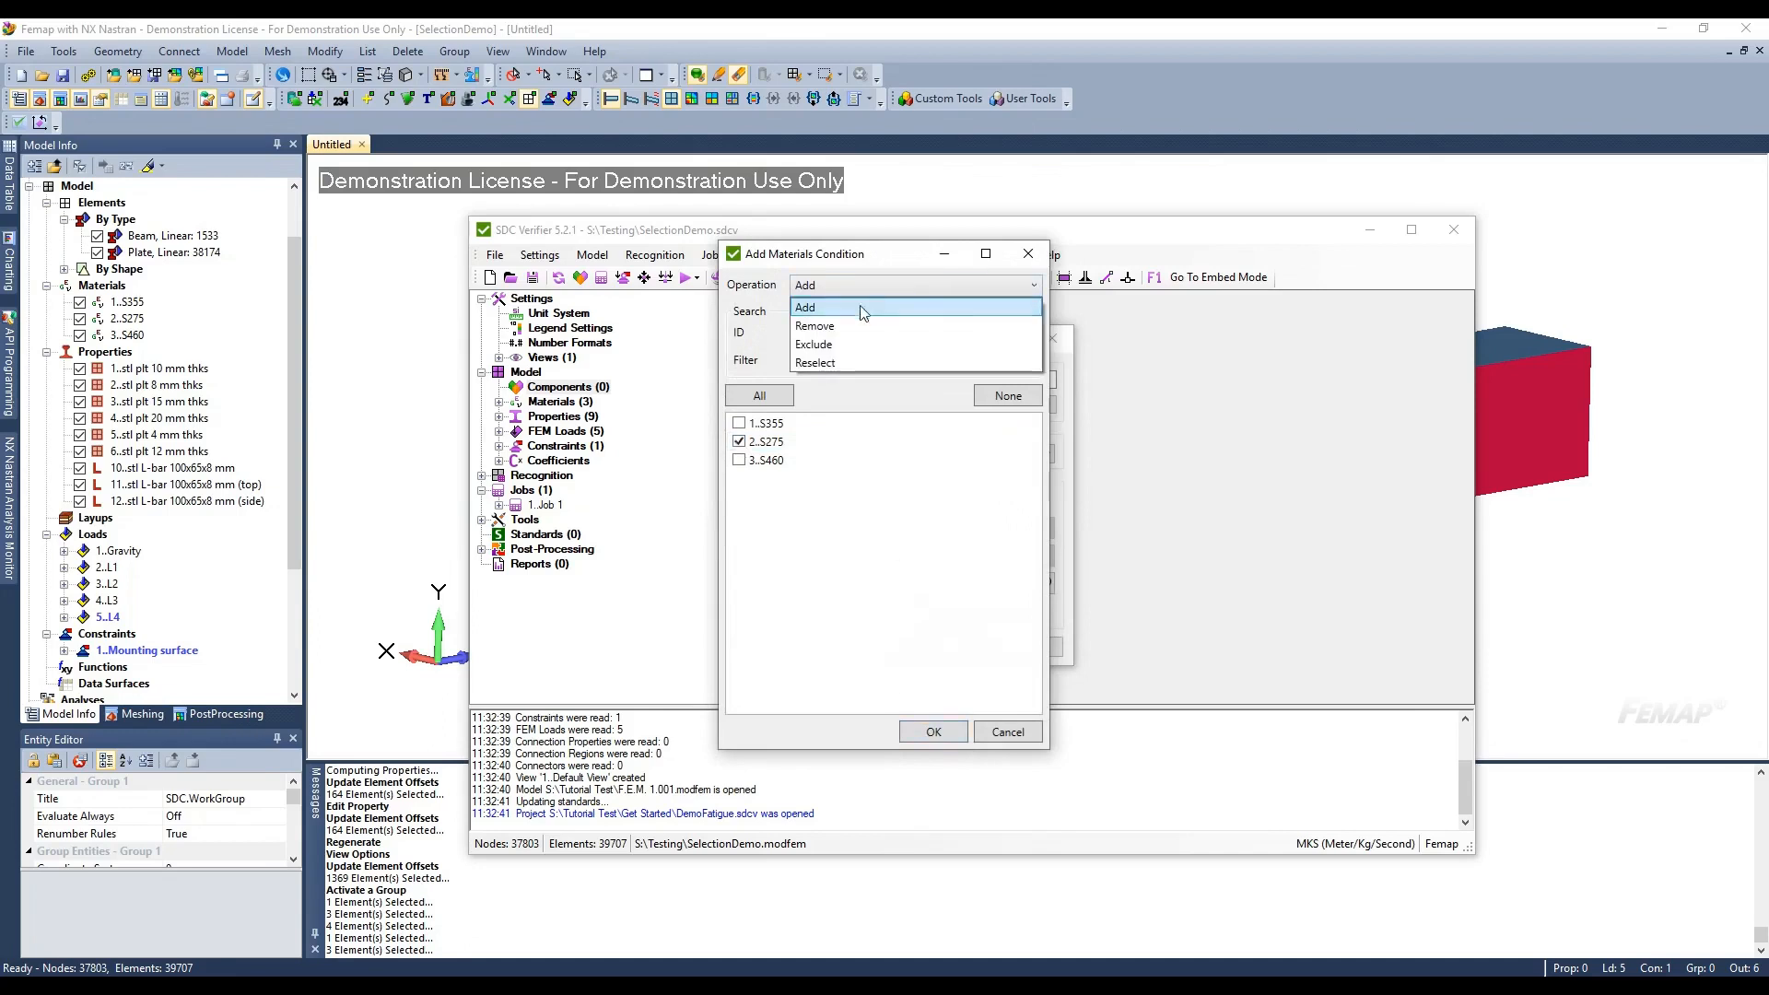
click(852, 324)
click(933, 733)
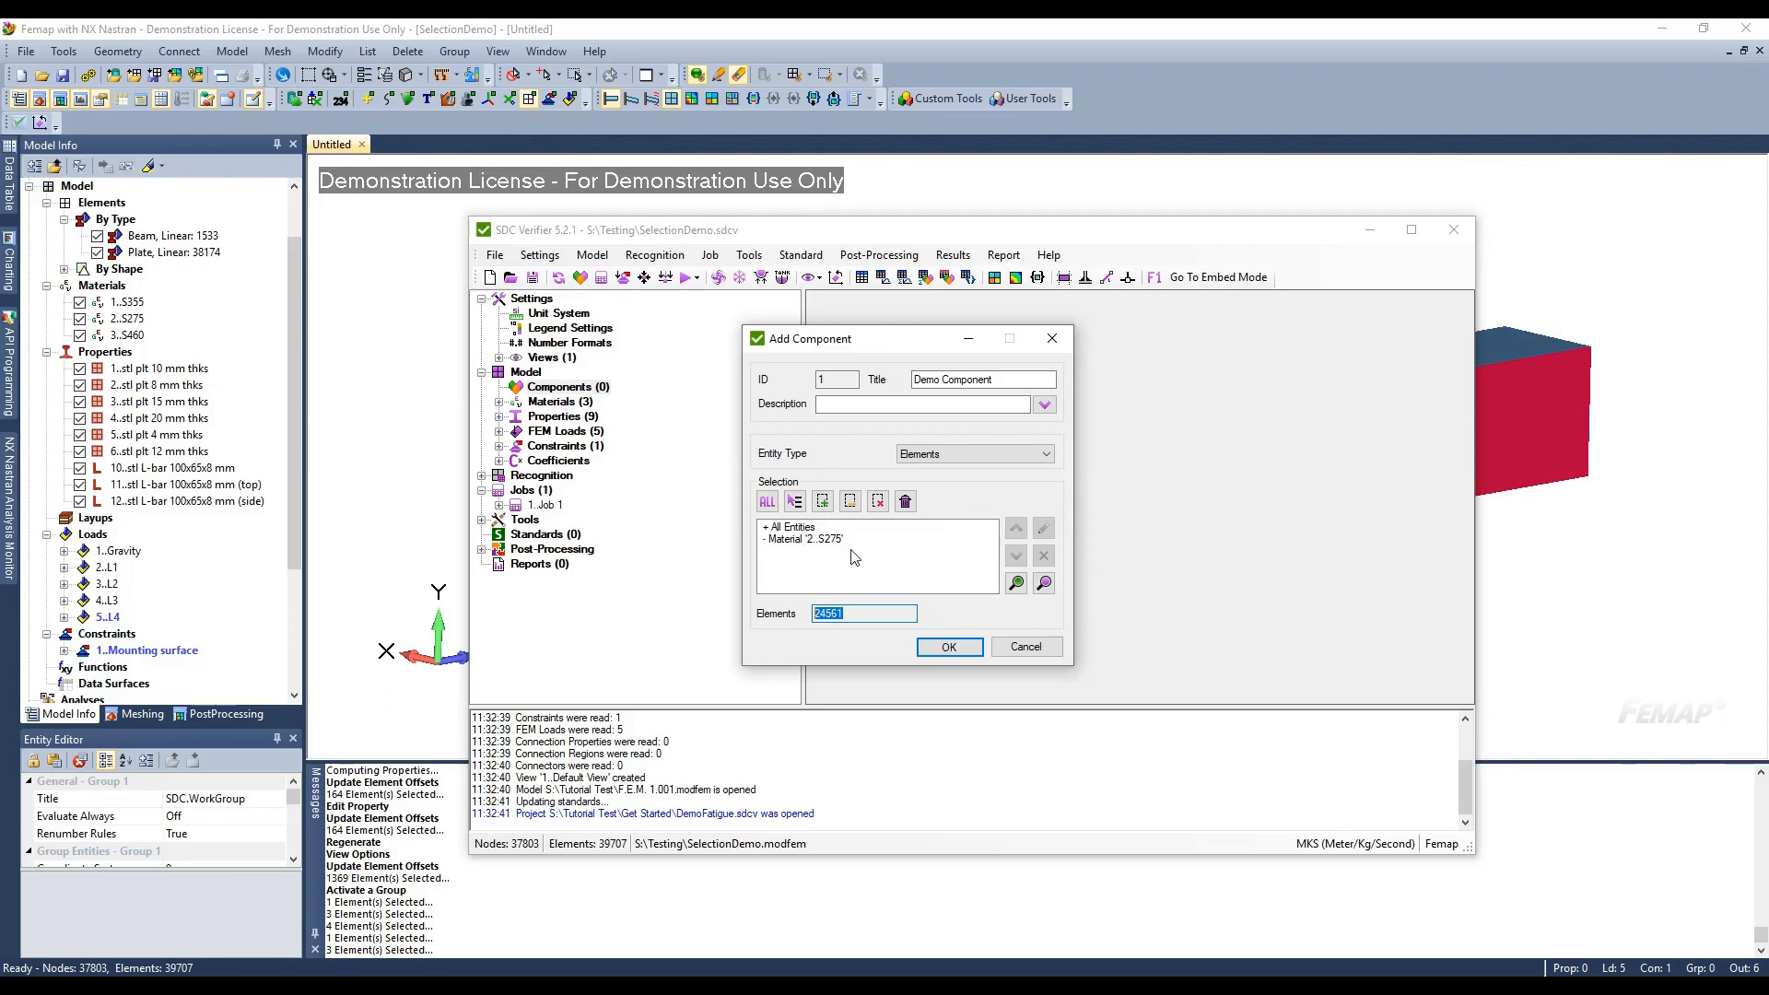
Highlight the component's selected elements in Femap, and preview only those elements from SDC Verifier
click(1043, 586)
middle_drag(1094, 524, 1112, 573)
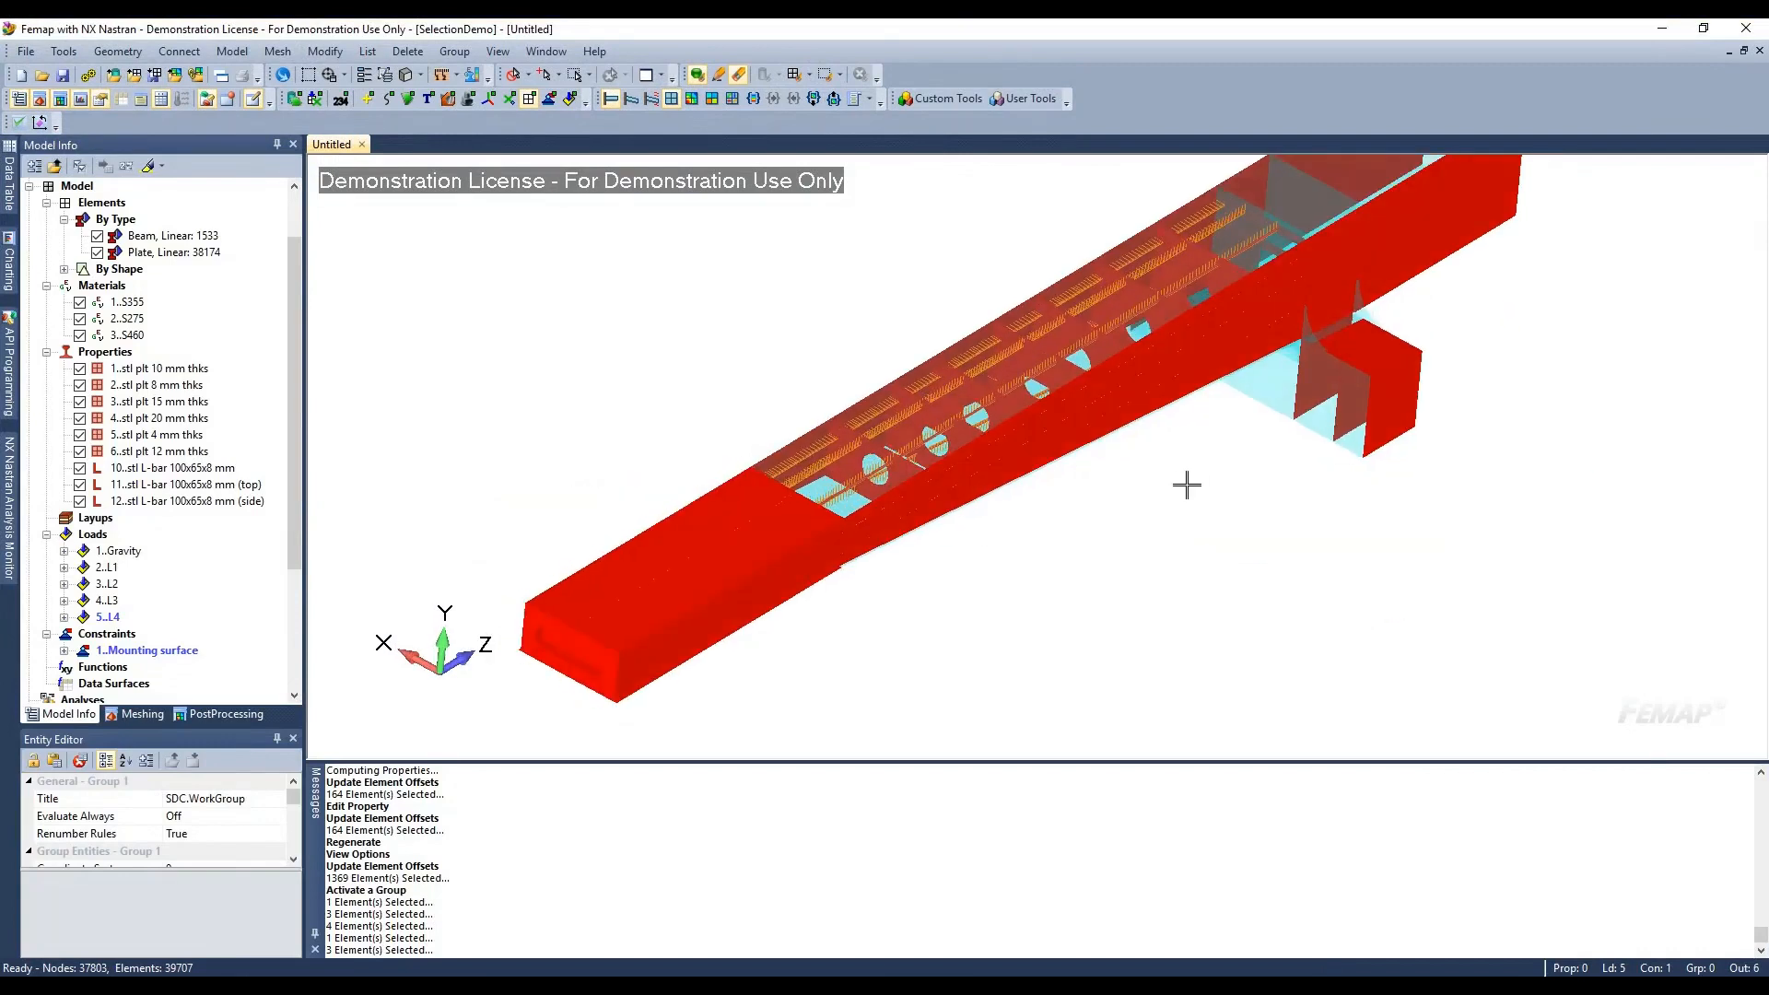
mouse_move(1173, 446)
middle_down()
mouse_move(1281, 437)
mouse_move(1173, 372)
mouse_move(1162, 433)
middle_up()
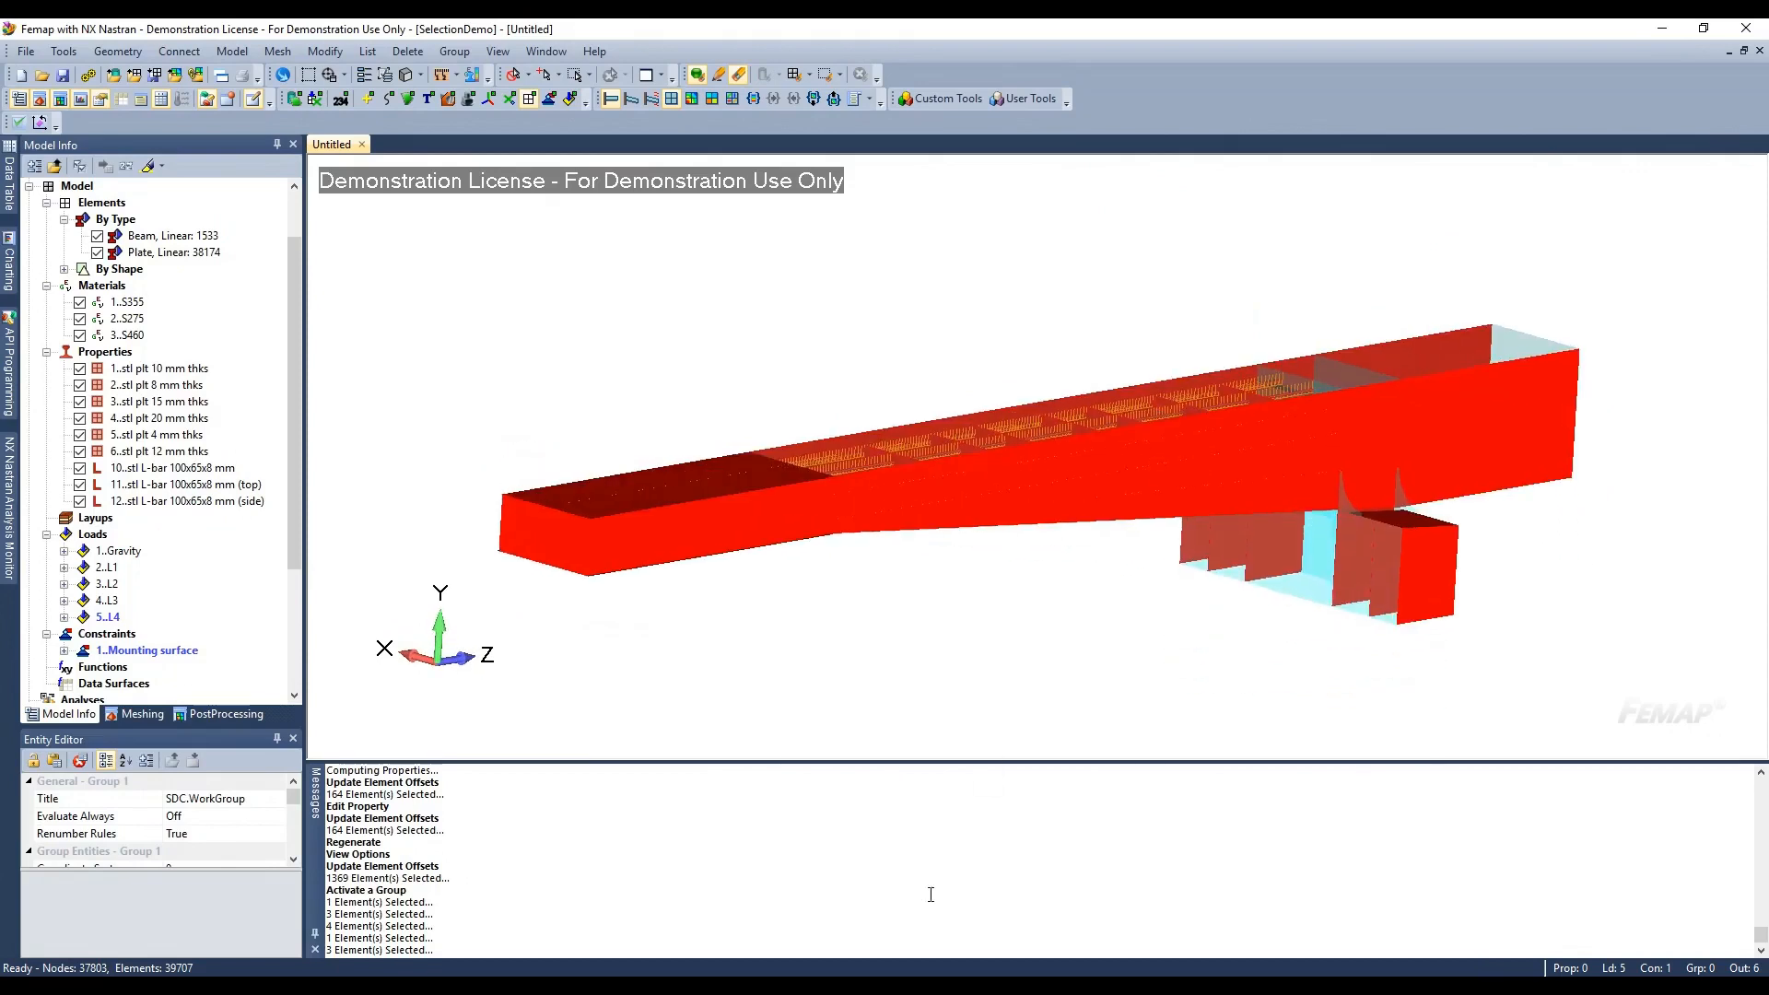
key(alt+Tab)
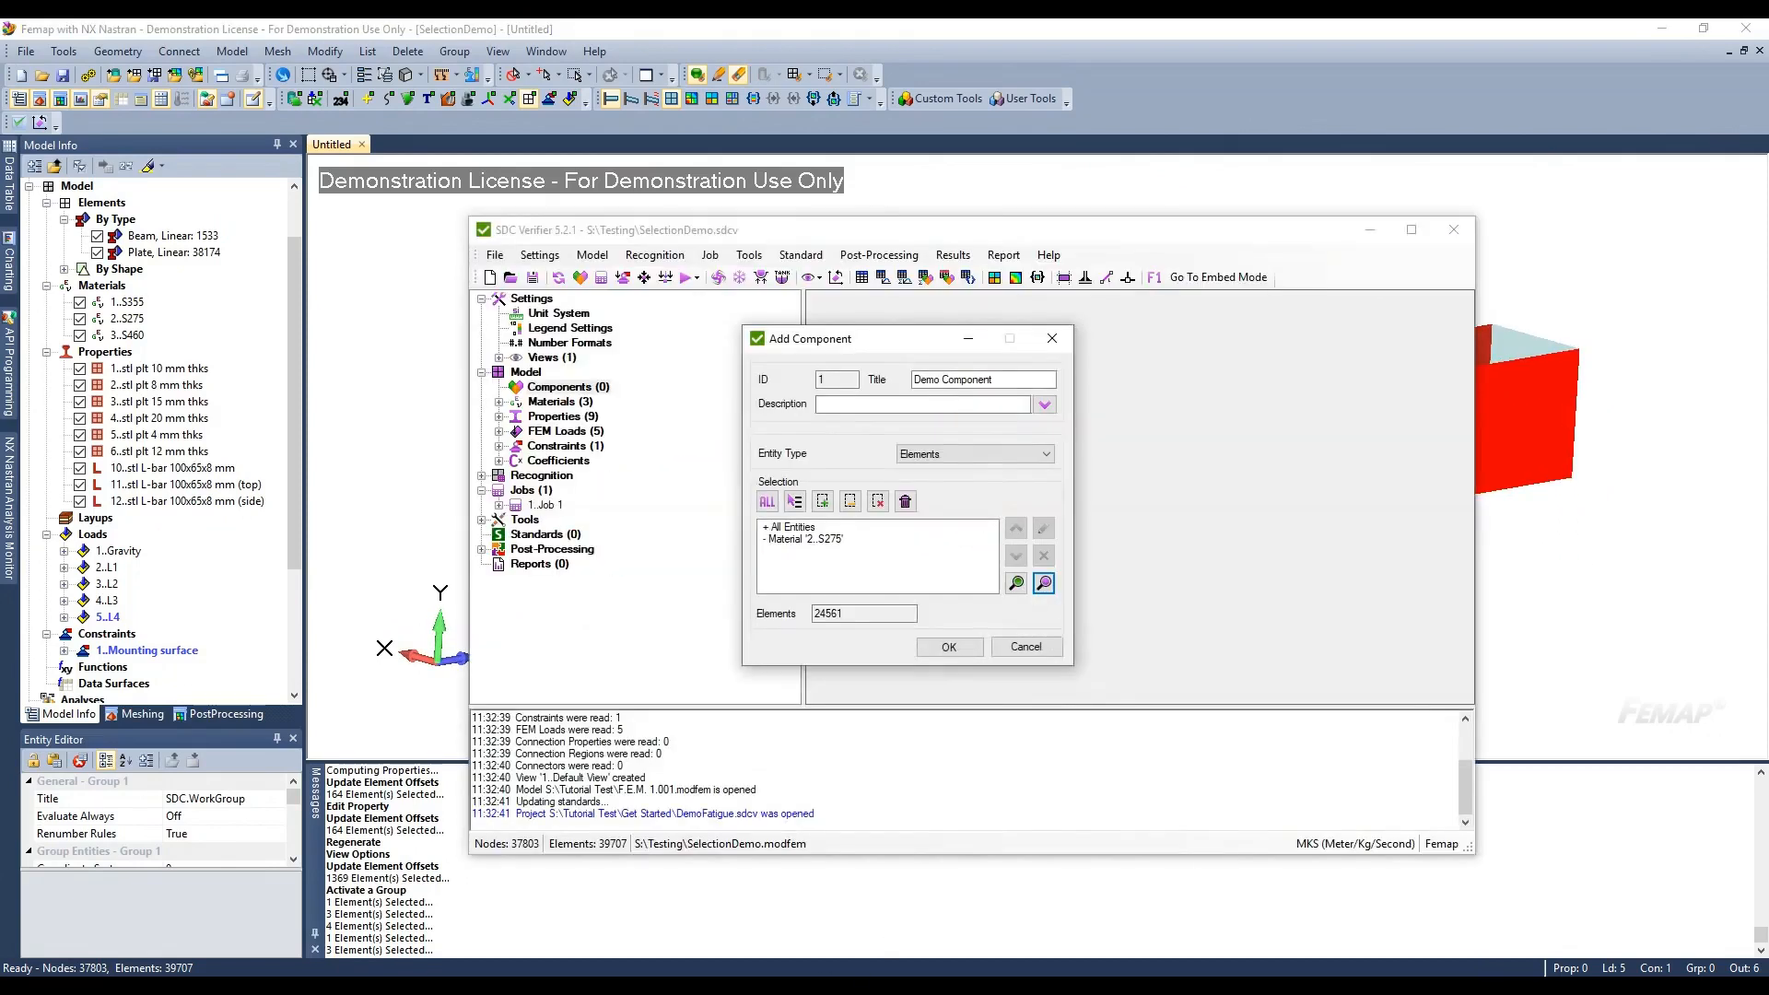
click(1016, 584)
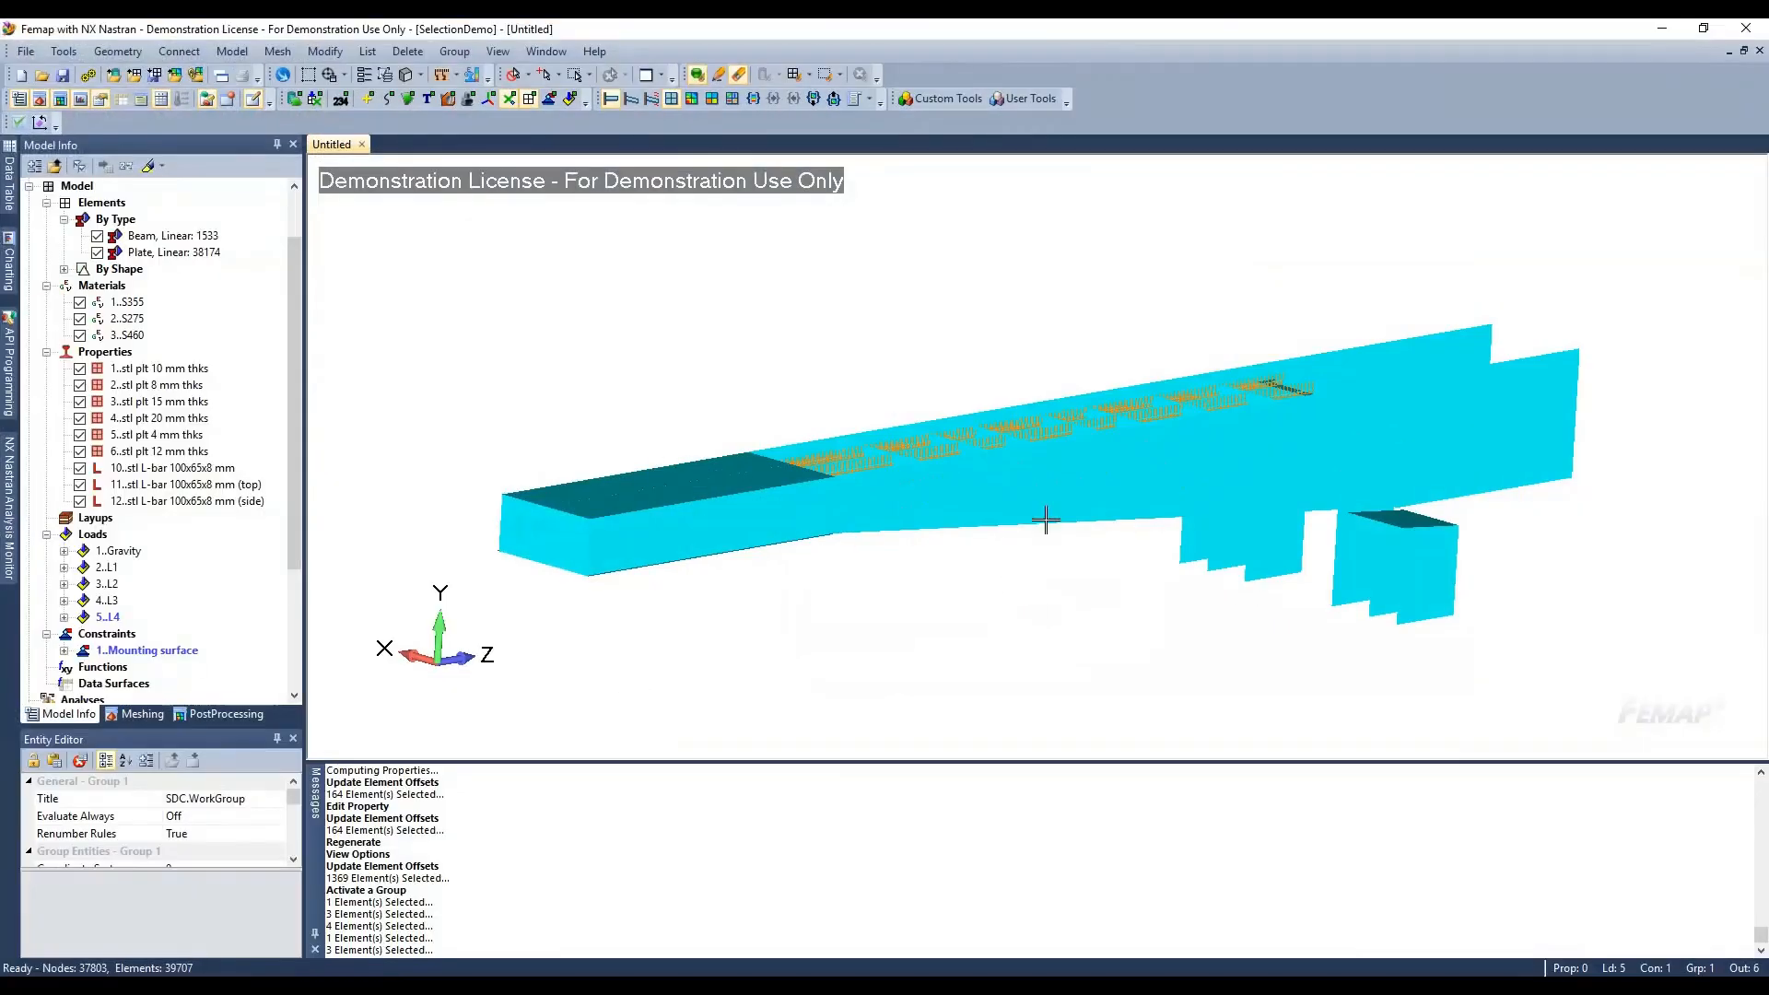
middle_drag(1043, 508, 915, 605)
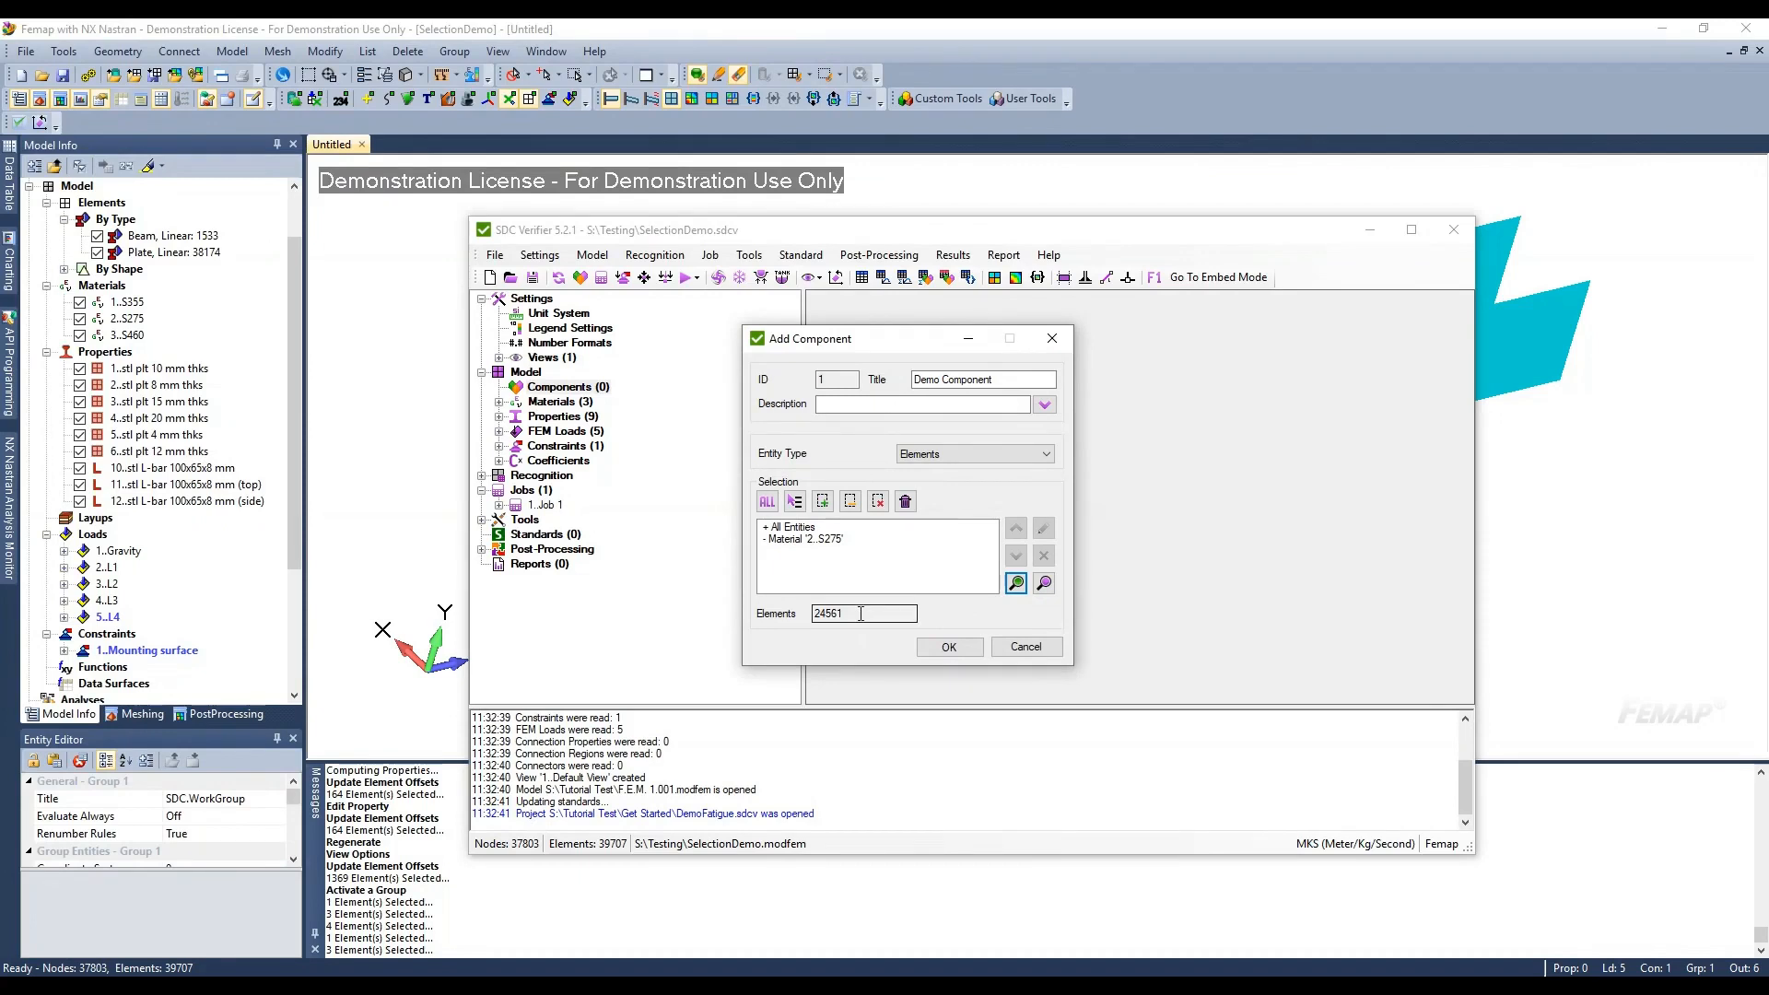
Move the material 2..S275 removal condition above the All Entities condition
click(798, 530)
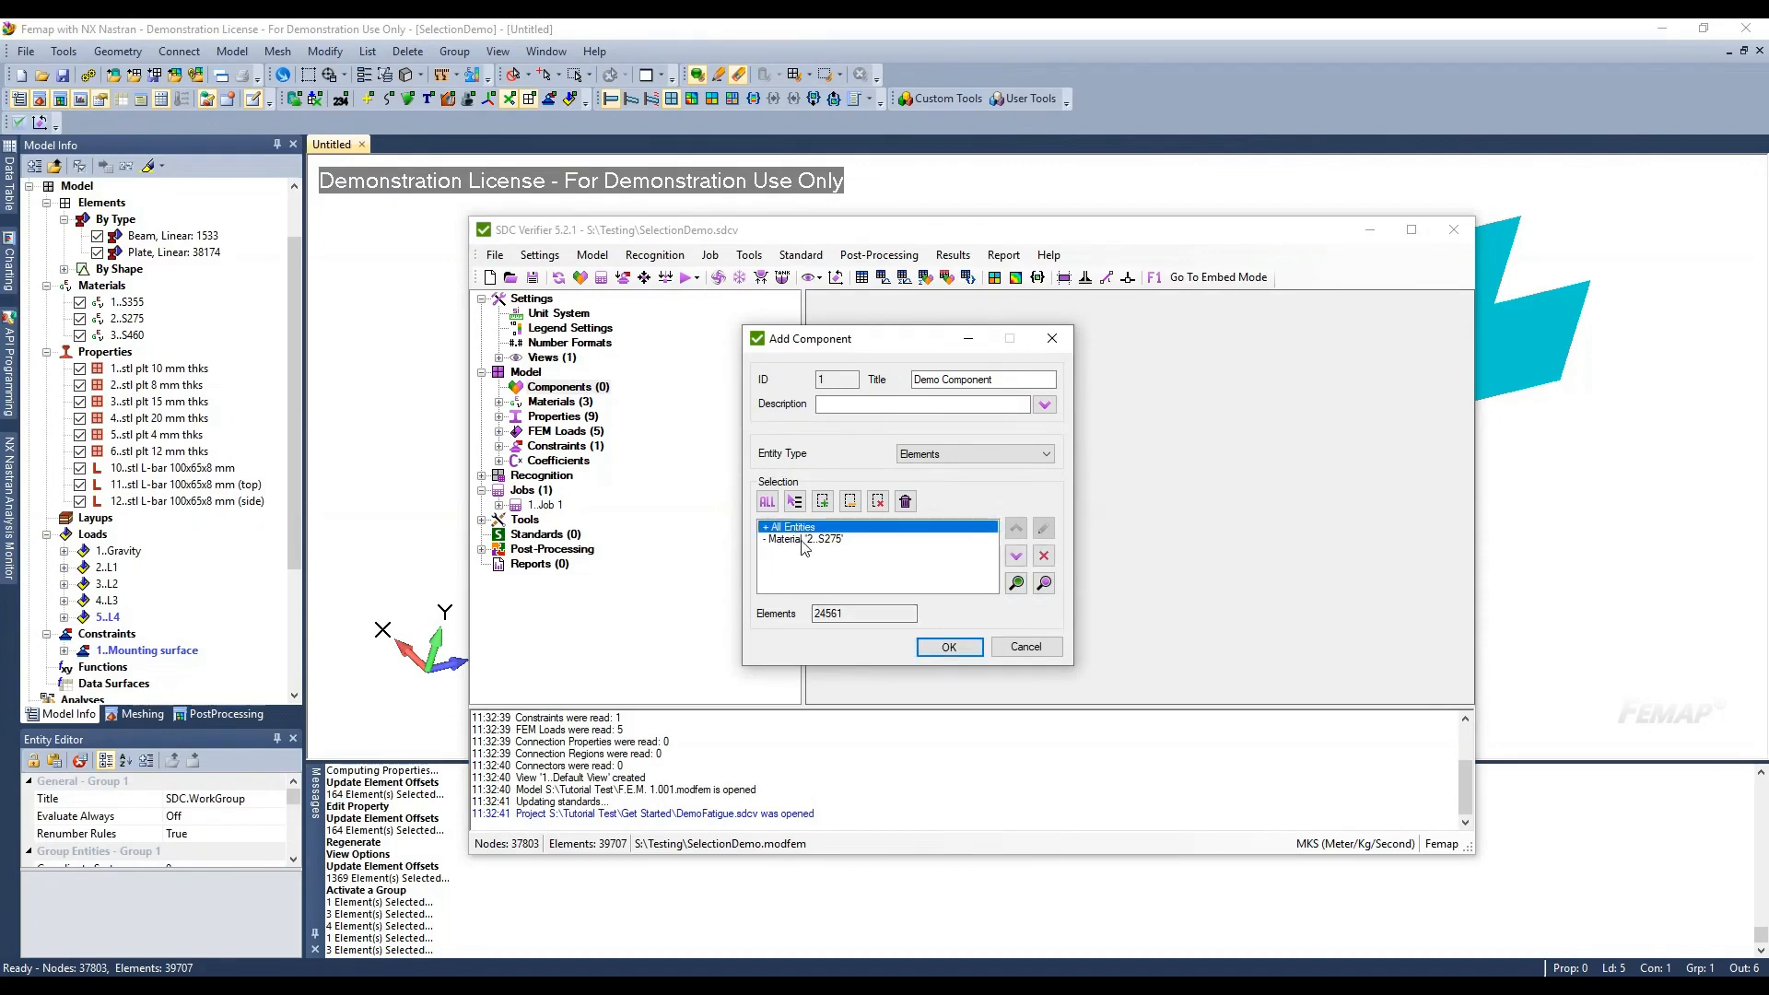
click(801, 541)
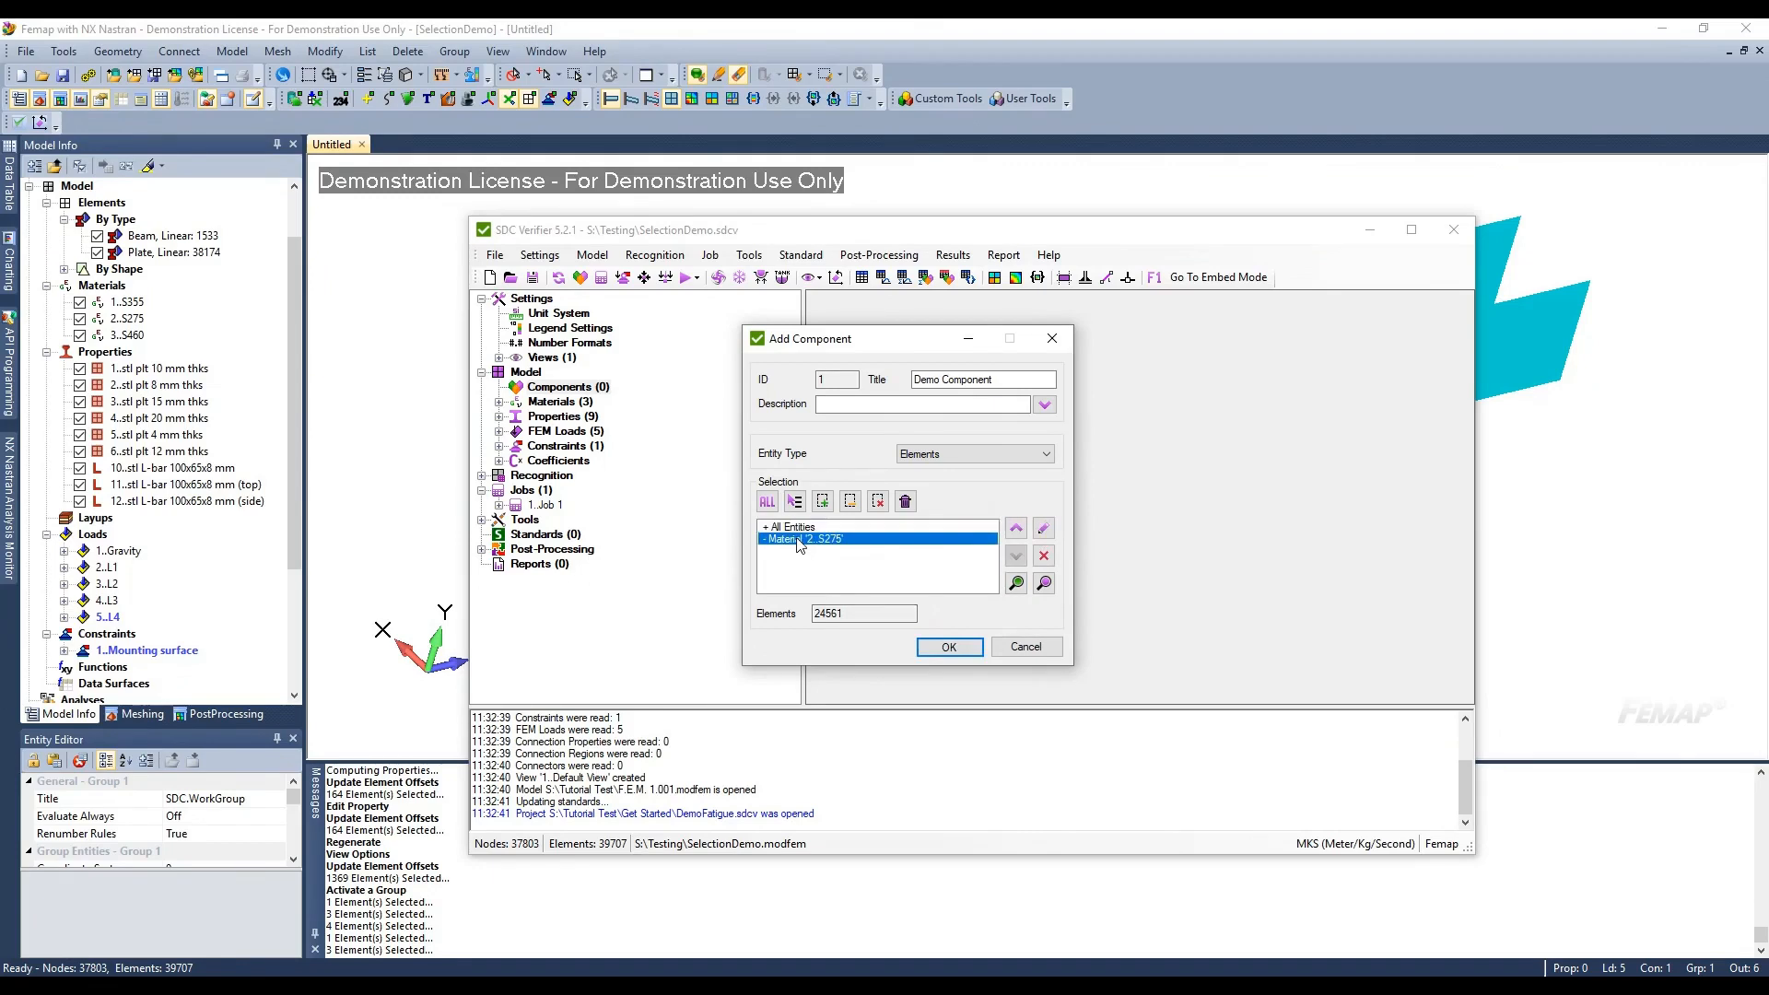
click(1016, 531)
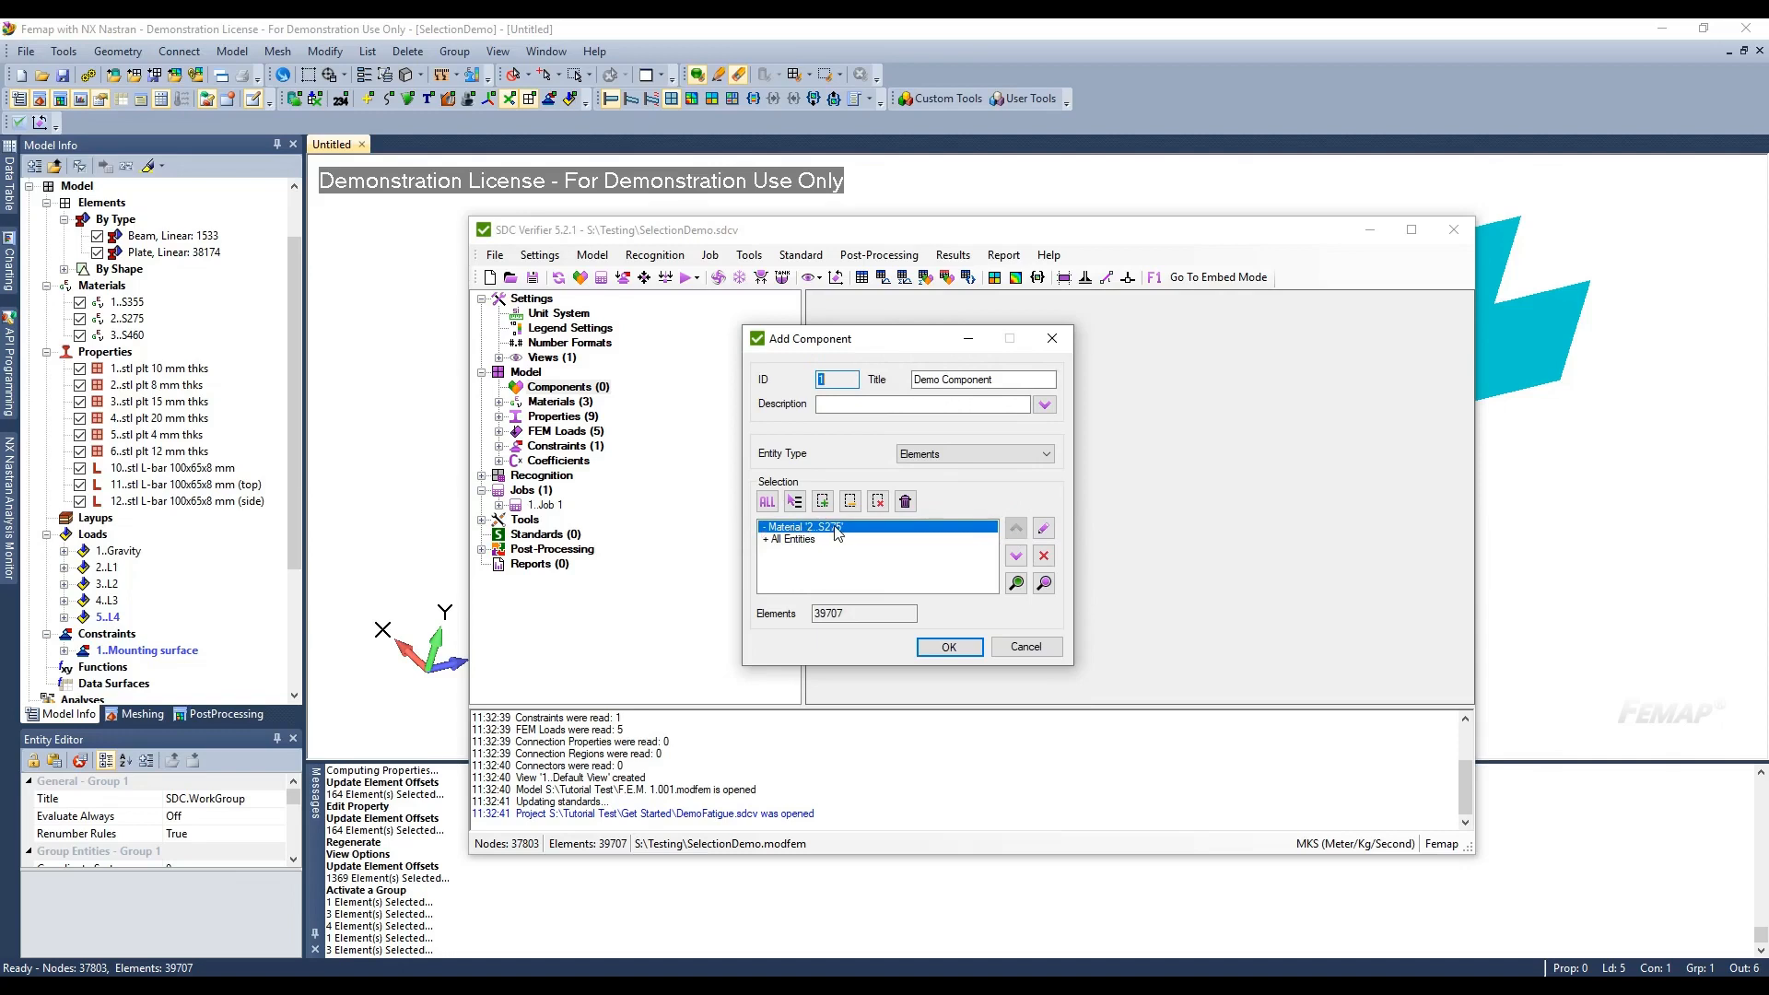
Check the element count of the reordered selection and preview its elements in the Femap model
click(808, 541)
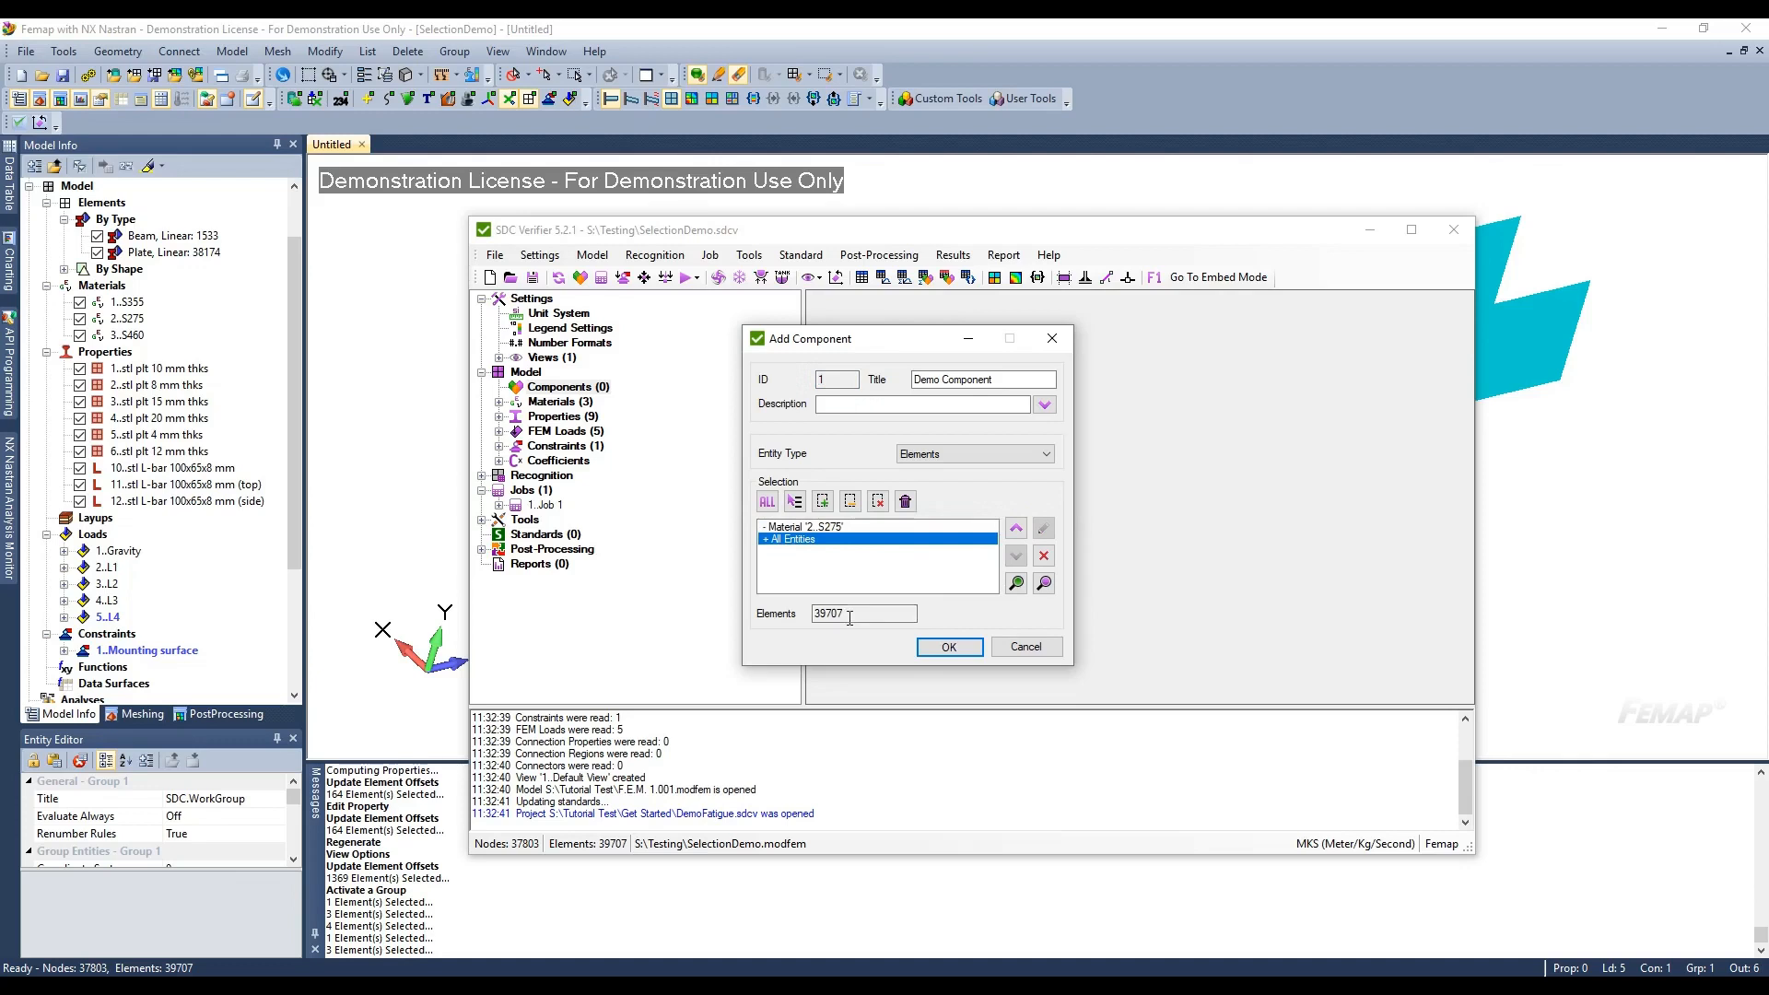
drag(861, 614, 761, 618)
click(1017, 583)
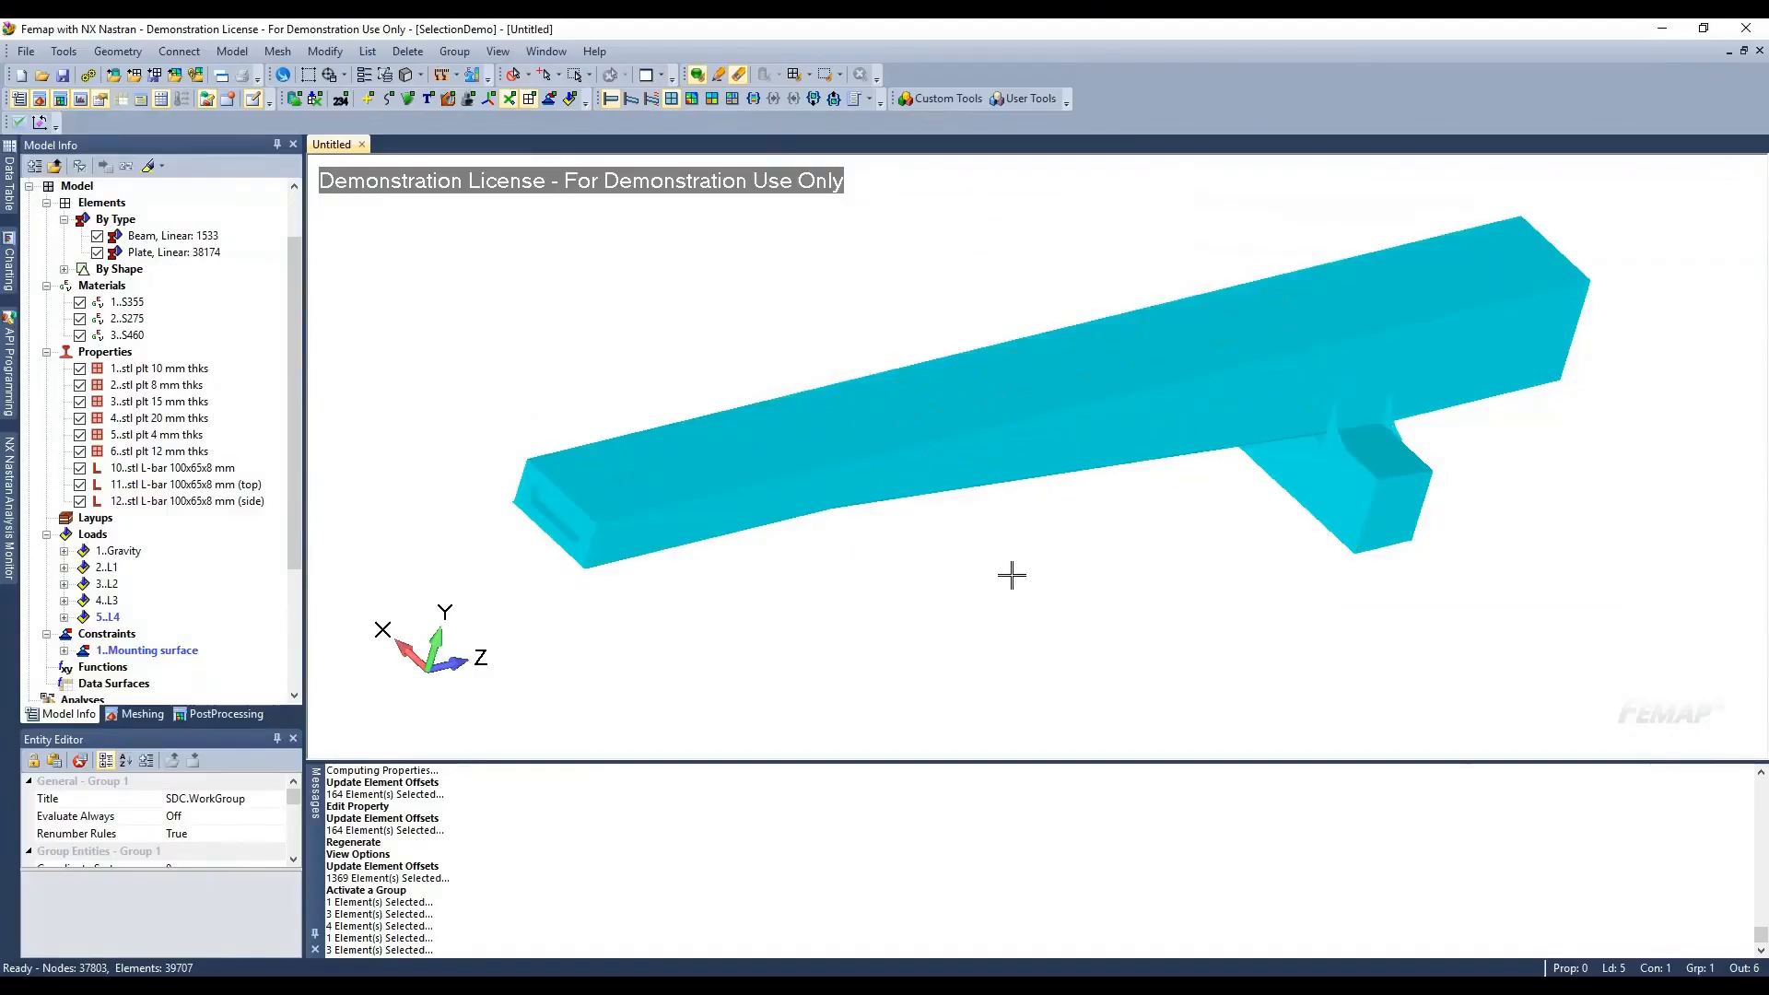
middle_drag(1050, 425, 1006, 557)
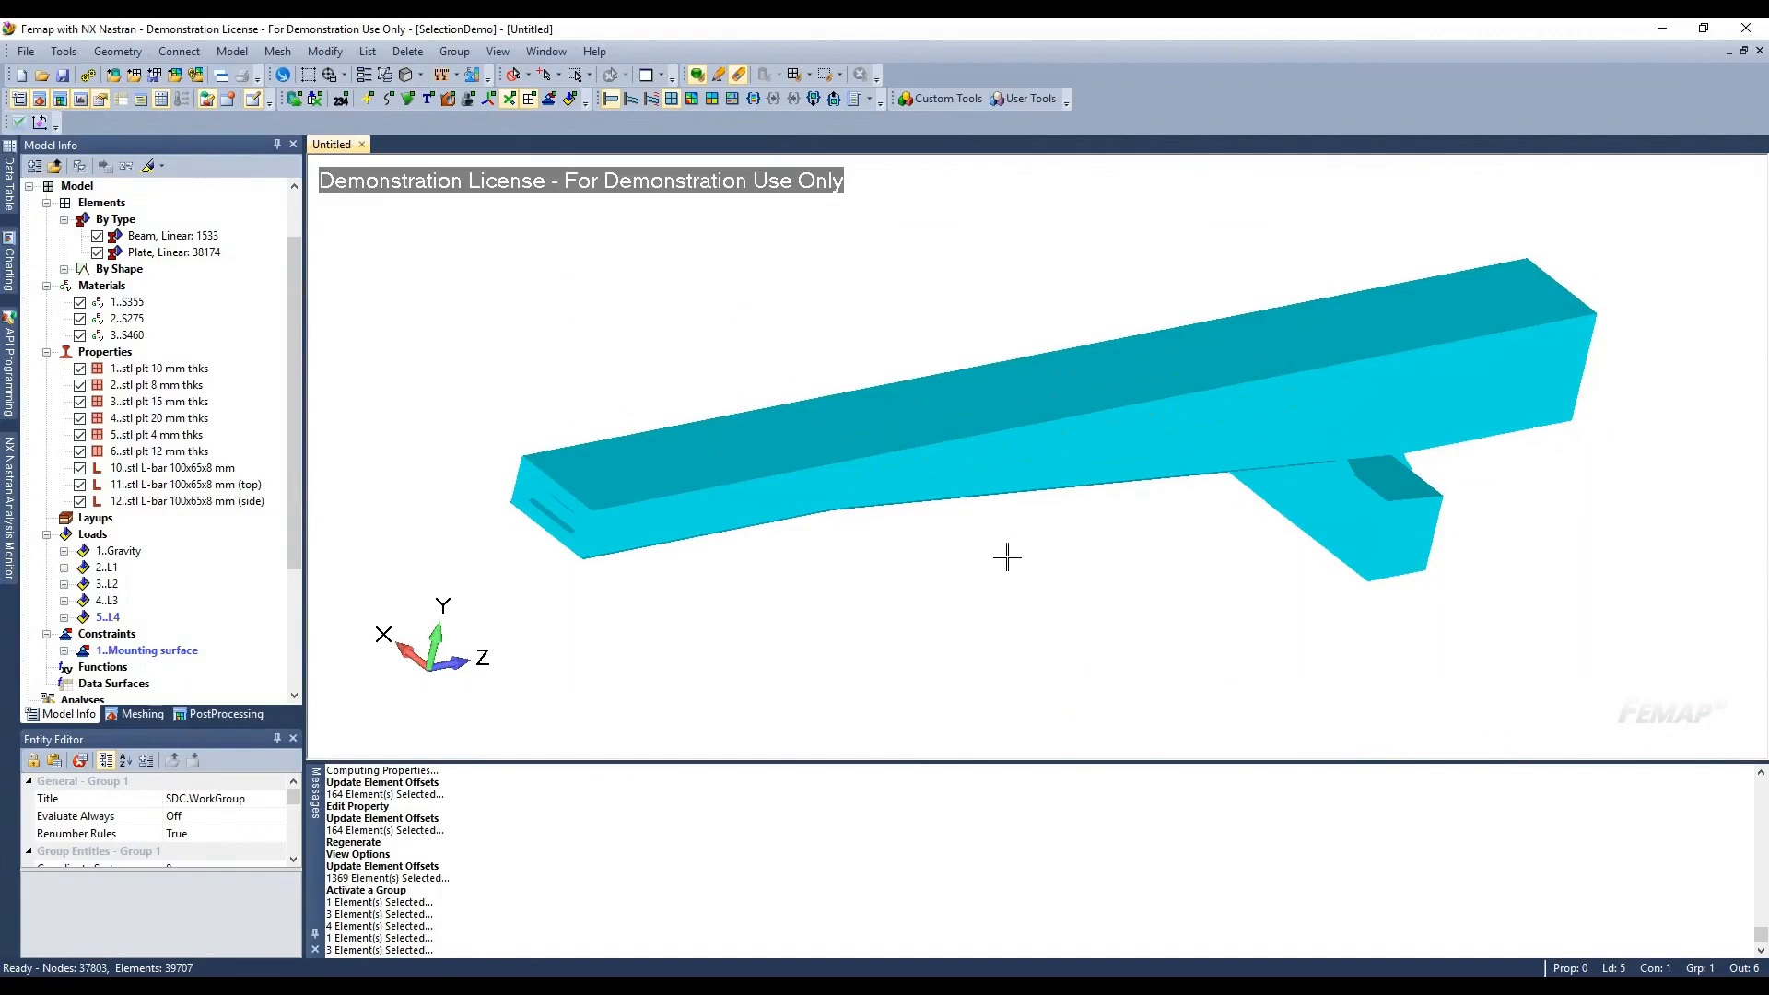
click(827, 986)
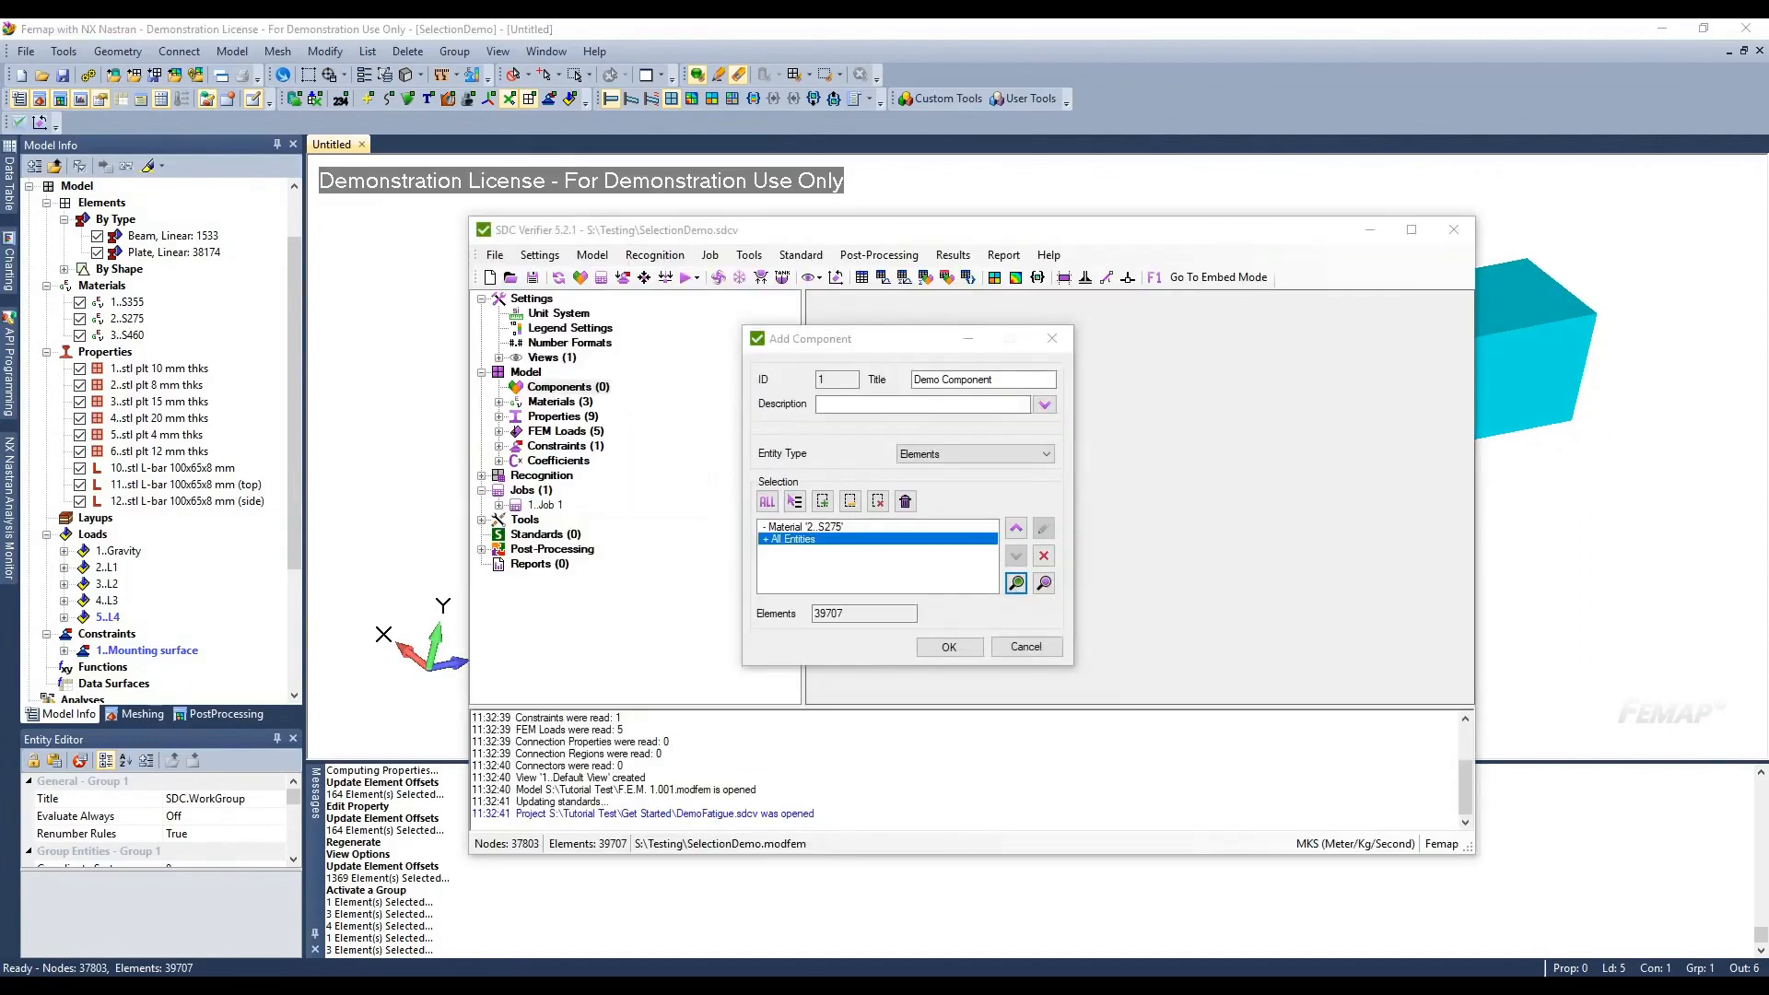
click(862, 613)
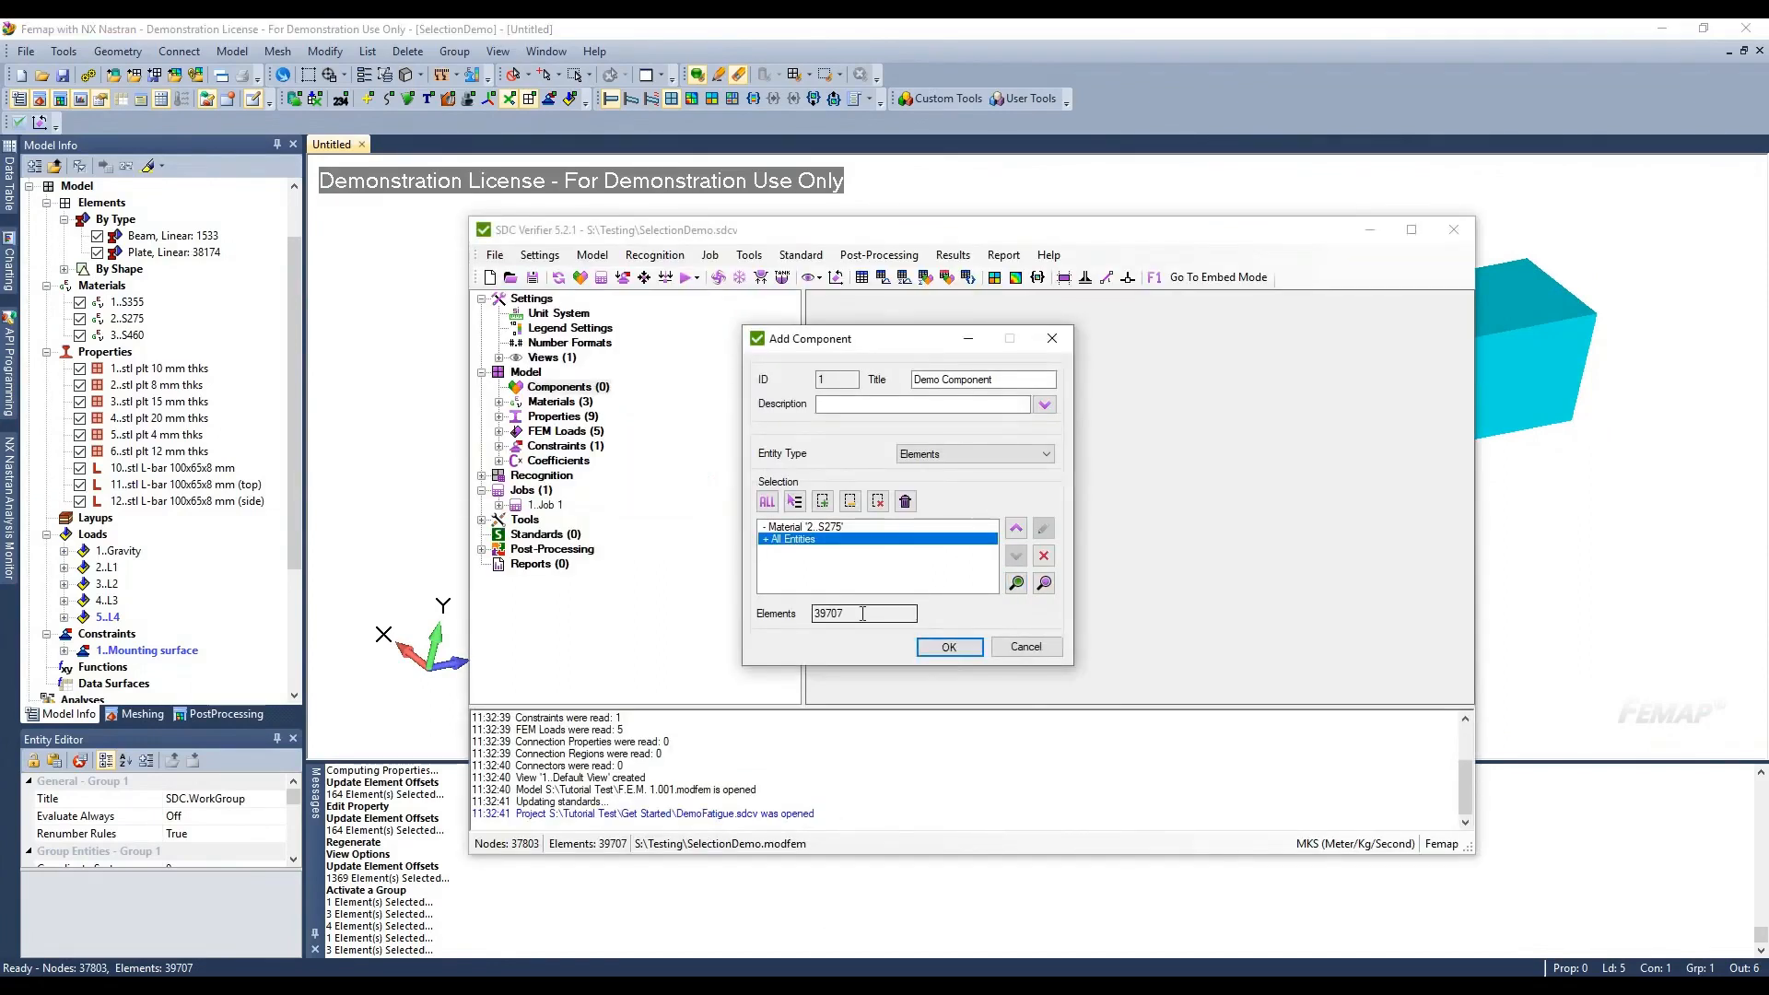
Change the operation of the material 2..S275 condition to Exclude and check the element count
click(823, 530)
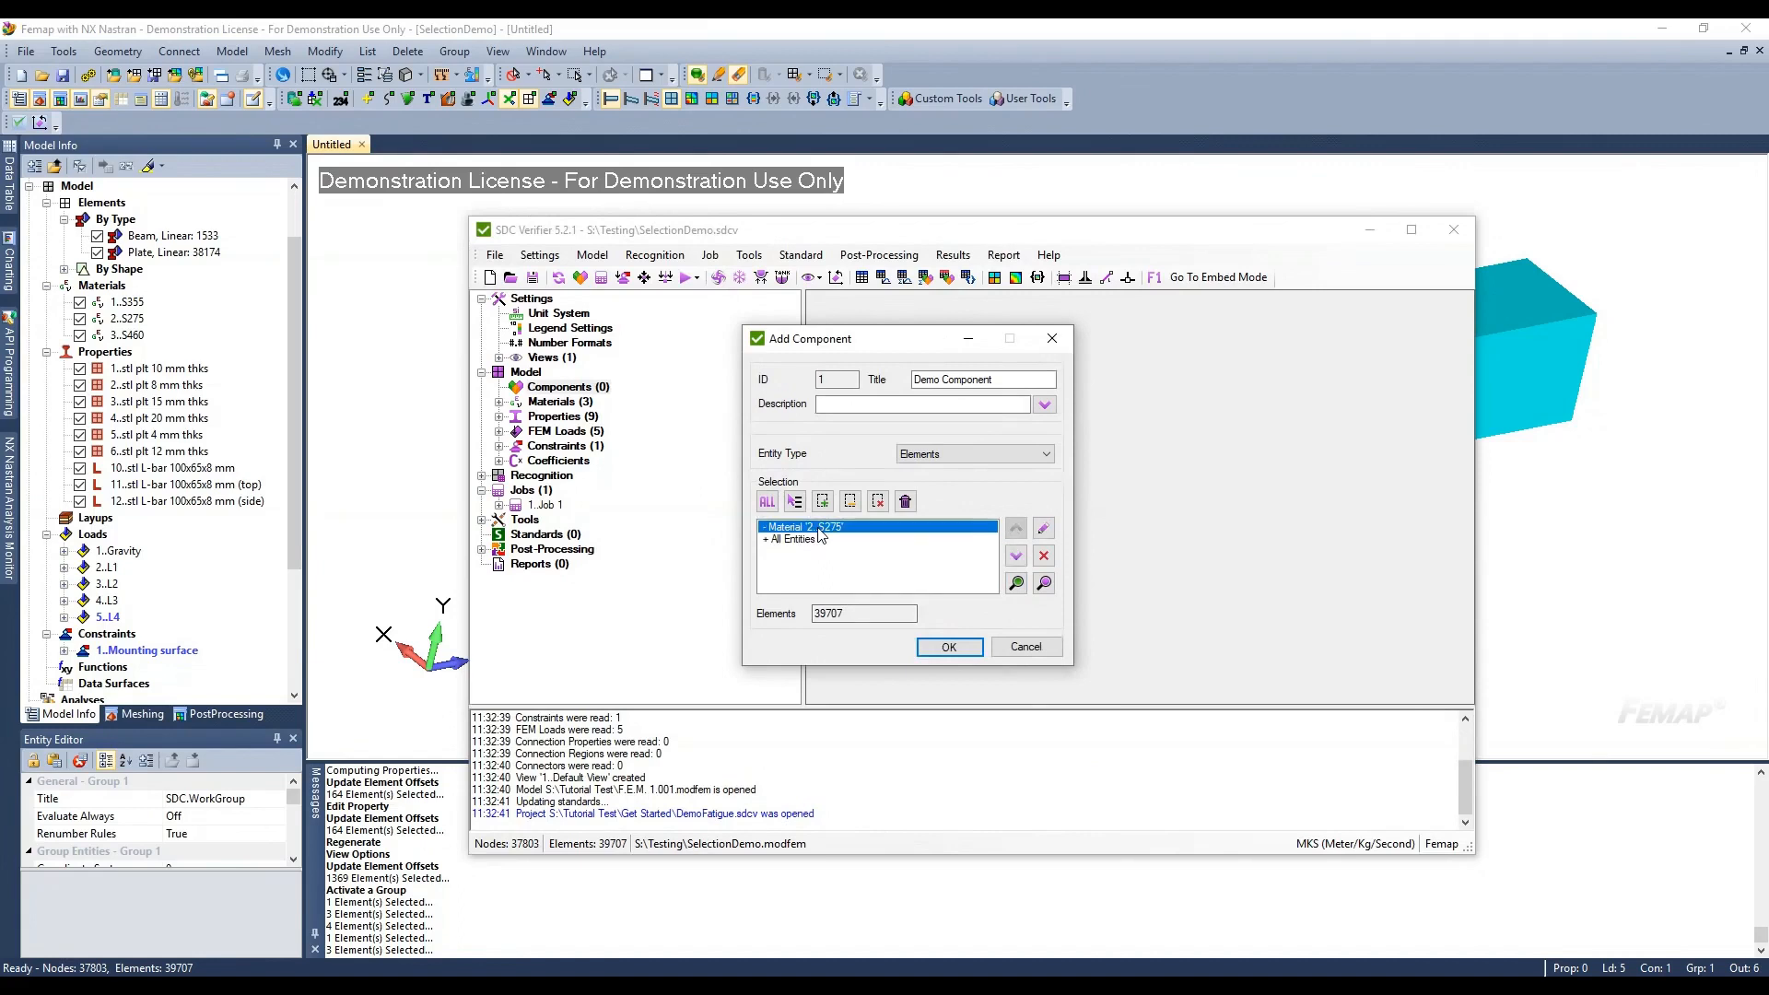
click(1045, 531)
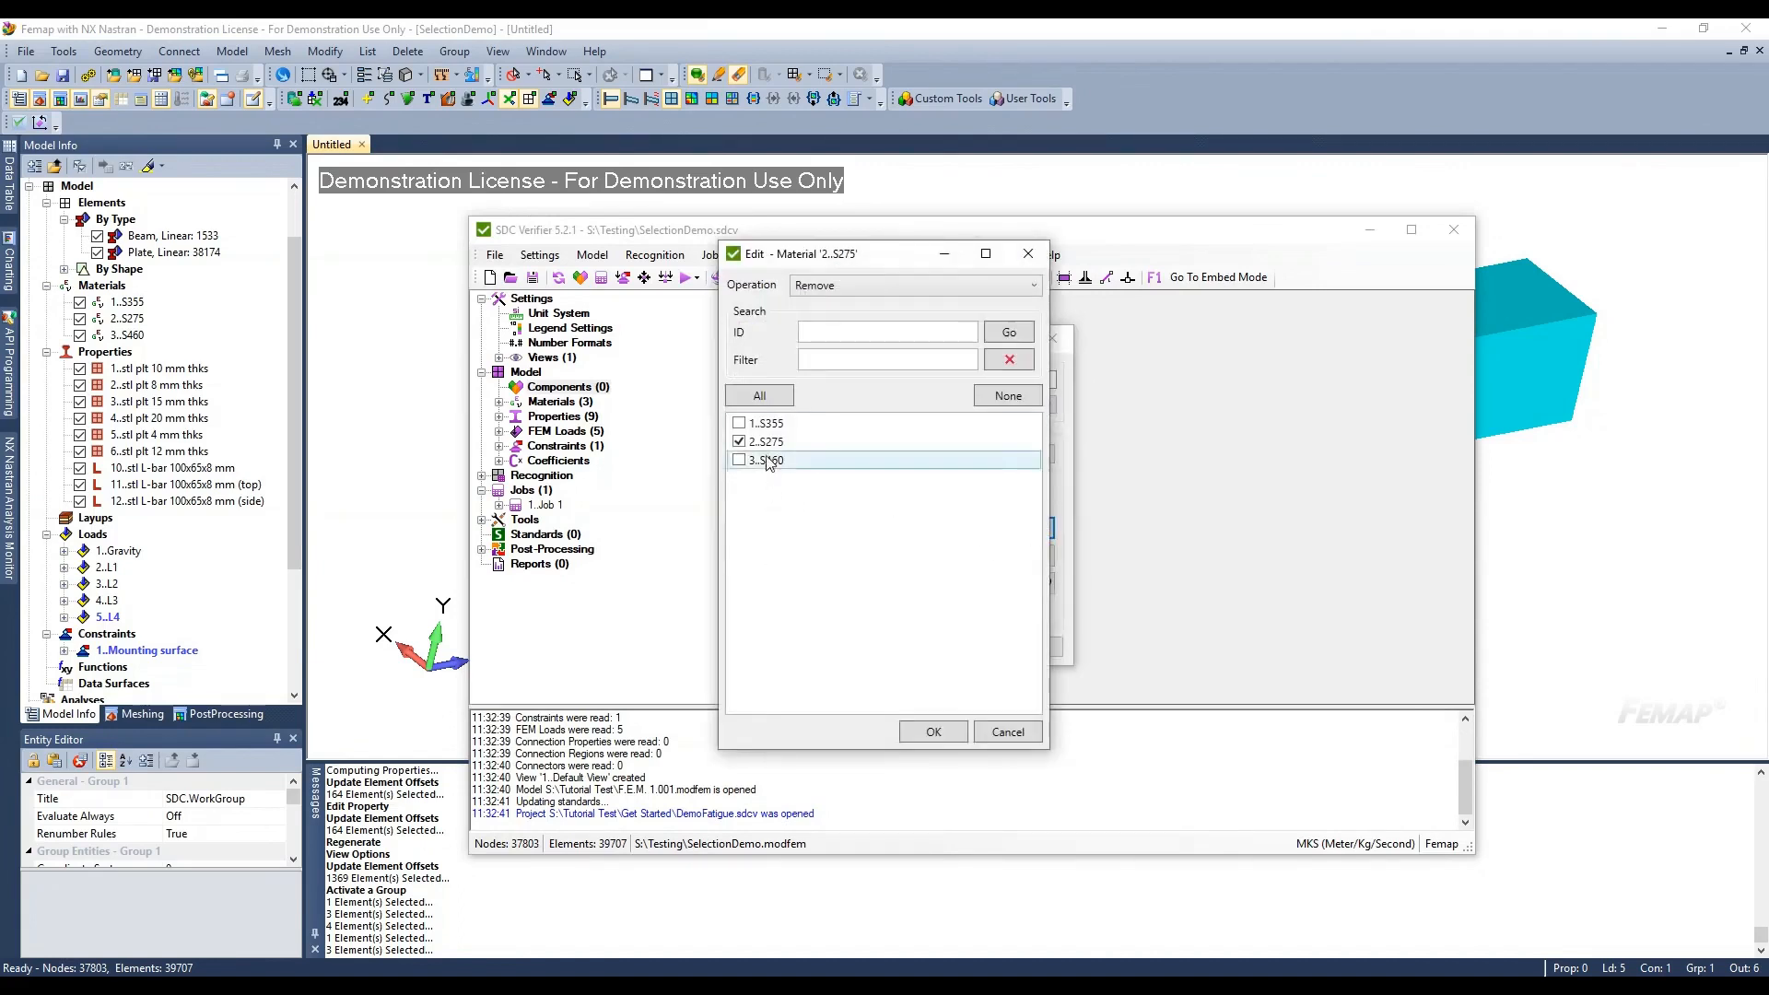
click(877, 288)
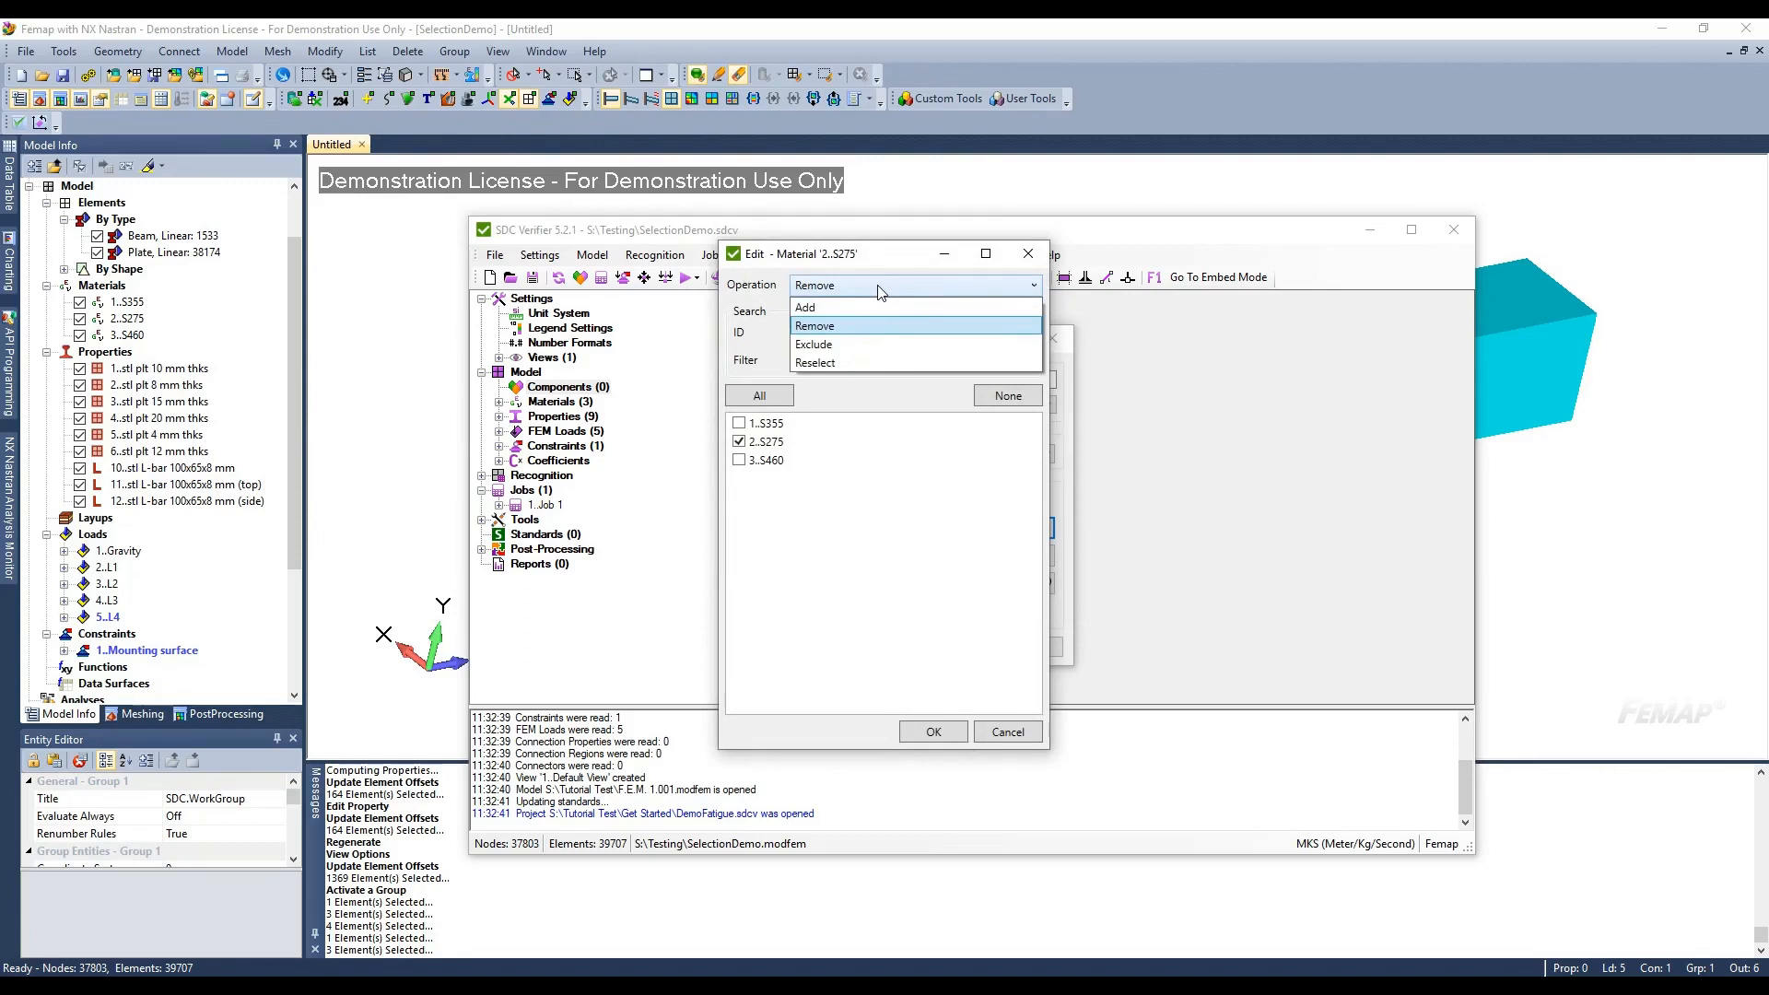
click(842, 343)
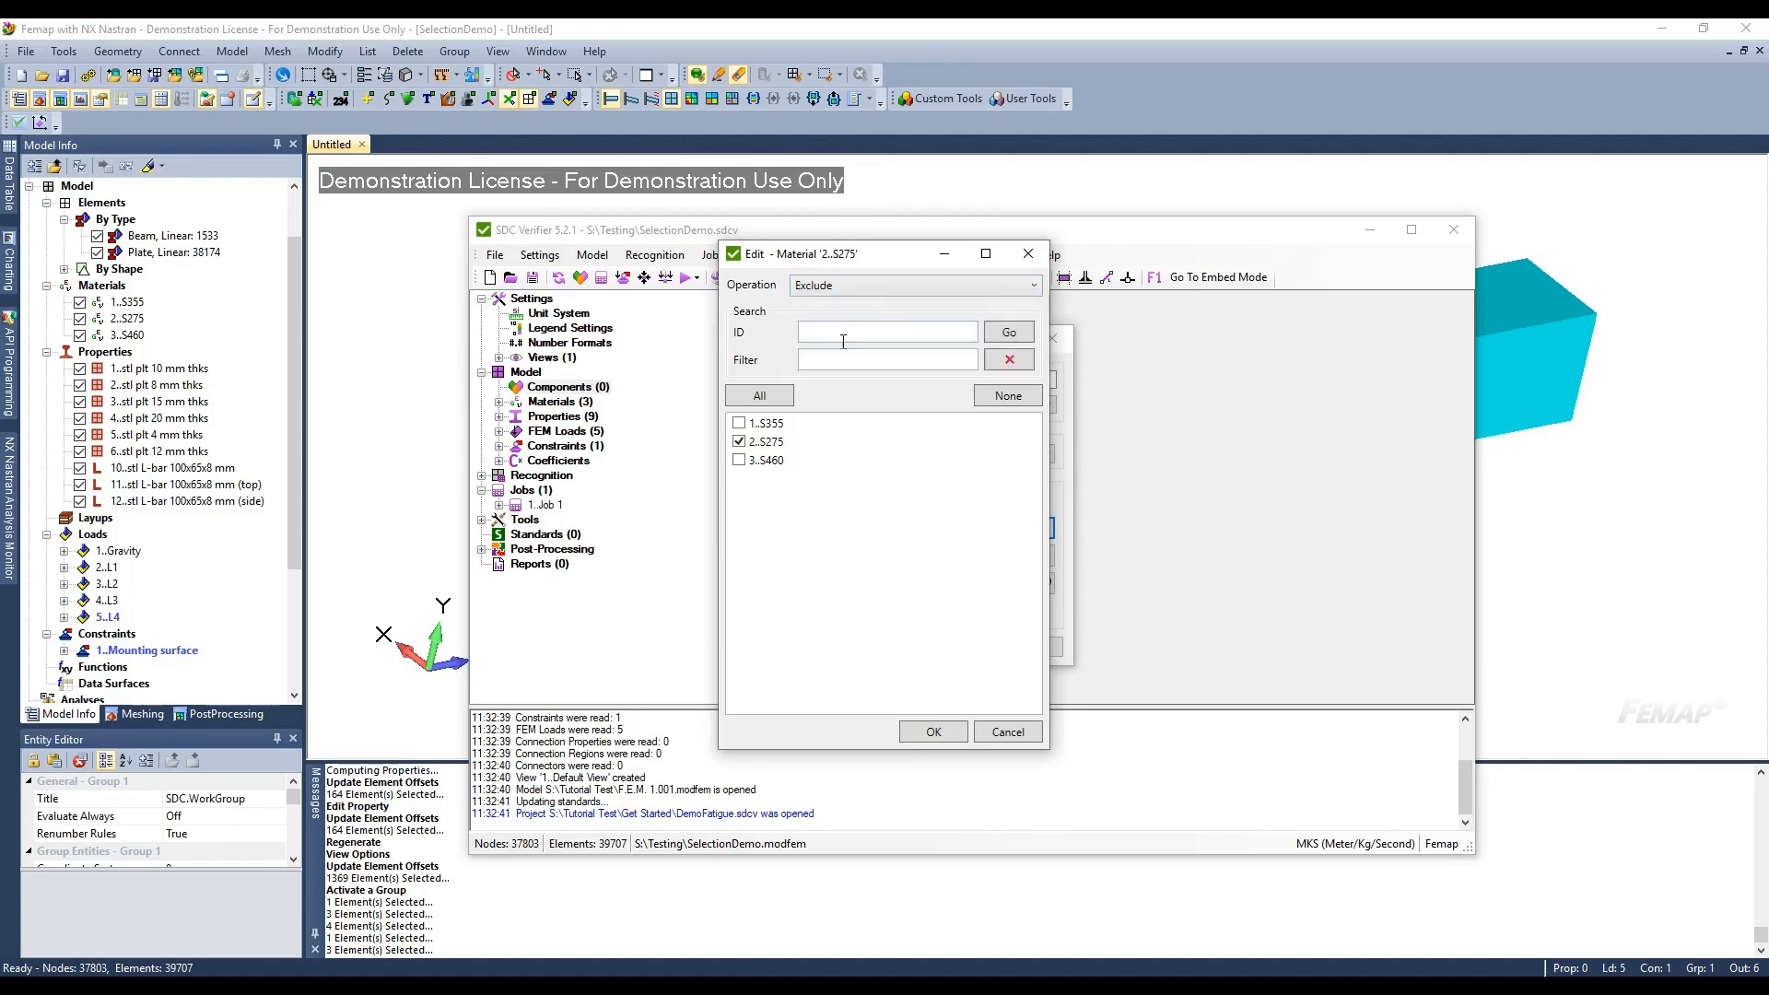
click(933, 732)
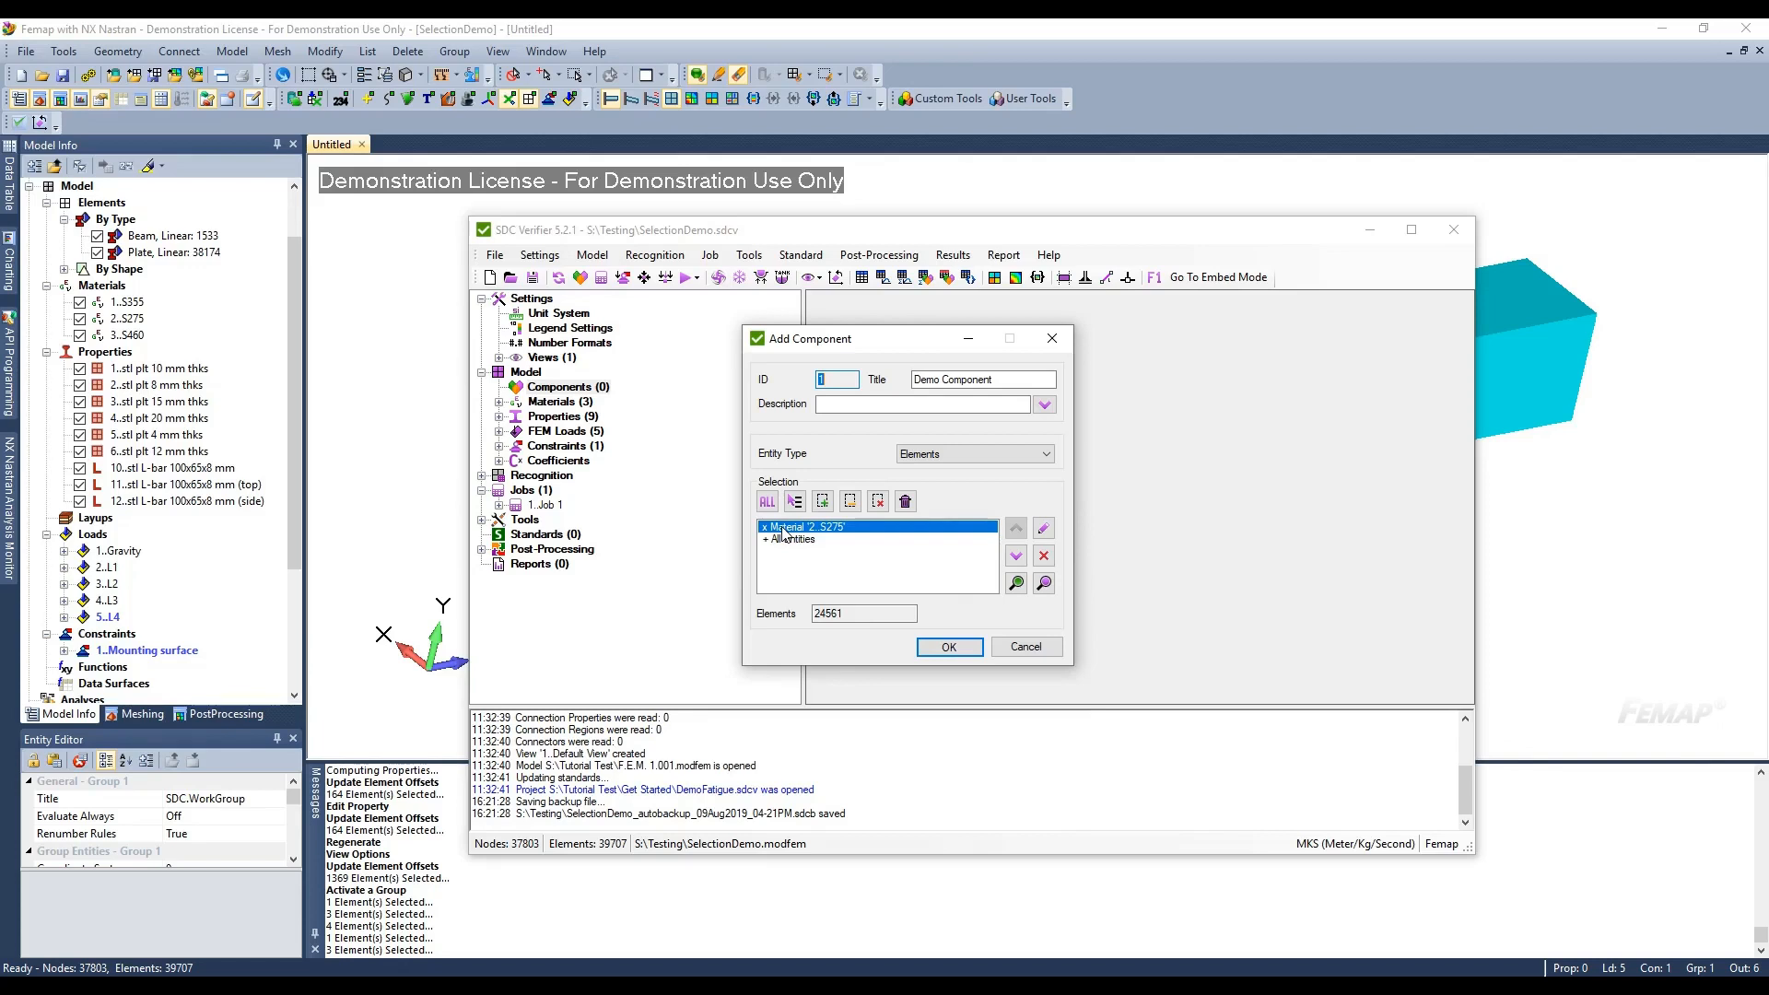
drag(847, 613, 804, 608)
Add another materials condition for 2..S275 to the selection using the Add operation
click(794, 501)
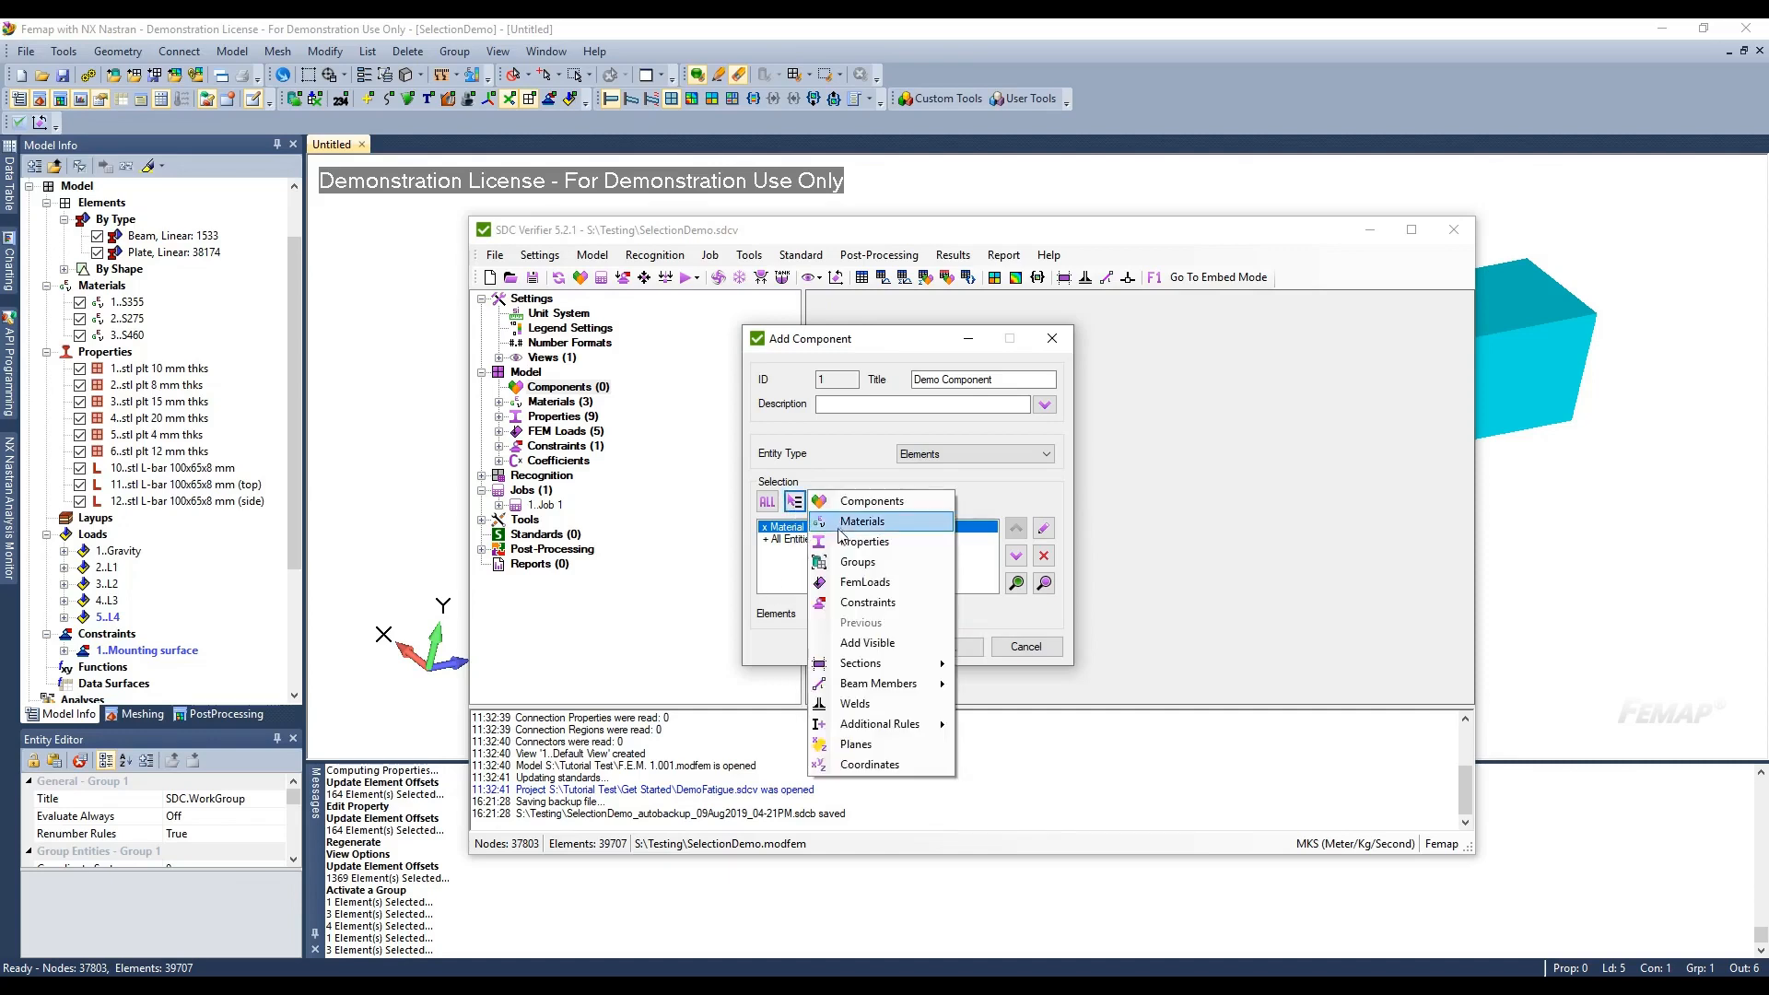
click(834, 527)
click(739, 442)
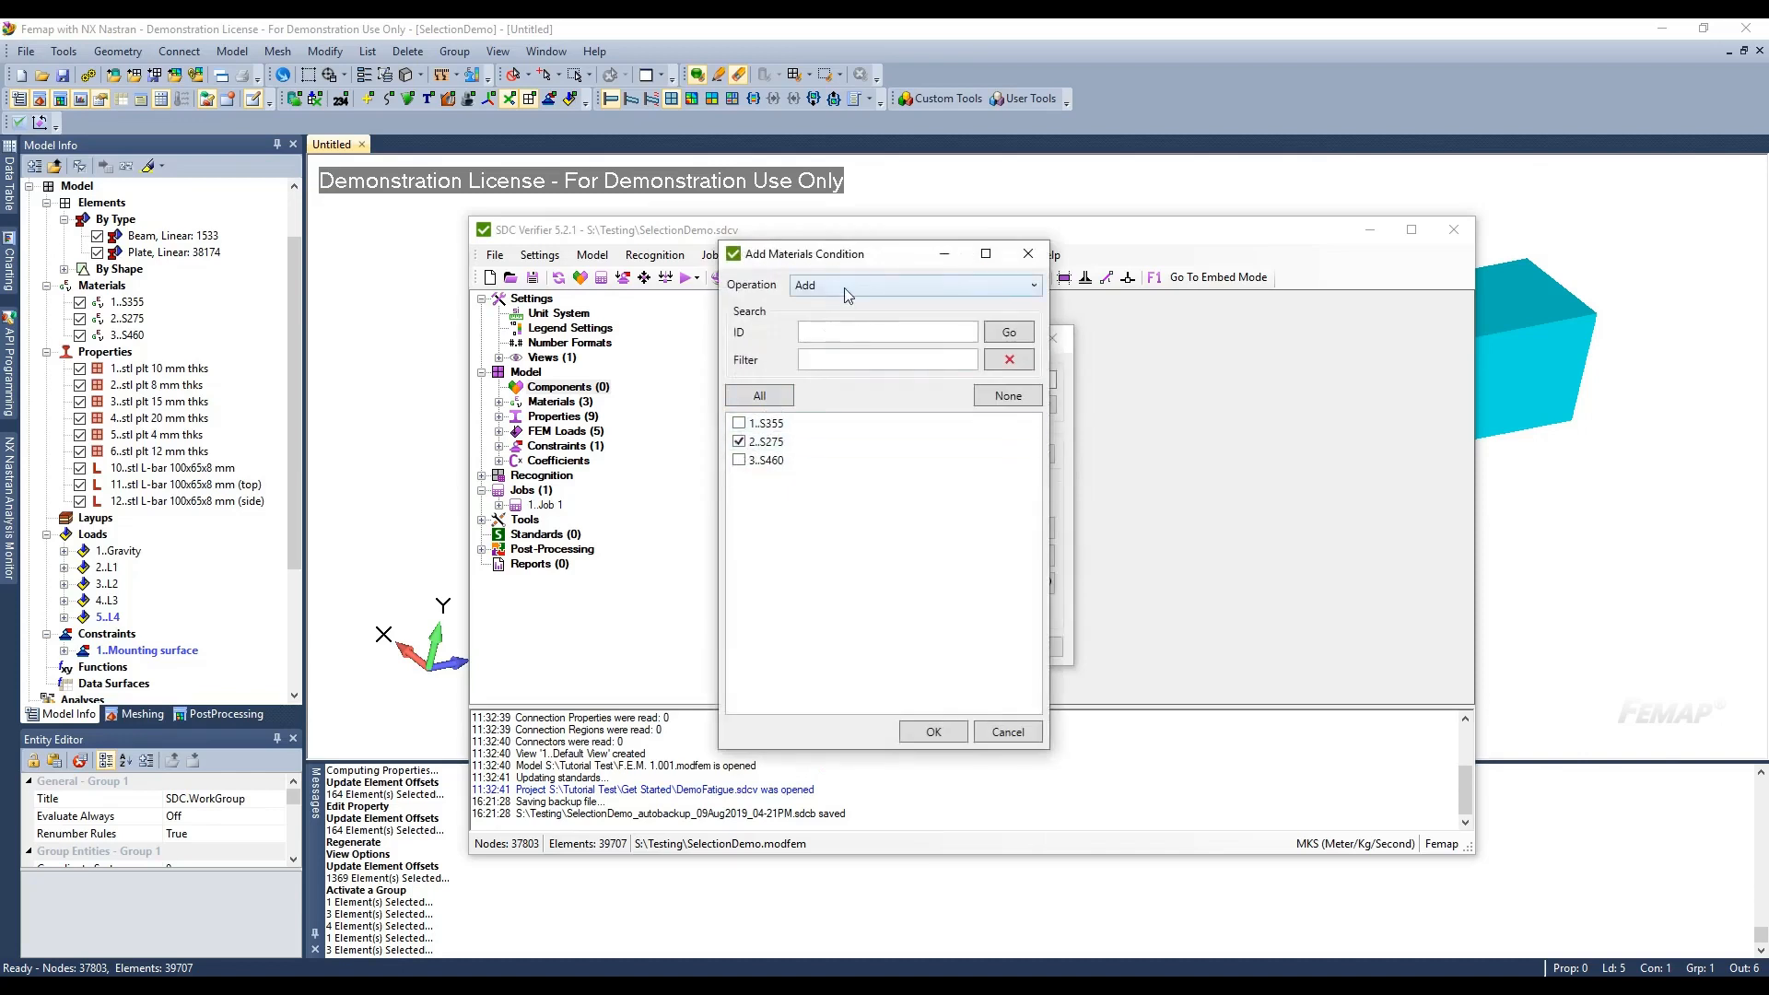
click(927, 731)
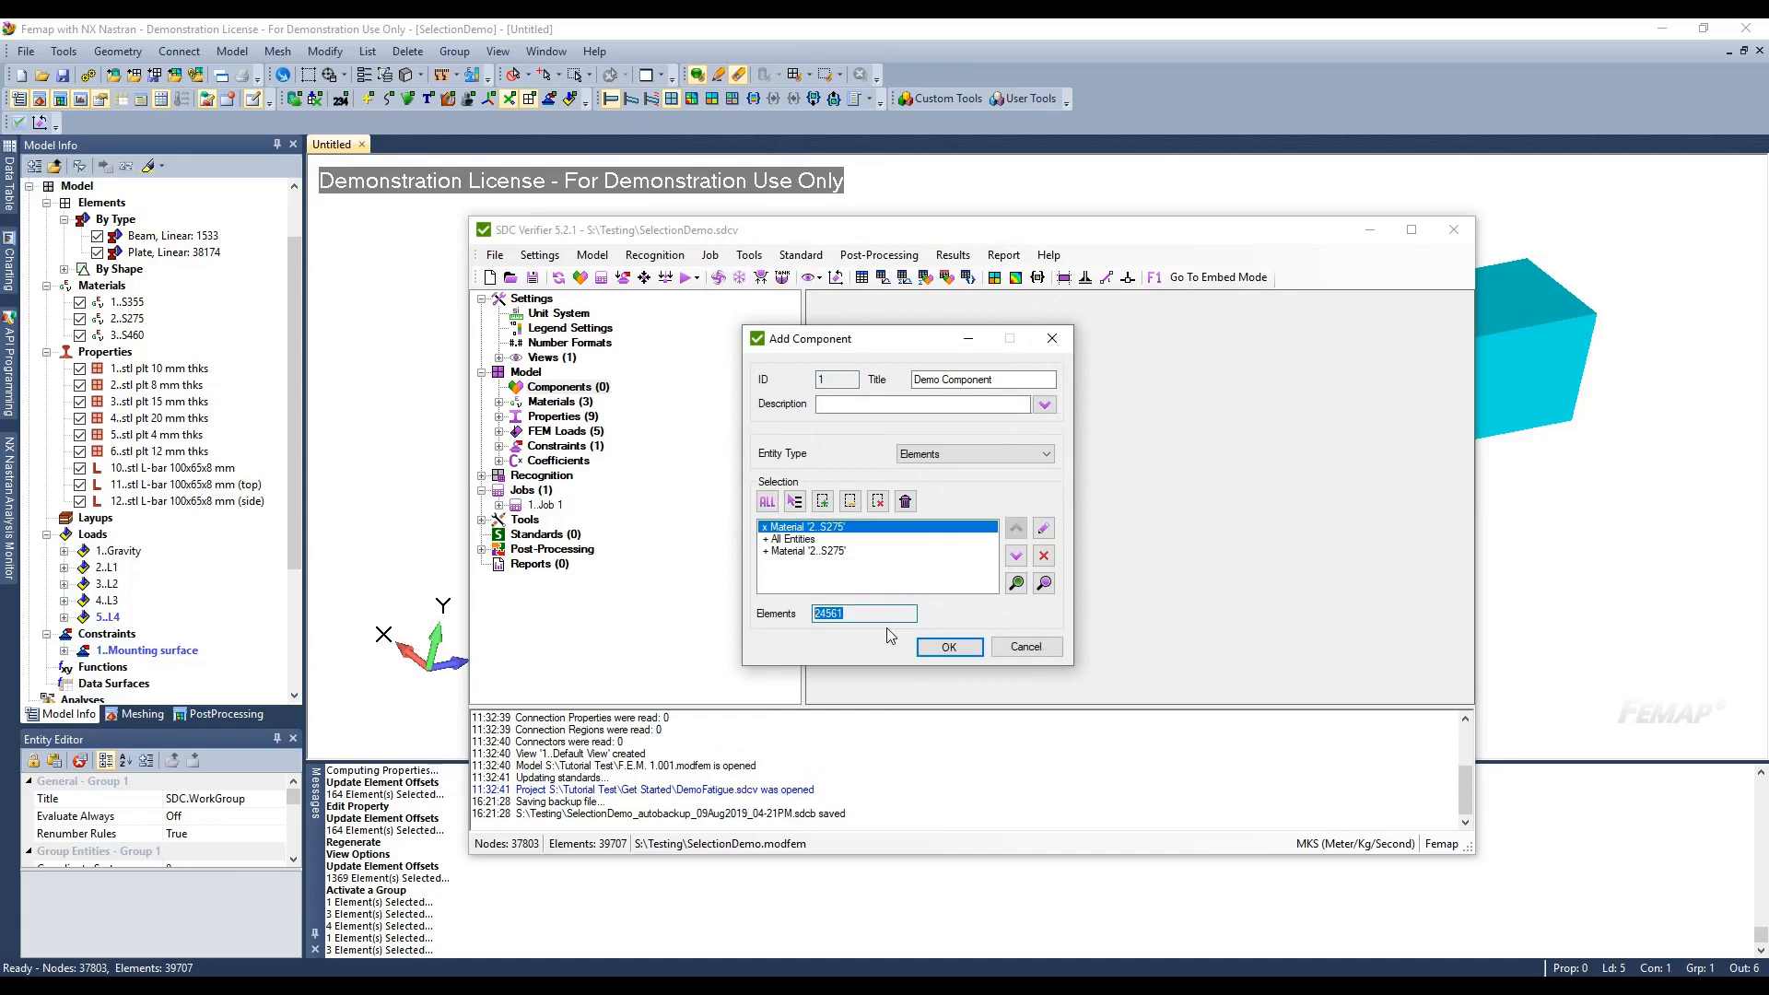
Preview the elements selected by the three conditions in Femap and recheck the element count in SDC Verifier
click(1016, 585)
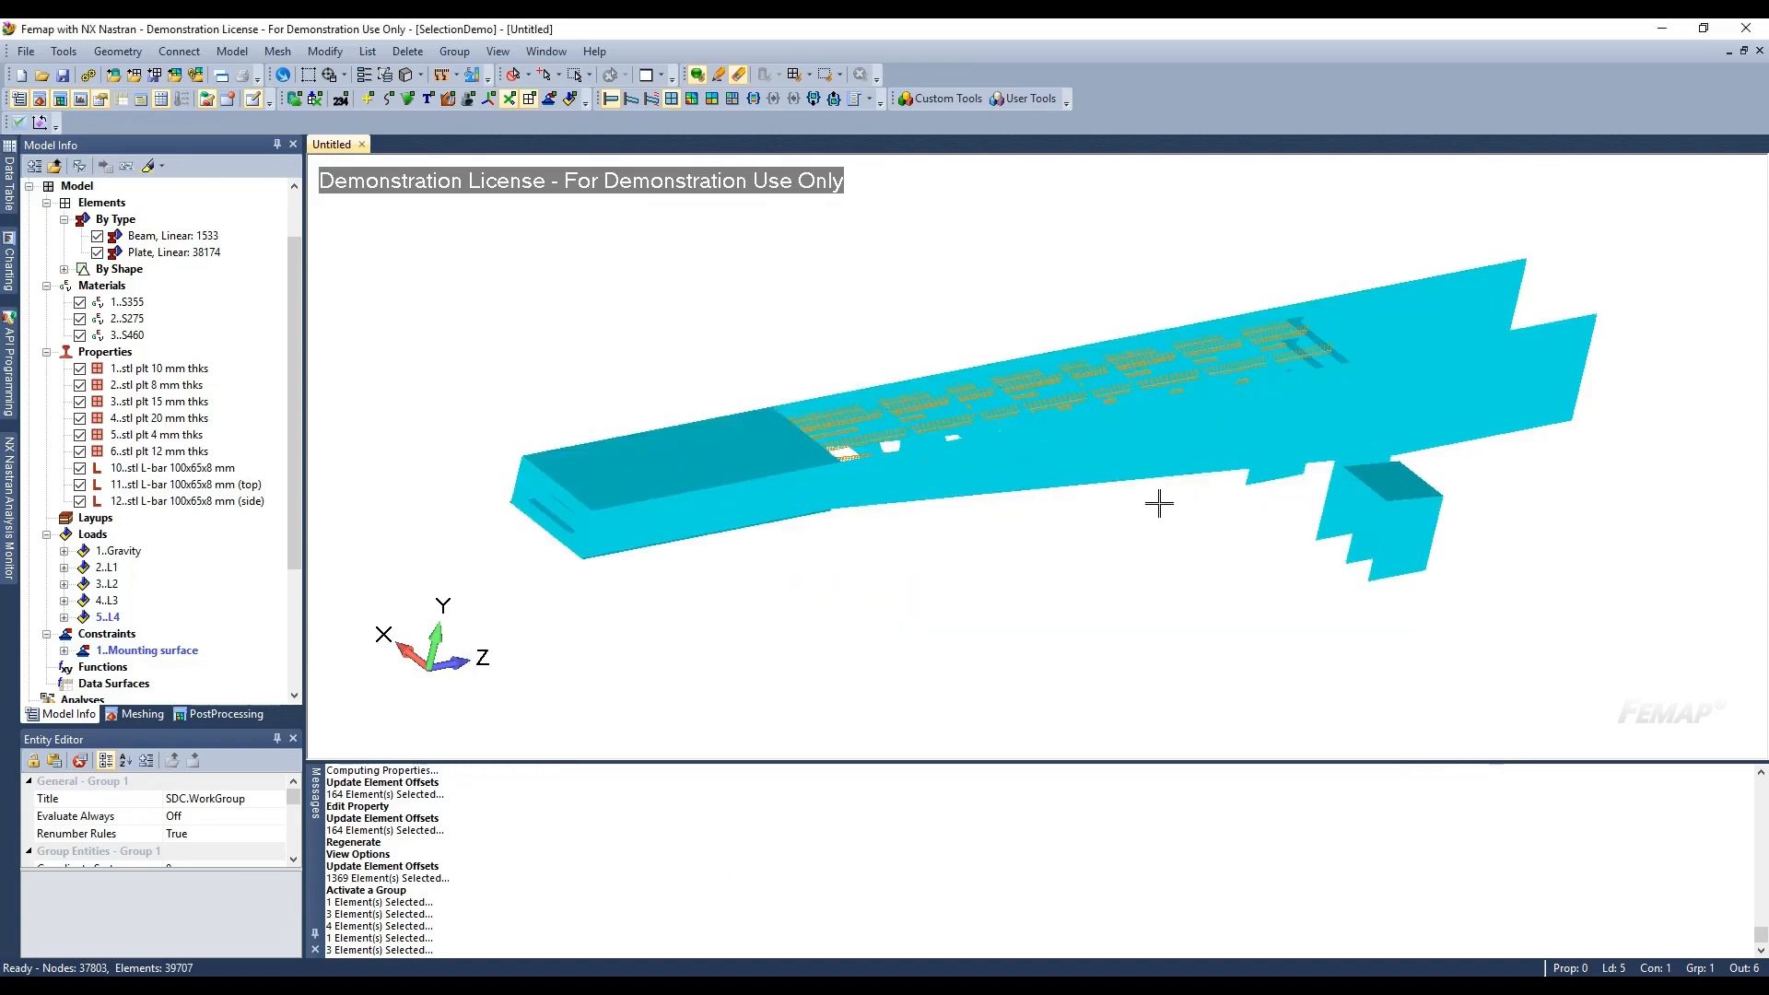
middle_drag(1115, 480, 1068, 548)
key(alt+Tab)
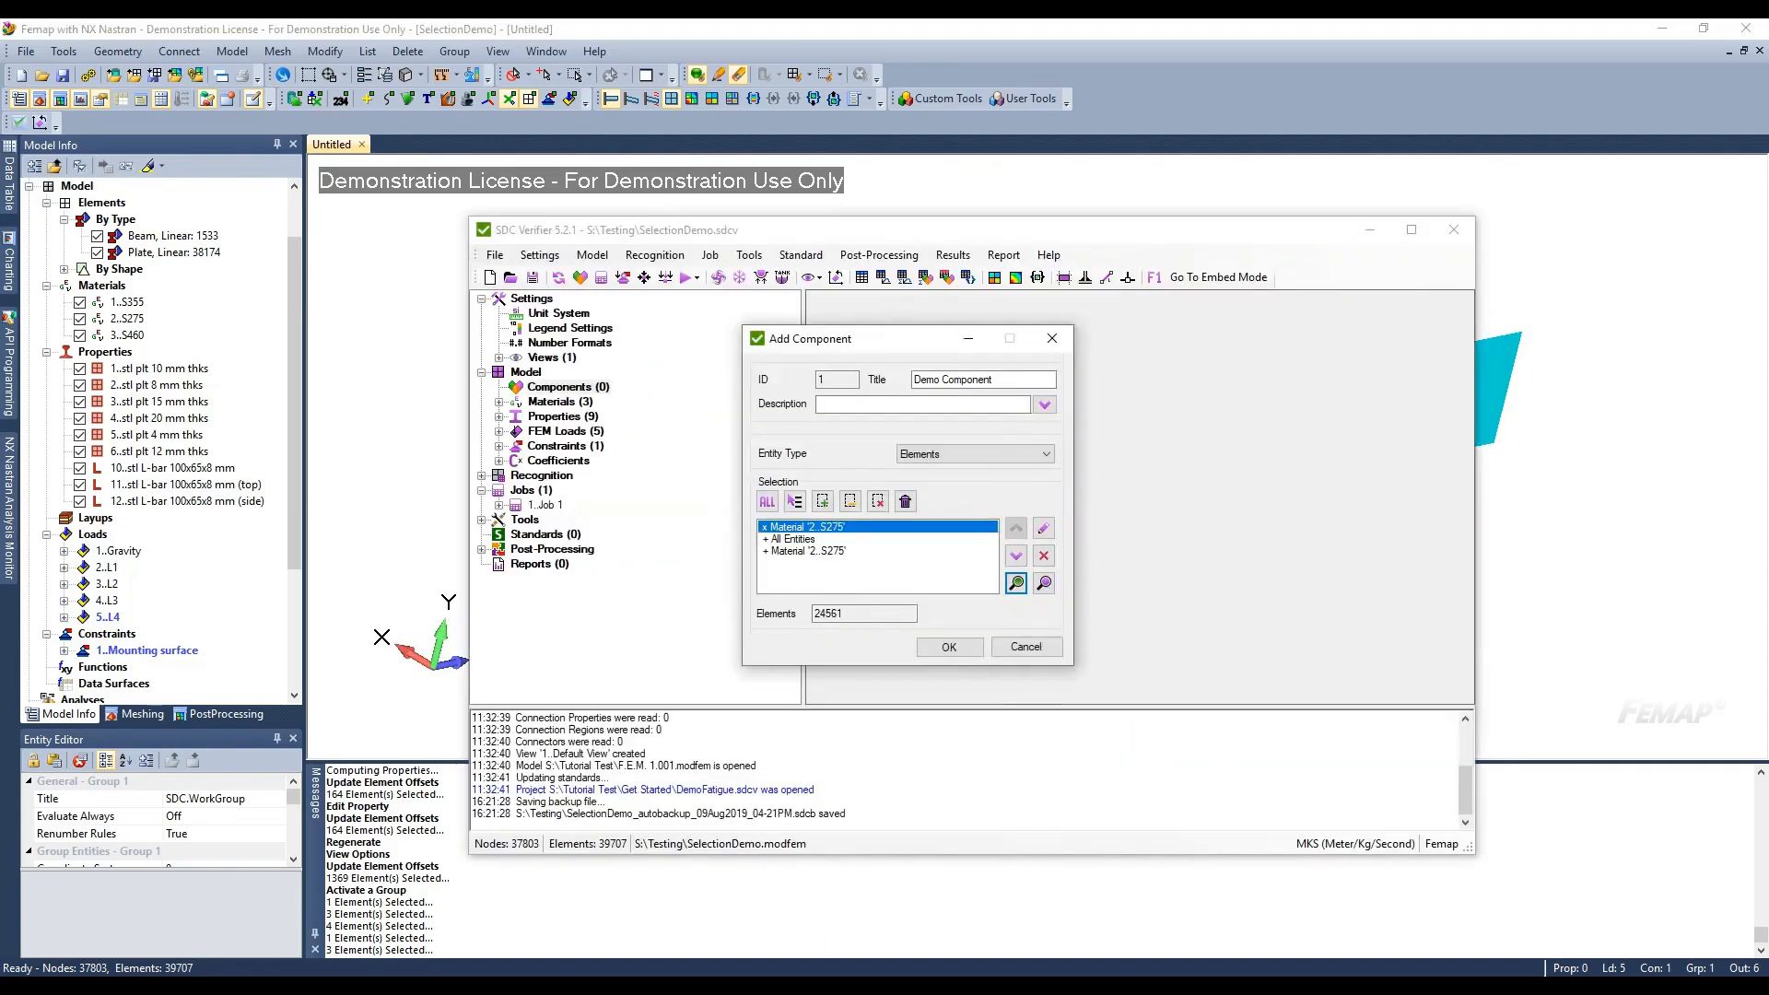
click(866, 614)
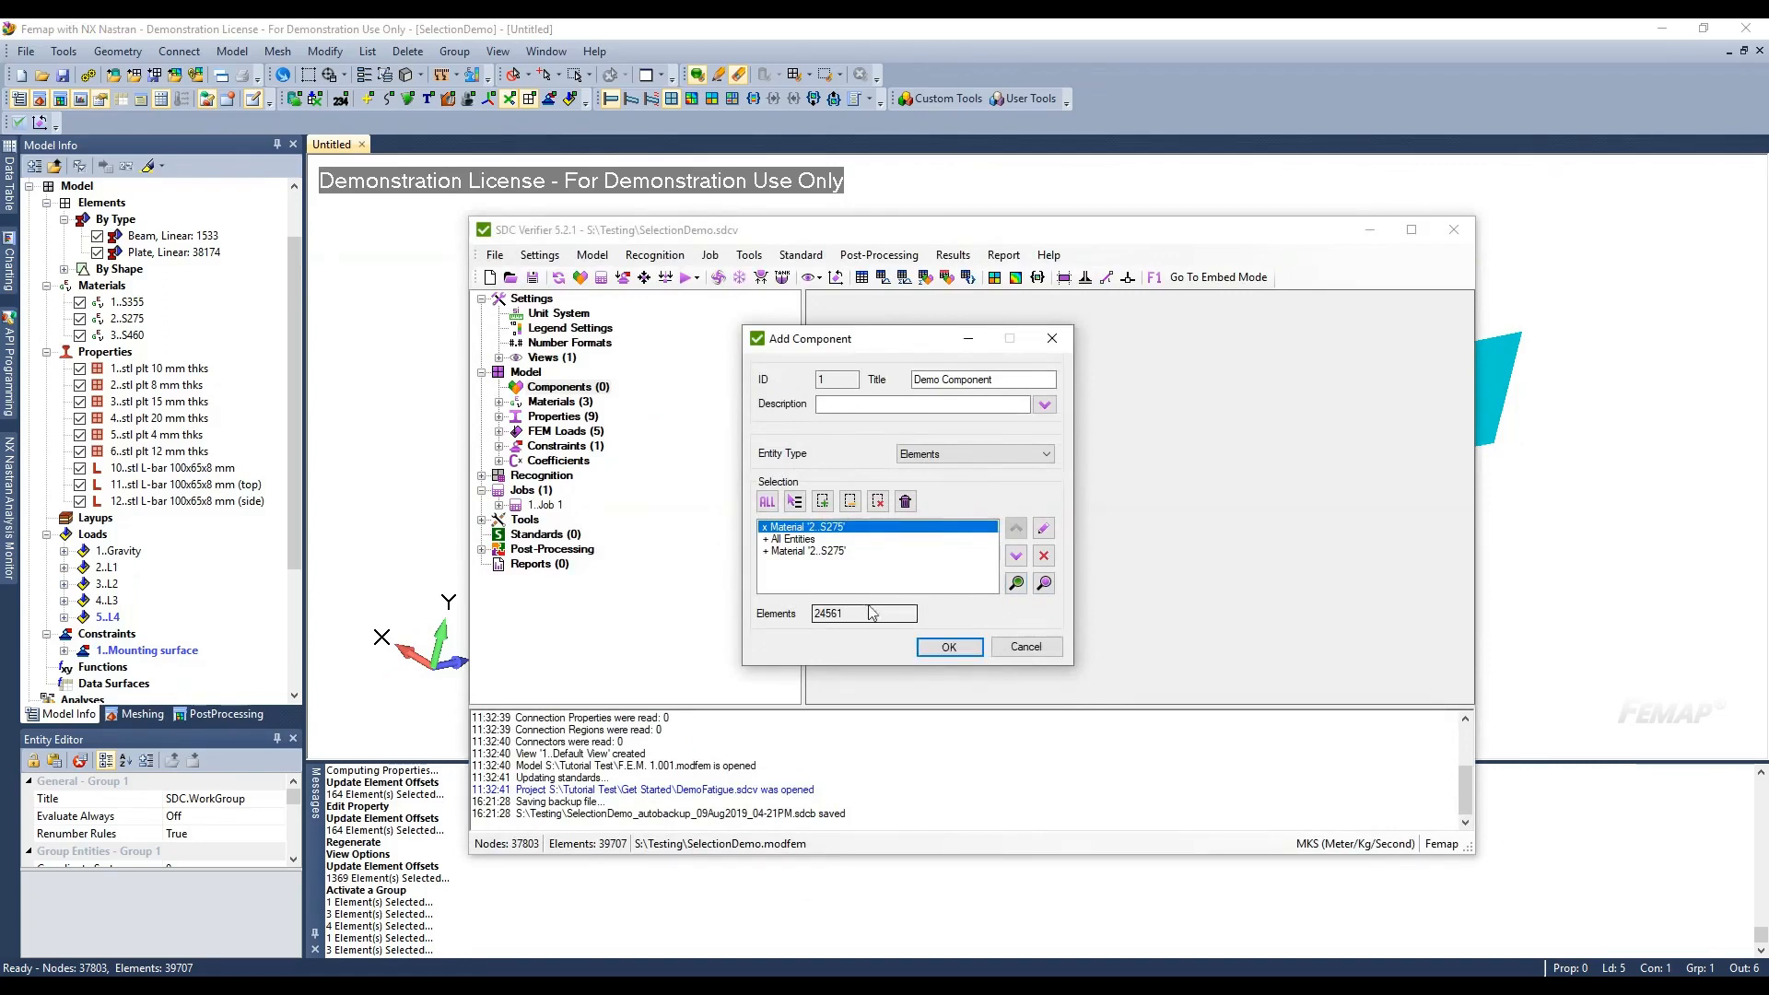
Clear all selection conditions and add a group condition for 3..Plane XY using the Add operation
click(905, 501)
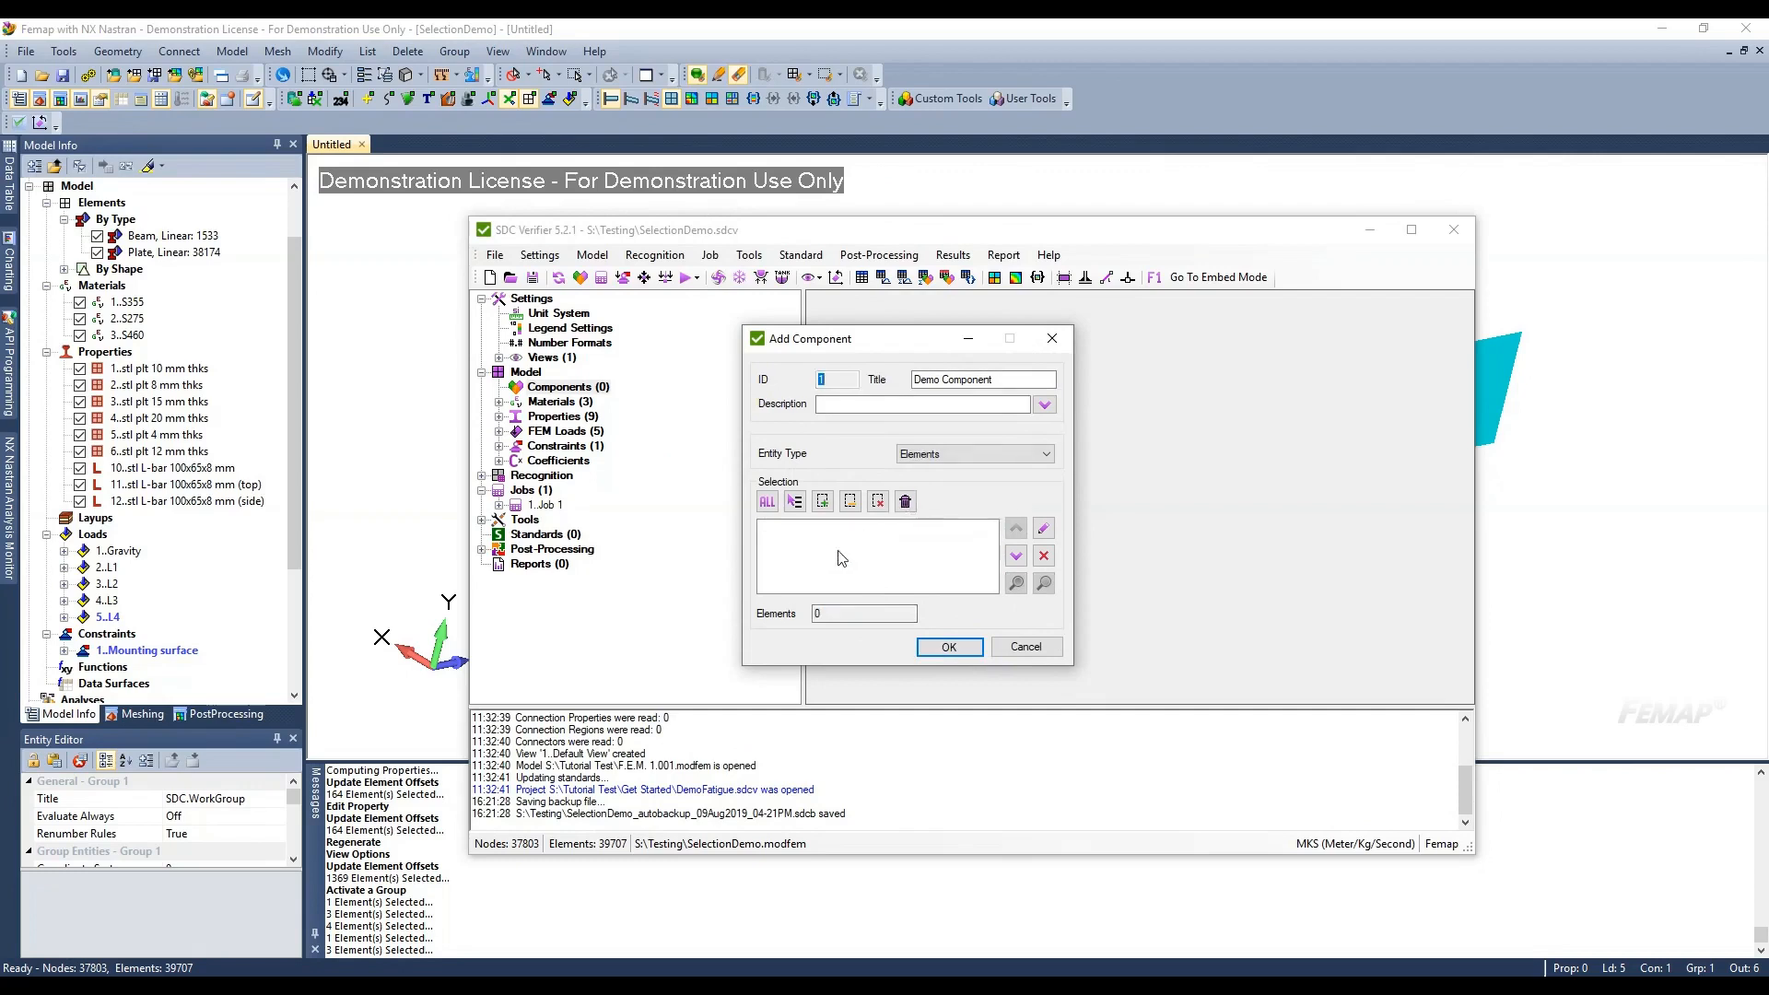
click(794, 501)
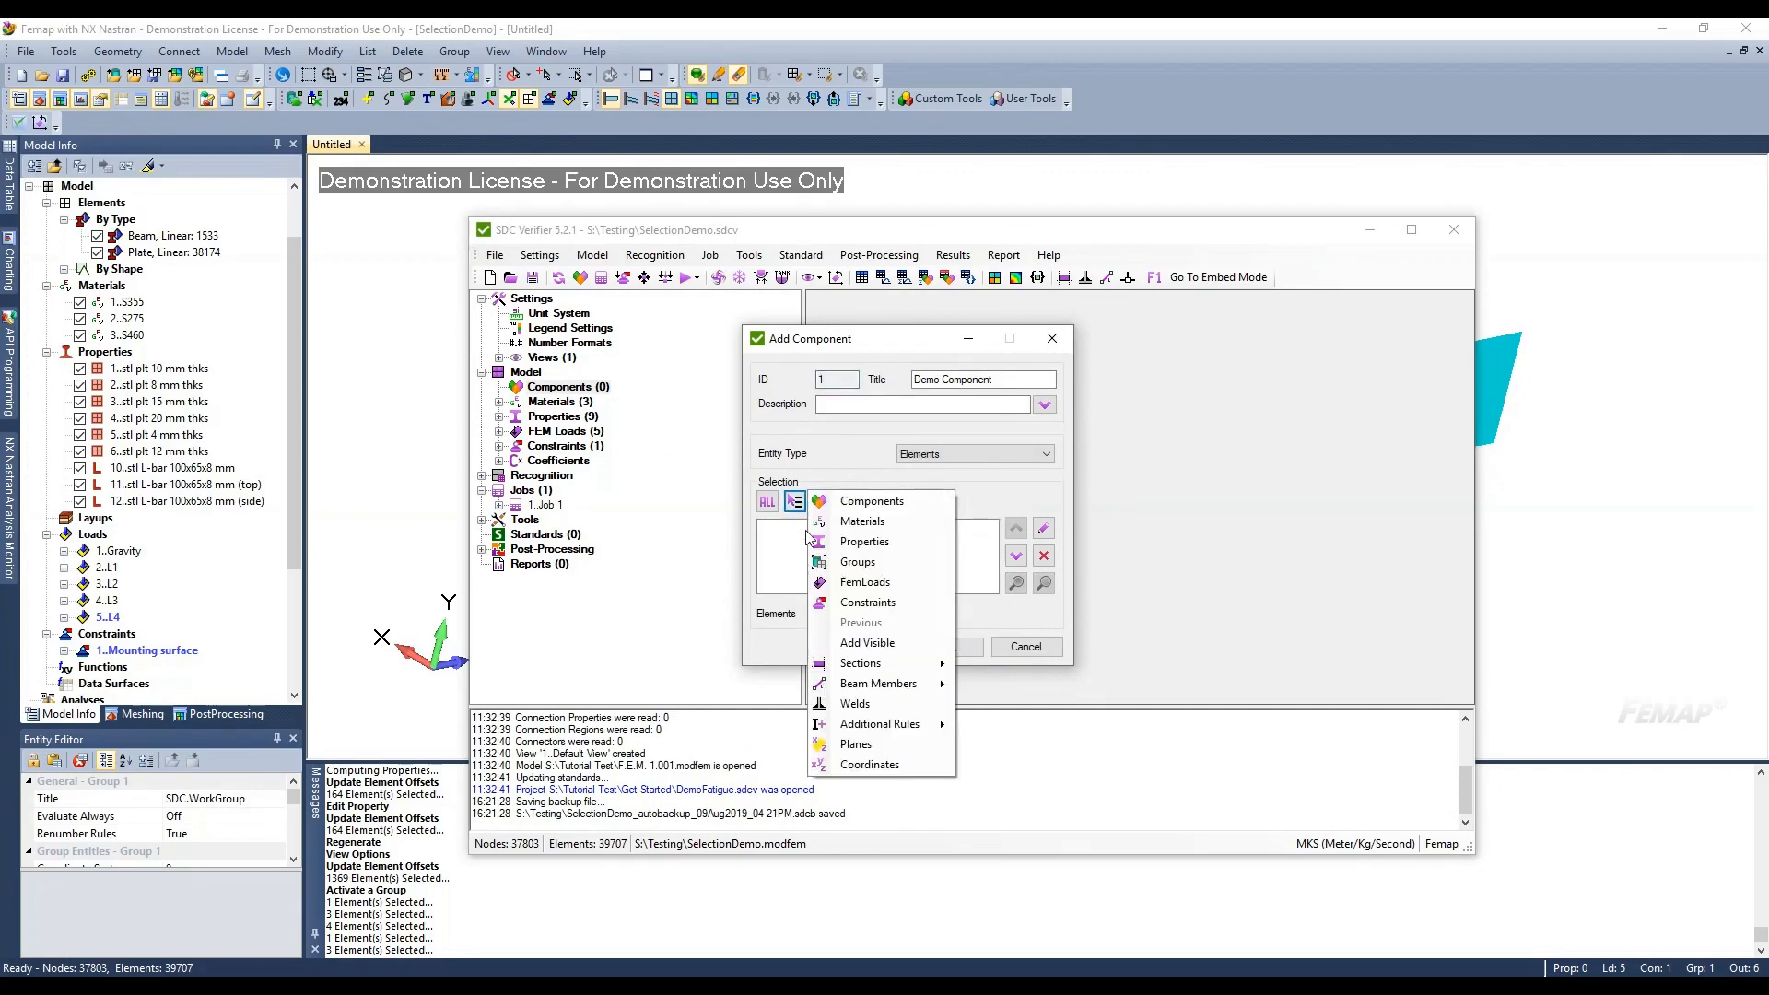
click(850, 562)
click(738, 441)
click(934, 731)
Preview only the elements of the Plane XY group in the Femap model
click(826, 532)
click(1017, 584)
middle_drag(1016, 557, 968, 560)
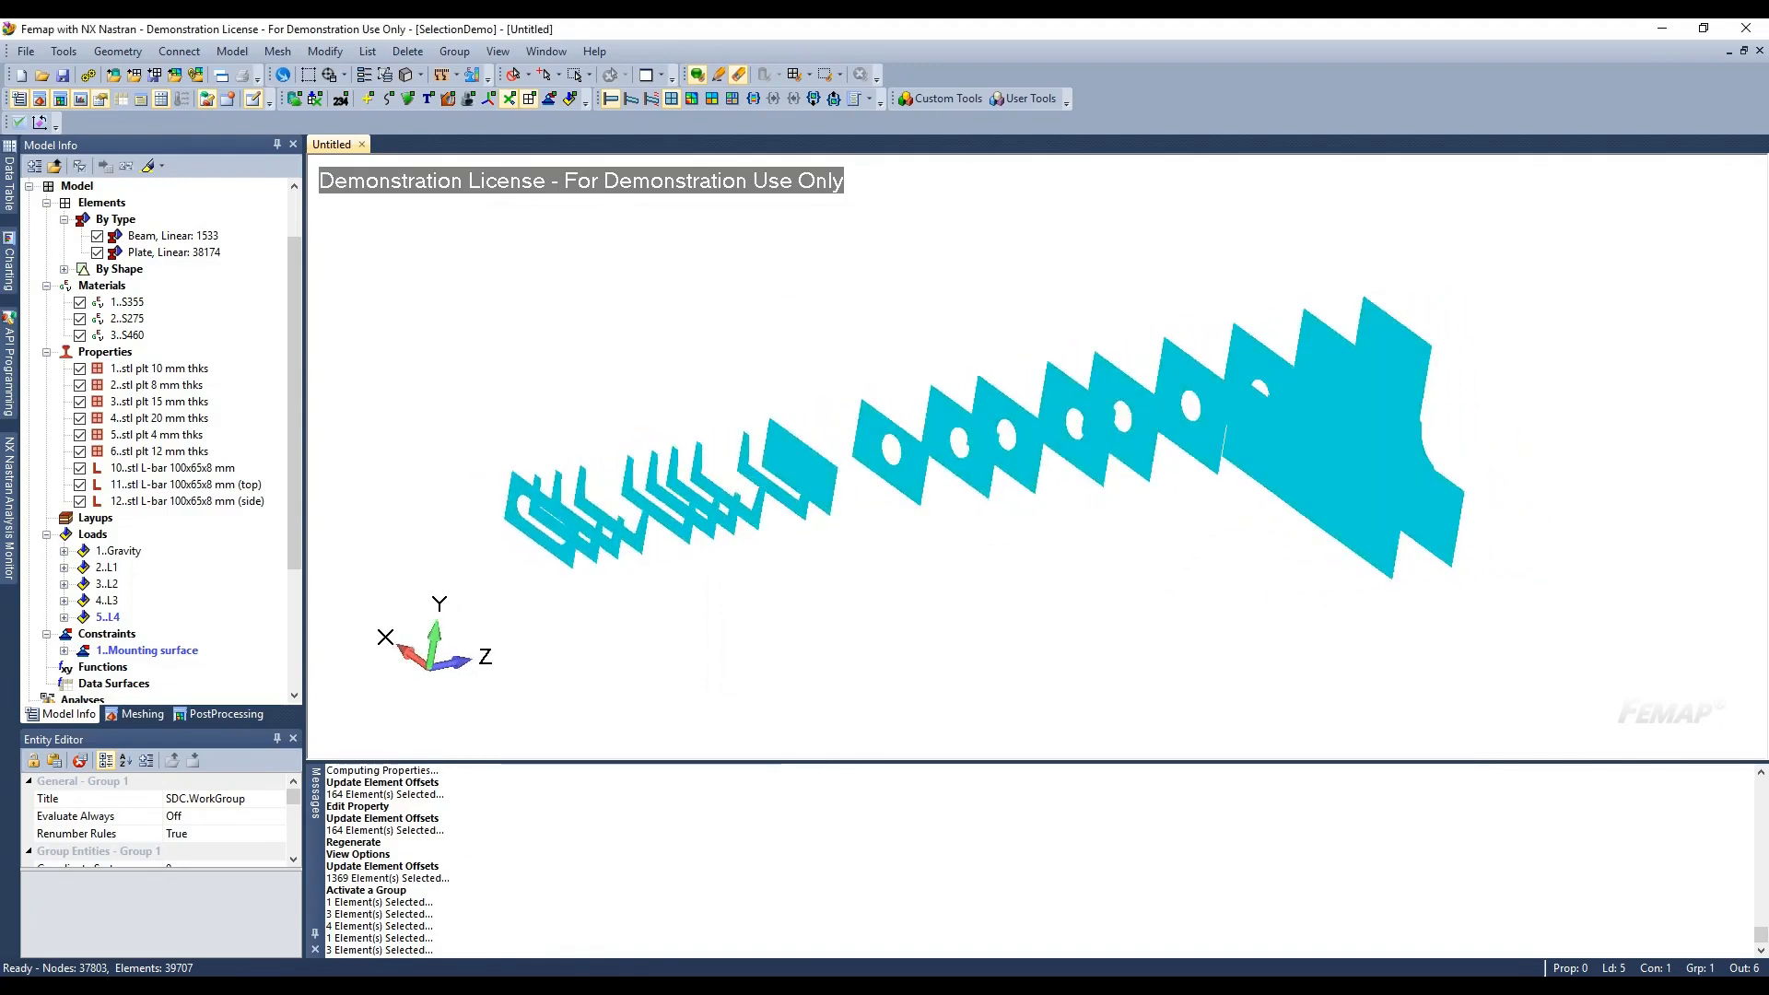
Add a properties condition for 3..stl plt 15 mm thks to the selection using the Reselect operation
click(794, 502)
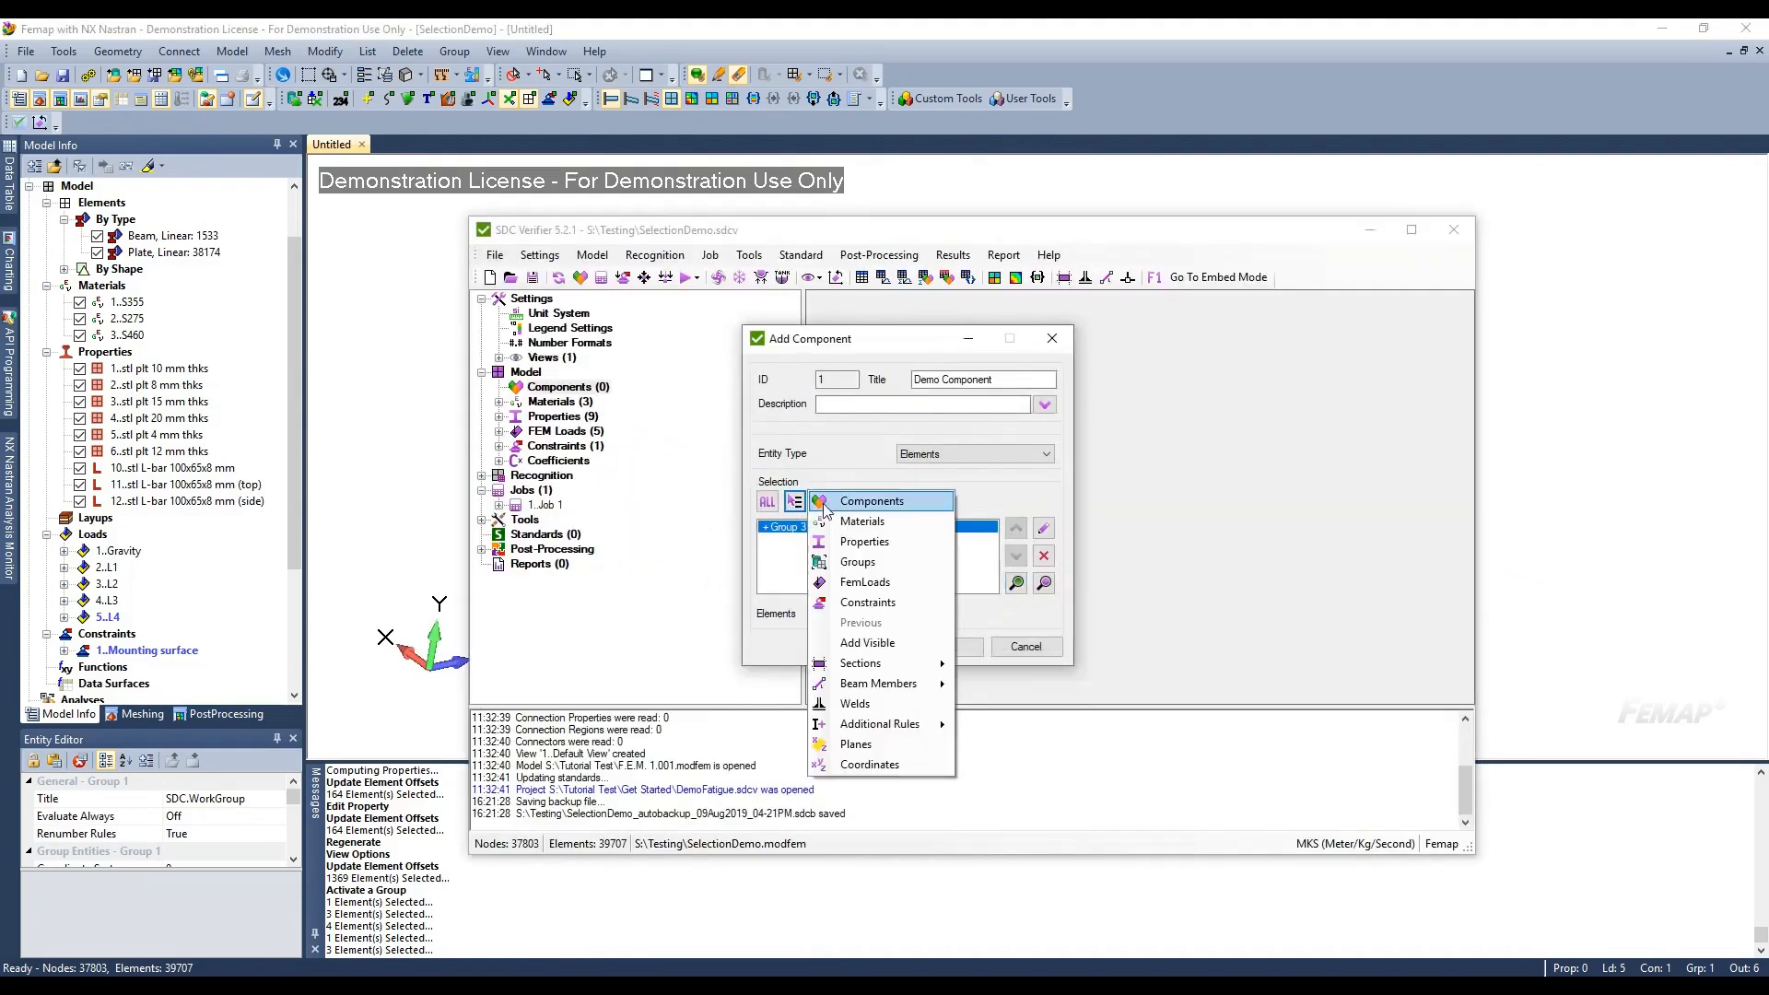
click(852, 543)
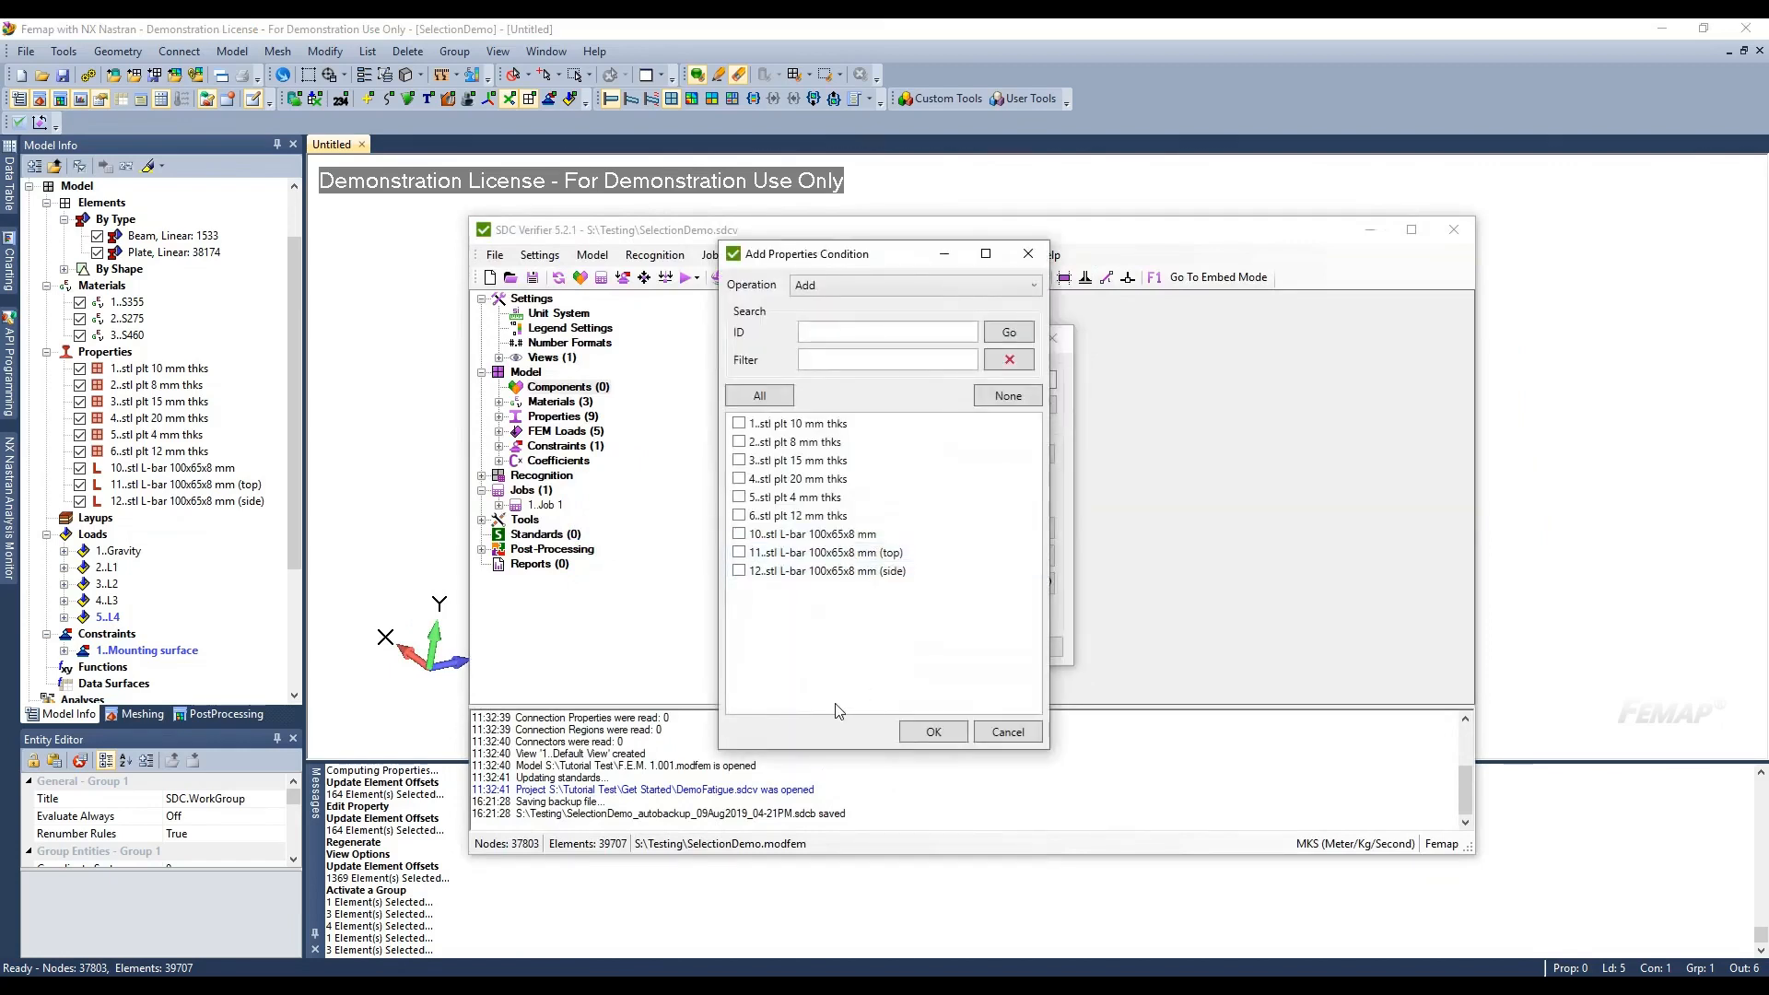
click(739, 460)
click(840, 286)
click(819, 350)
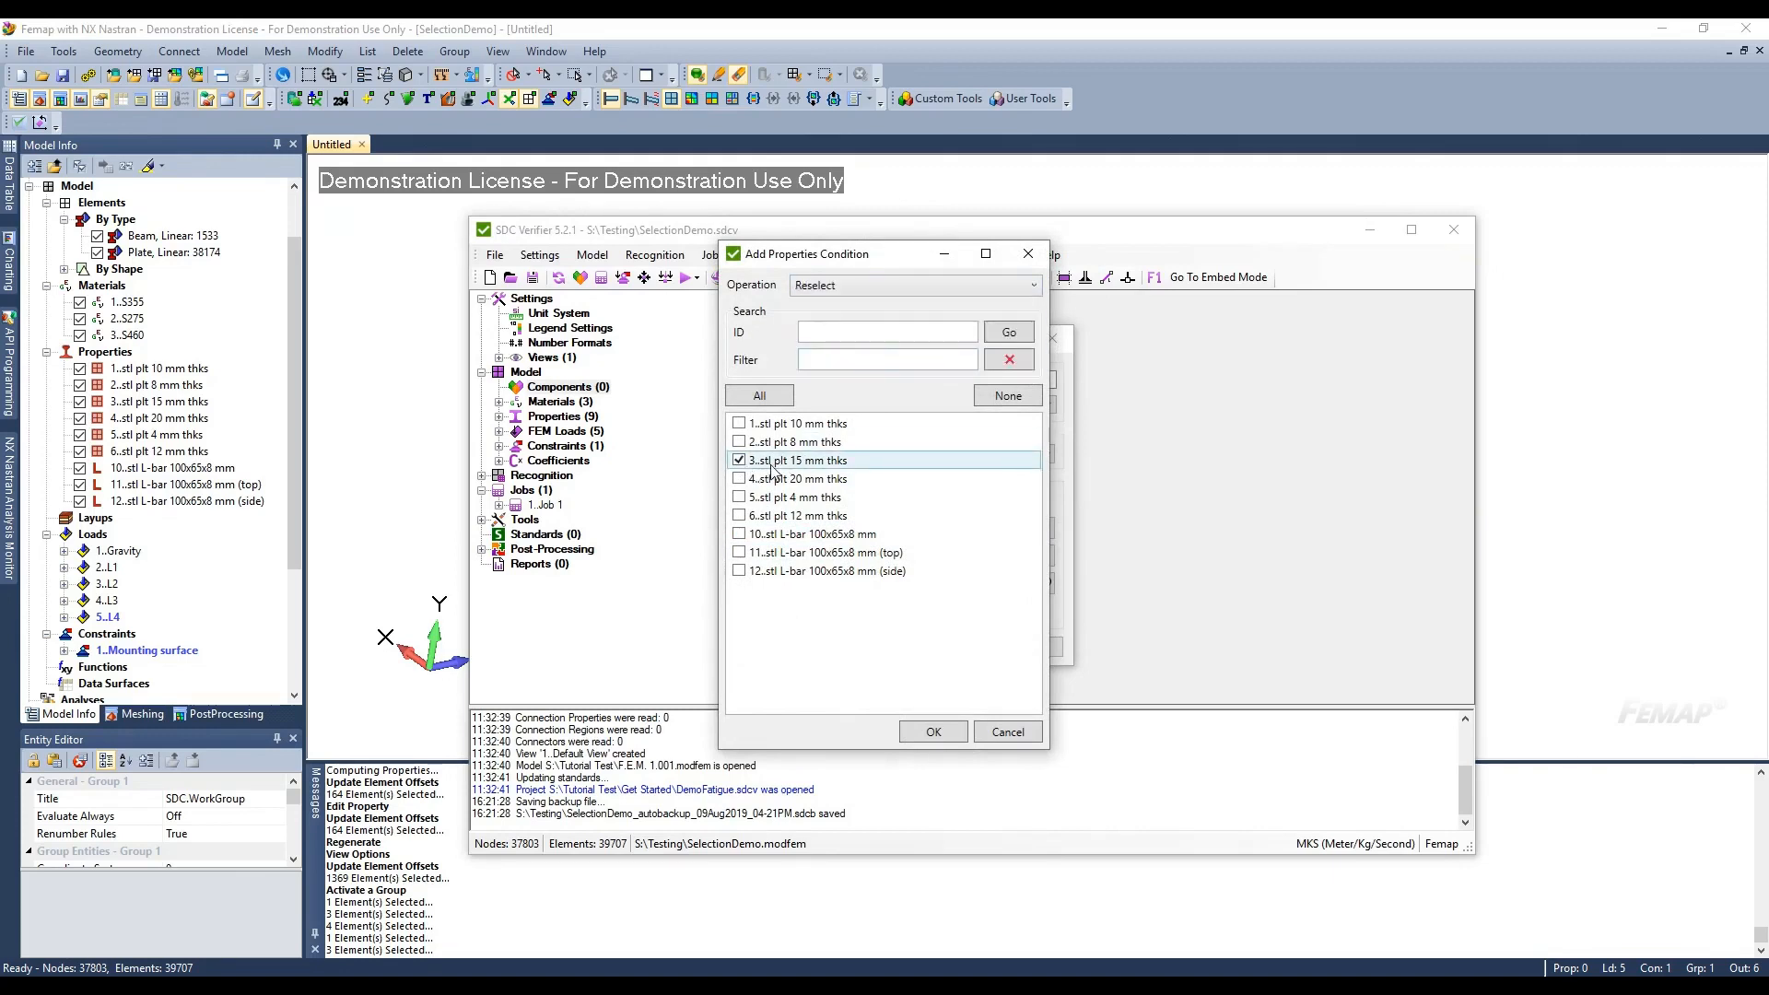
click(931, 733)
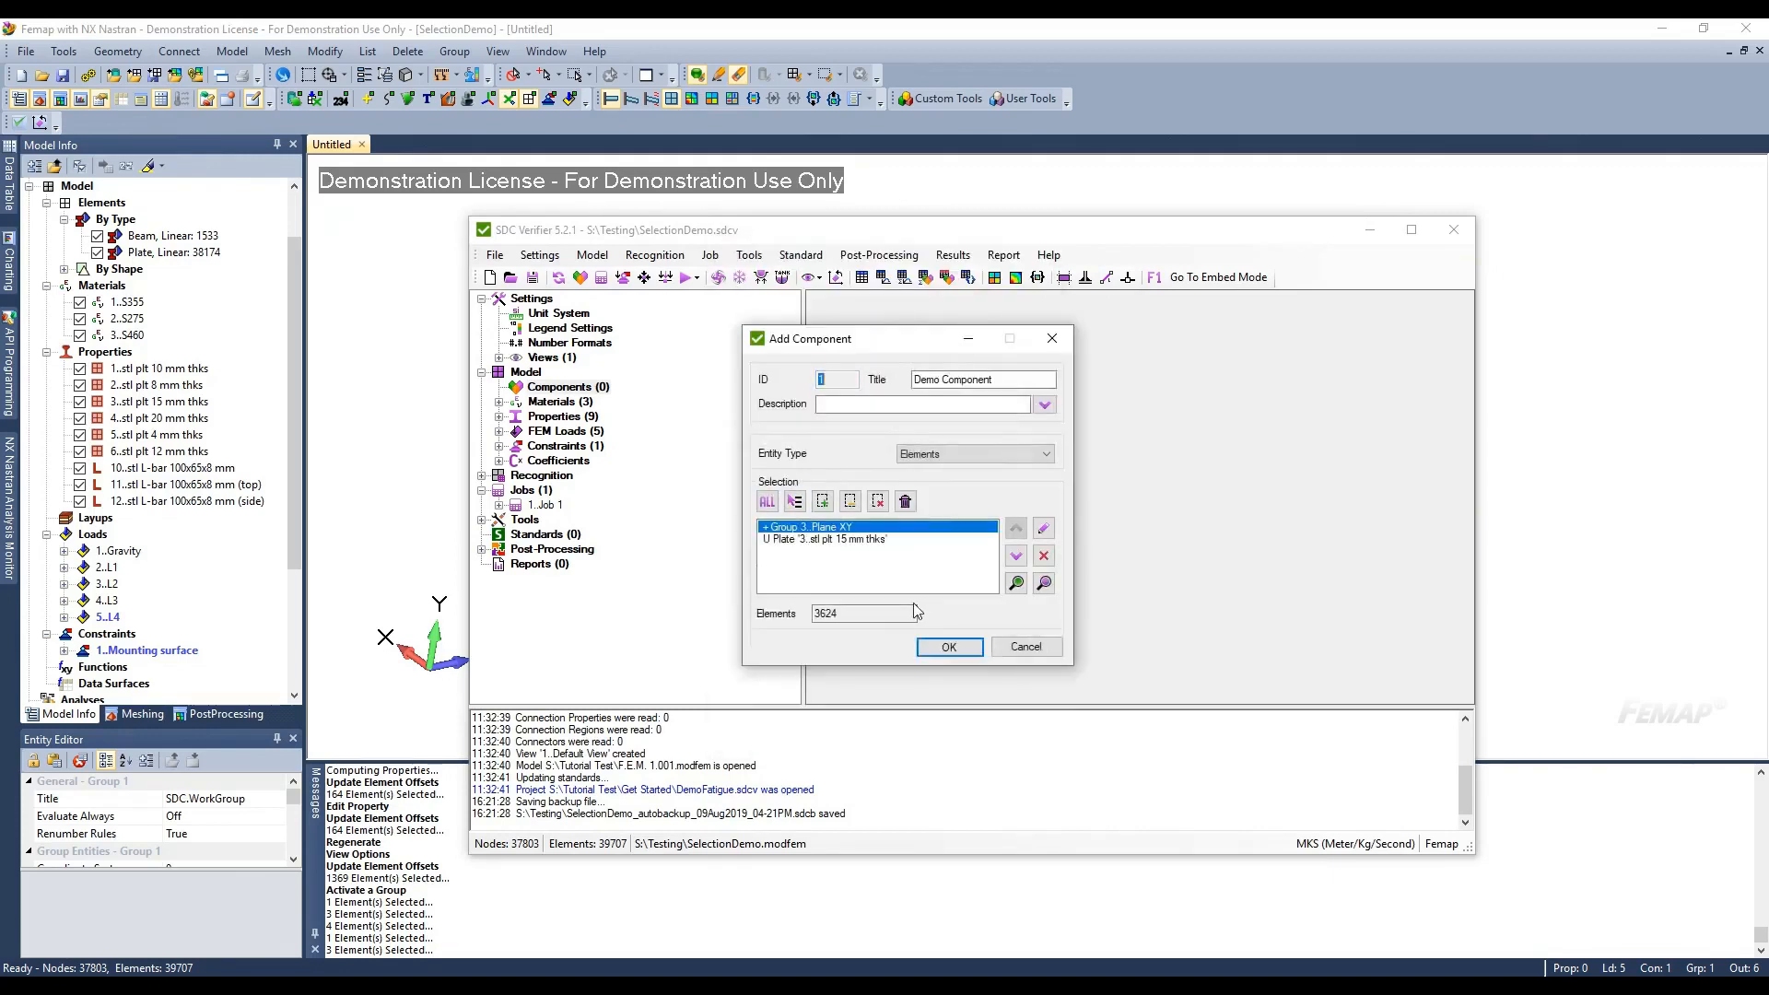
Preview only the elements shared by the Plane XY group and the 15 mm plate in Femap, then return to SDC Verifier
click(821, 539)
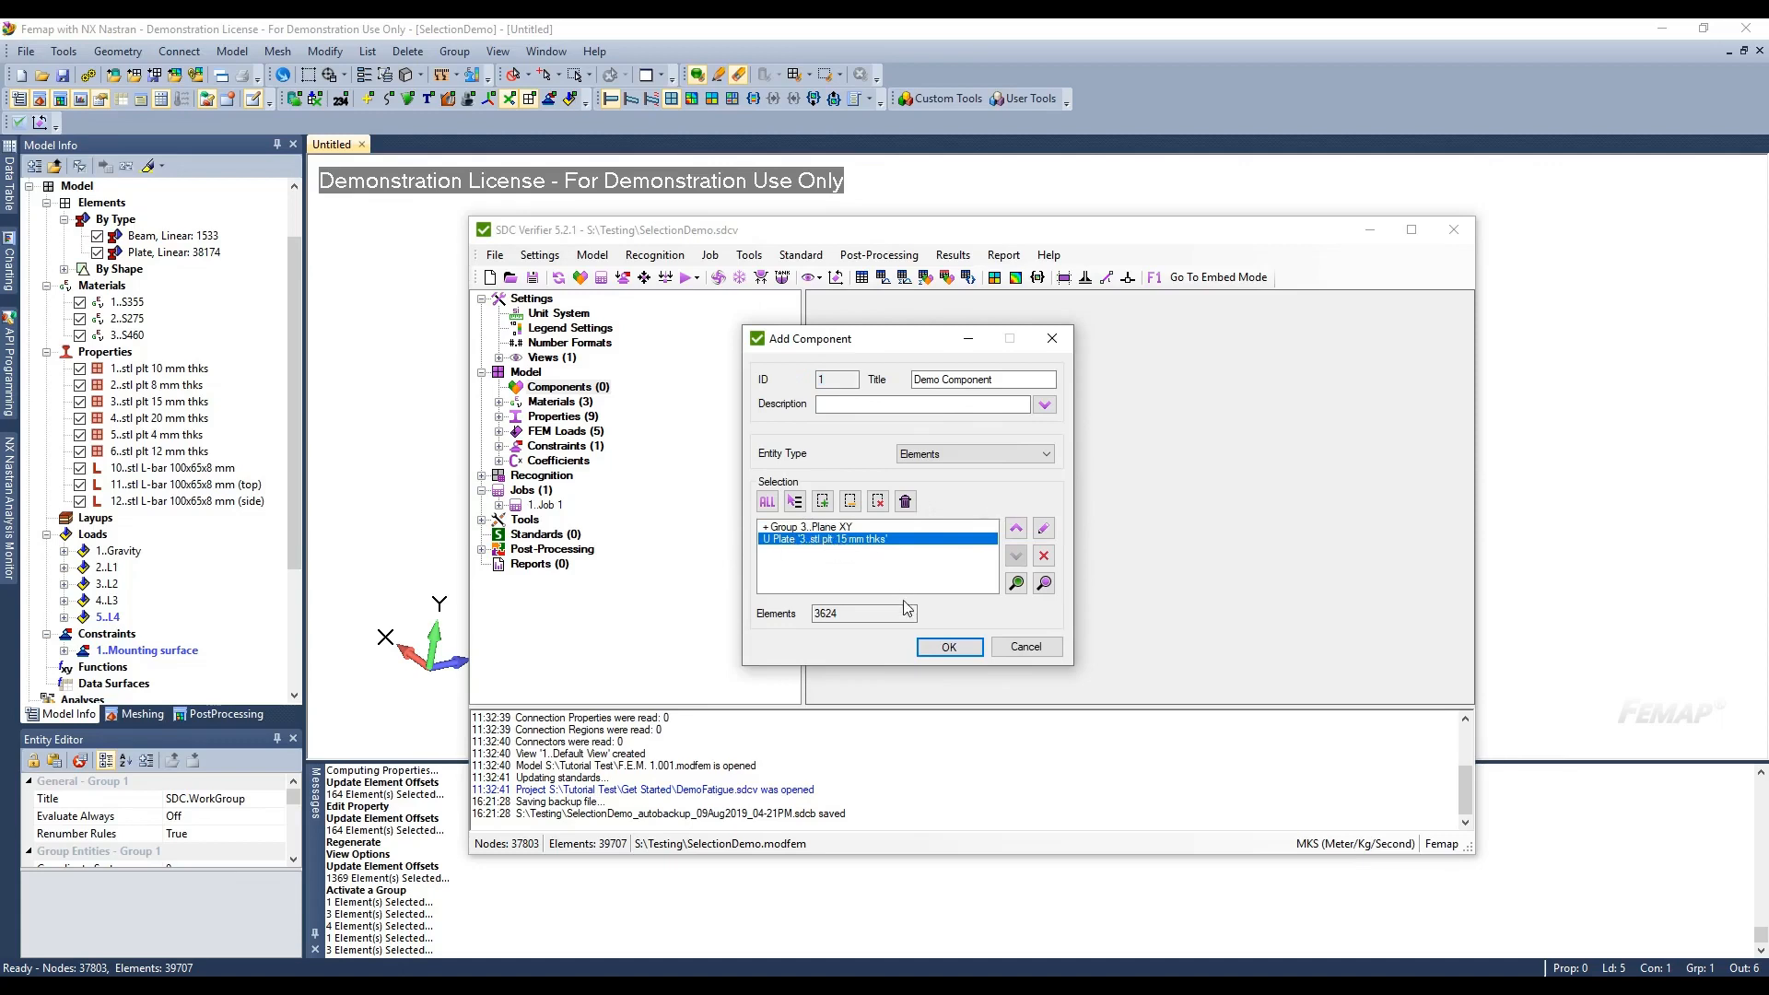
click(1016, 584)
mouse_move(1157, 584)
middle_down()
mouse_move(1272, 564)
mouse_move(1145, 577)
middle_up()
mouse_move(794, 985)
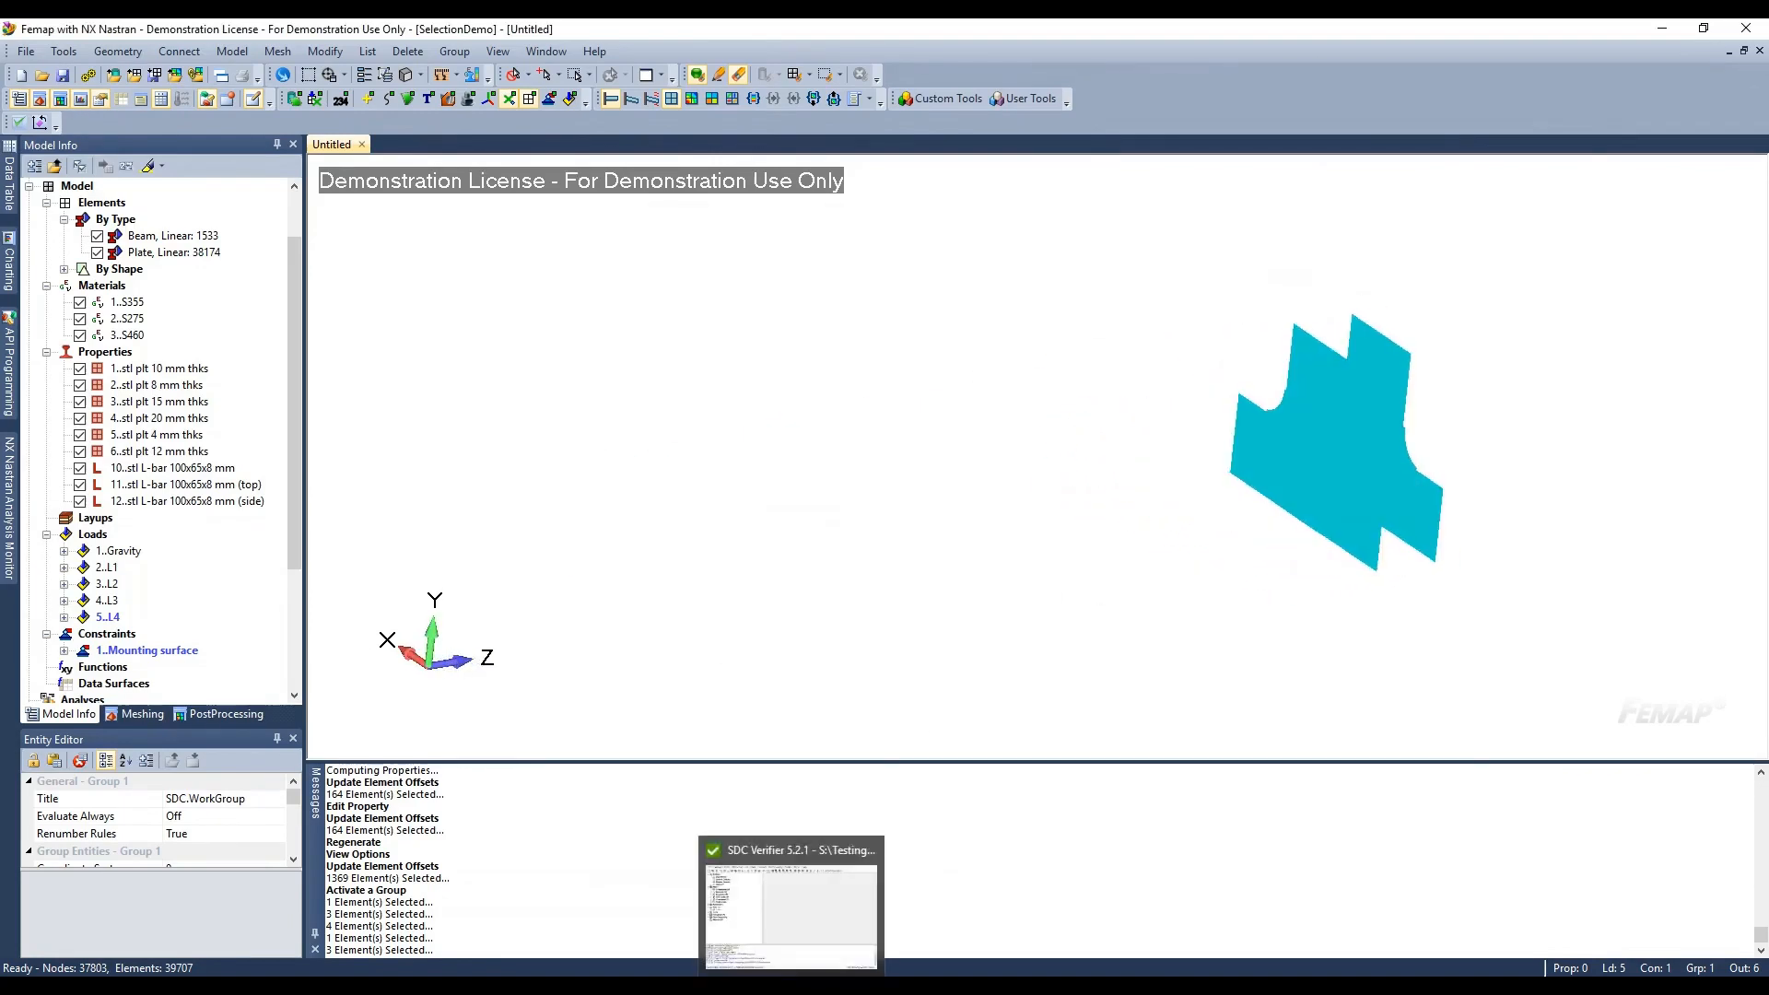
click(795, 921)
Preview the elements of the 3..stl plt 15 mm thks condition alone in Femap and return to SDC Verifier
right_click(827, 542)
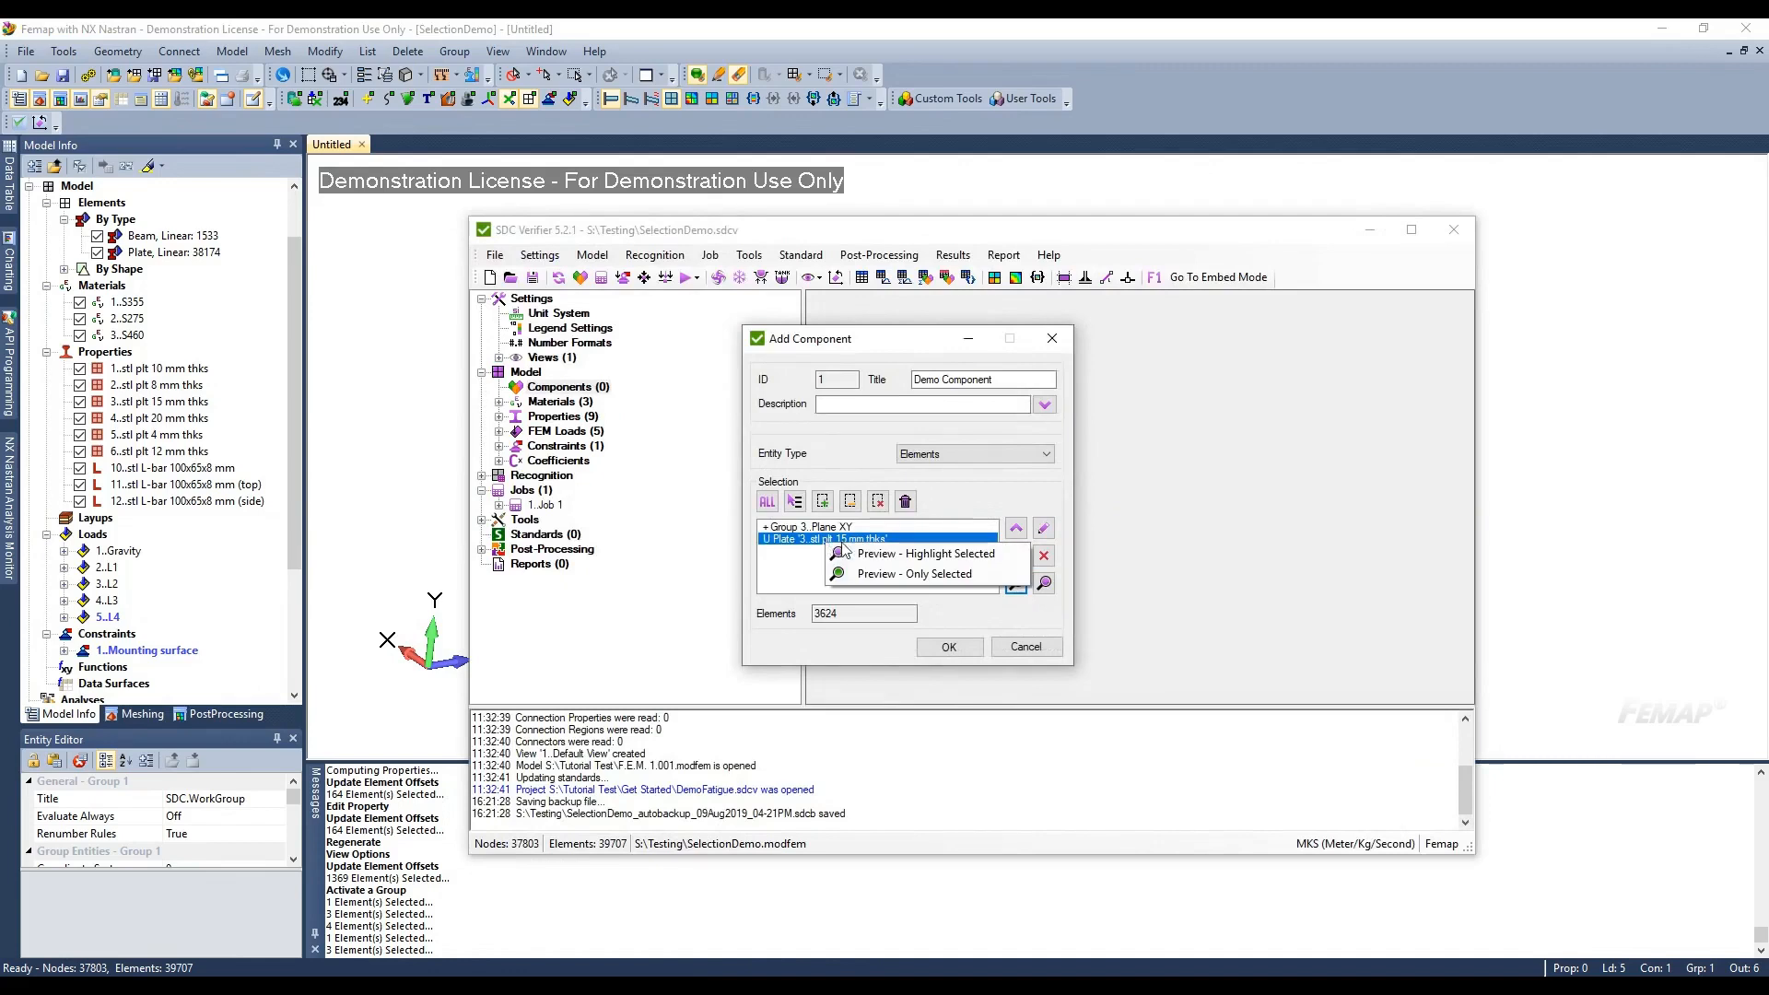
click(878, 574)
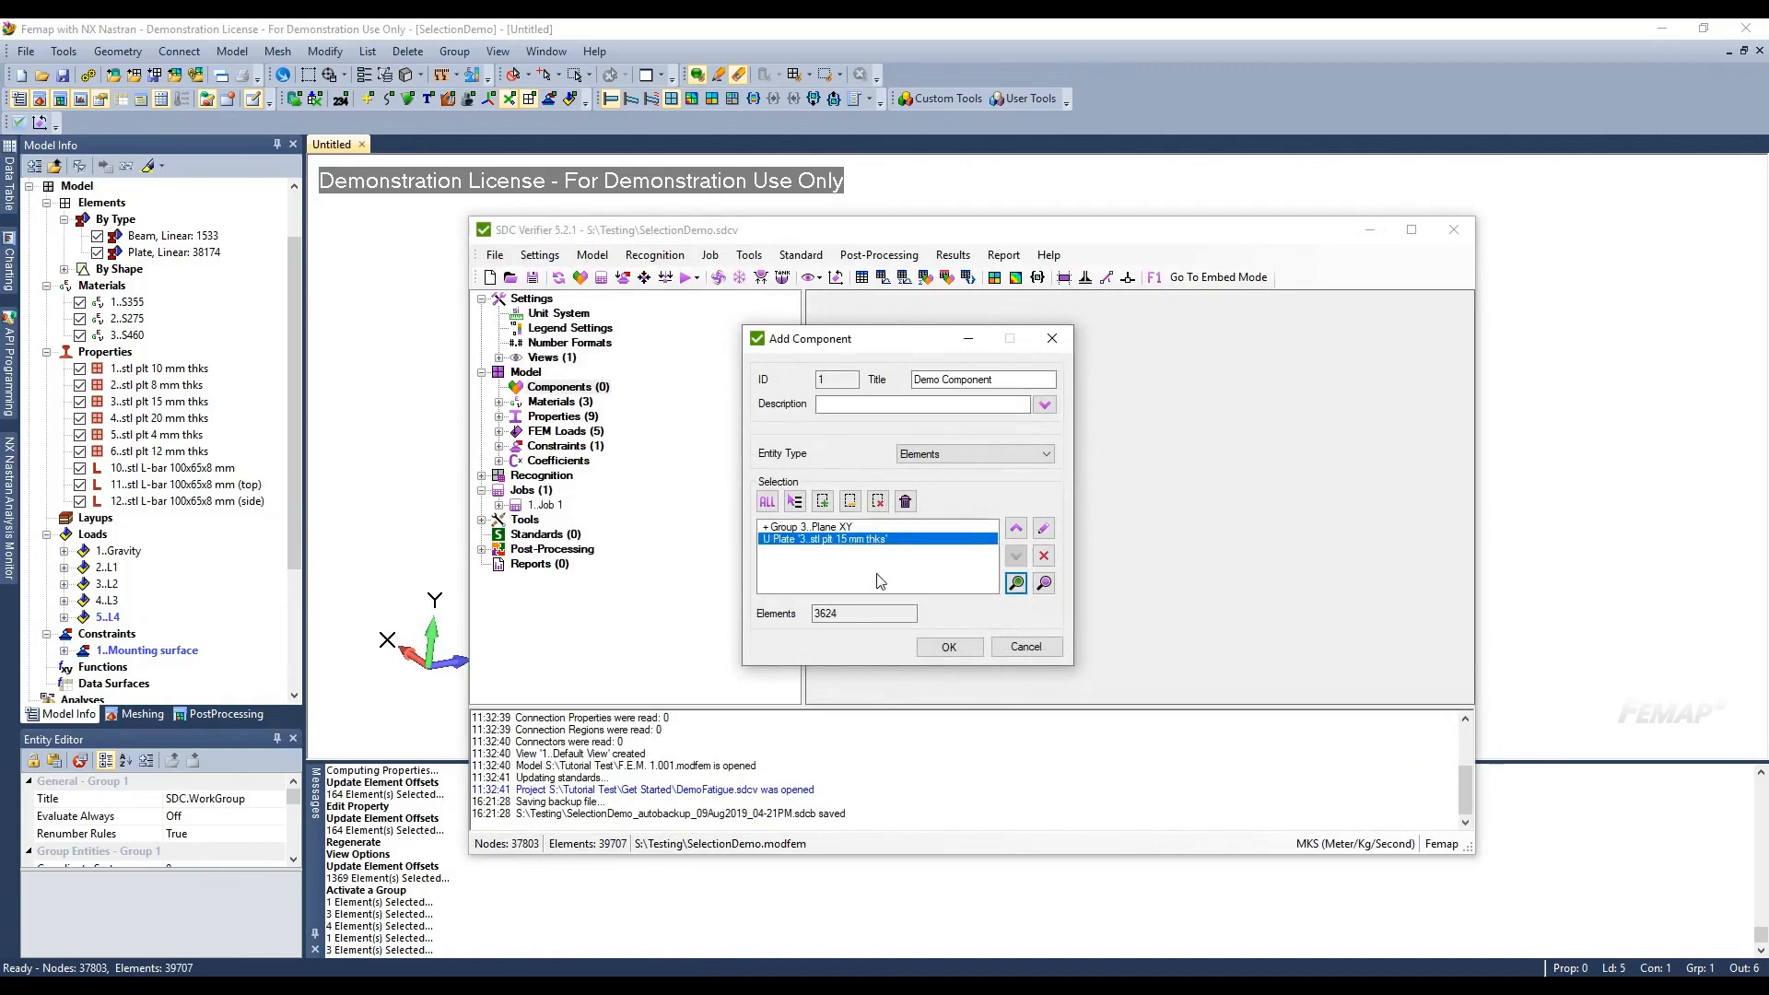
middle_drag(1169, 508, 1150, 558)
key(alt+Tab)
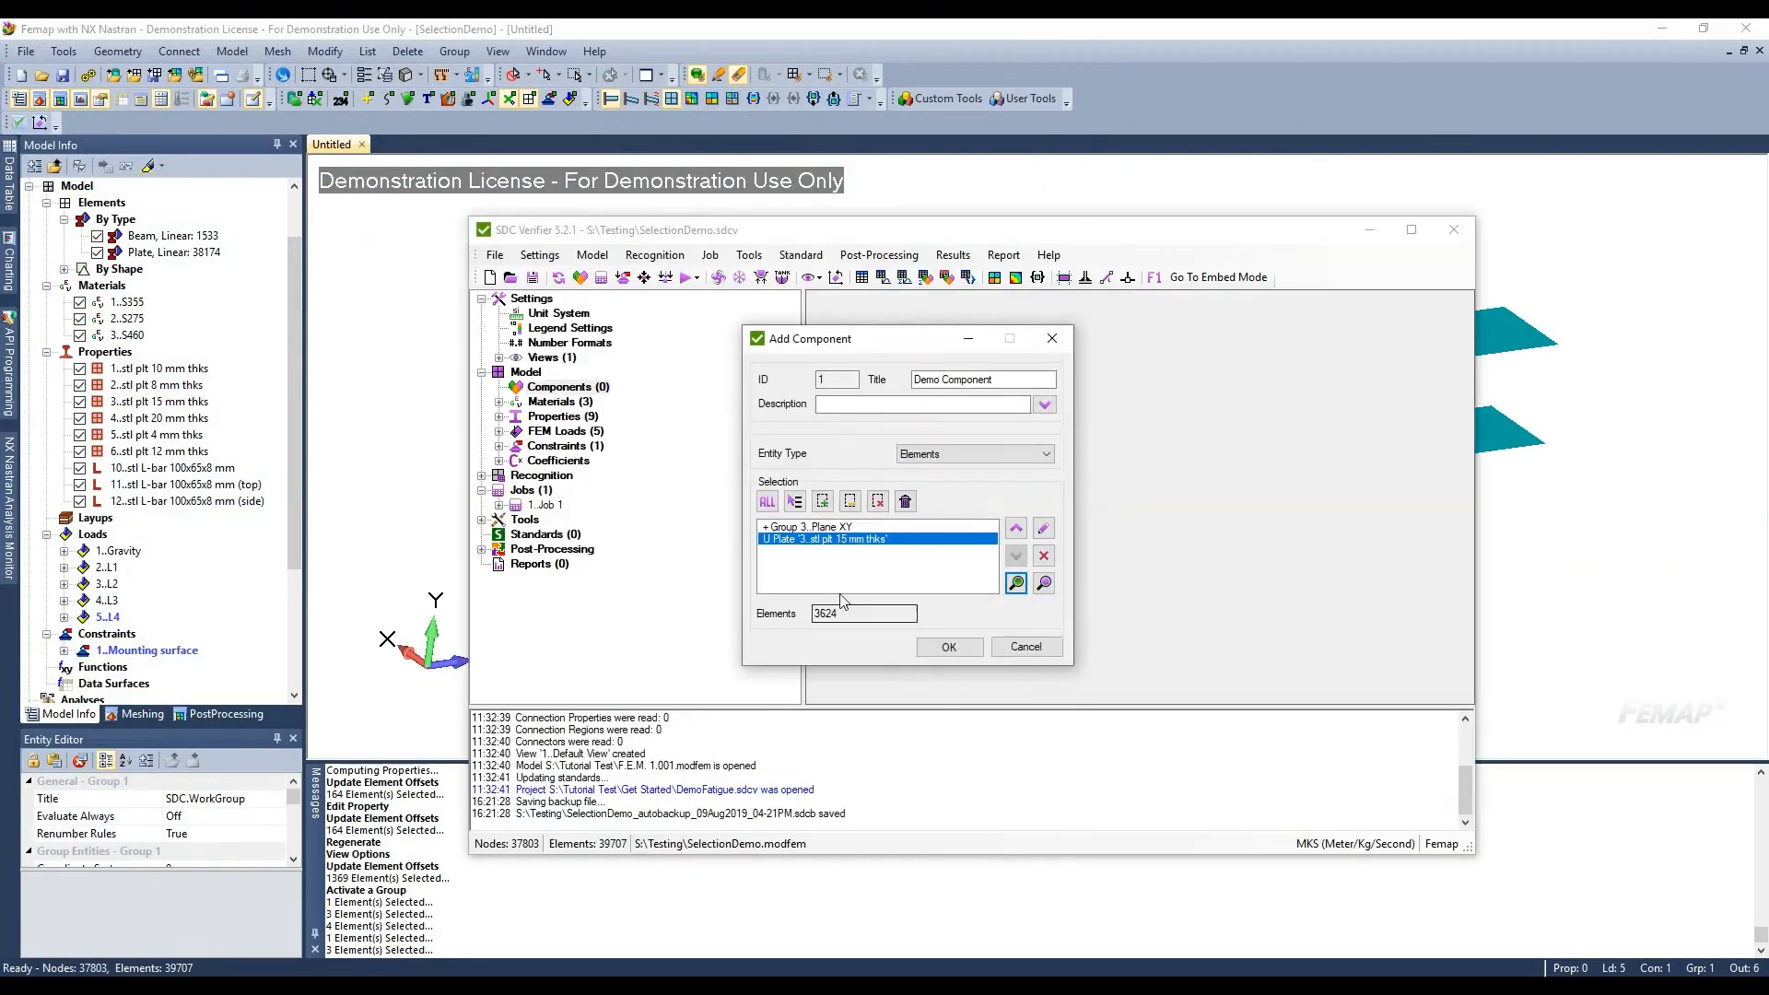
Preview the elements of the Plane XY group condition alone in Femap and return to SDC Verifier
click(834, 527)
right_click(835, 527)
click(863, 555)
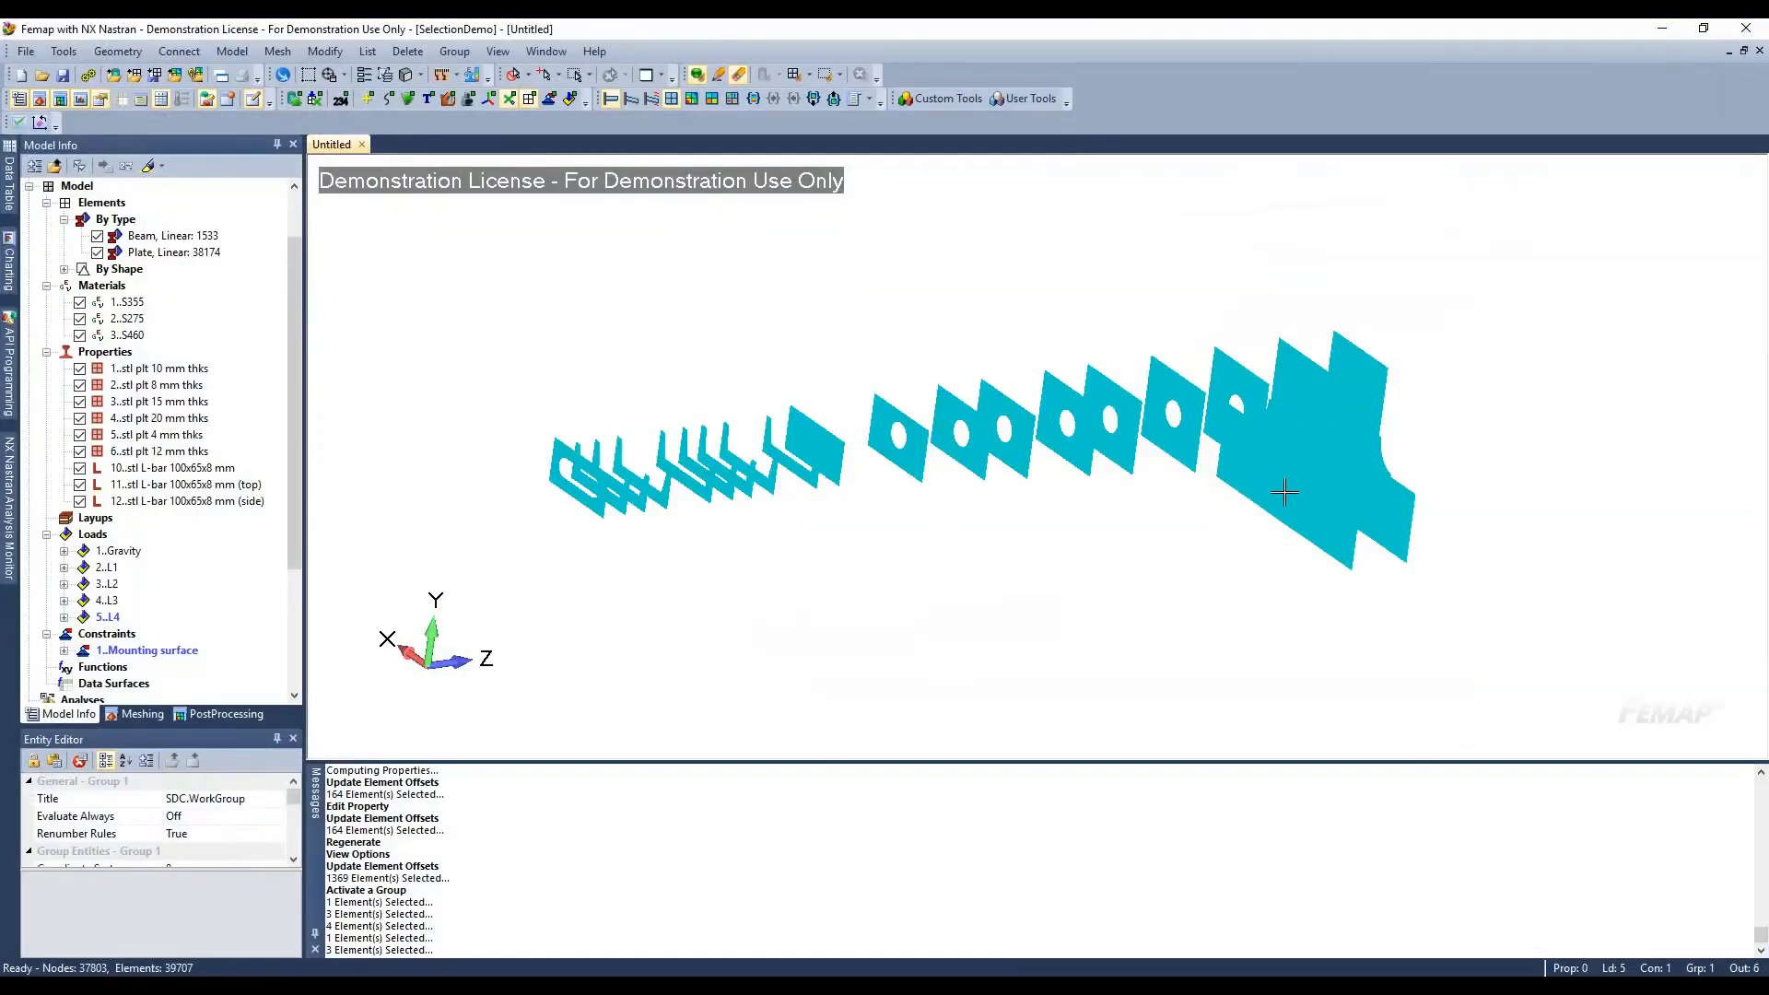
mouse_move(1283, 489)
middle_down()
mouse_move(1275, 411)
mouse_move(1302, 379)
mouse_move(1275, 465)
middle_up()
click(827, 984)
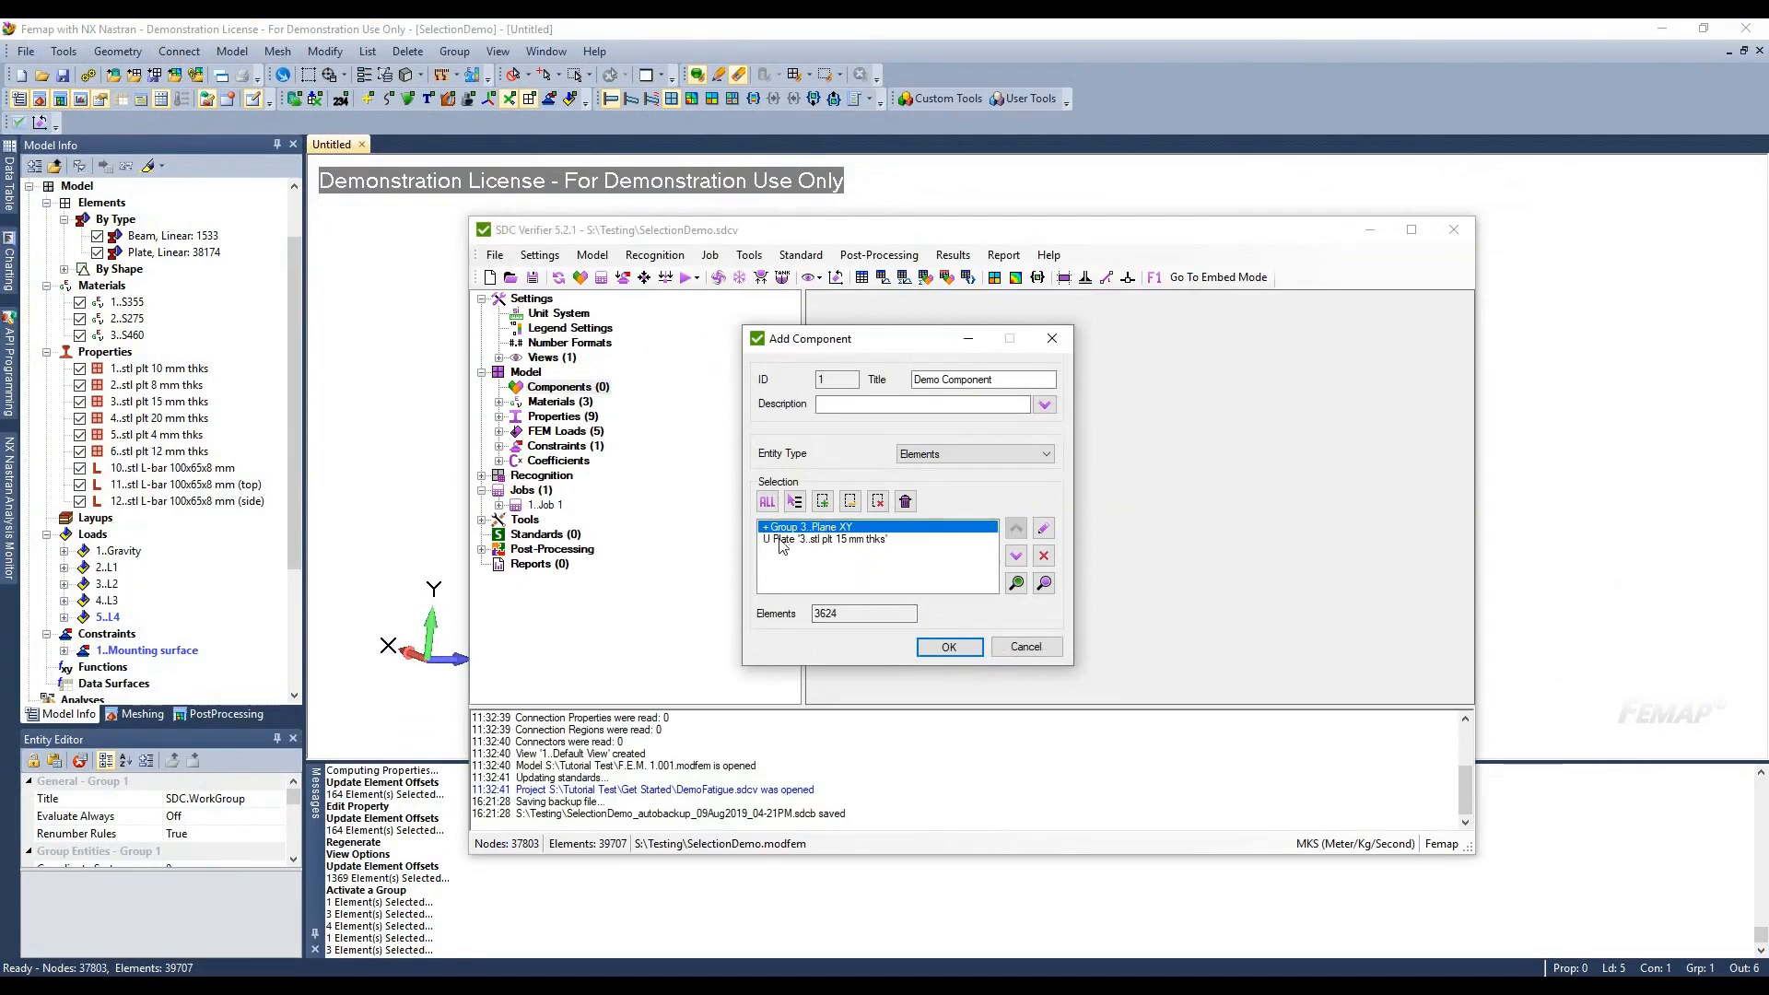
Clear the selection, add a FEM loads condition for 2..L1 with the Add operation, and check the element count
click(823, 540)
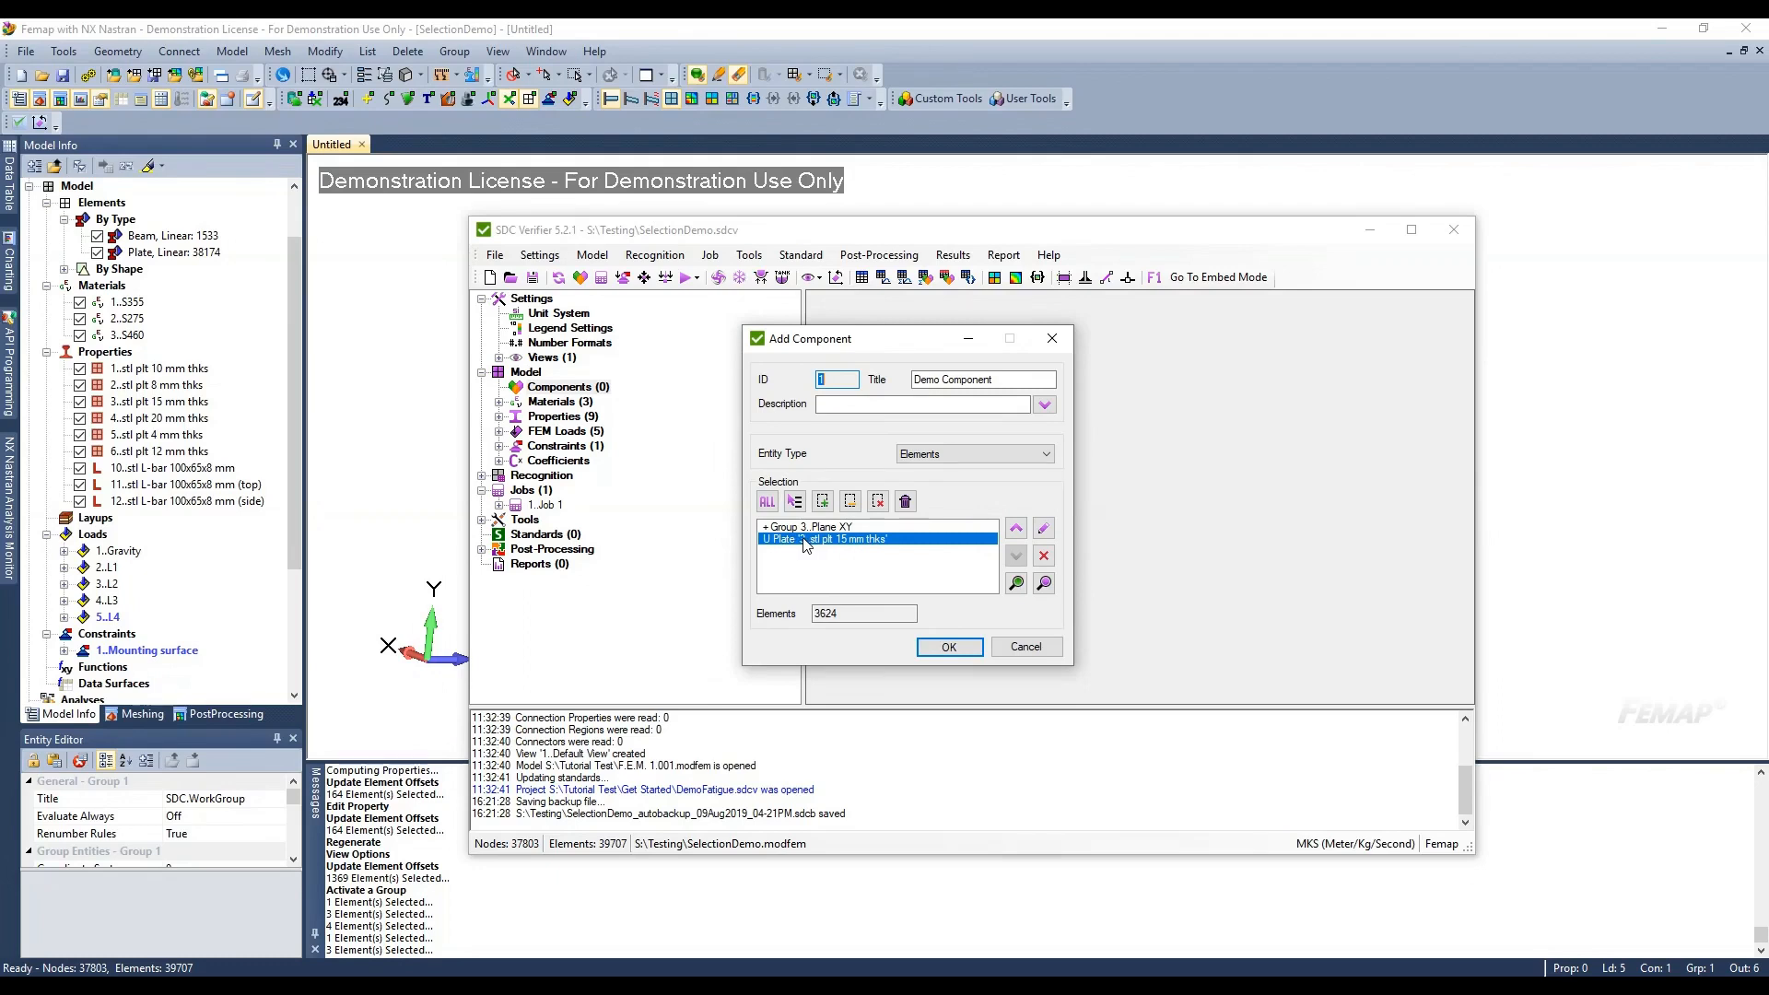
click(907, 503)
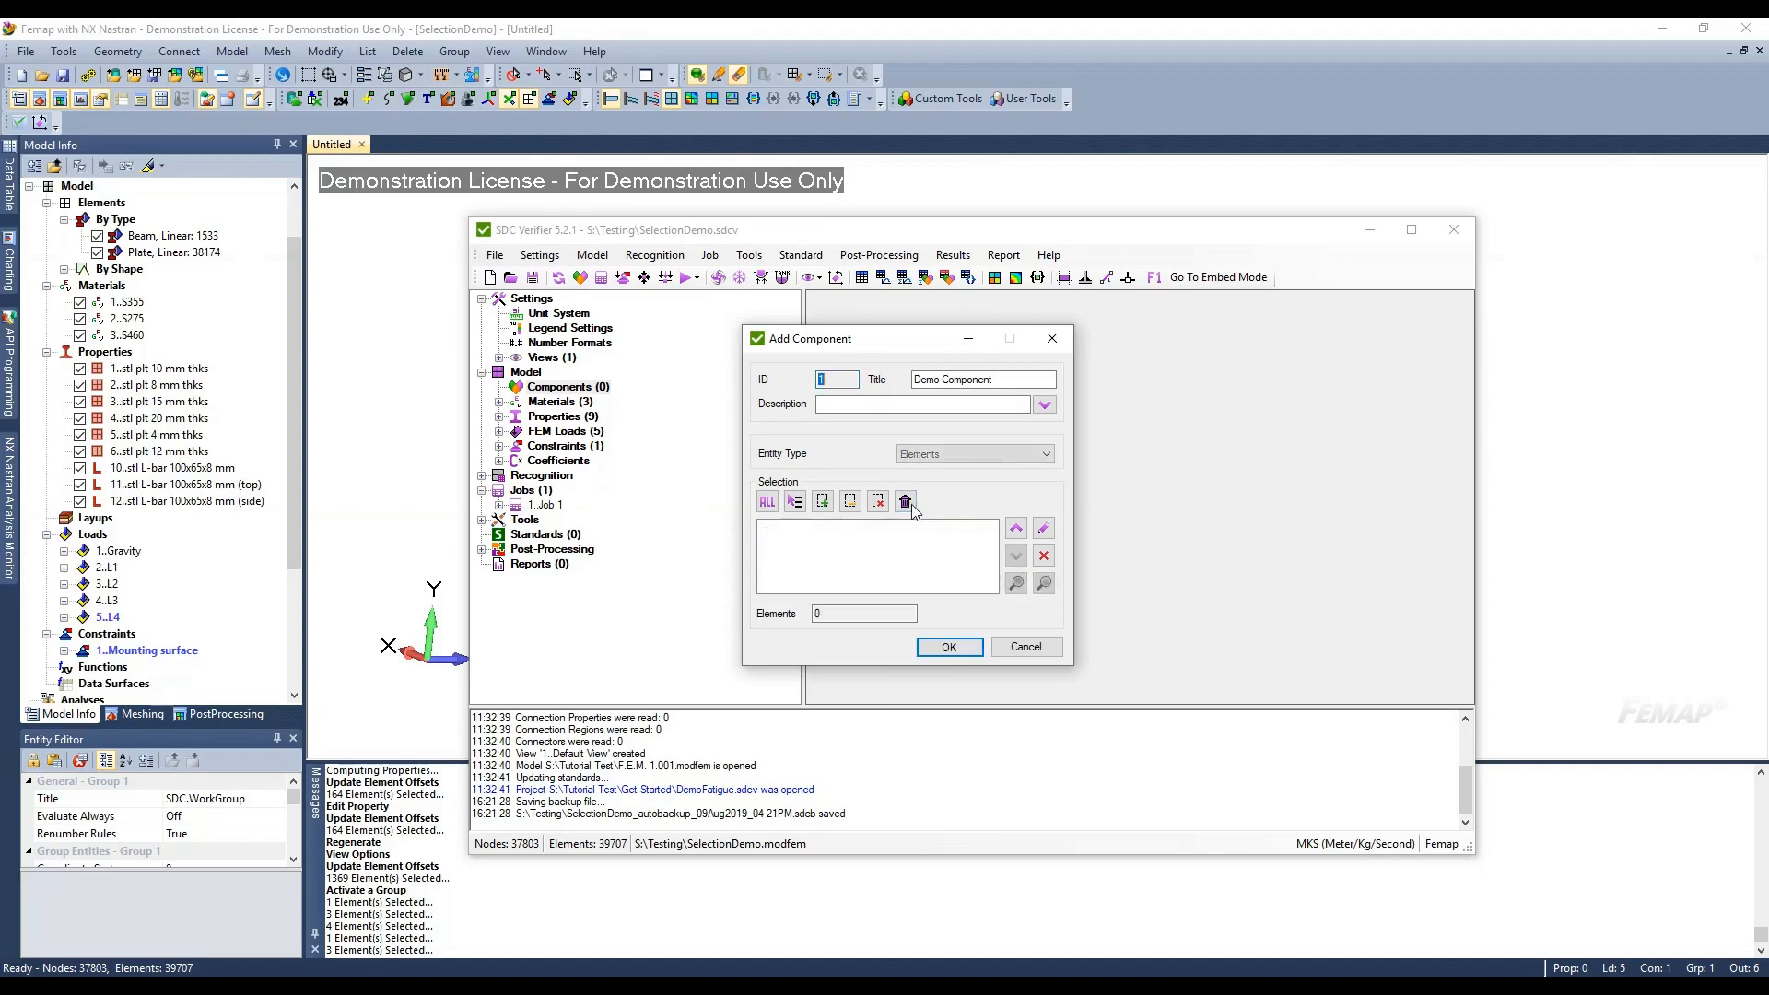
click(795, 502)
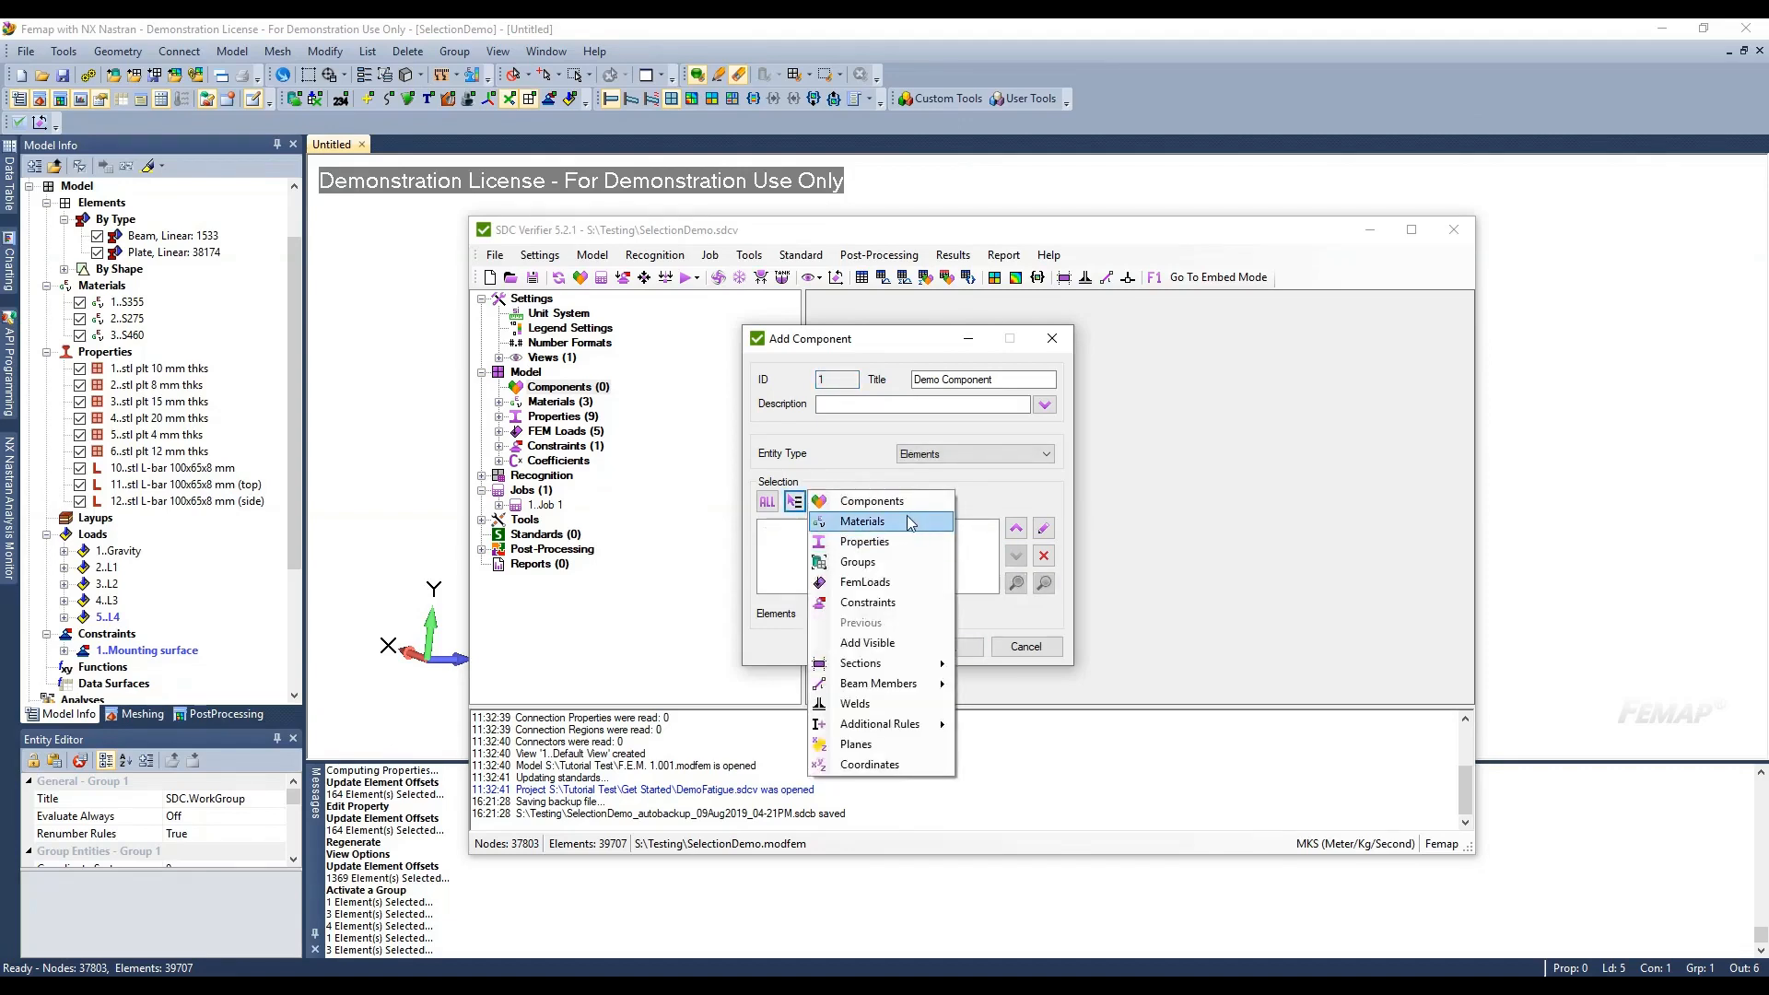
click(897, 584)
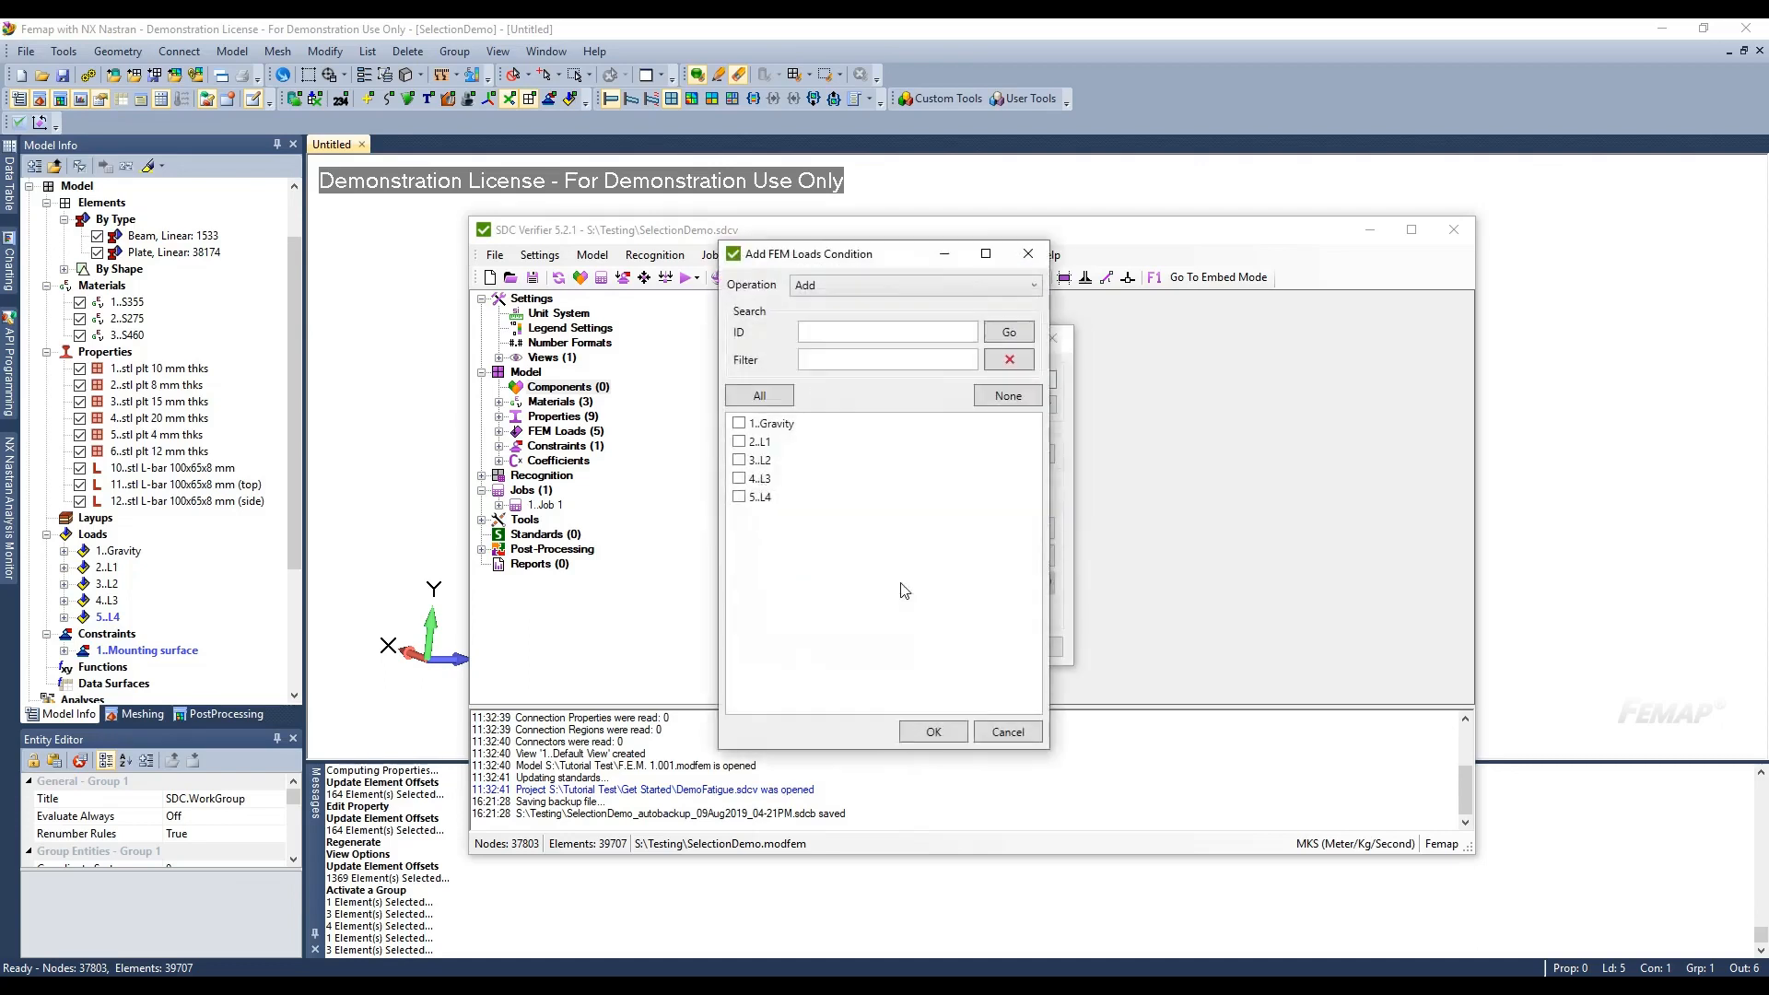
click(739, 443)
click(921, 732)
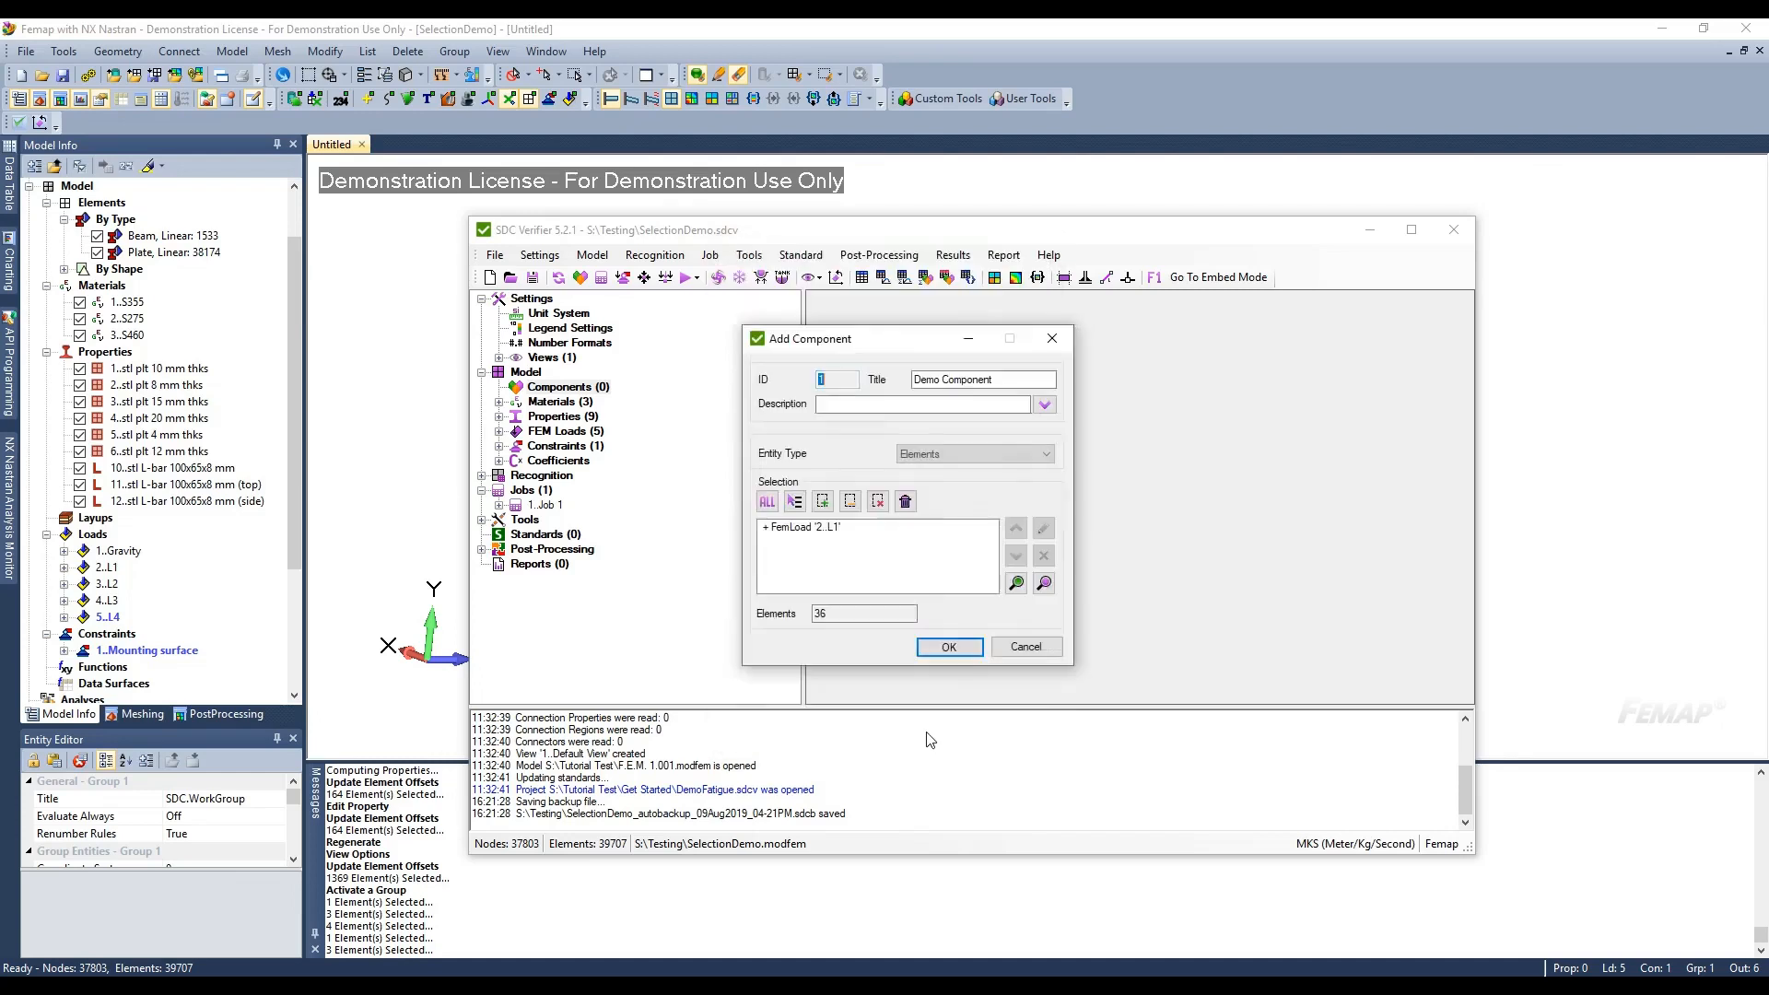
drag(835, 614, 728, 615)
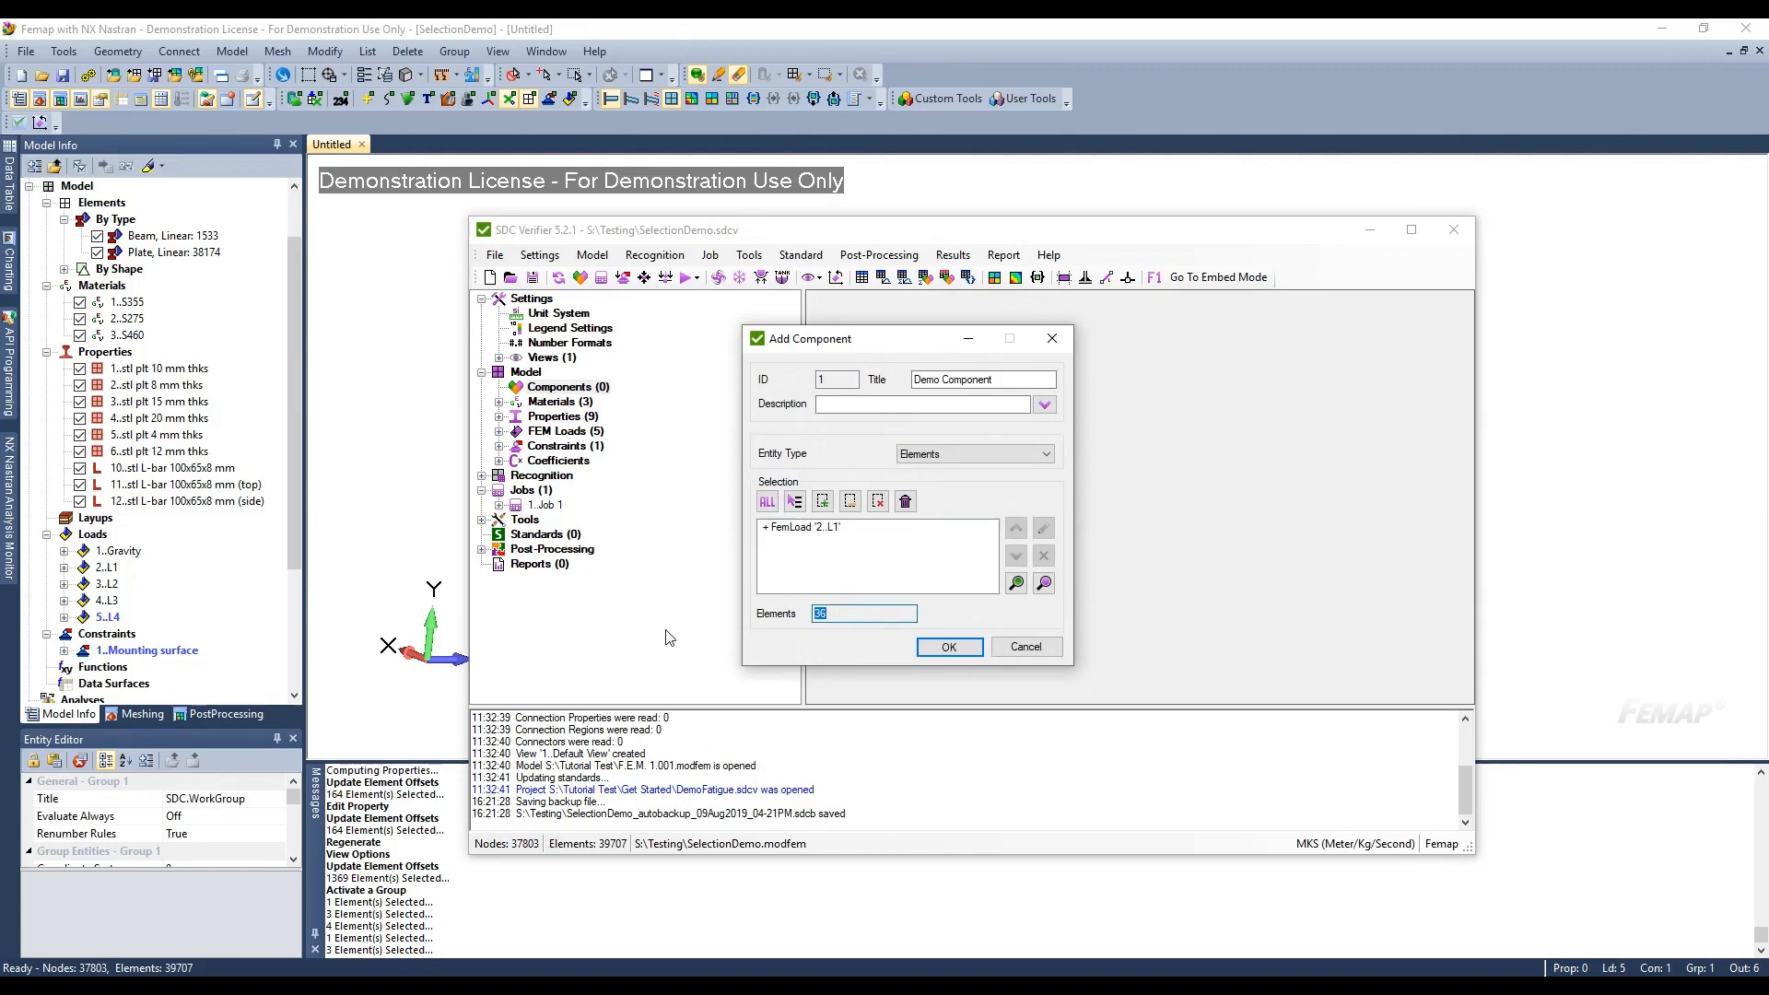
Change the component's entity type to Nodes and preview the load L1 nodes highlighted in the Femap model
click(970, 454)
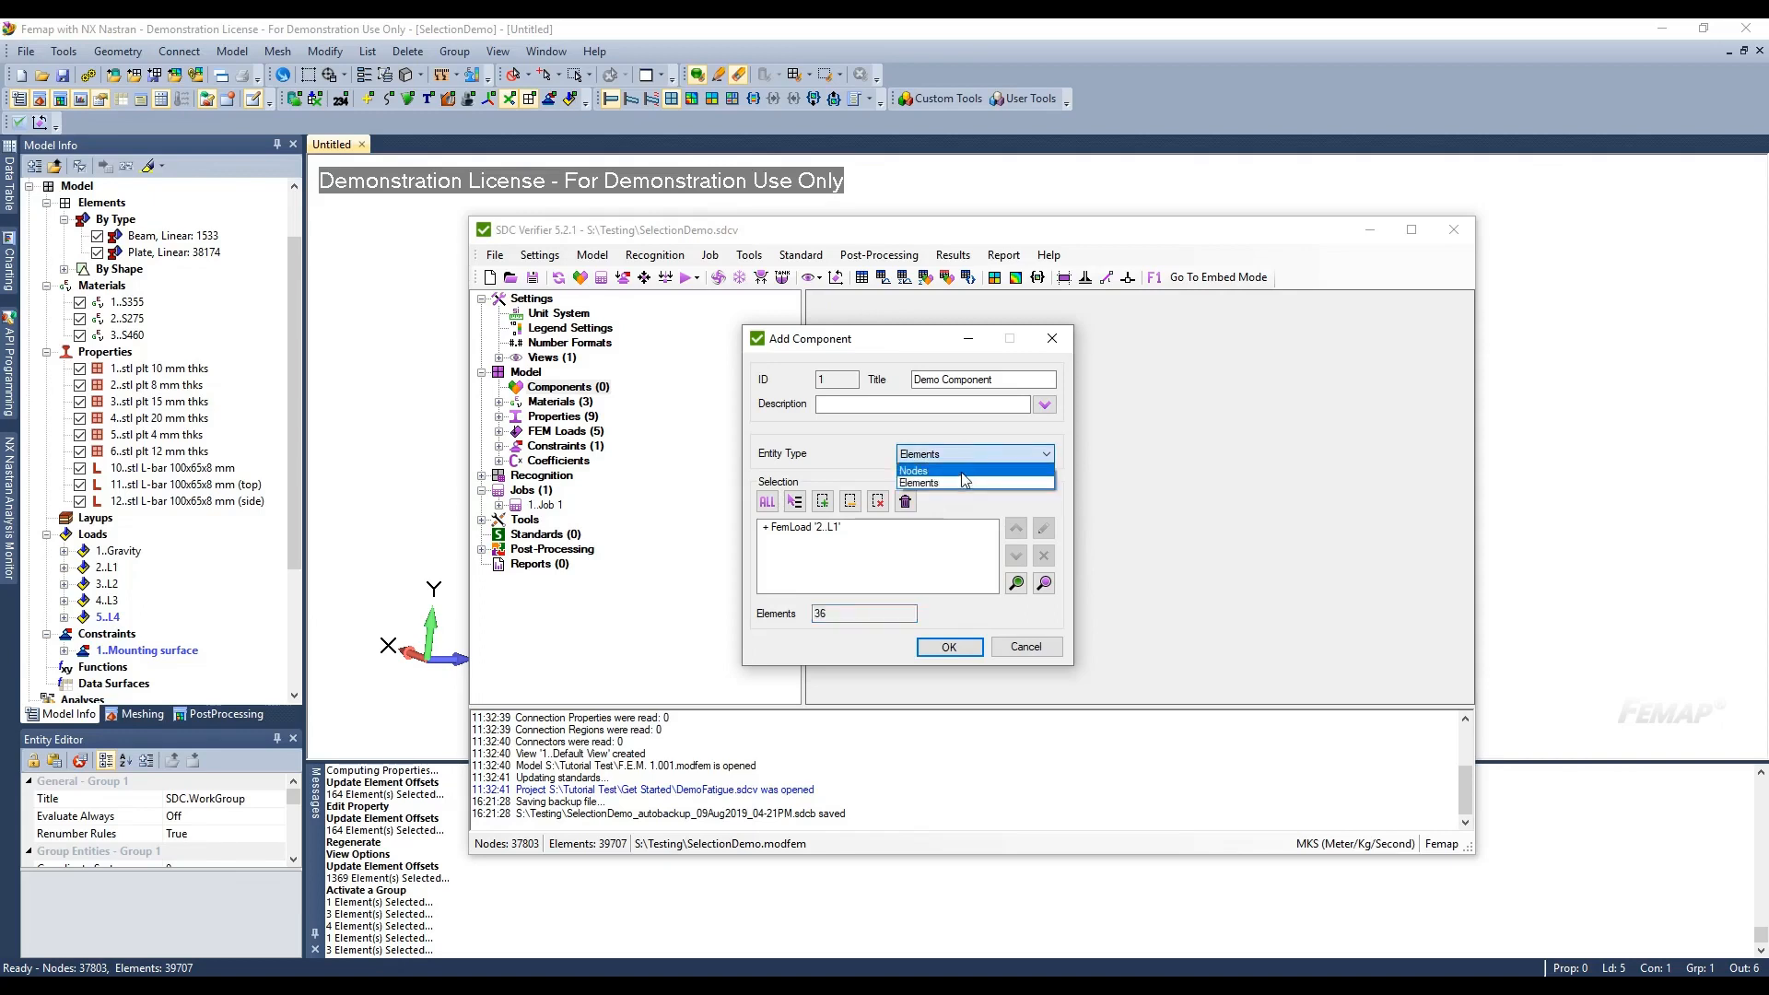
click(960, 471)
click(1045, 585)
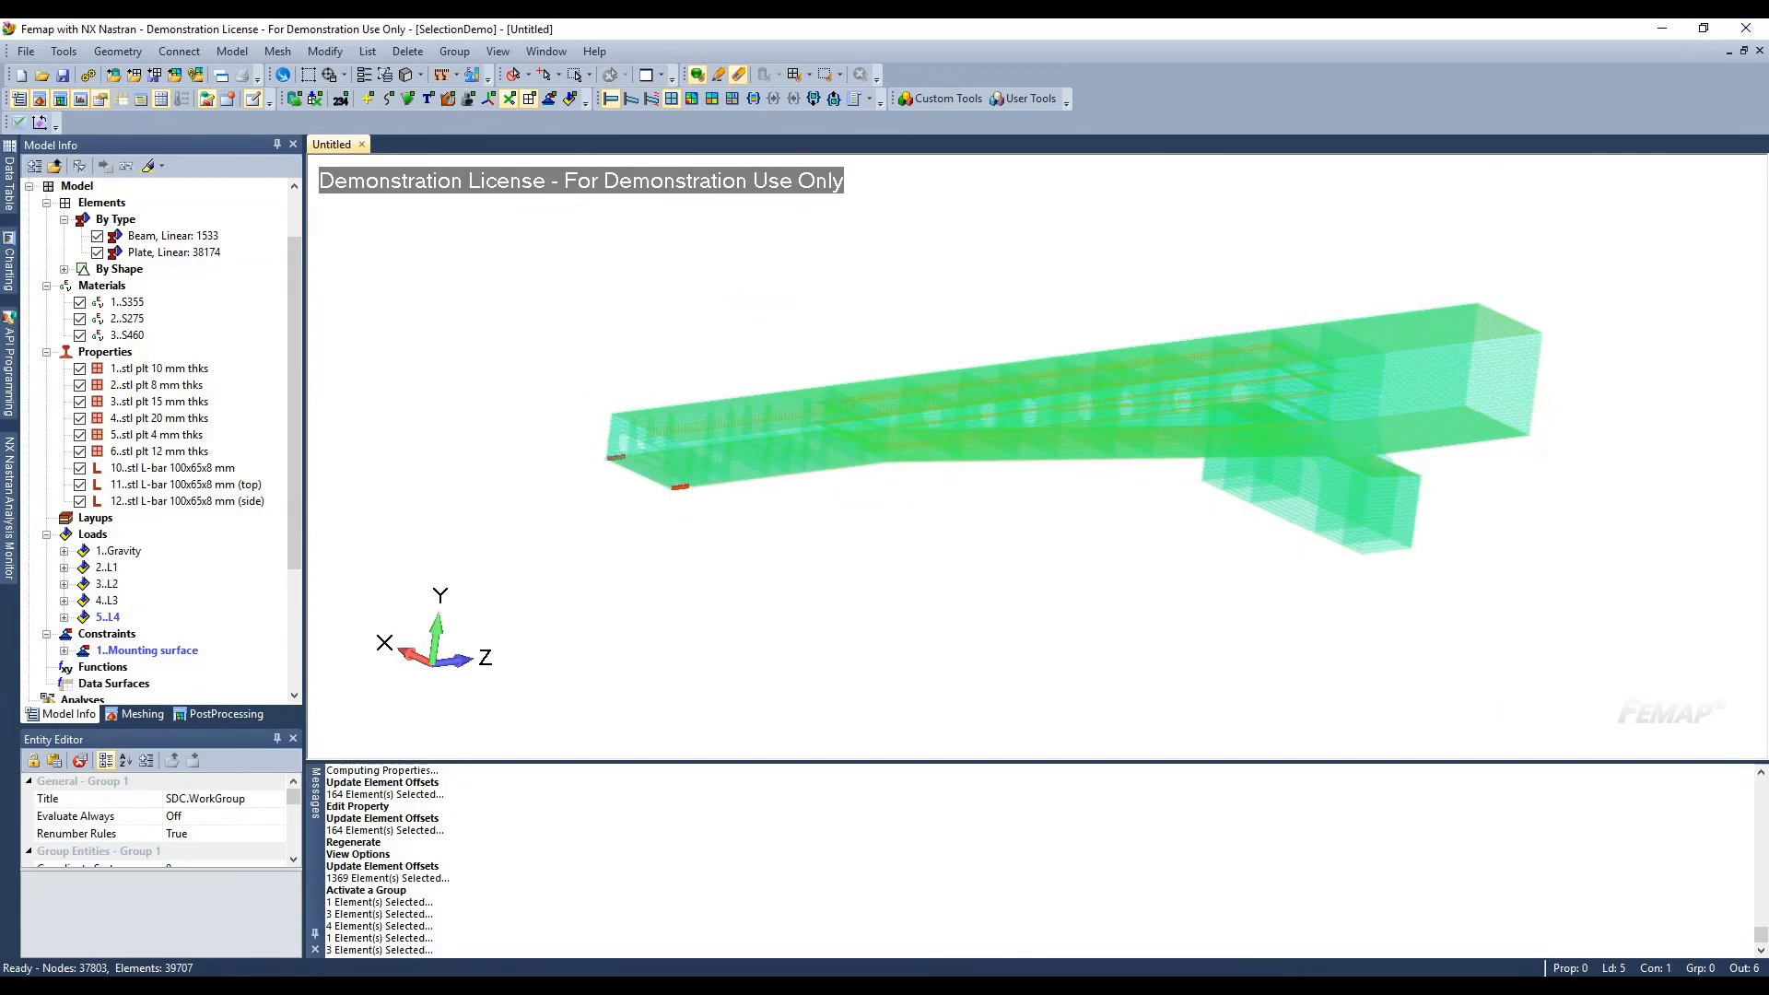
Set the entity type back to Elements and highlight the elements of load L1 in the Femap model
click(922, 455)
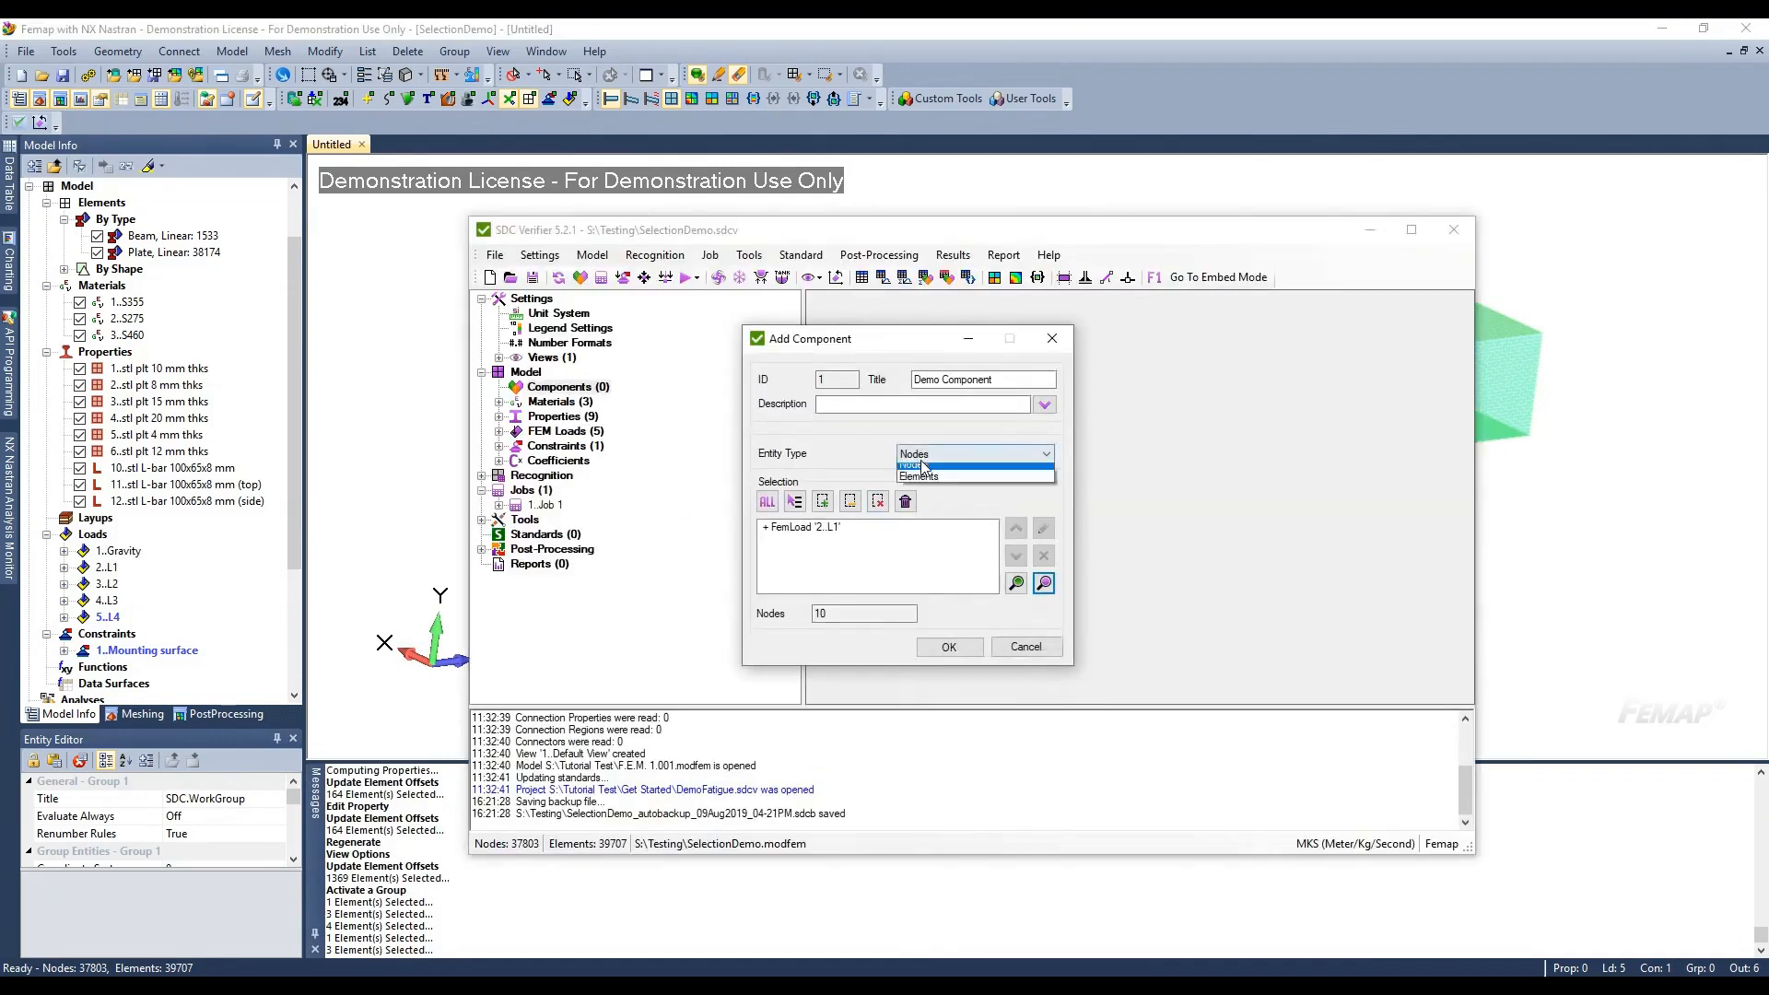
click(920, 476)
click(1044, 584)
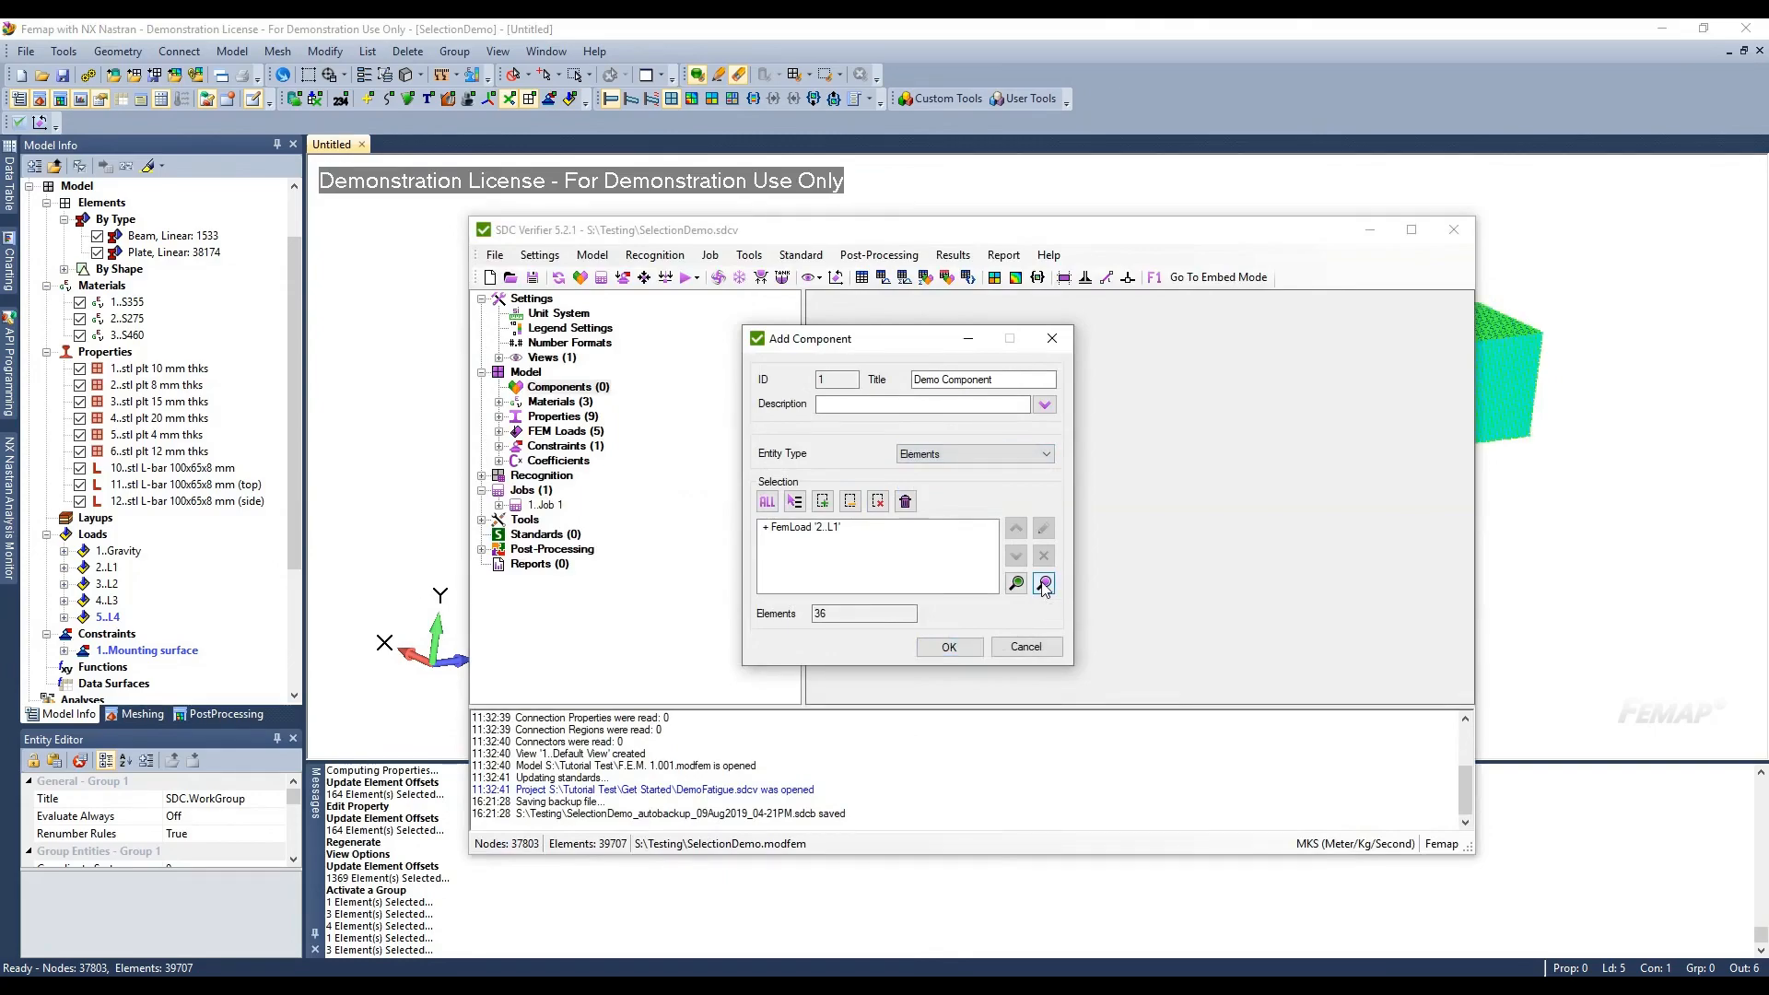
Turn off the mesh edge display in Femap and examine the highlighted load L1 elements at the narrow end of the structure
click(512, 103)
scroll(846, 518, up, 3)
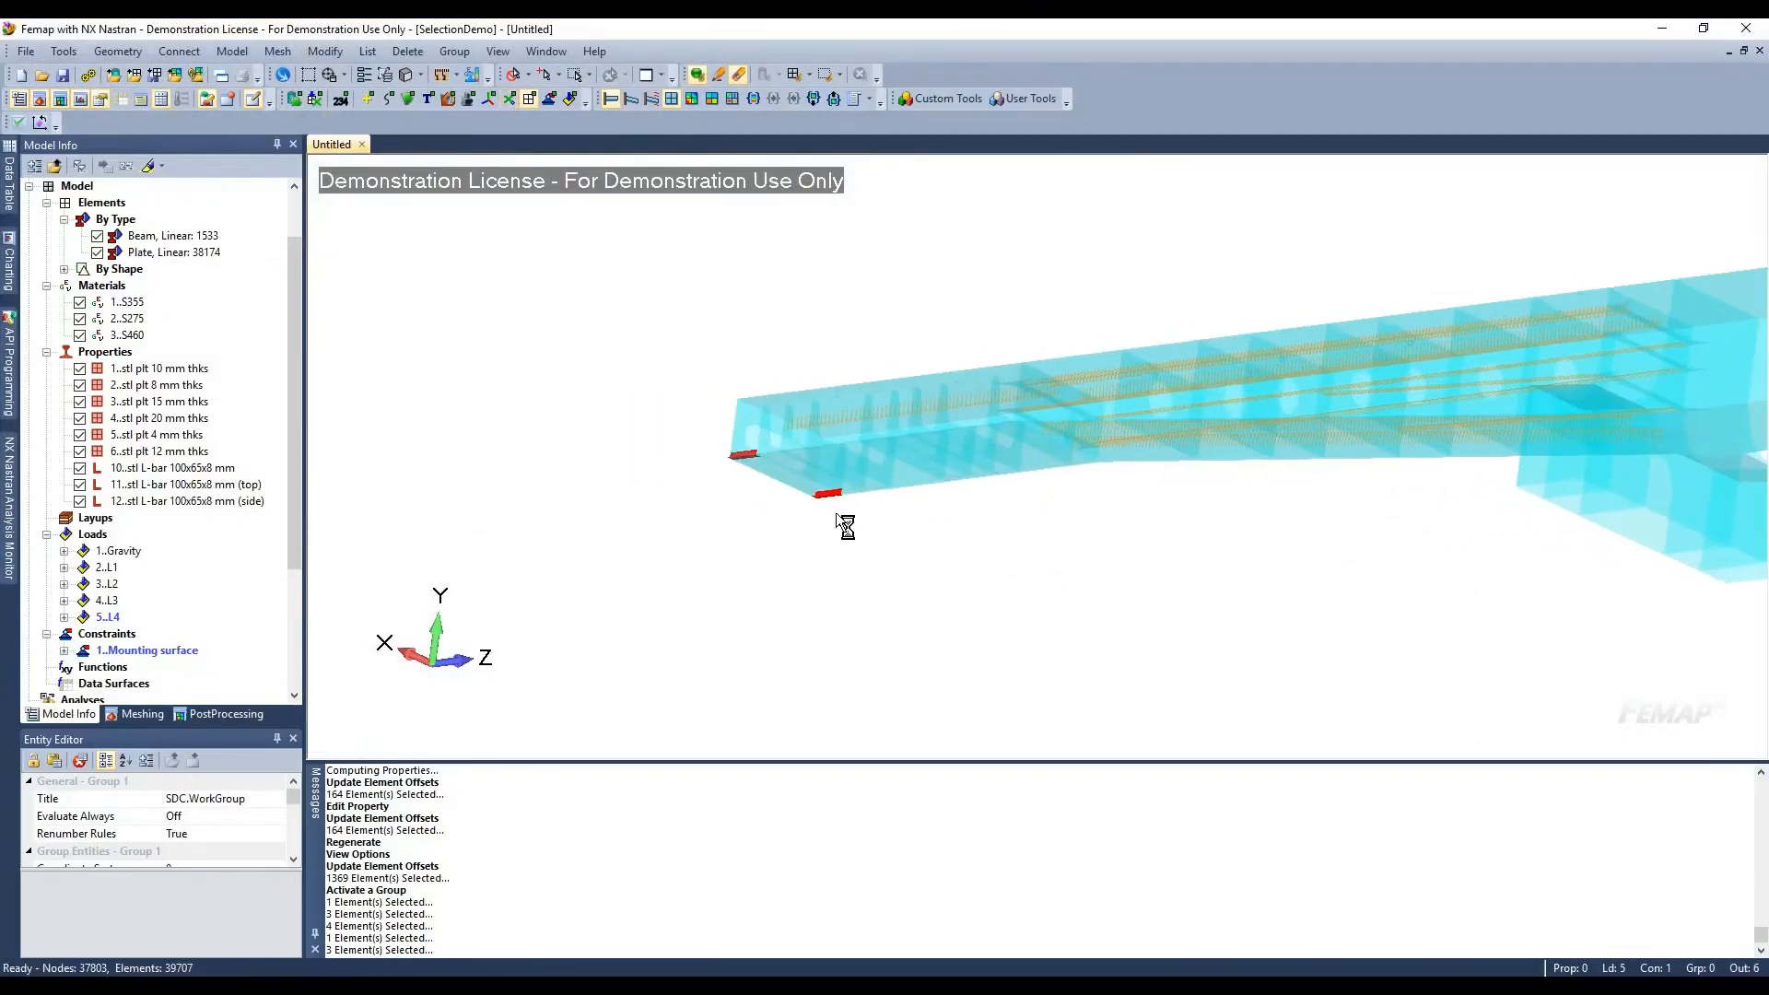
scroll(836, 518, up, 8)
ctrl+middle_drag(616, 561, 853, 587)
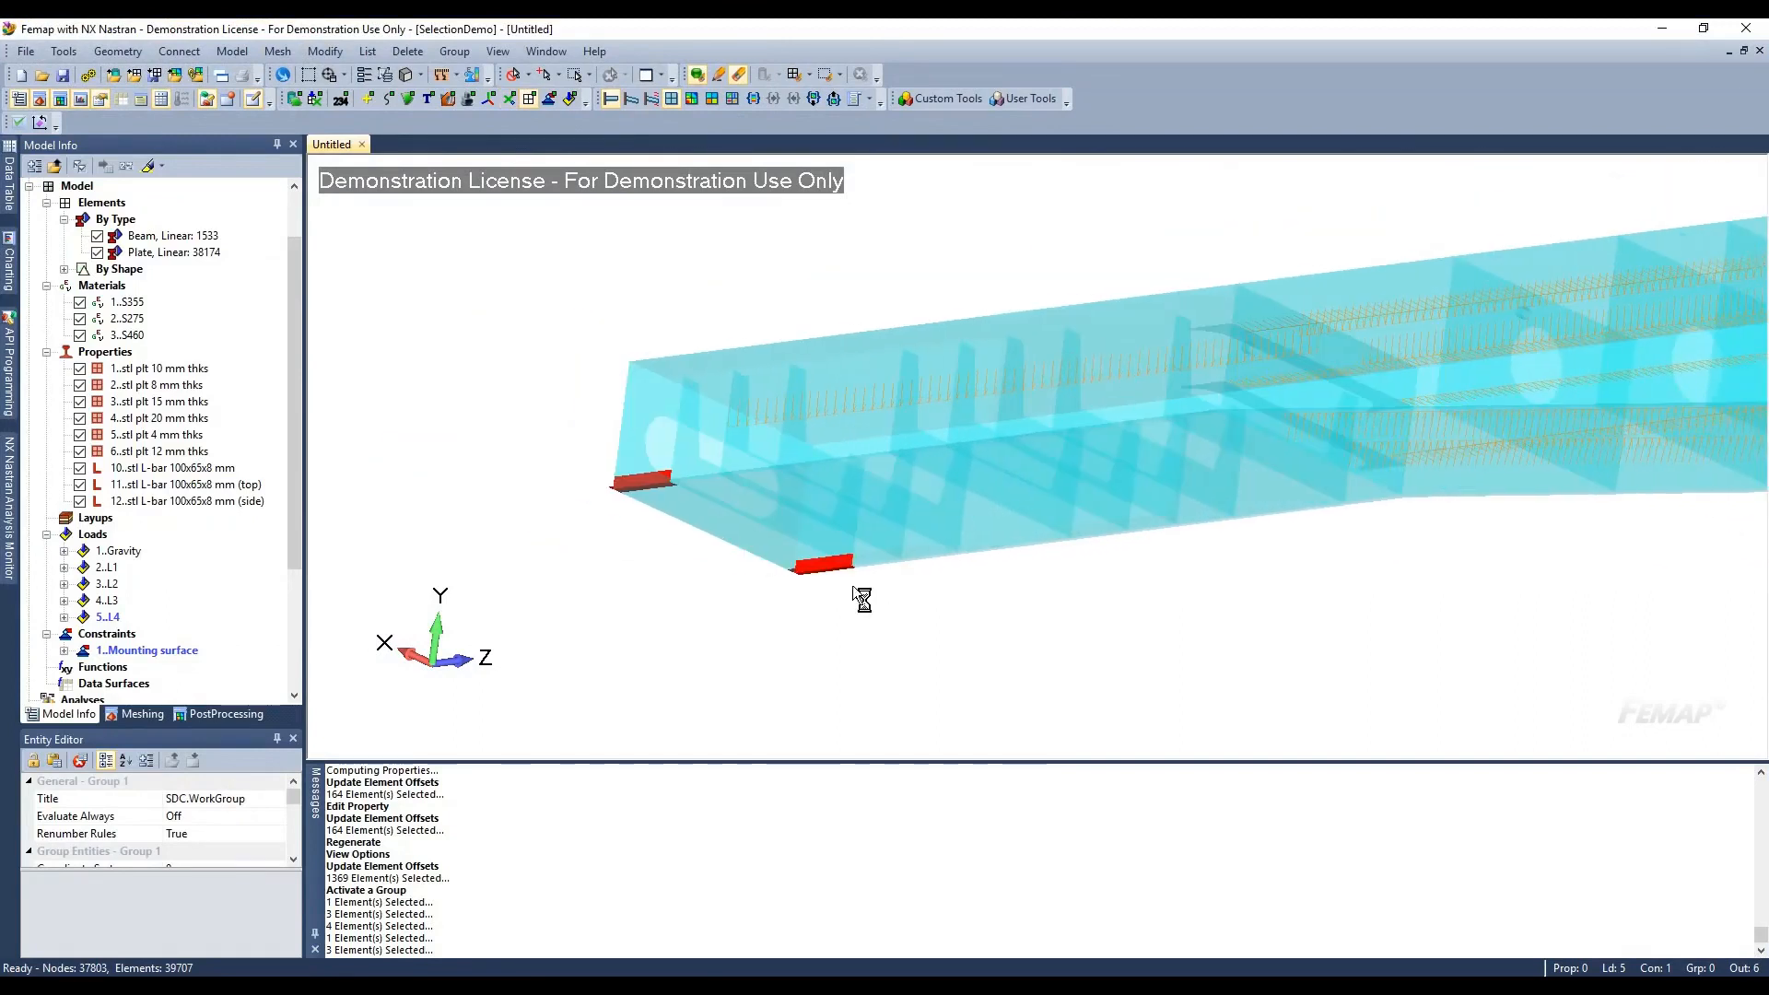
scroll(829, 608, up, 2)
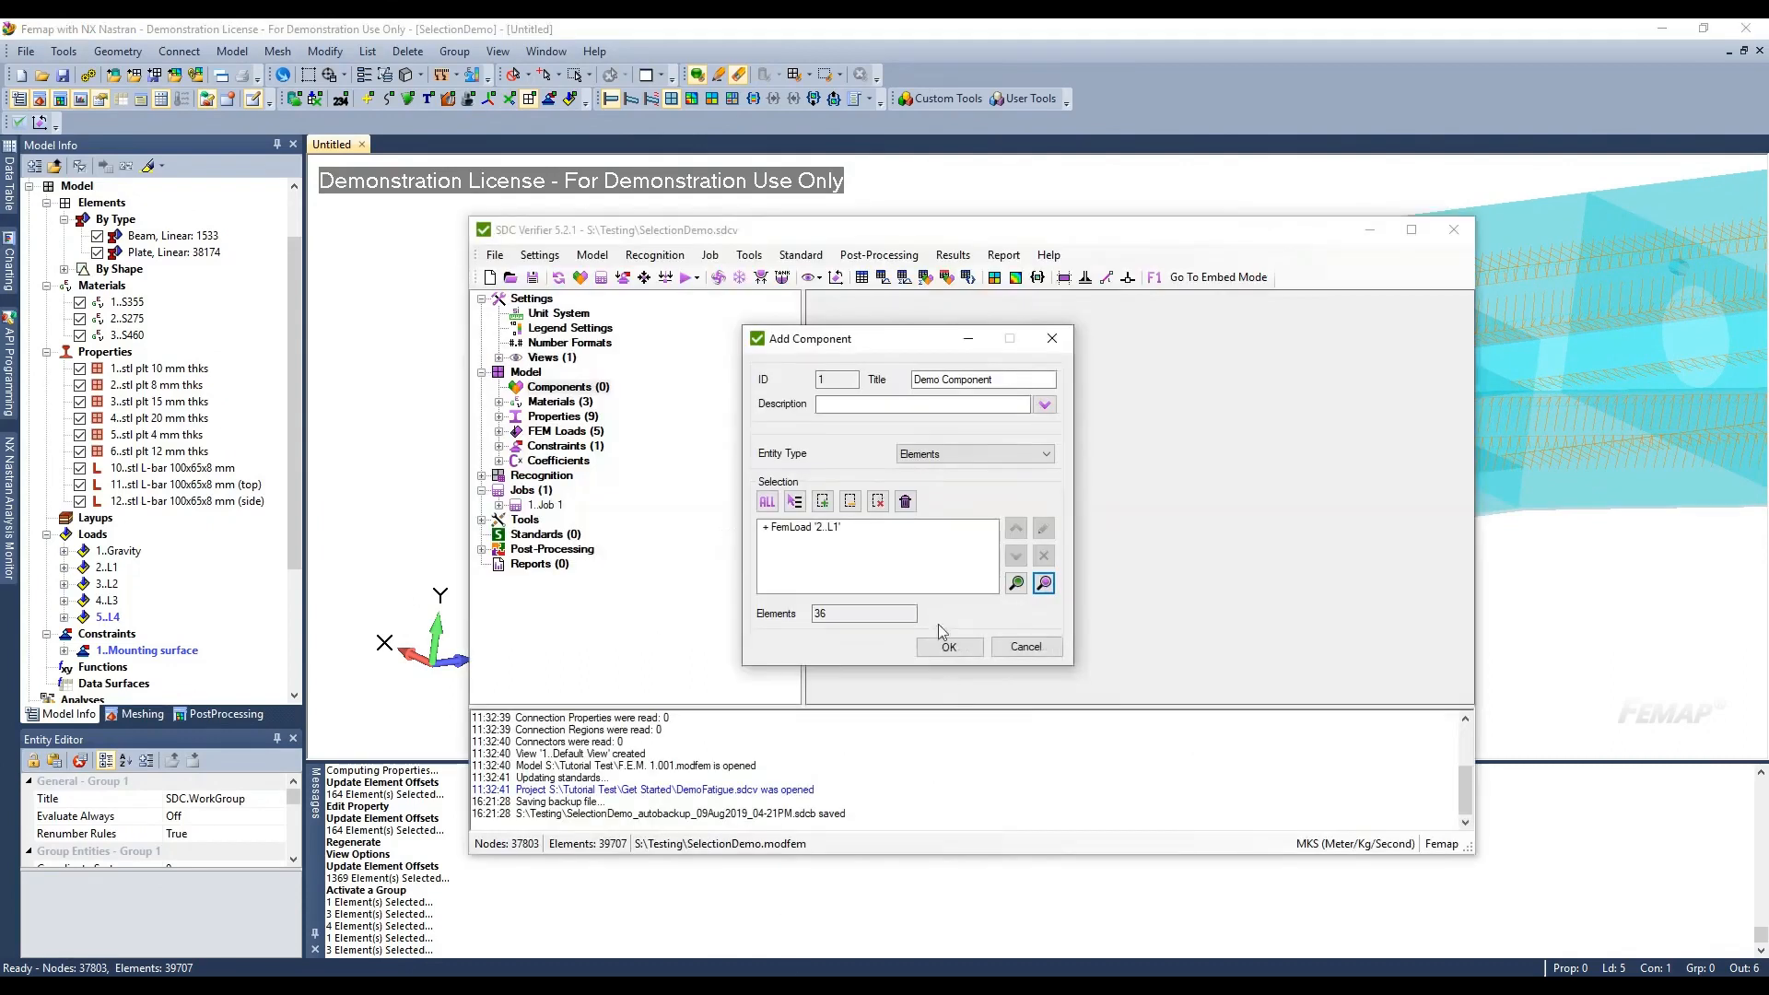
Replace the load L1 condition with a constraints condition for 1..Mounting surface using the Add operation
click(792, 528)
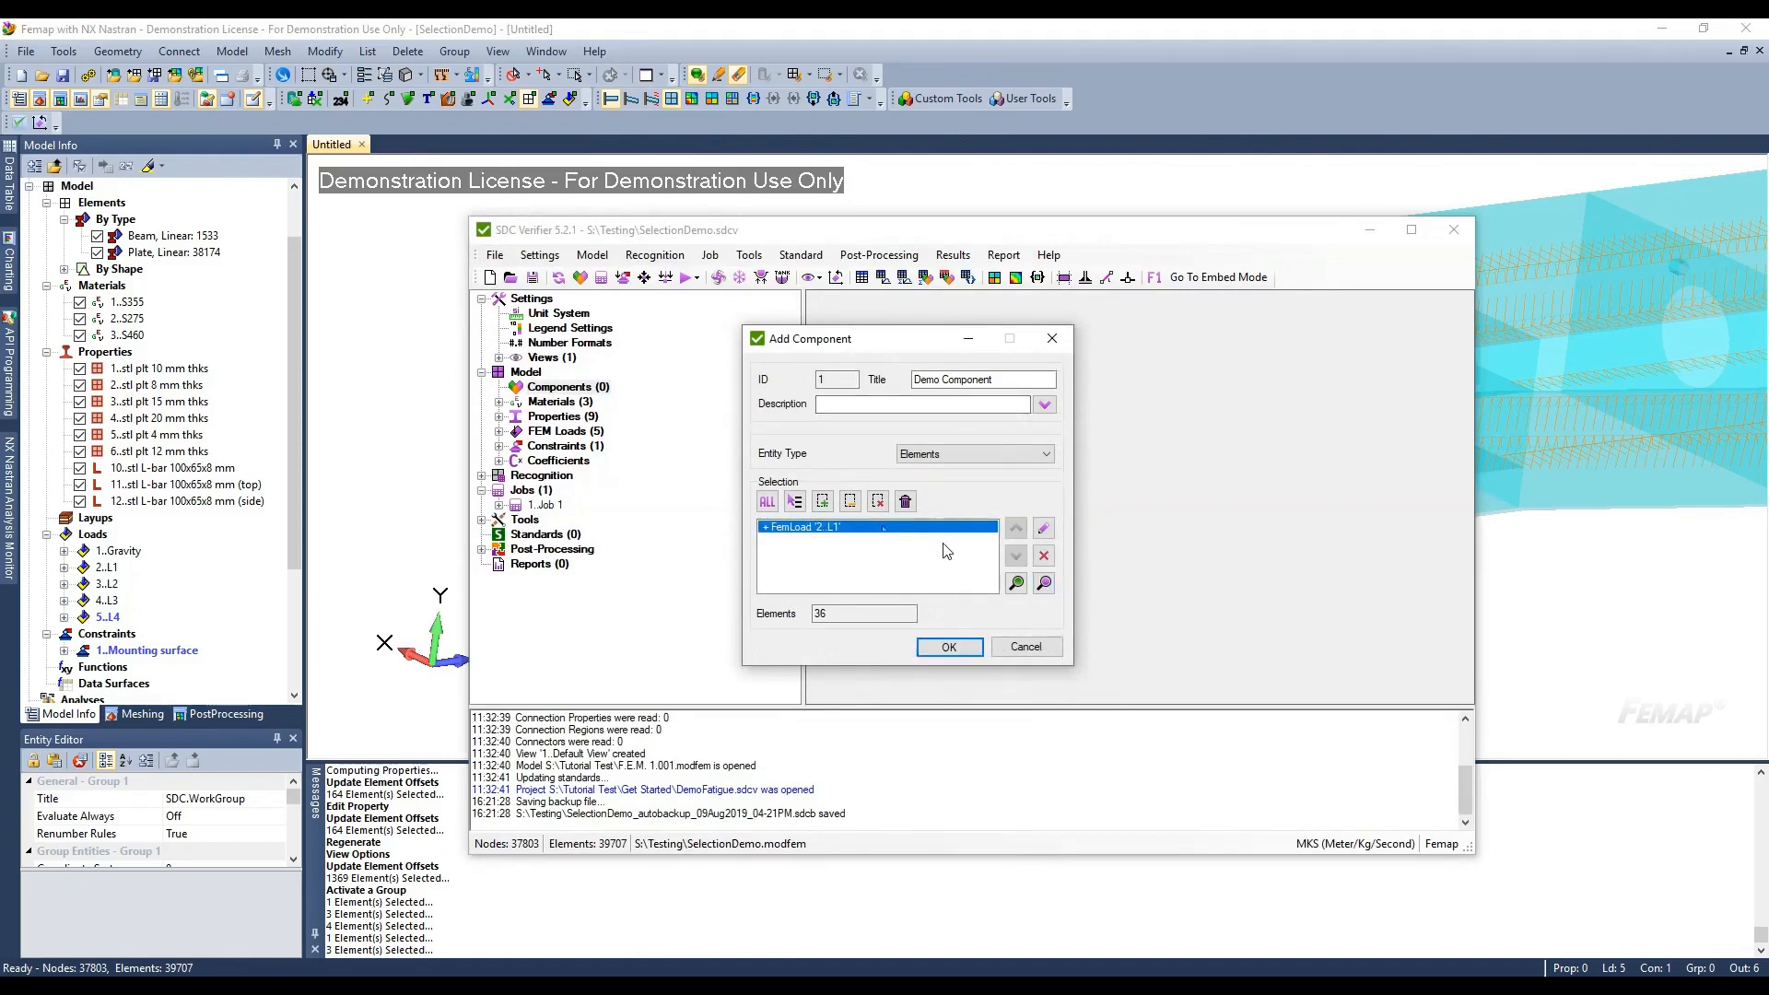
click(1044, 555)
click(794, 501)
click(852, 609)
click(744, 422)
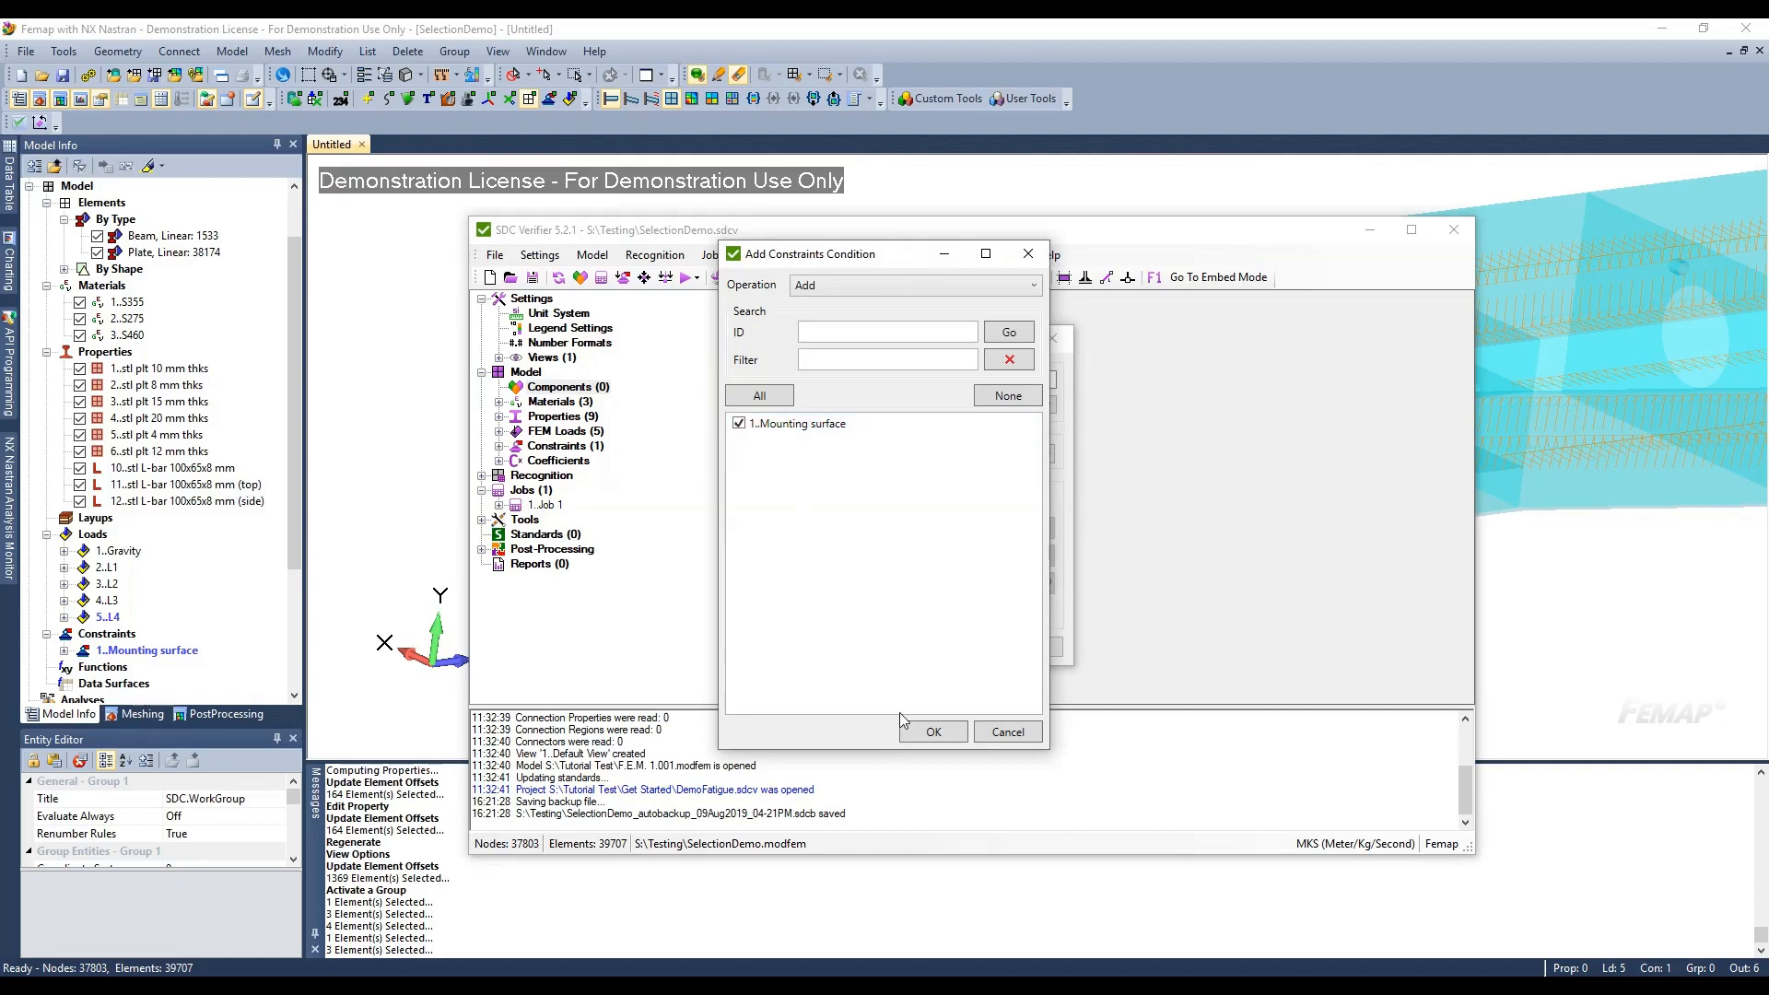
click(918, 733)
Preview the Mounting surface constraint elements highlighted in Femap, examine them along the base, and return to SDC Verifier
click(839, 530)
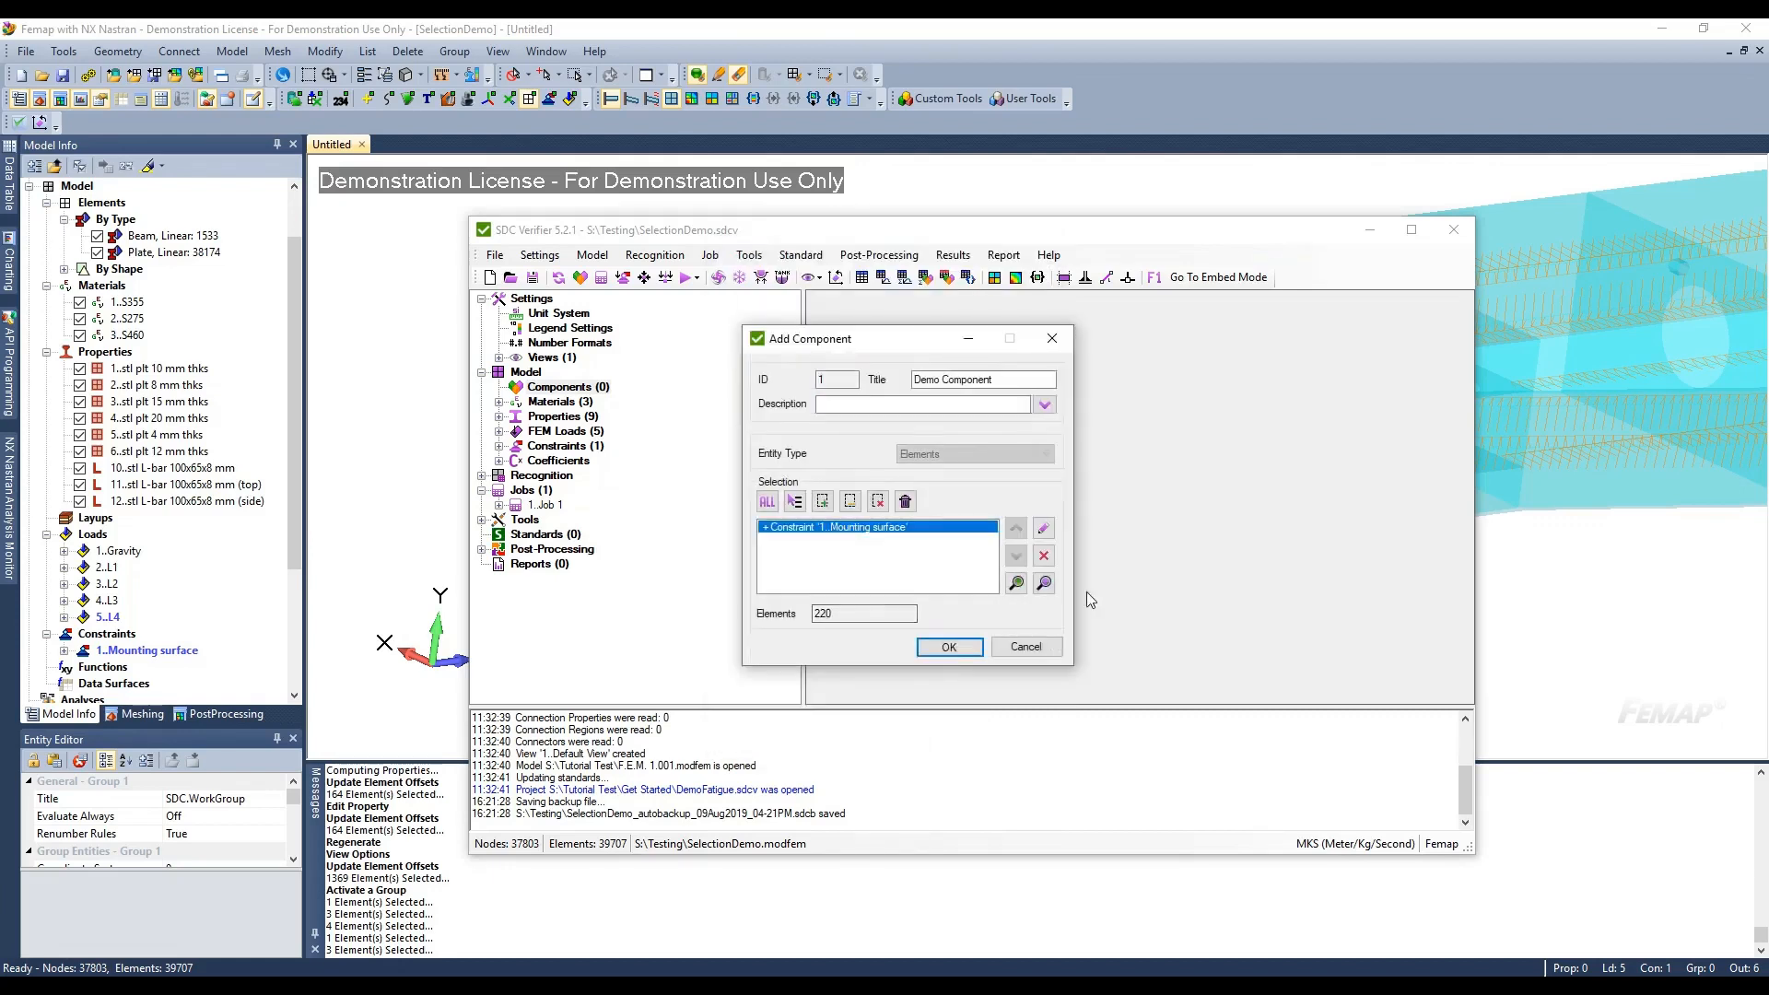
click(1044, 584)
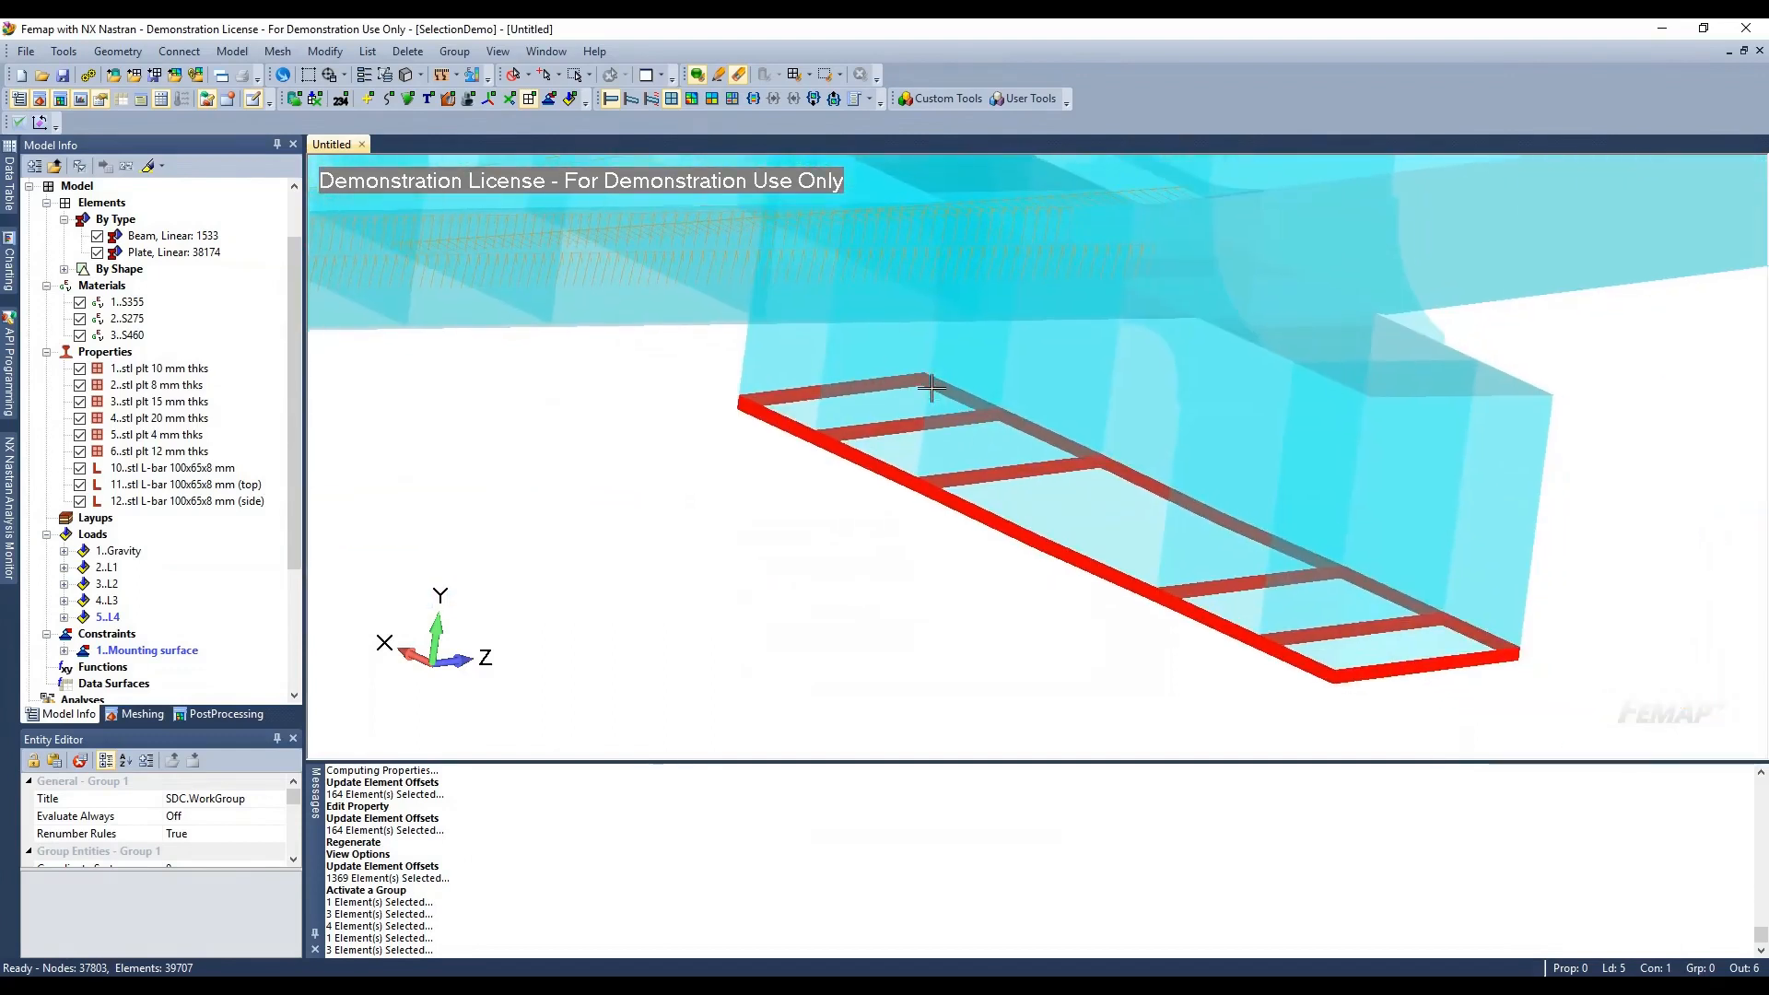
key(alt+Tab)
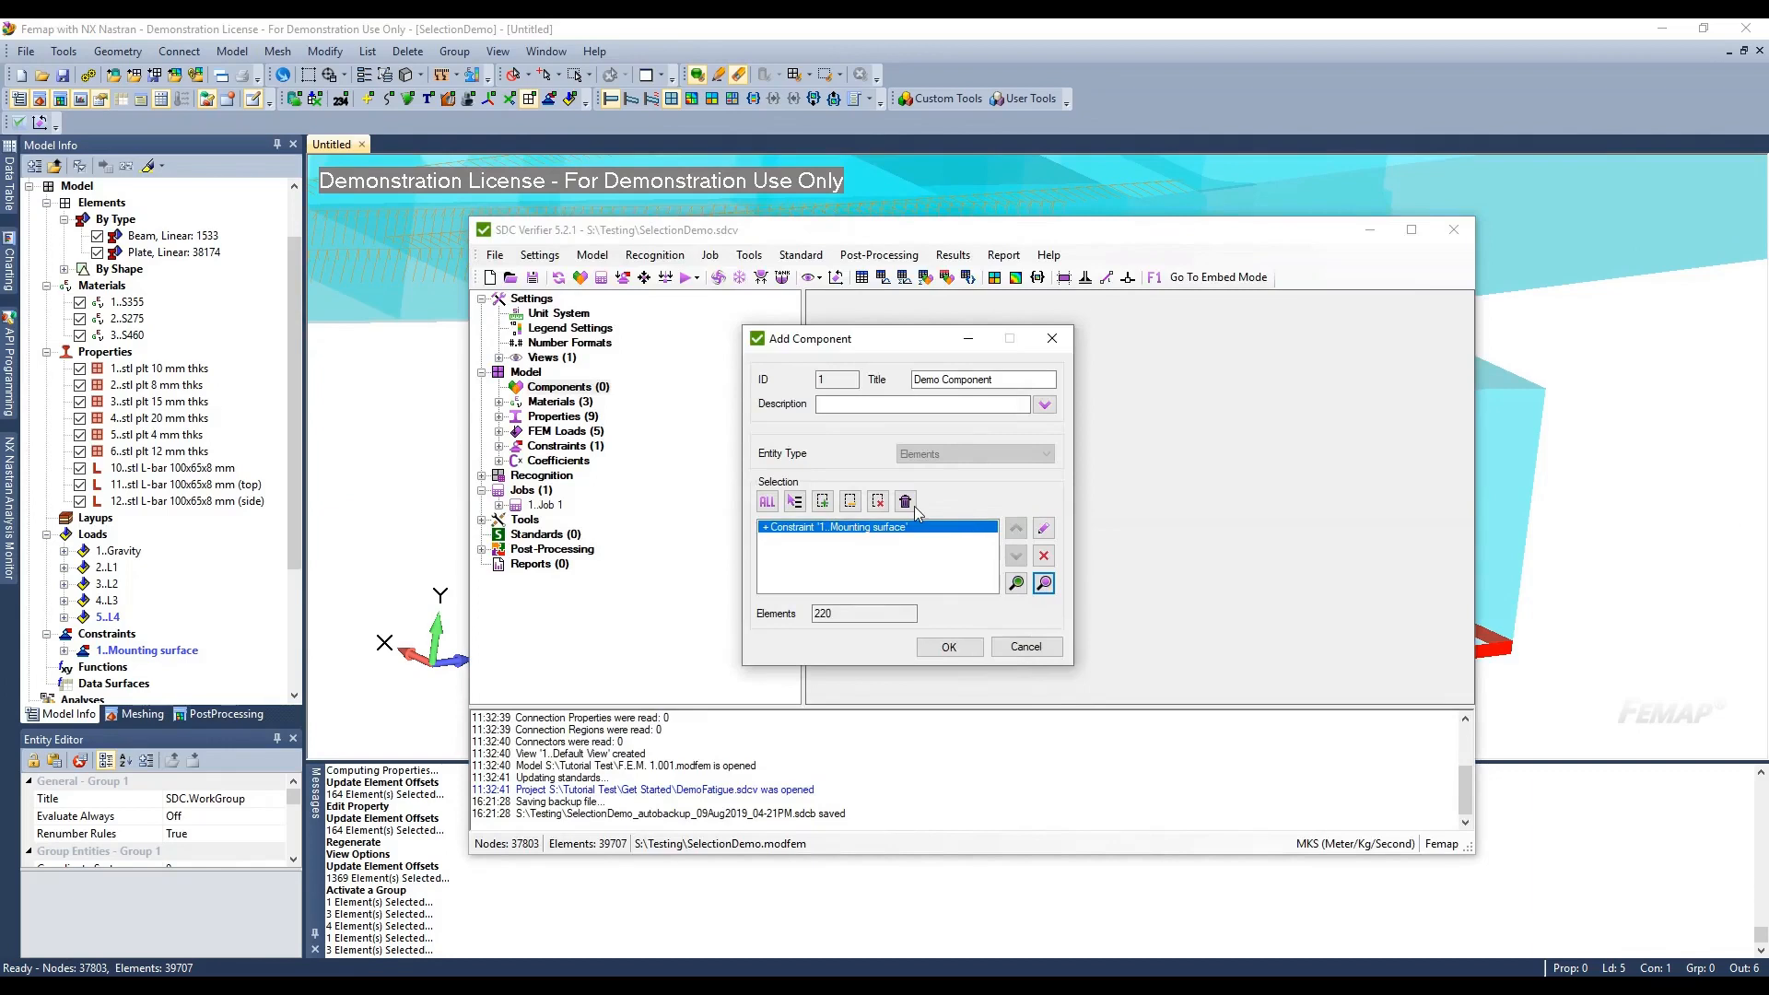
click(1650, 580)
middle_drag(1044, 567, 1044, 573)
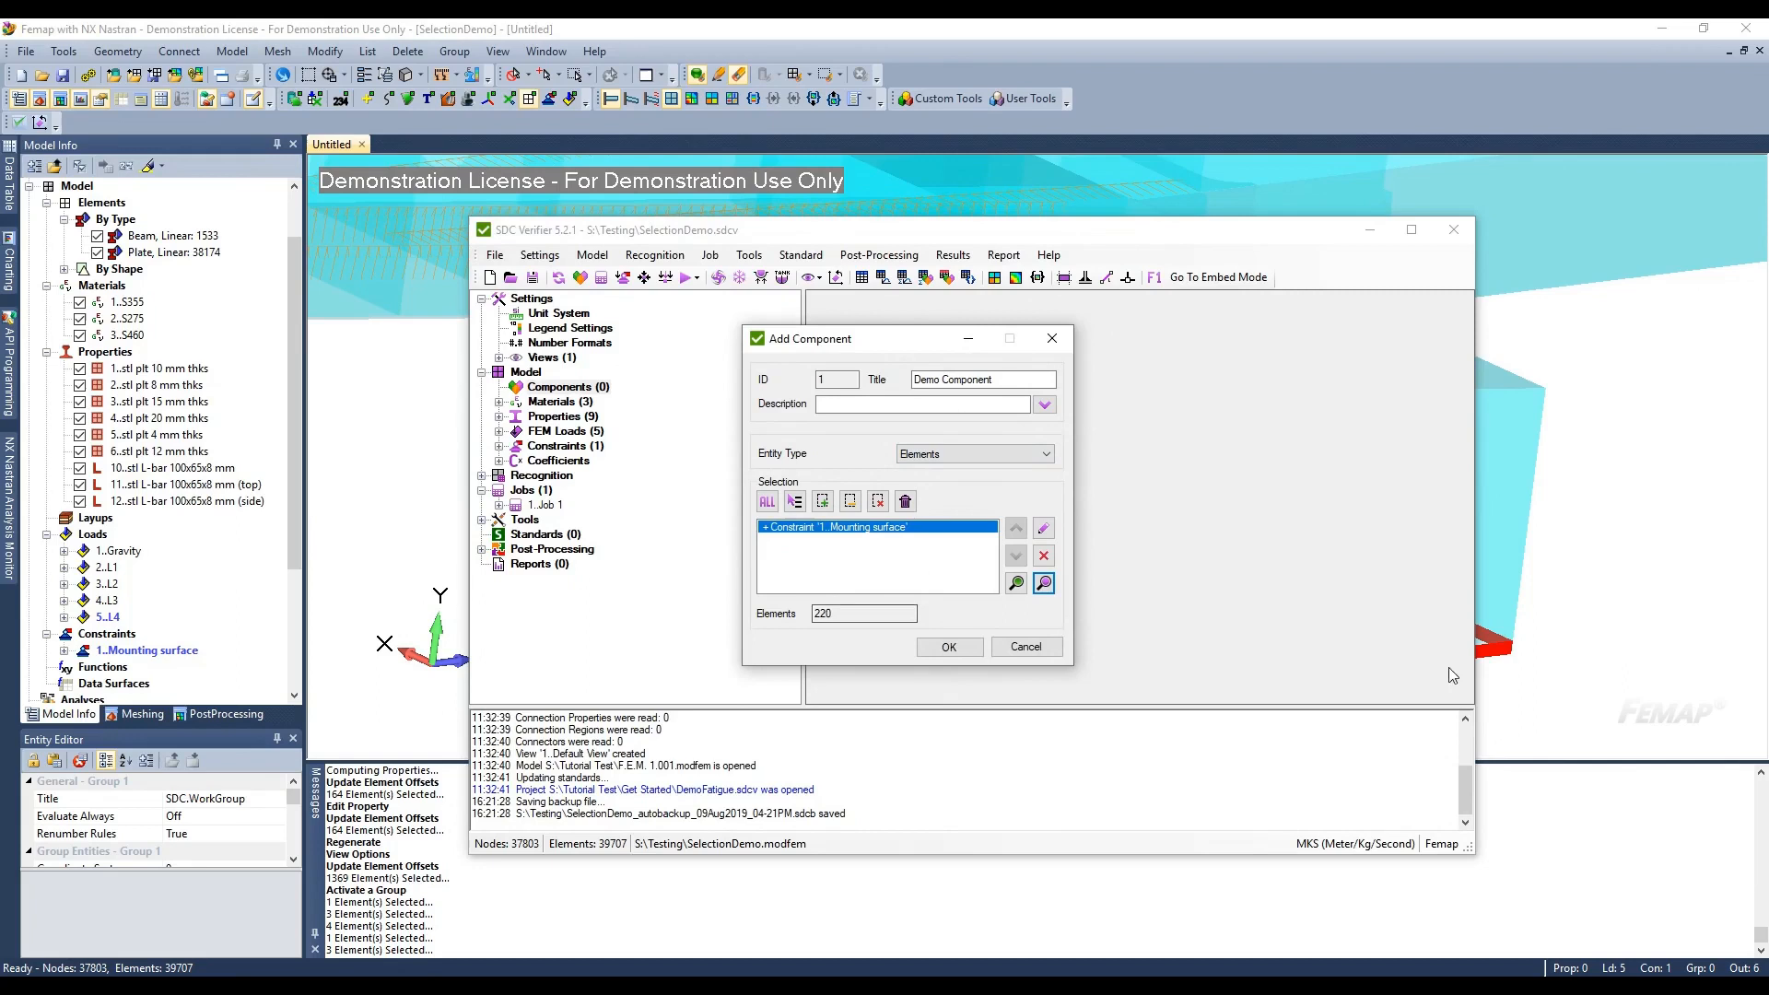
click(1571, 631)
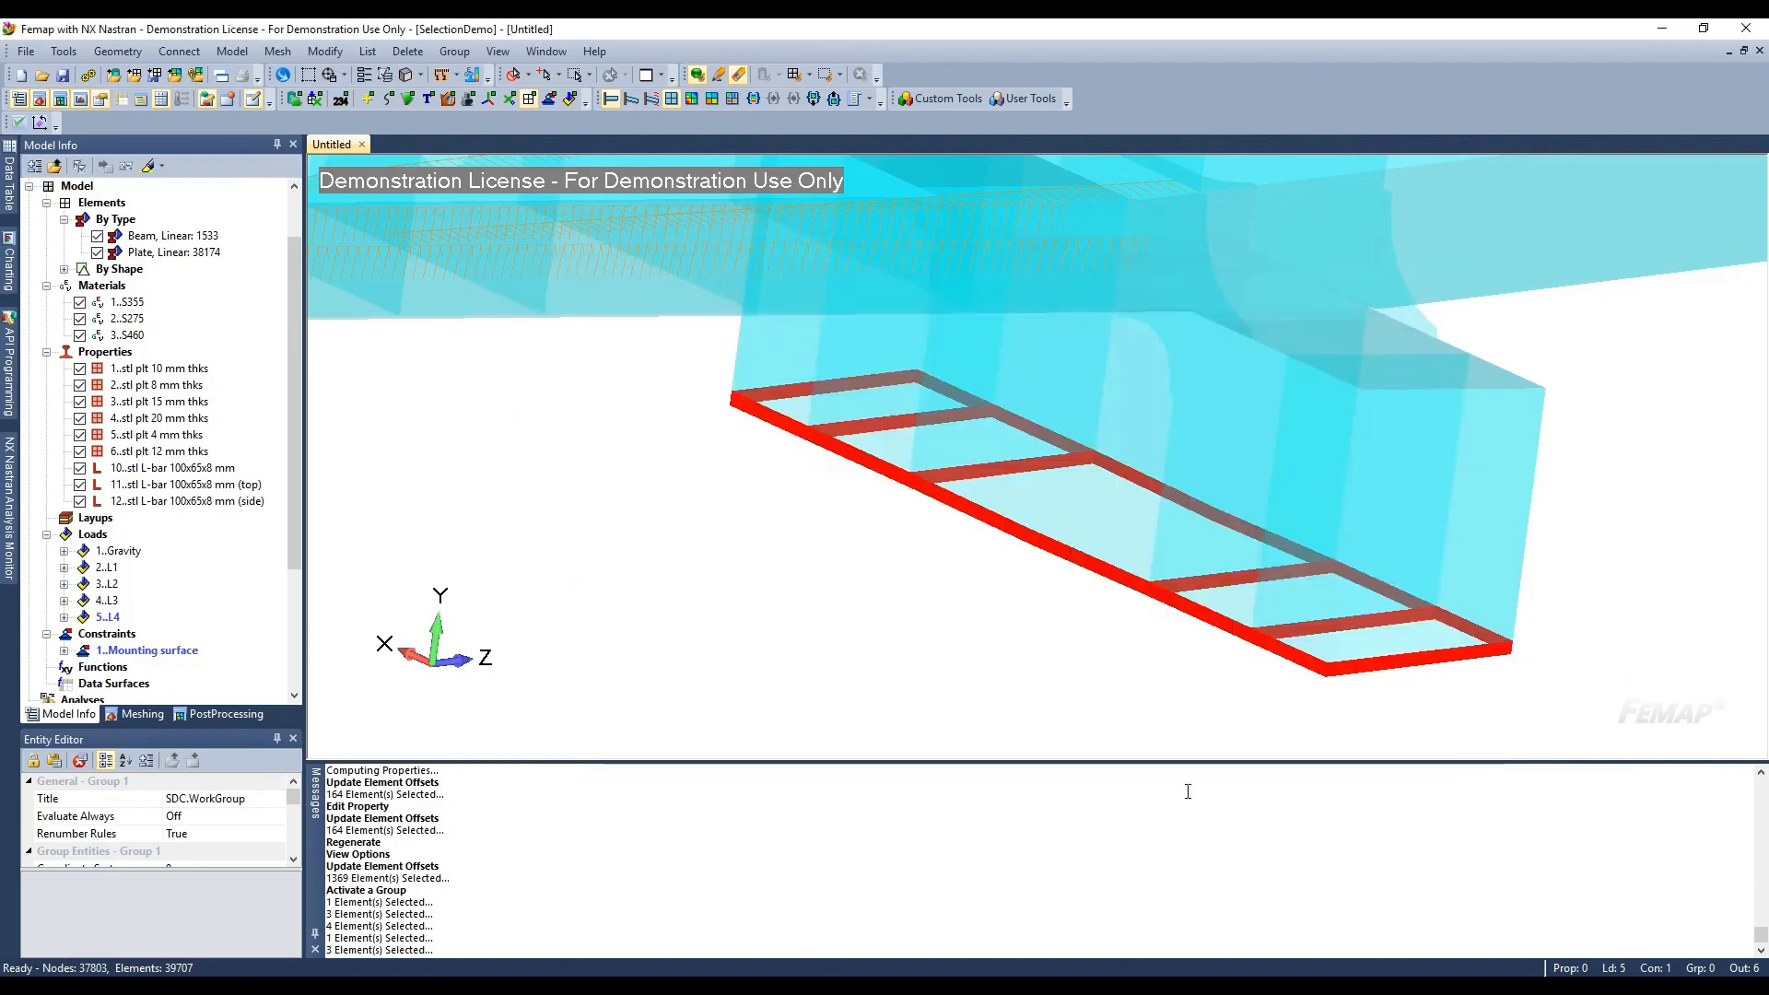
key(alt+Tab)
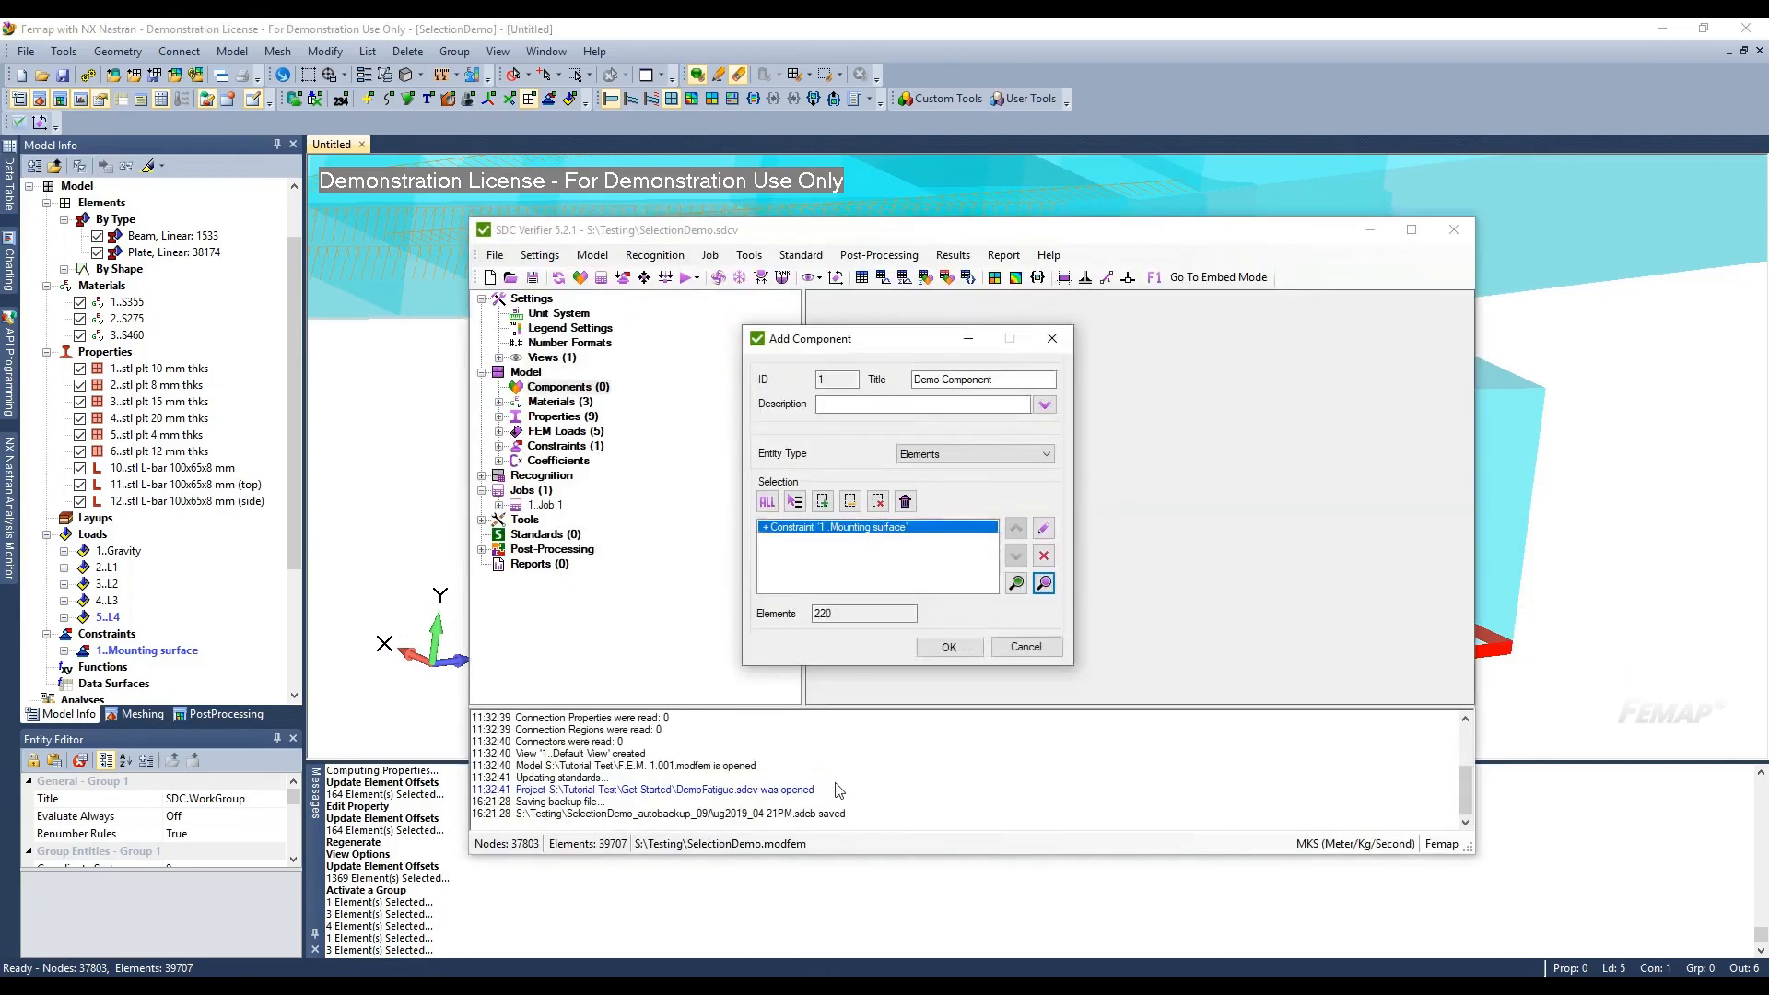
Add an element topology condition for 3..Tri, 3-noded with the Add operation and preview its elements highlighted in Femap
click(794, 502)
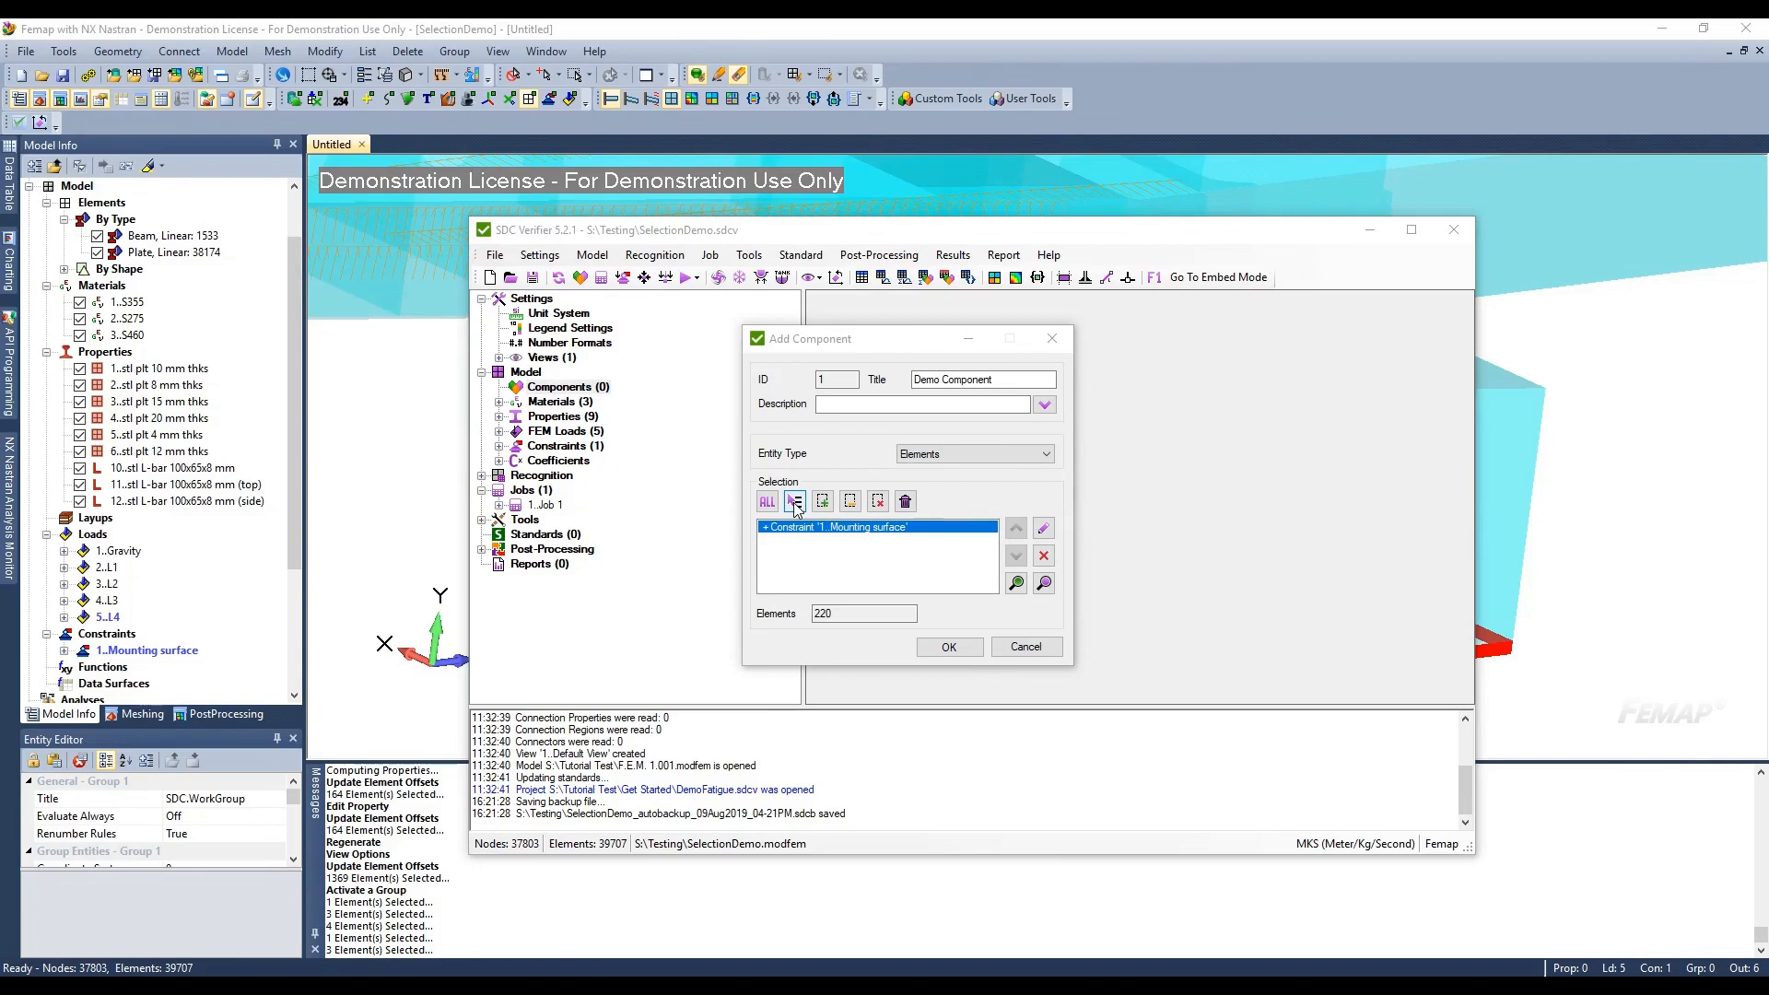
click(794, 502)
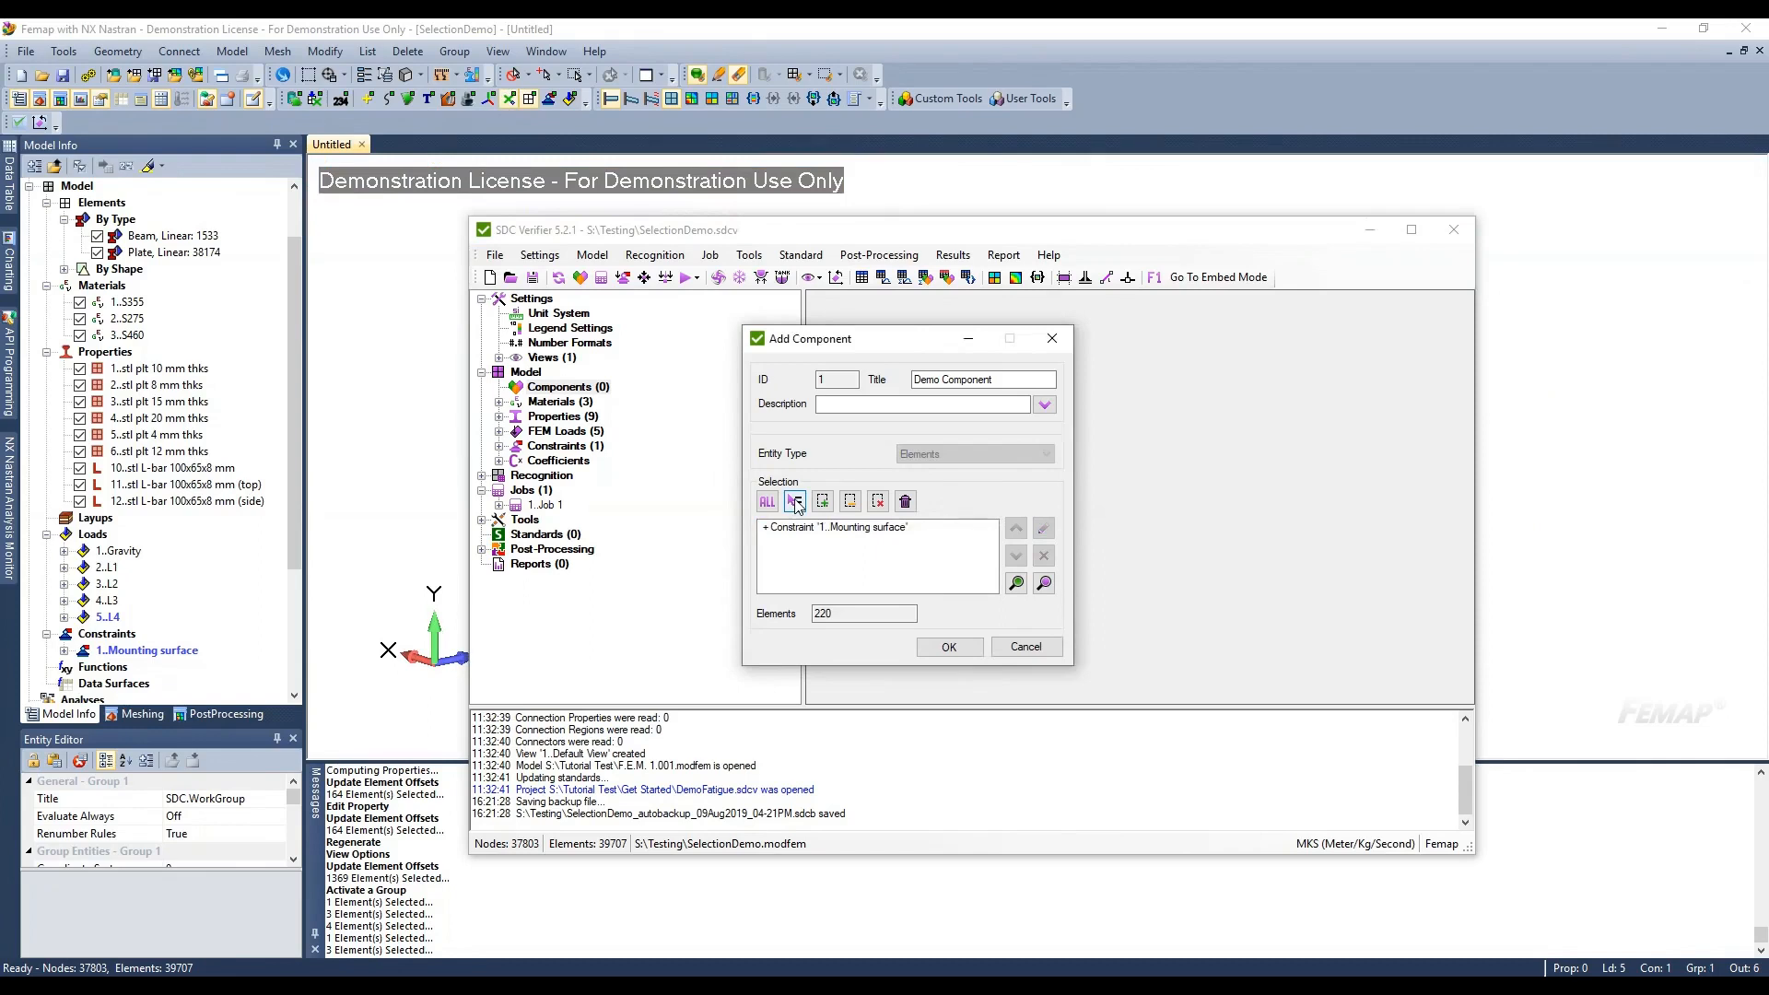
click(796, 503)
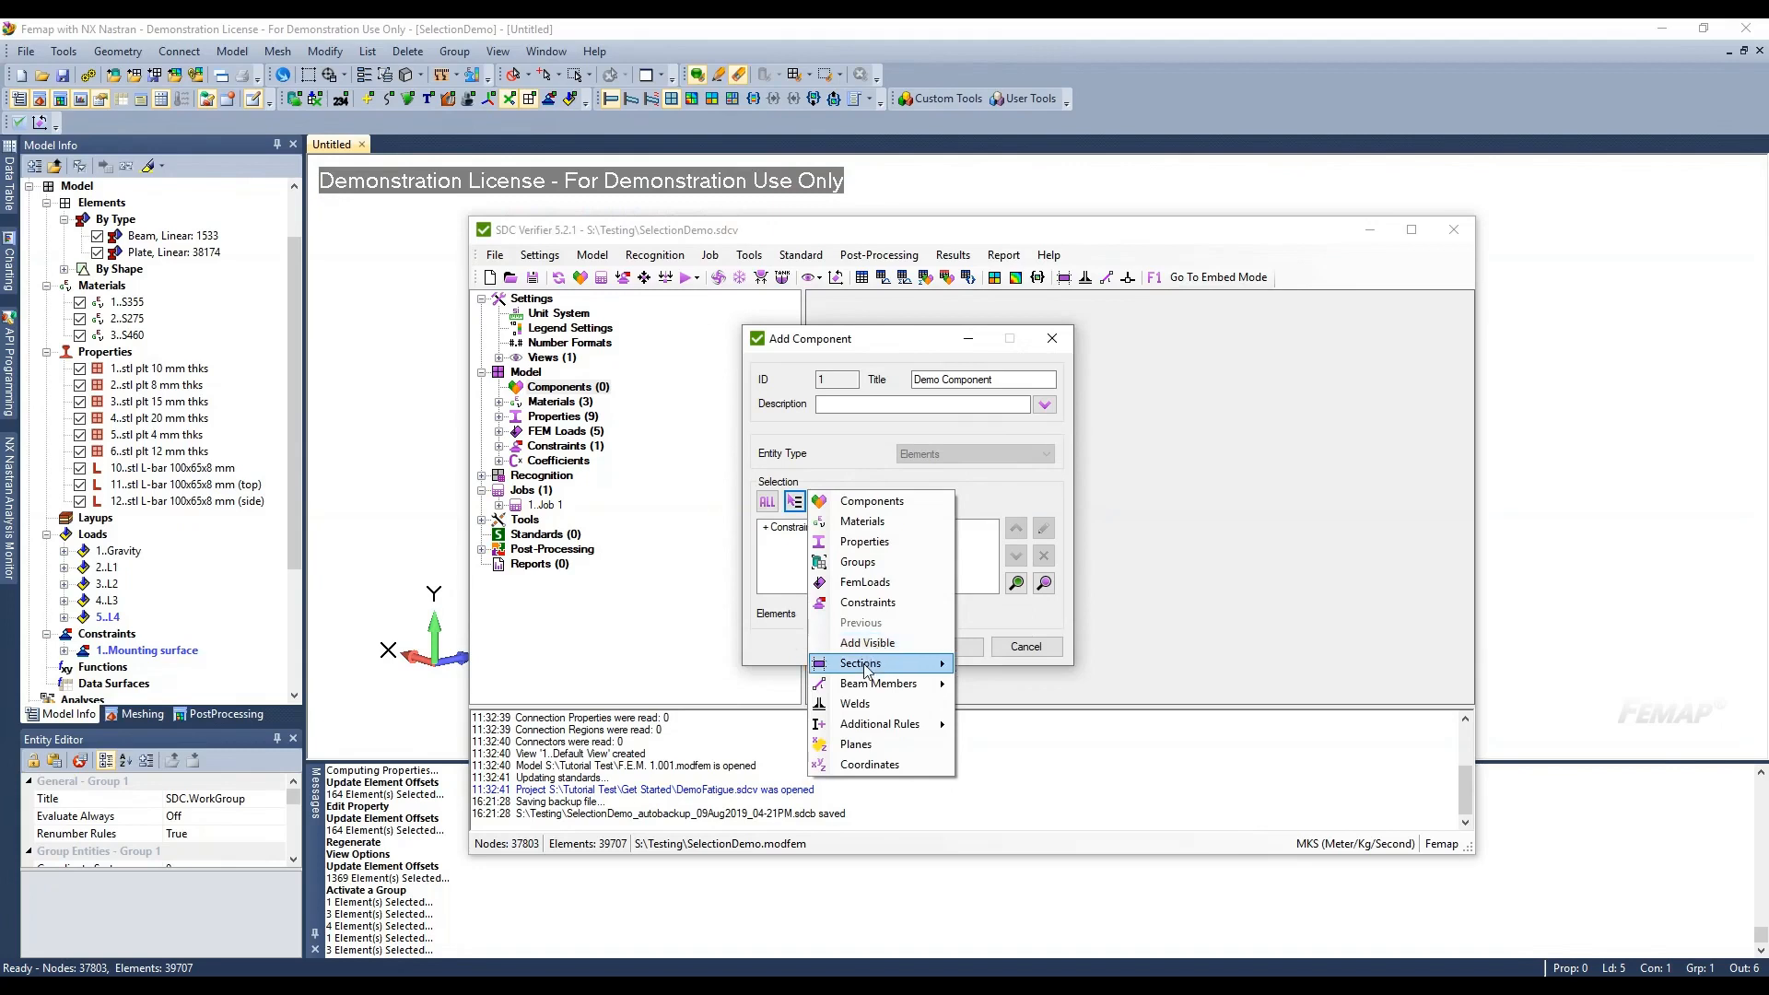
mouse_move(866, 667)
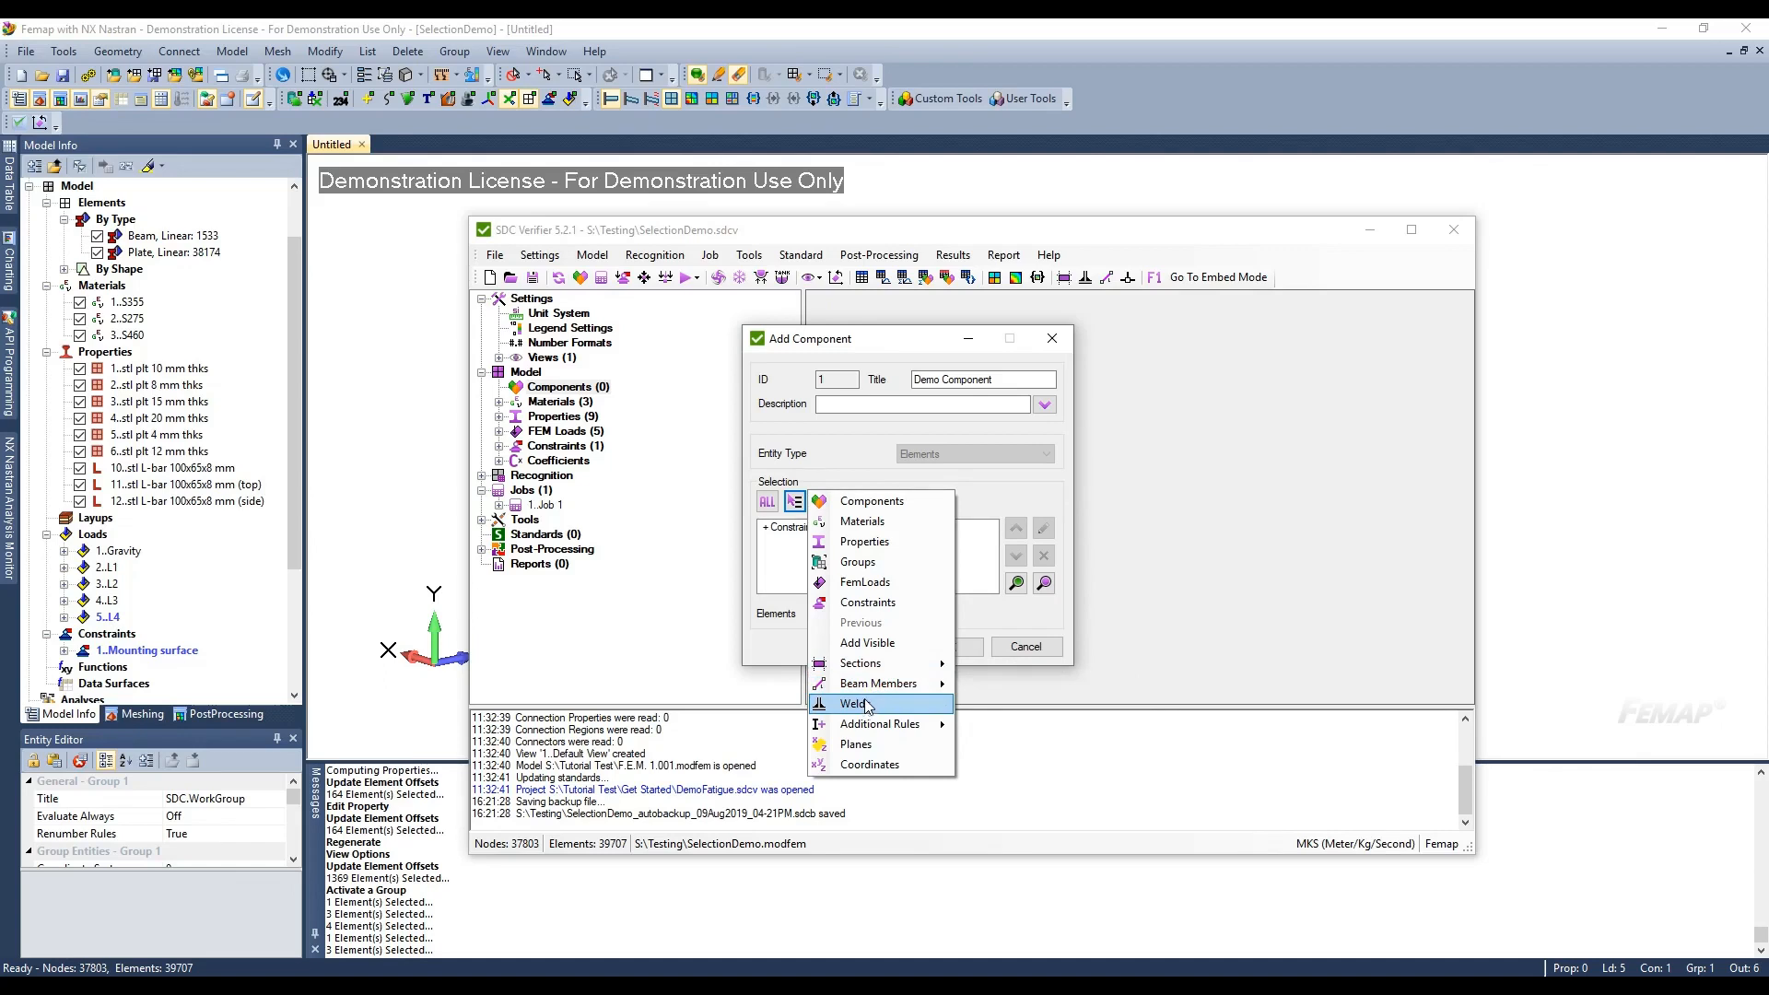
mouse_move(863, 729)
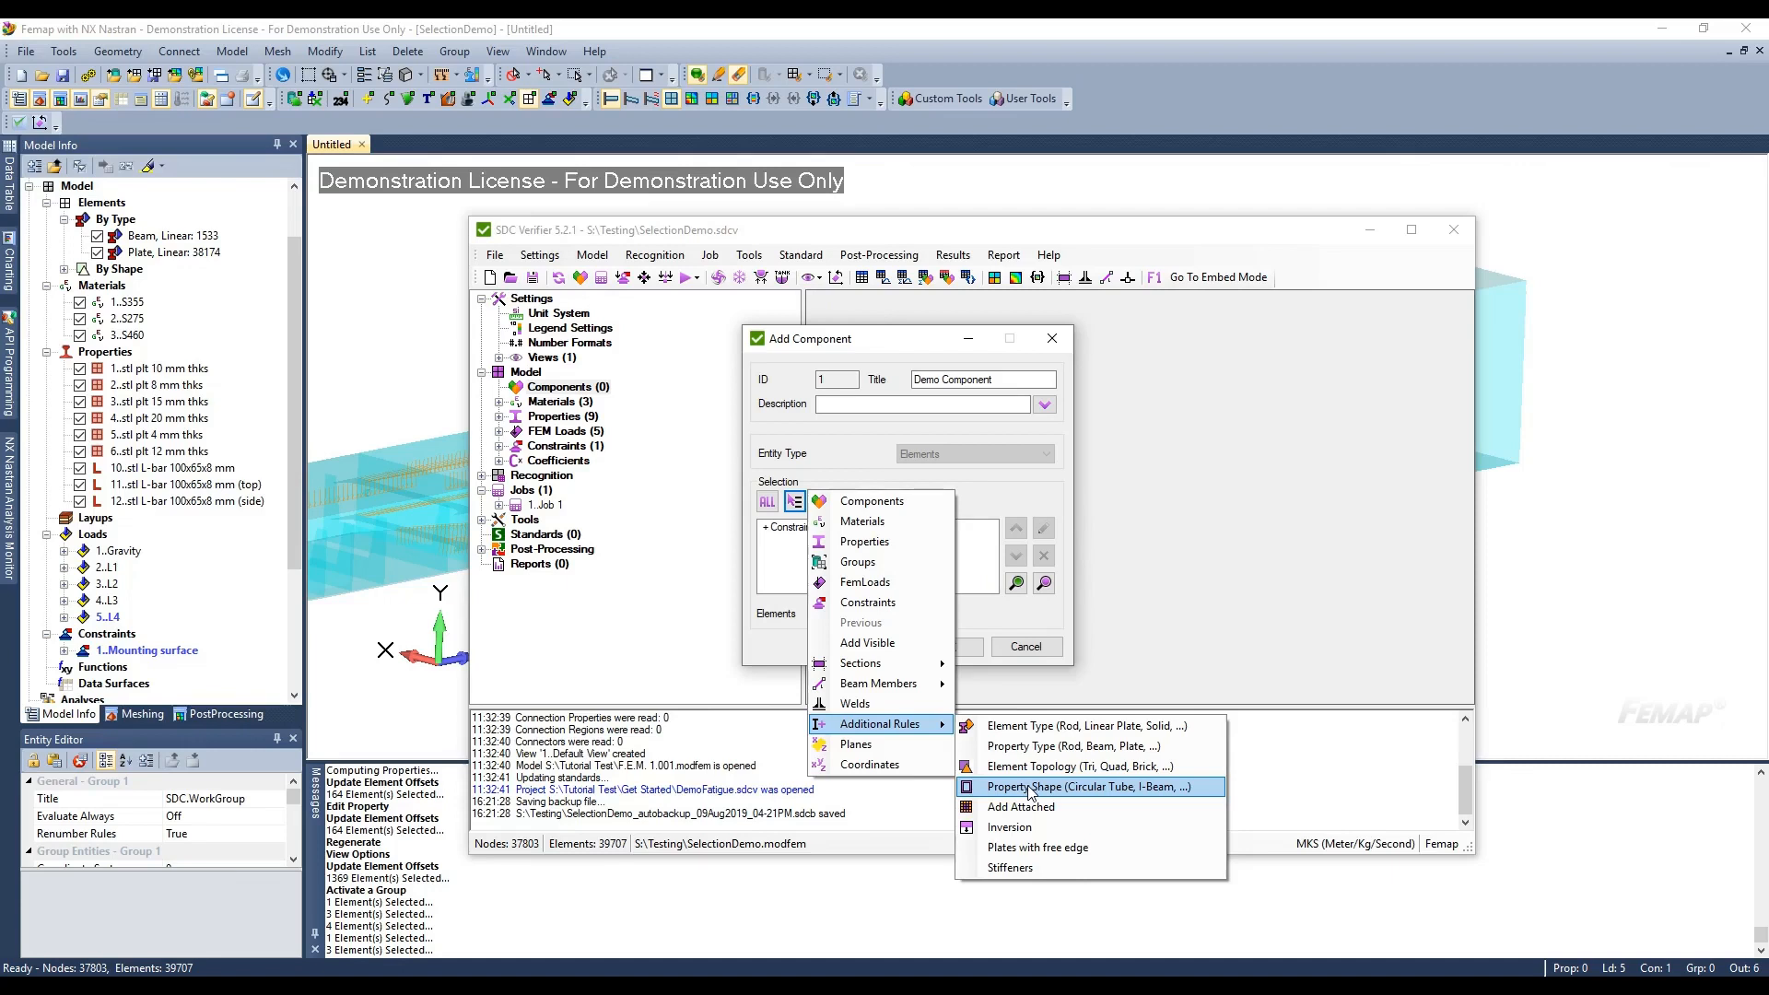
click(1034, 768)
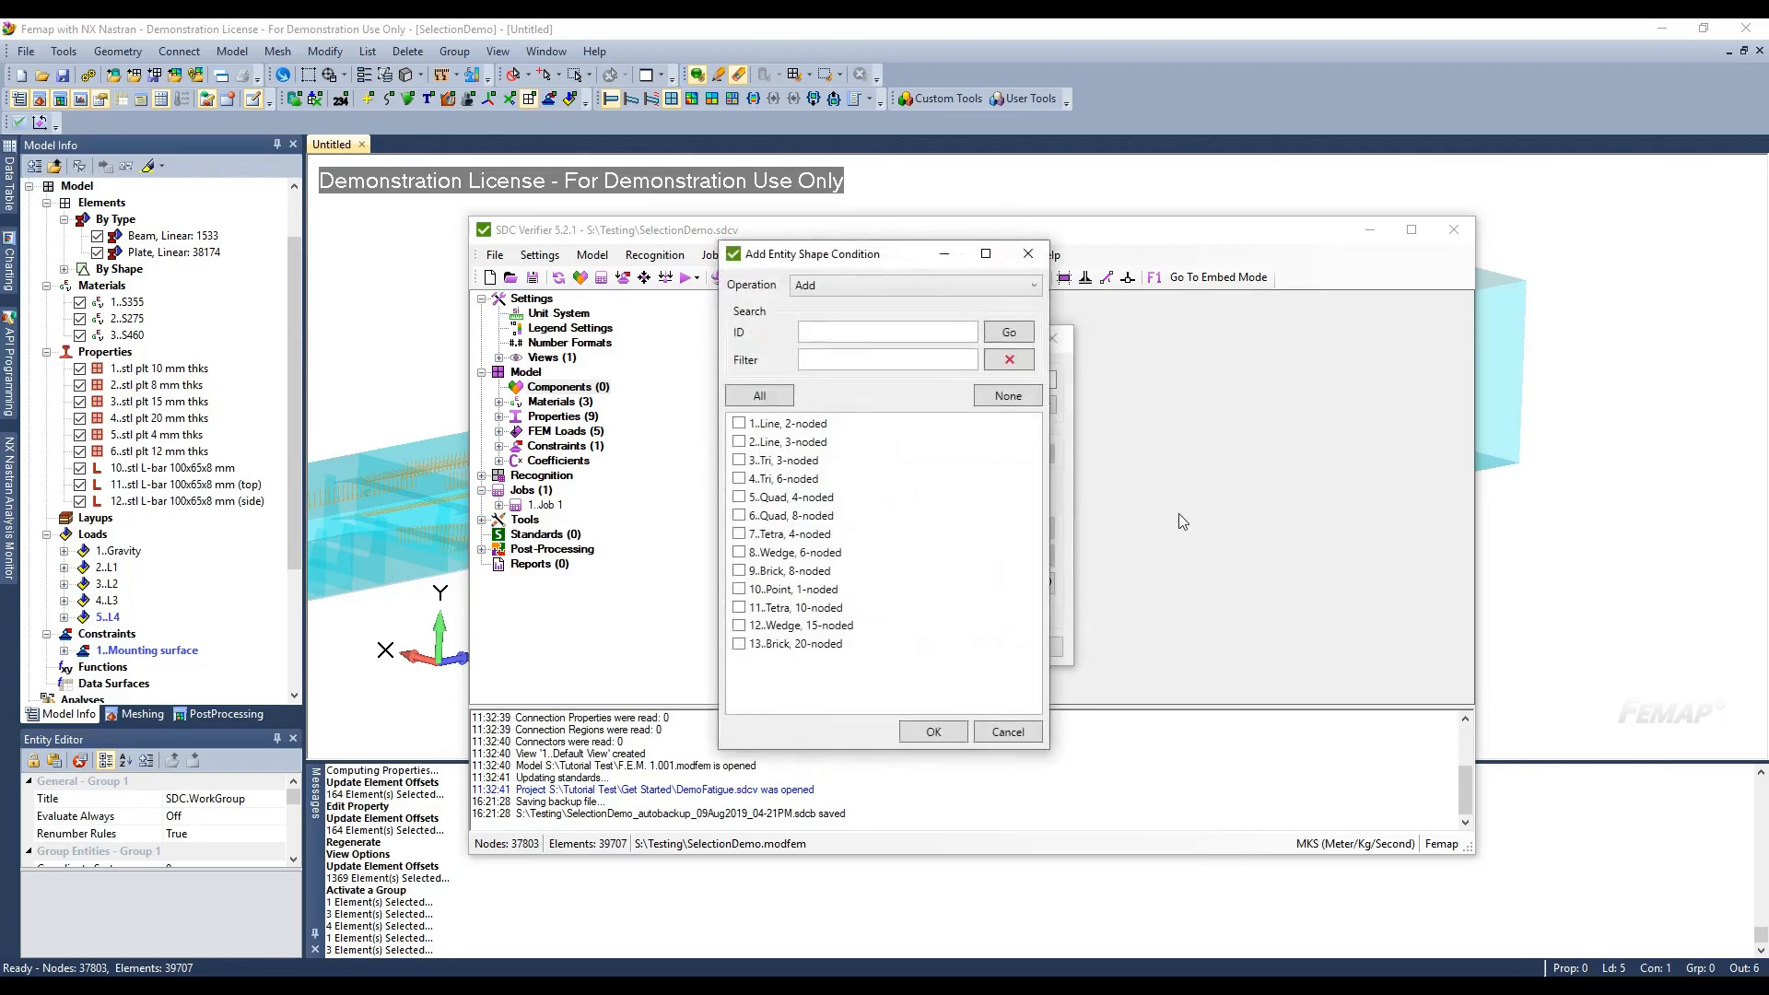
click(739, 459)
click(739, 460)
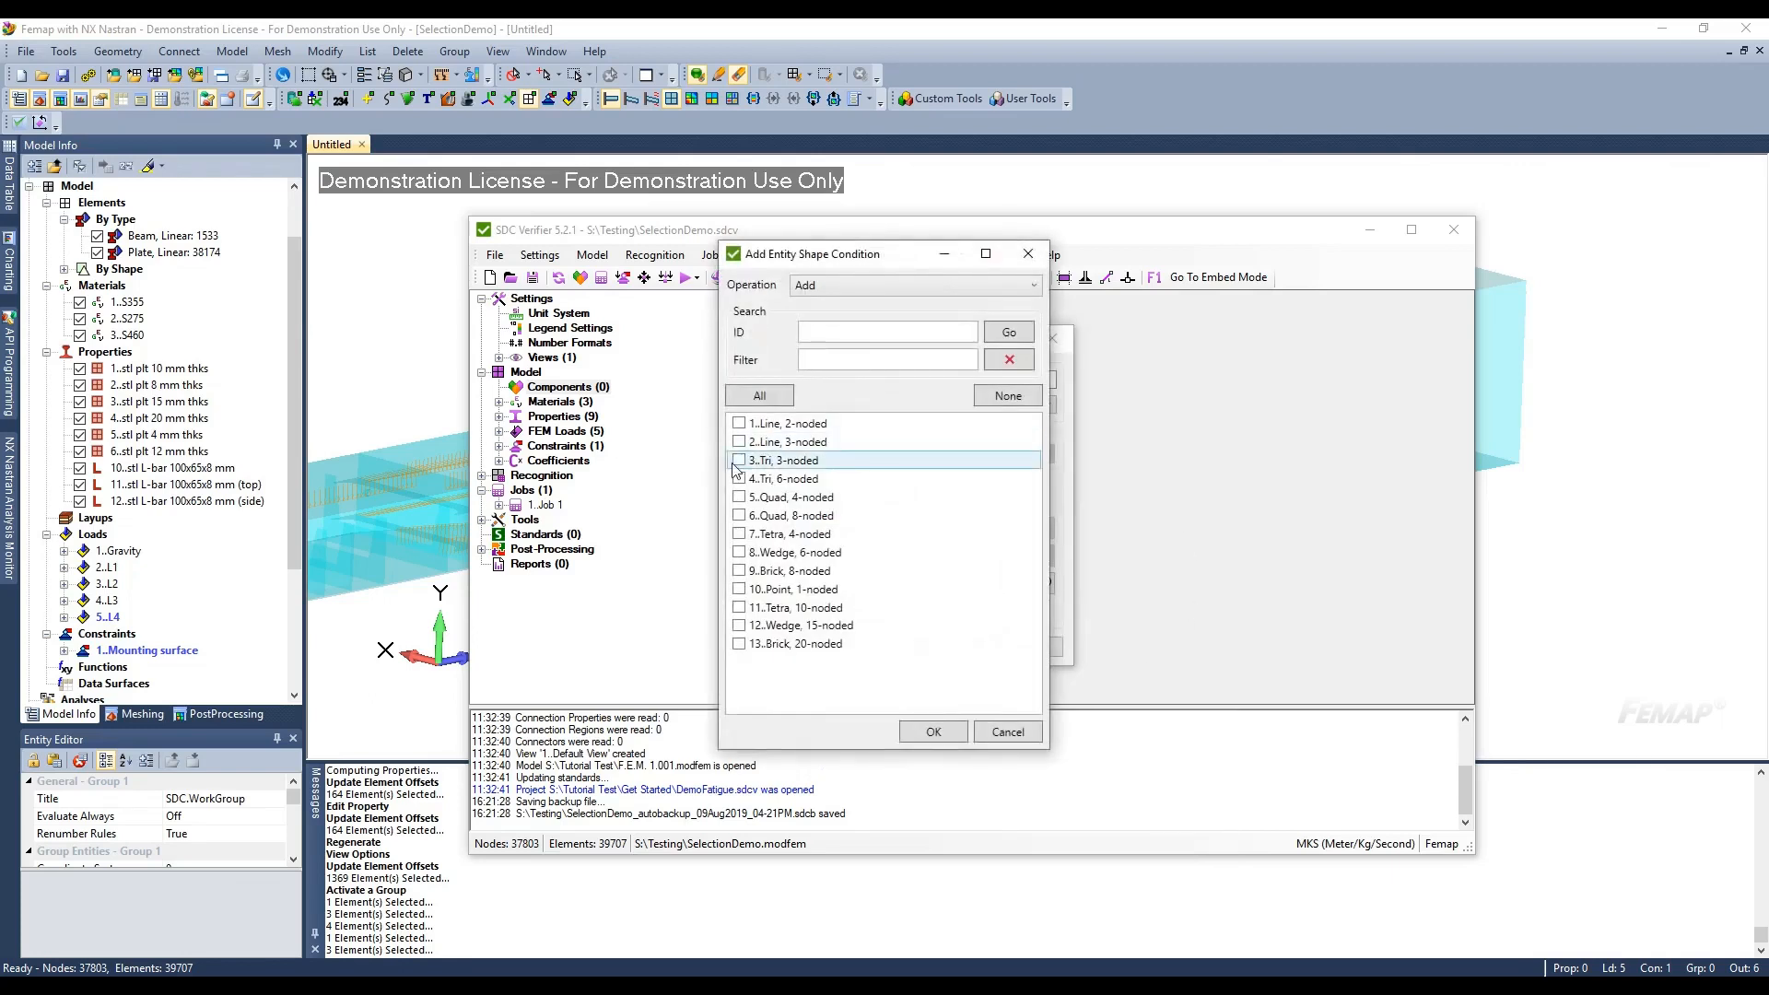
click(930, 732)
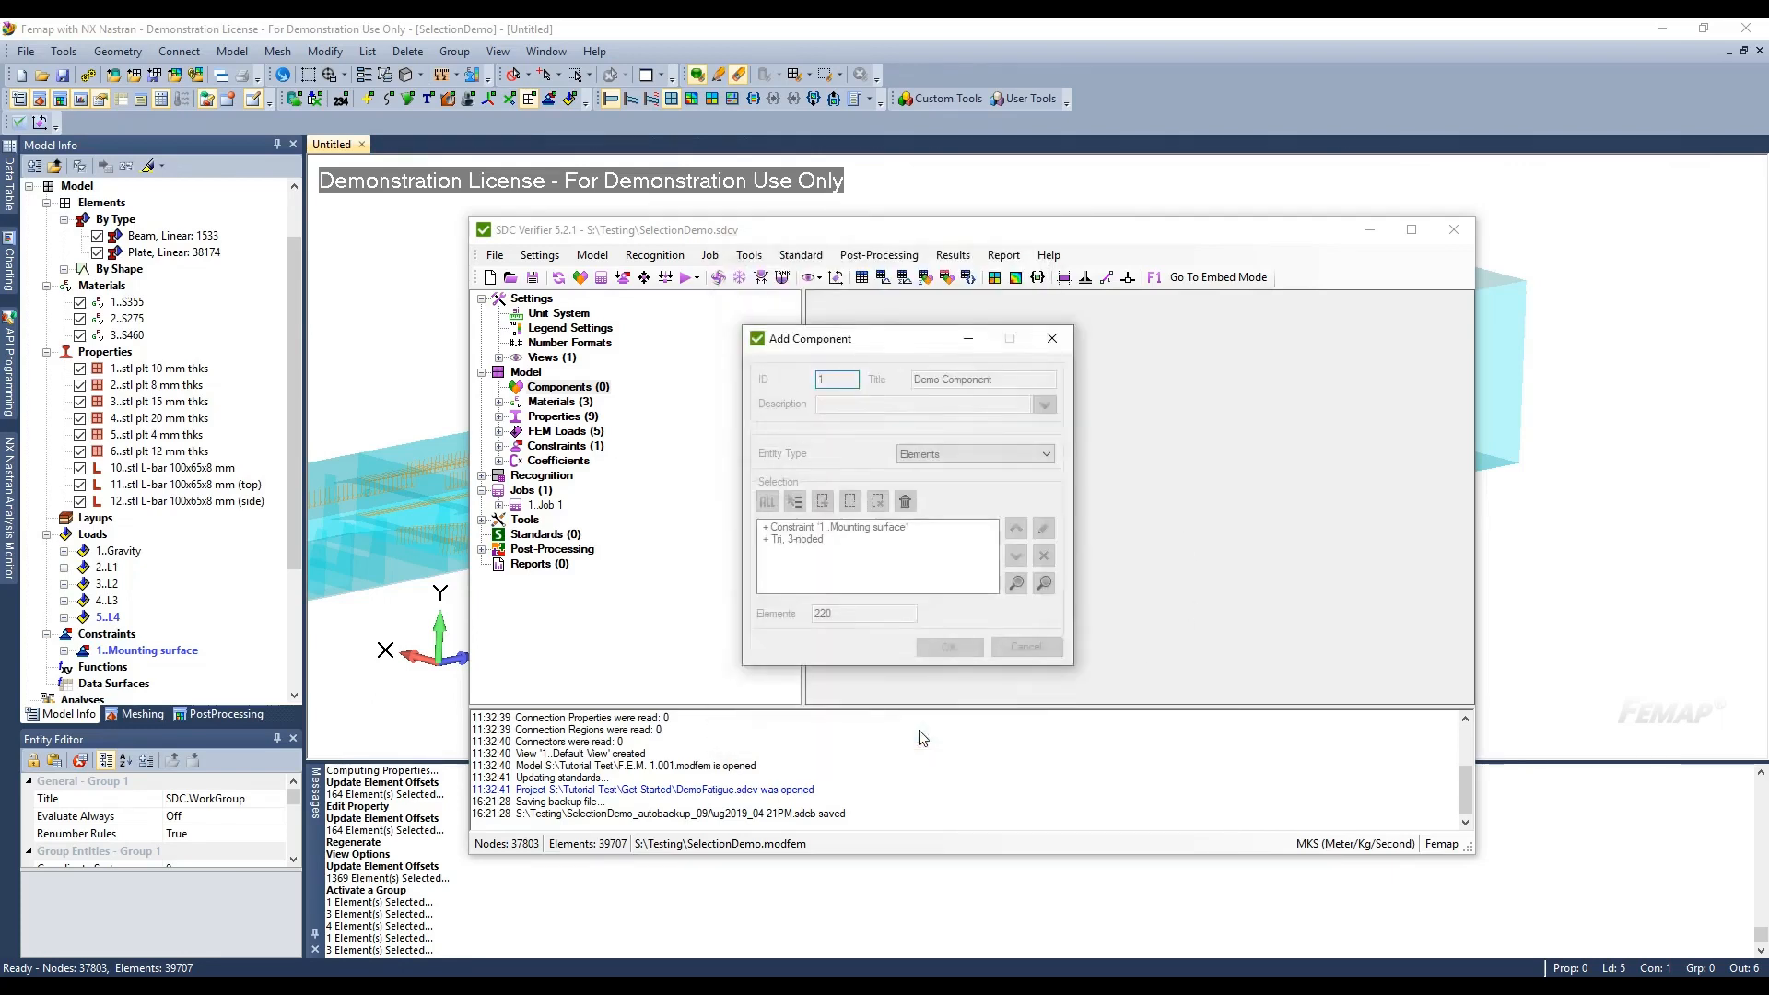
right_click(806, 540)
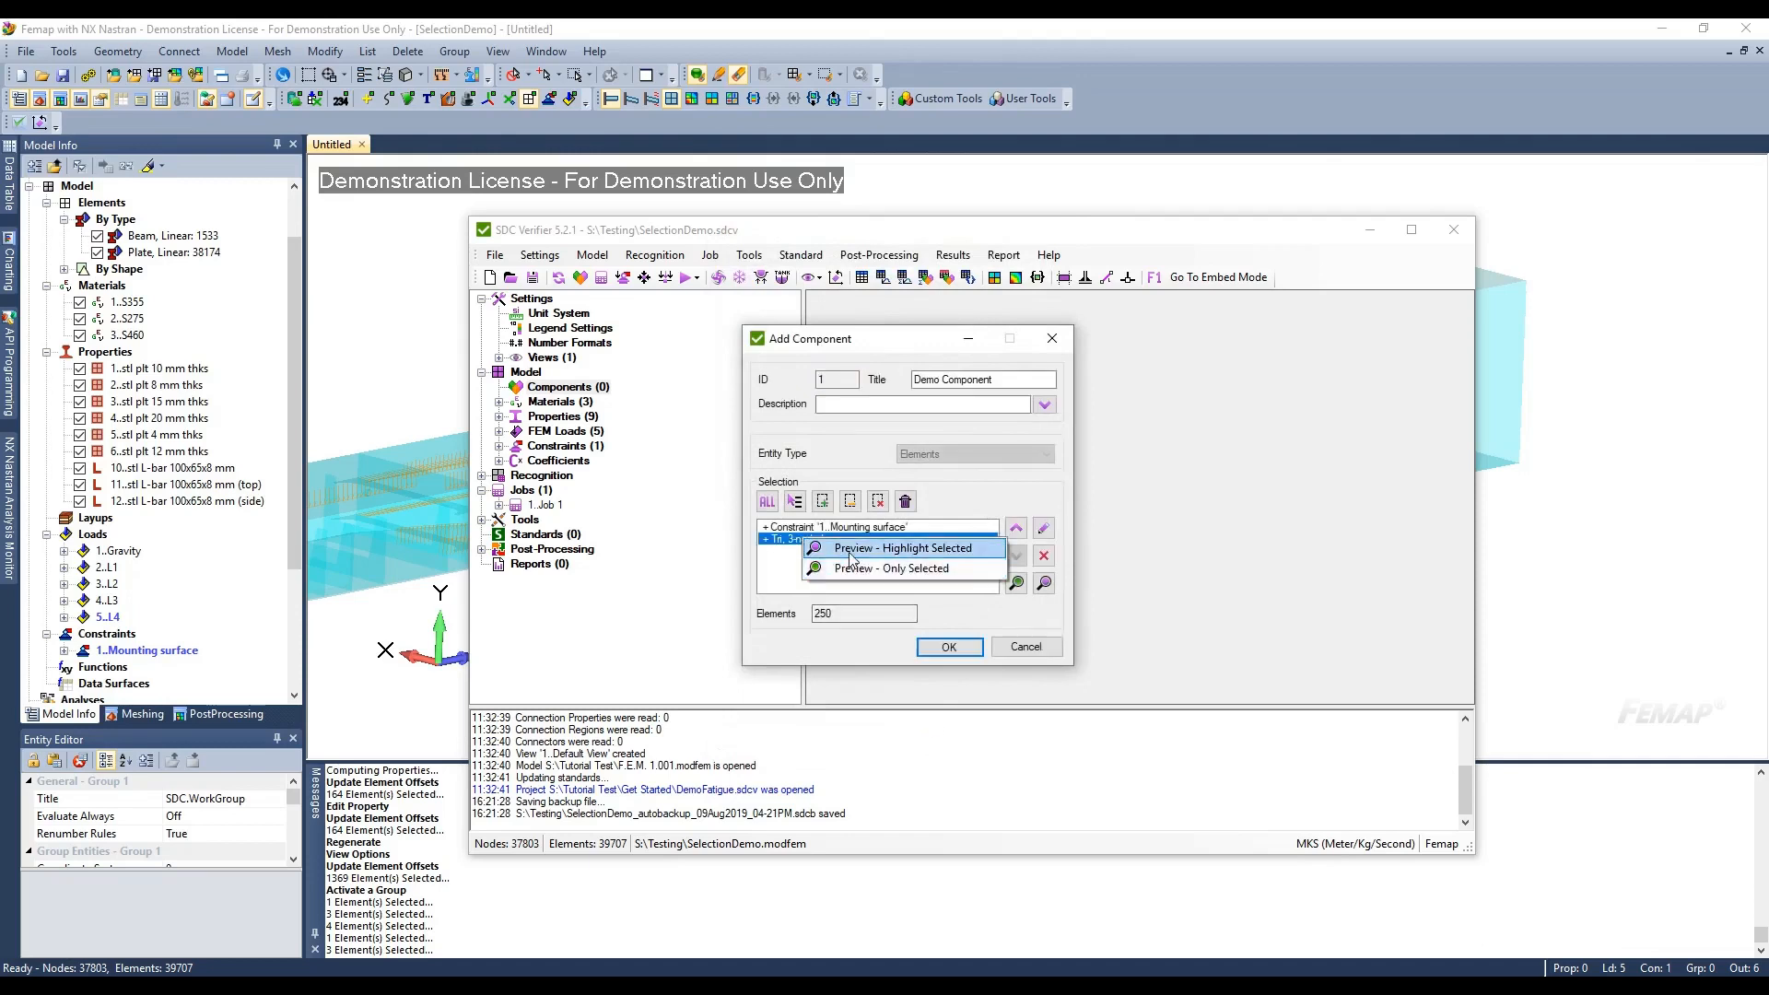
click(885, 548)
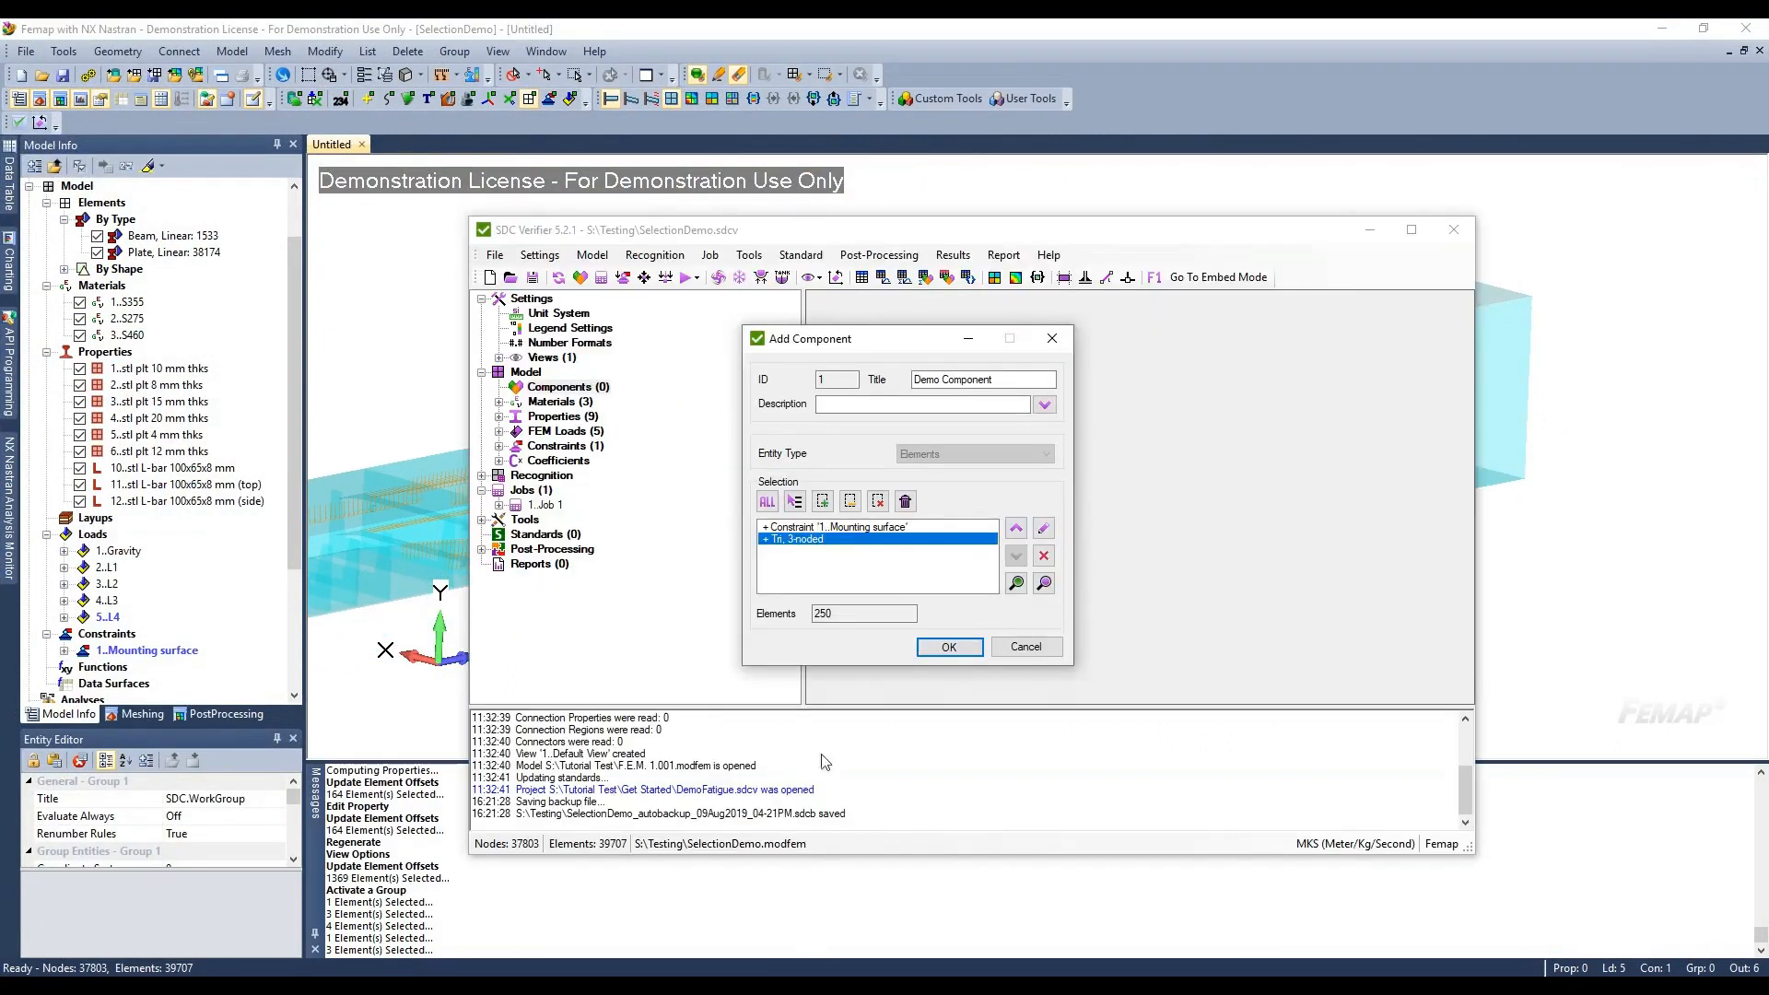
Add an element type condition for 5..Linear Beam with the Add operation and preview its elements highlighted in Femap
click(794, 501)
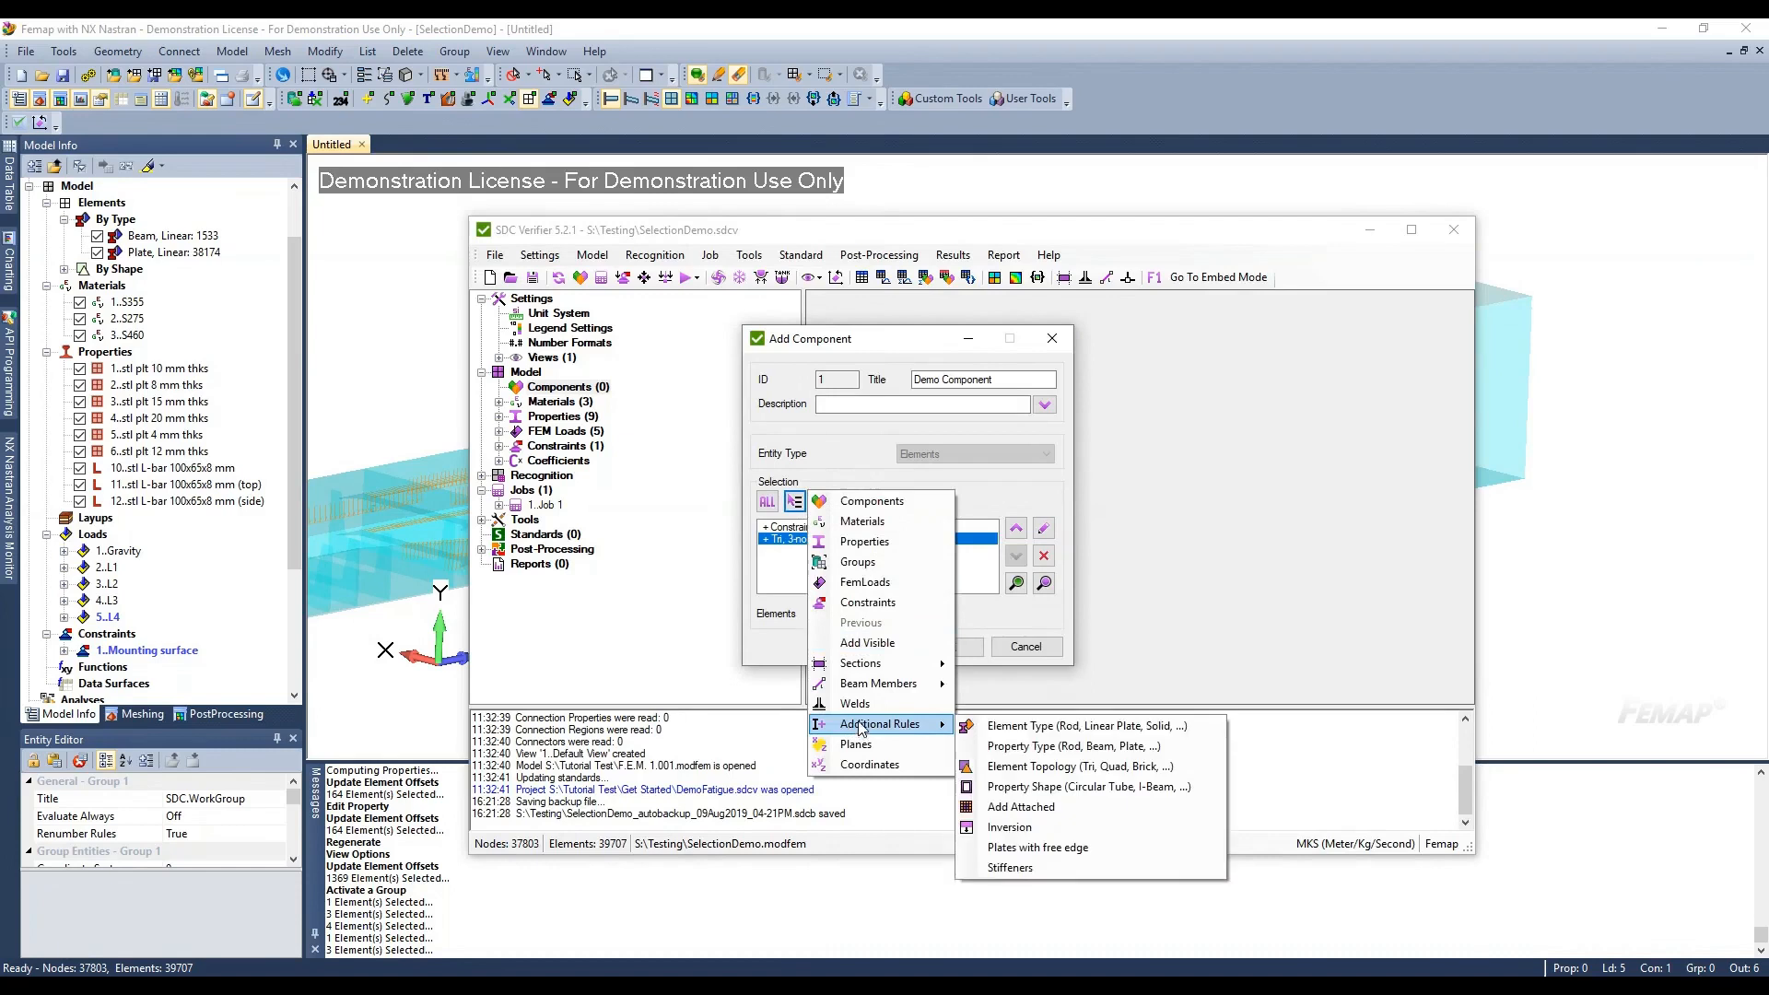
click(1109, 731)
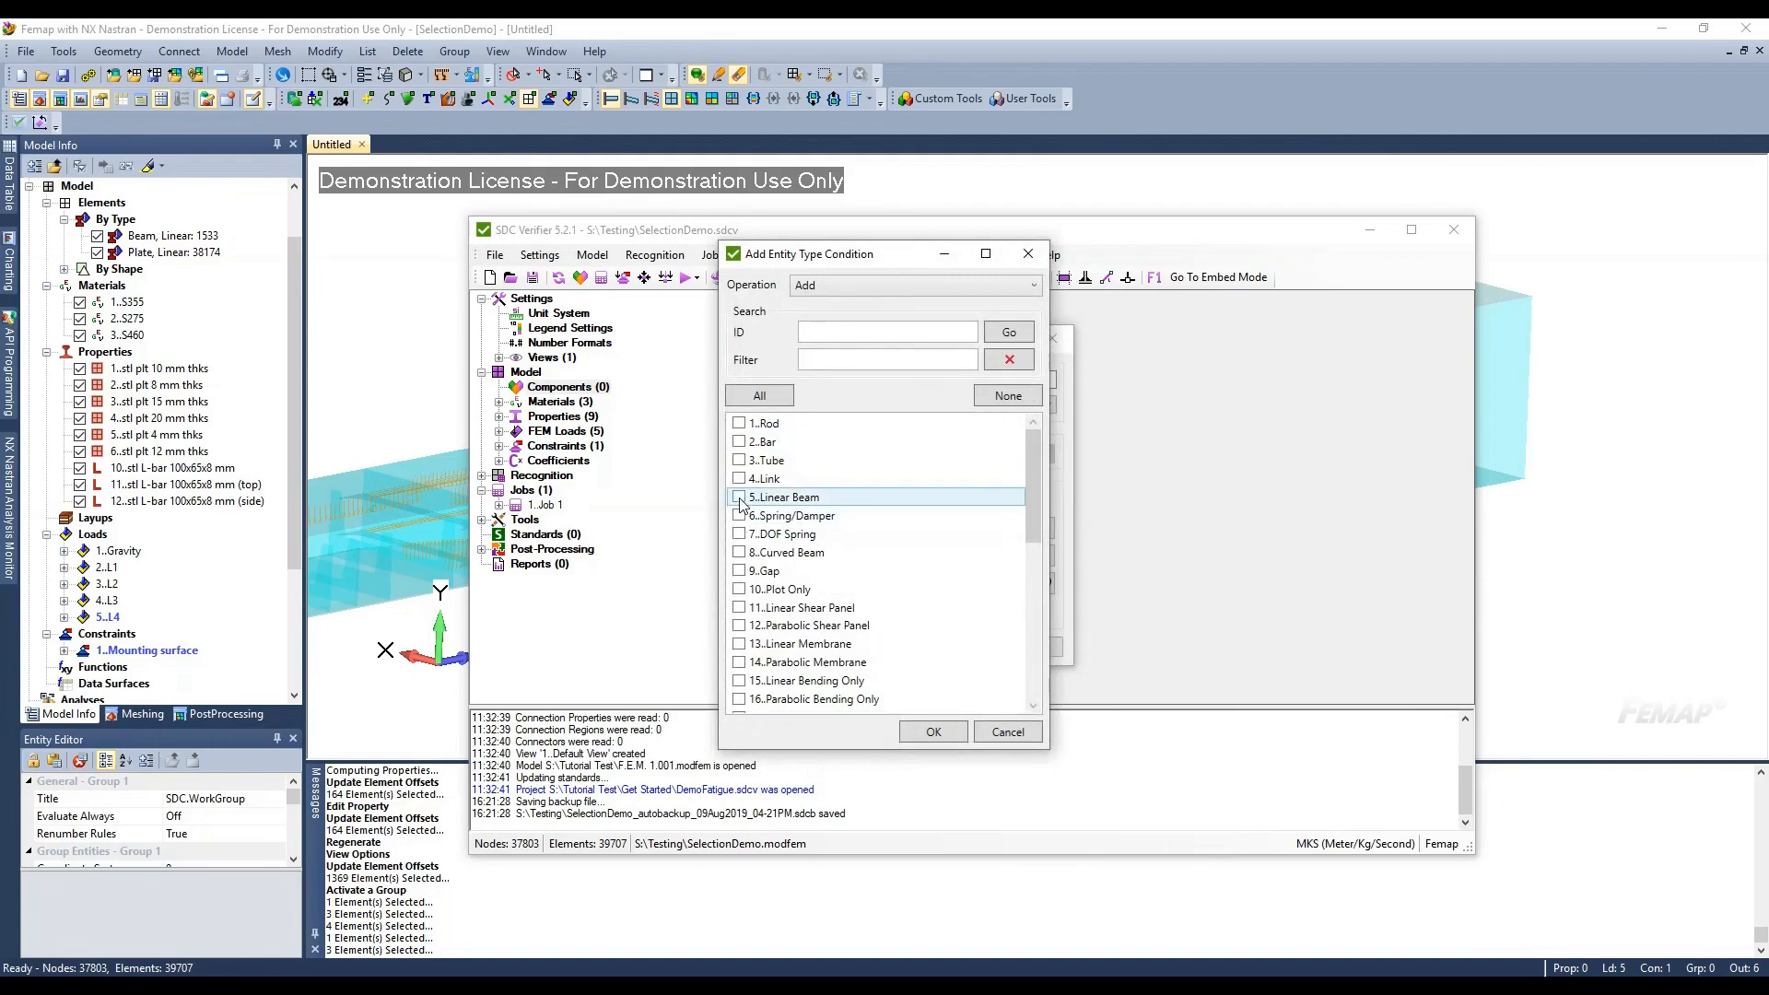
click(739, 497)
click(932, 734)
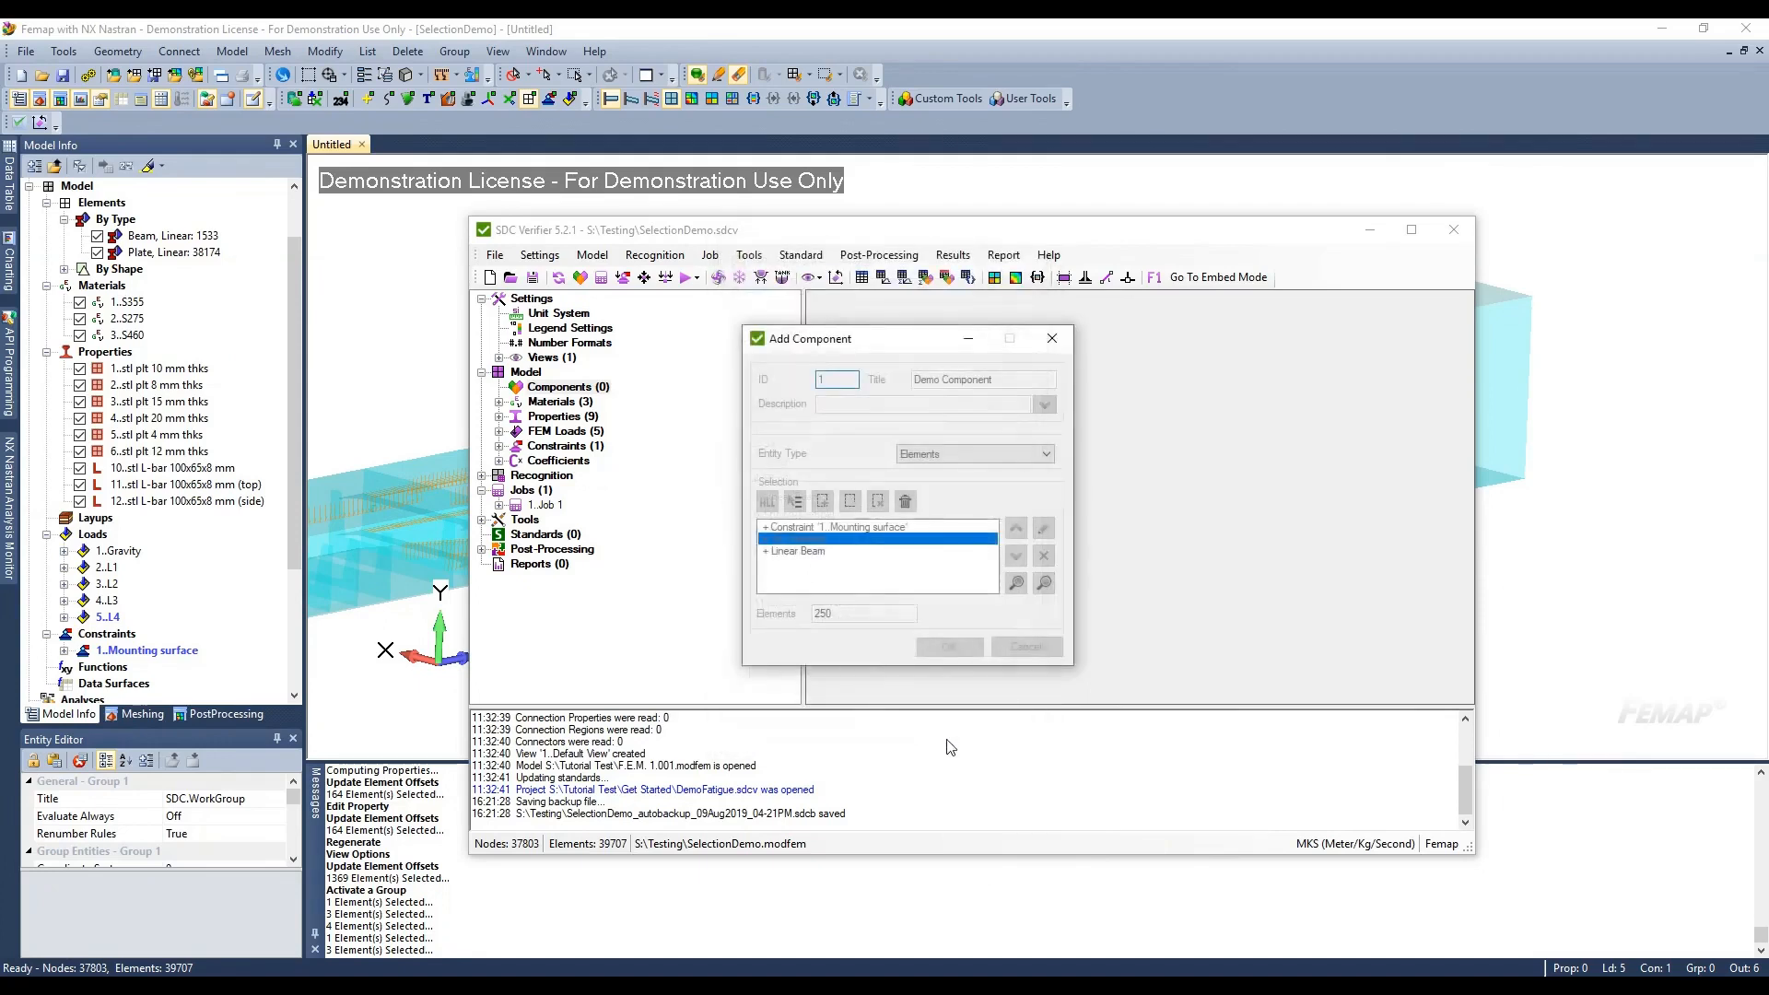
right_click(800, 551)
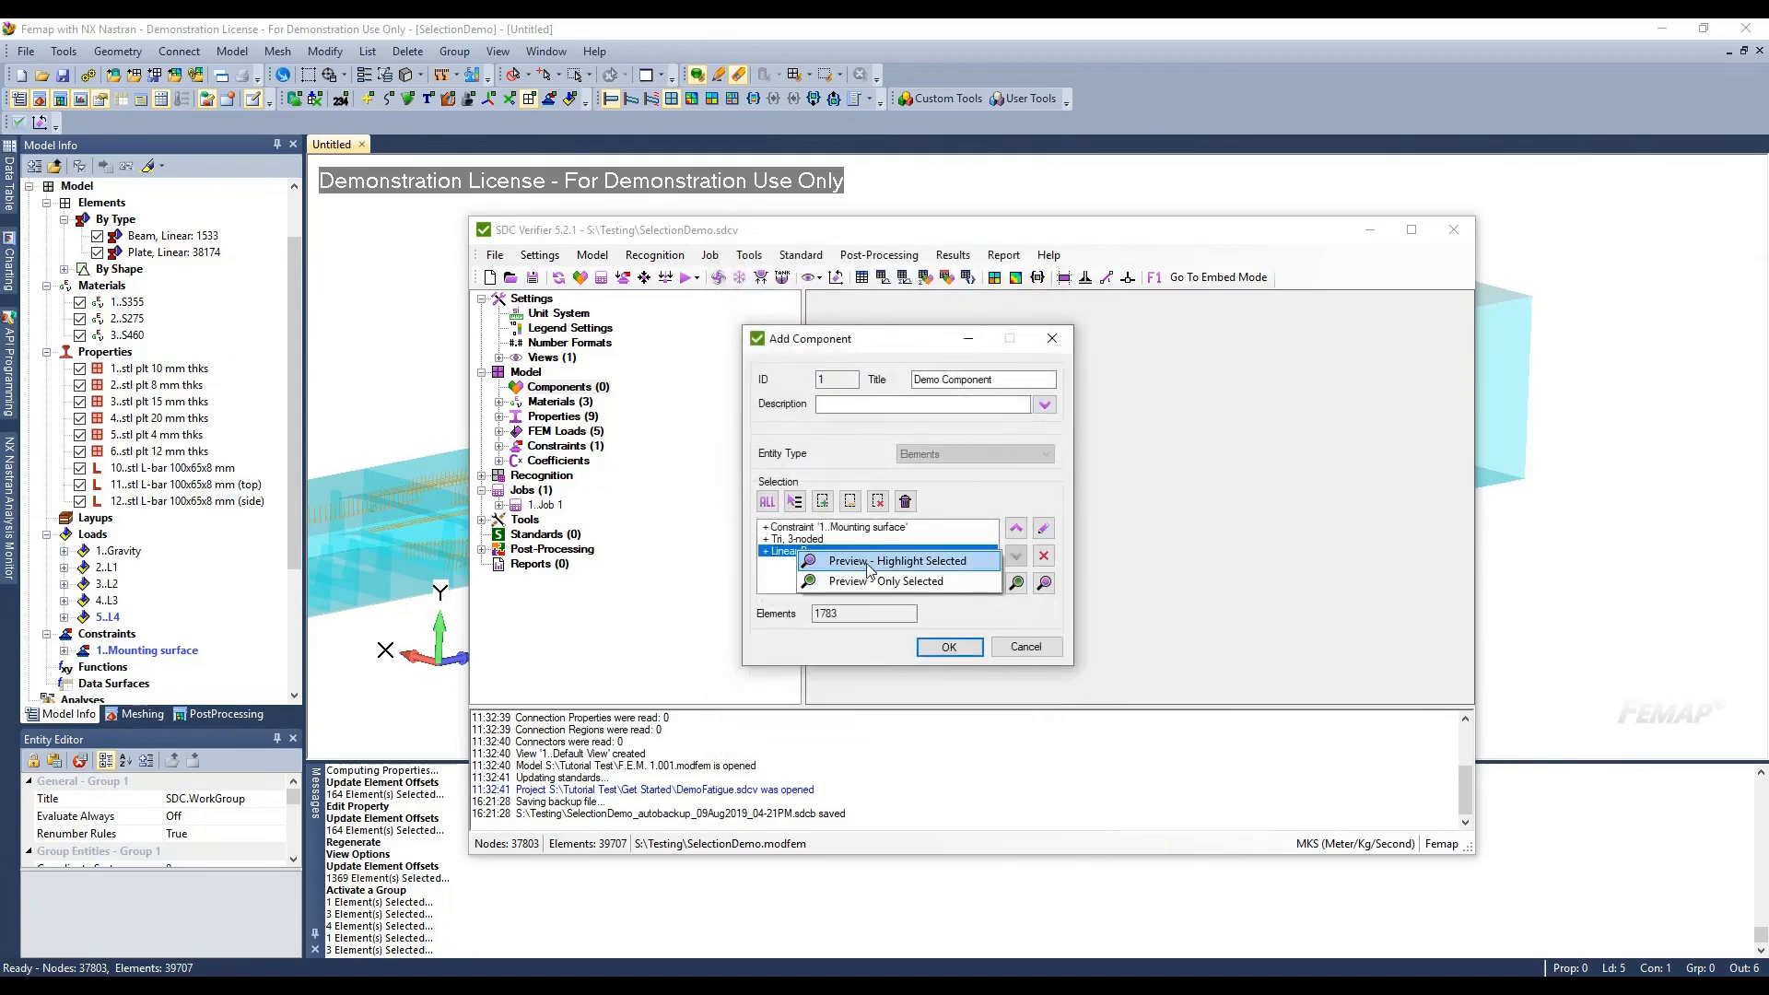
click(867, 563)
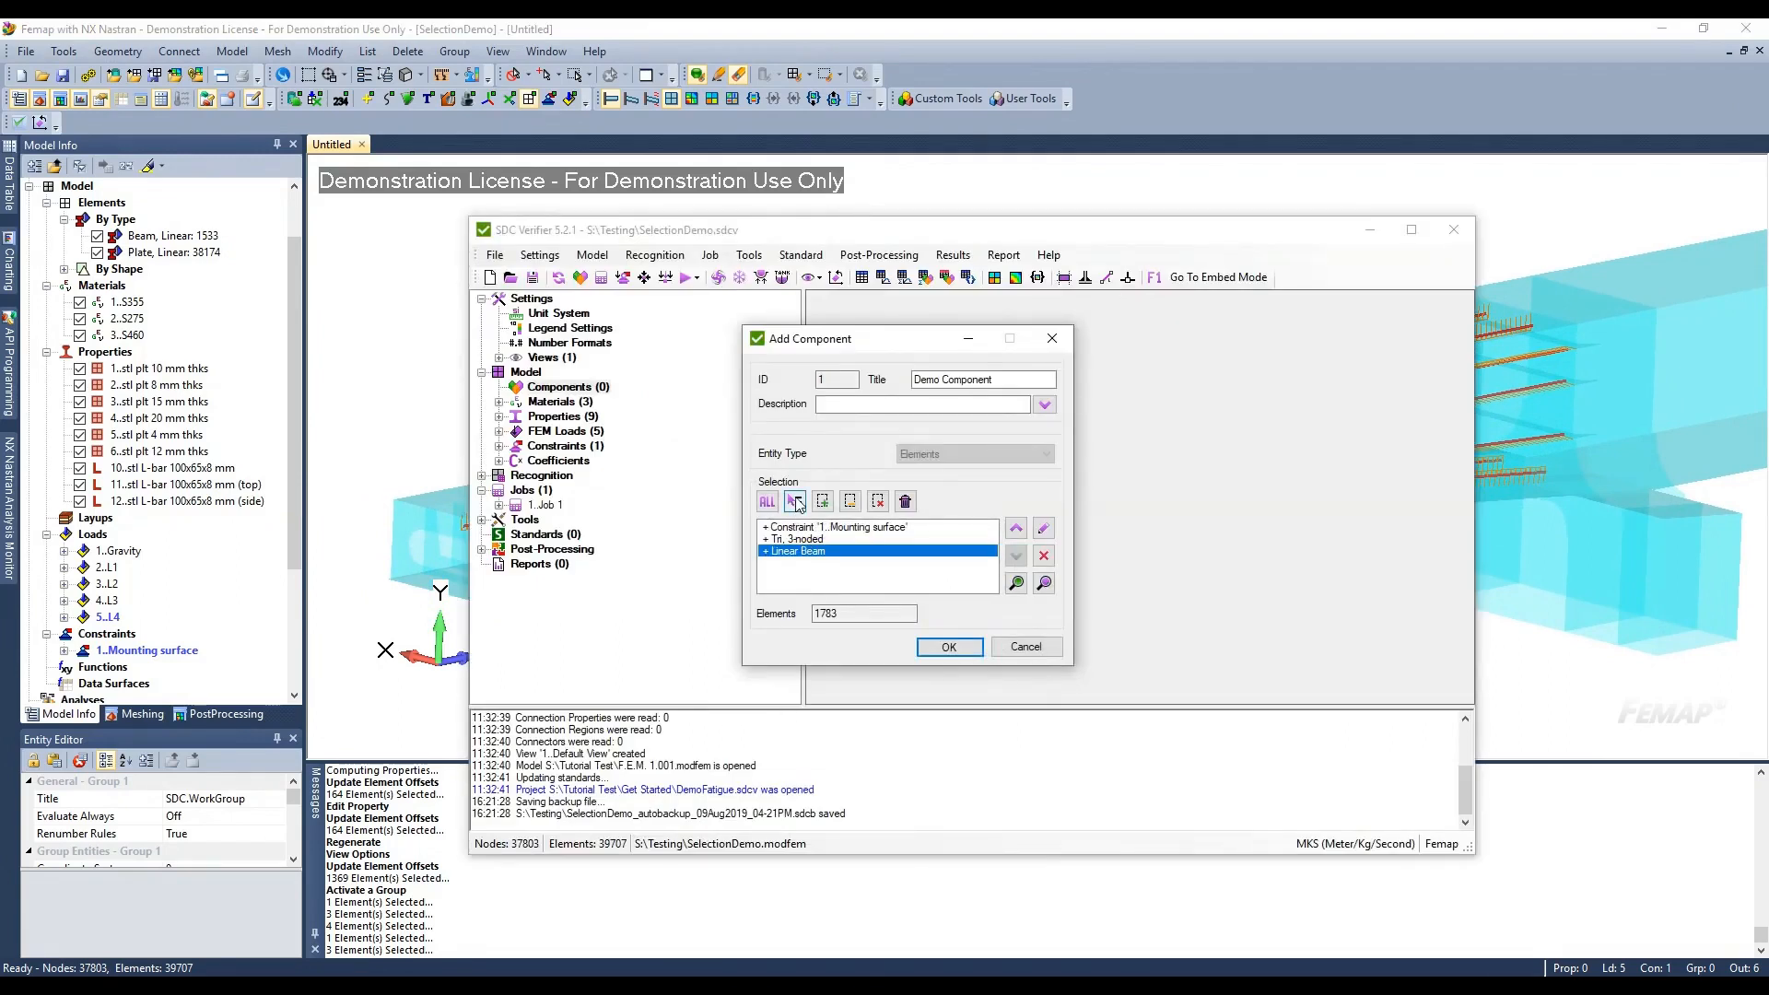
Remove the Tri, 3-noded and Linear Beam conditions and highlight the elements of the Mounting surface constraint in Femap
ctrl+click(802, 540)
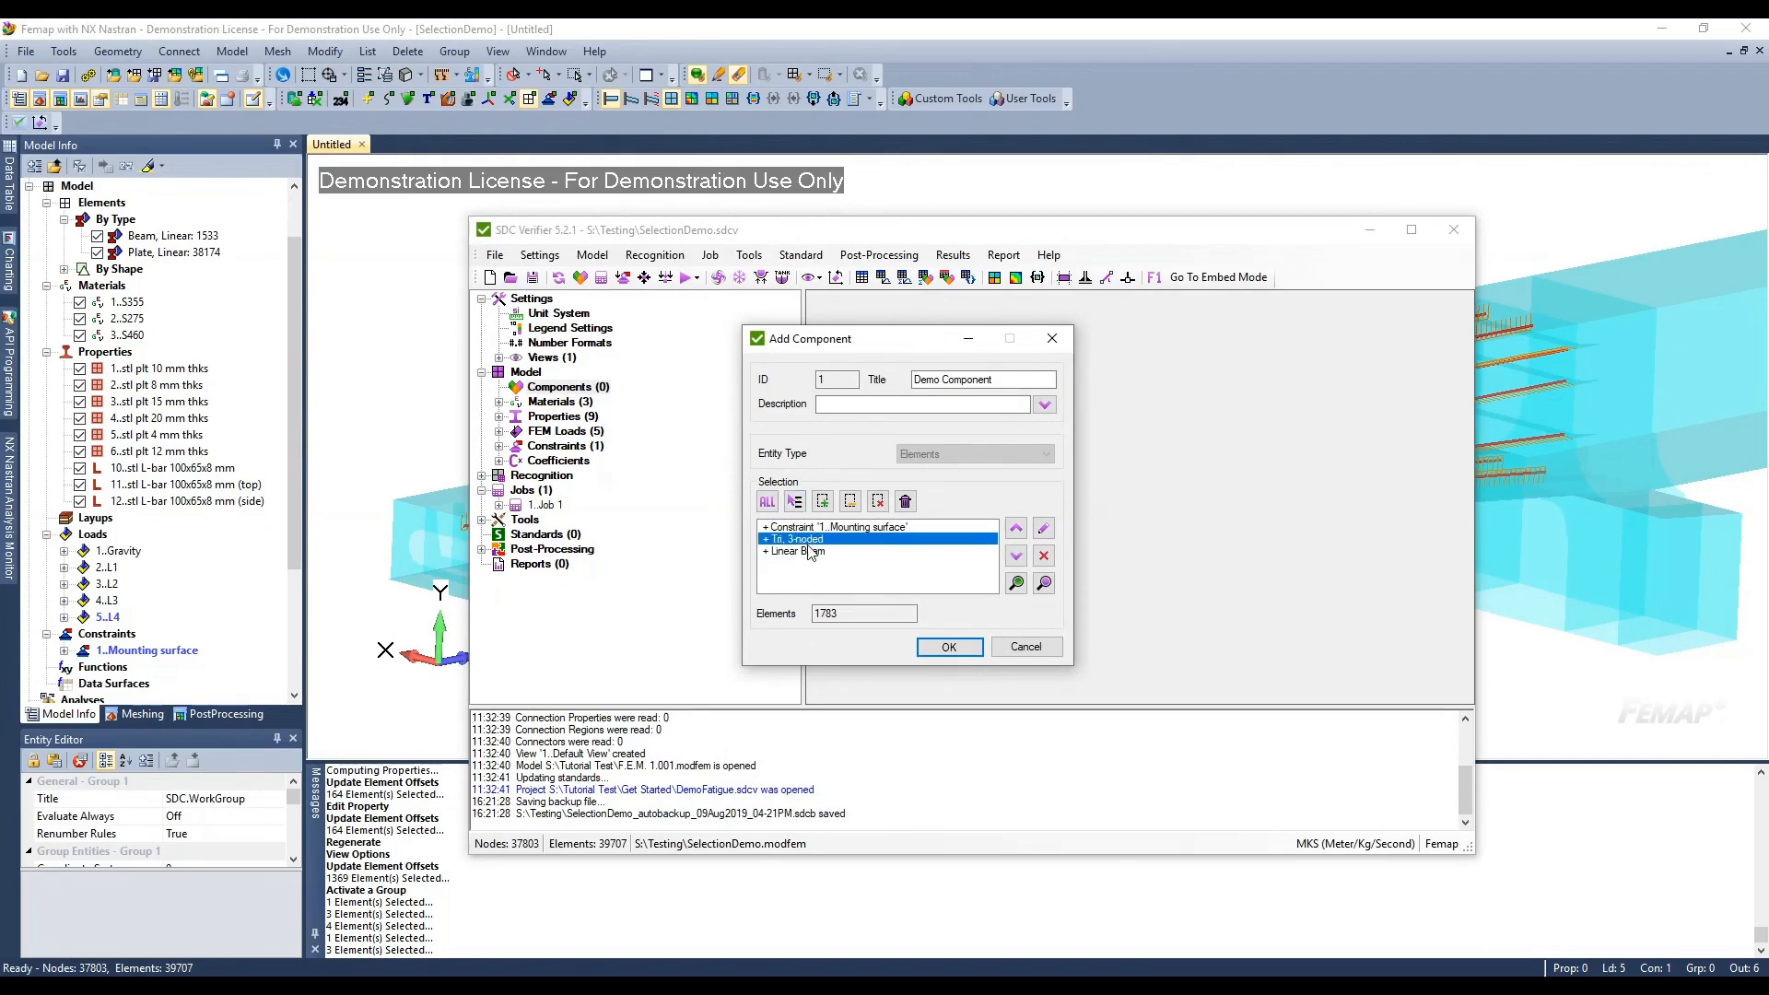
click(1042, 556)
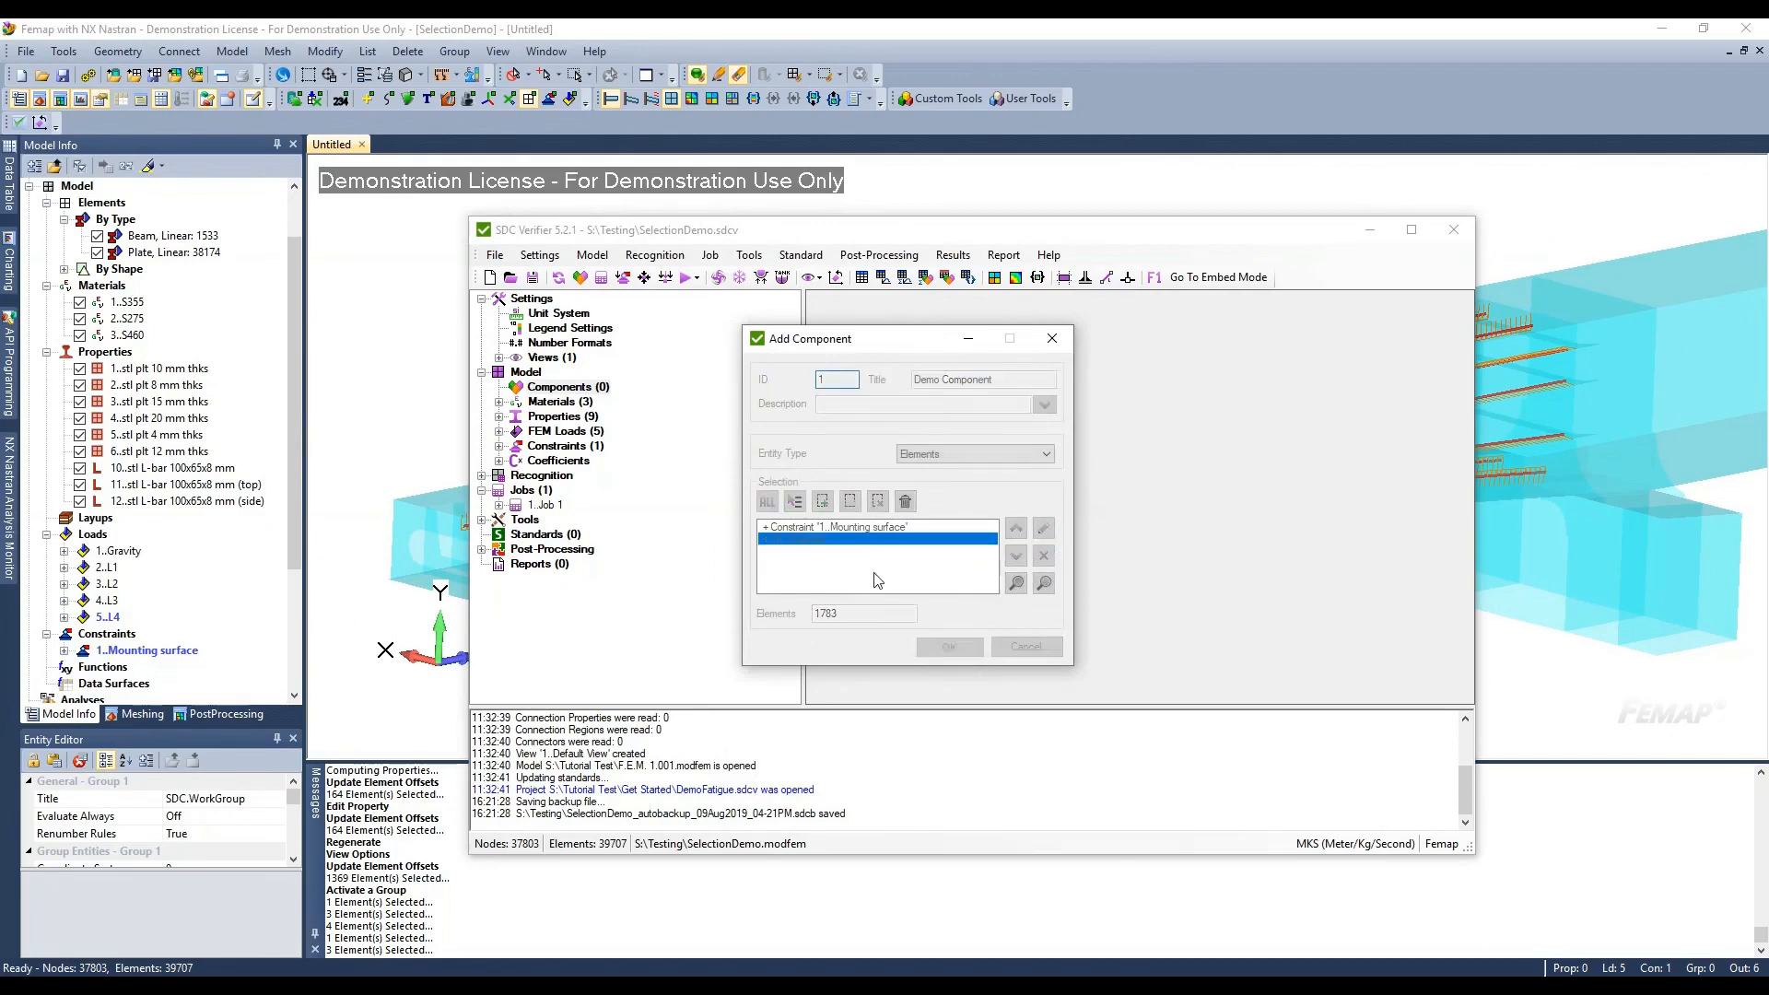
click(821, 531)
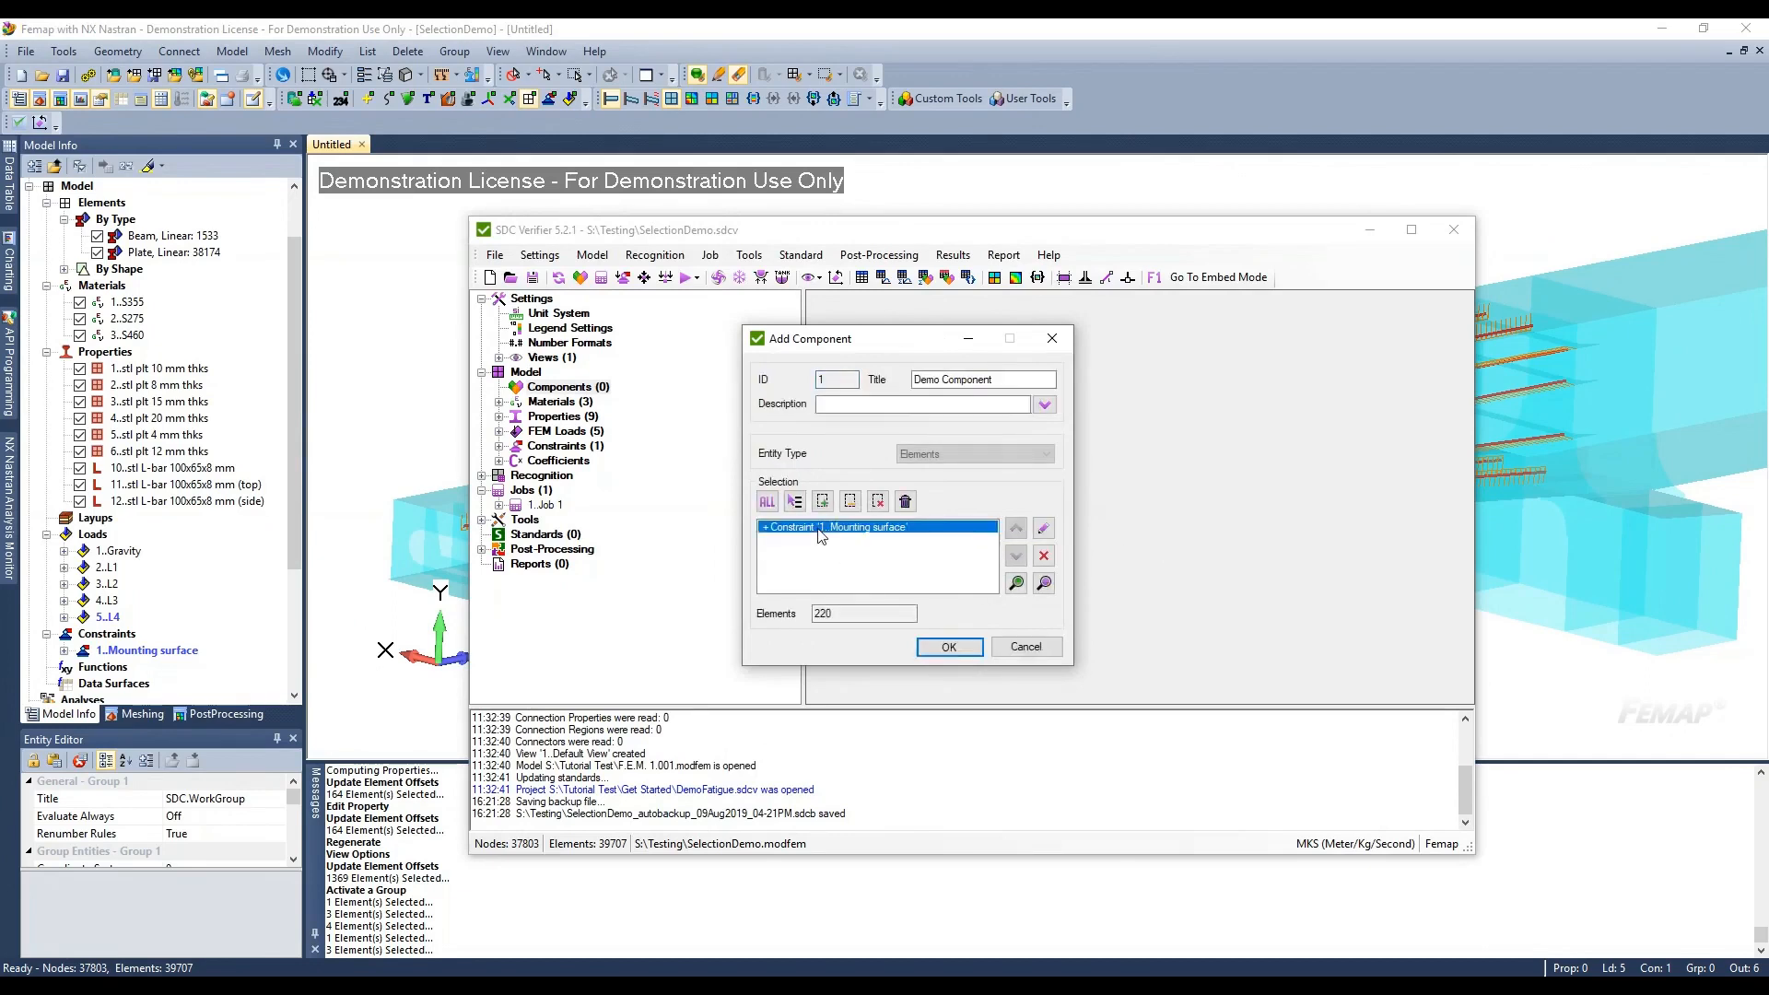
click(1044, 586)
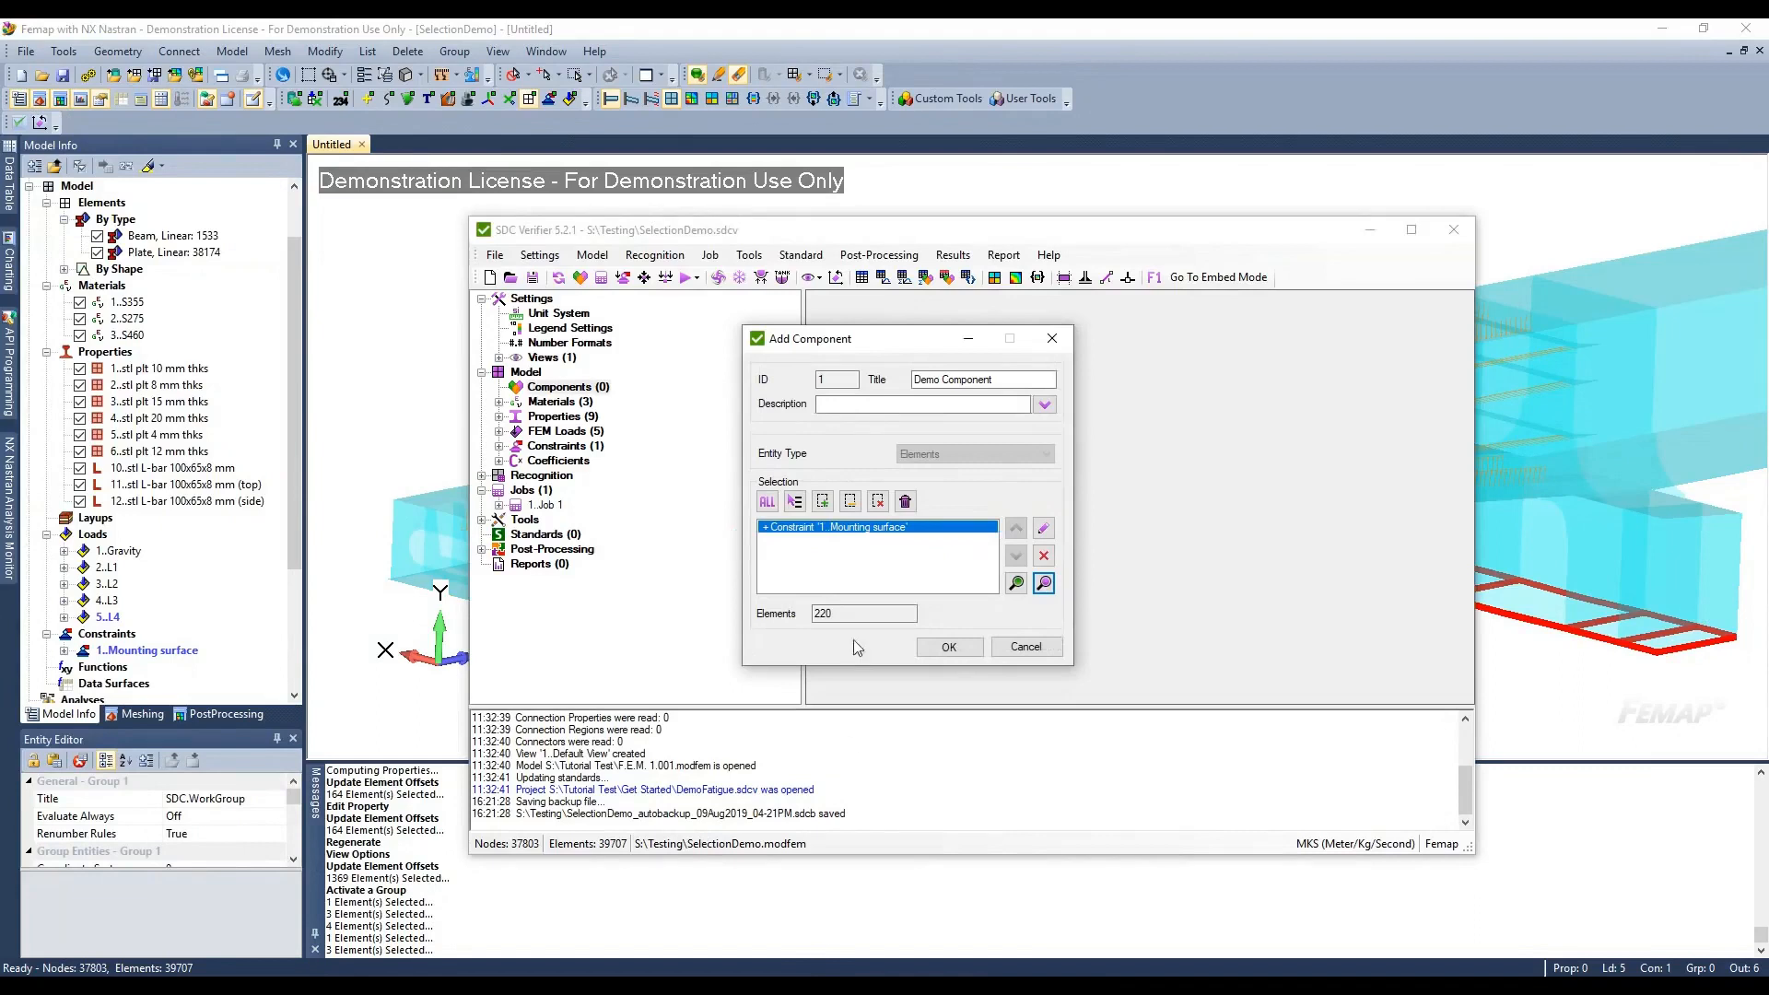
Extend the Mounting surface selection by adding the Add Attached rule twice
click(795, 501)
mouse_move(871, 728)
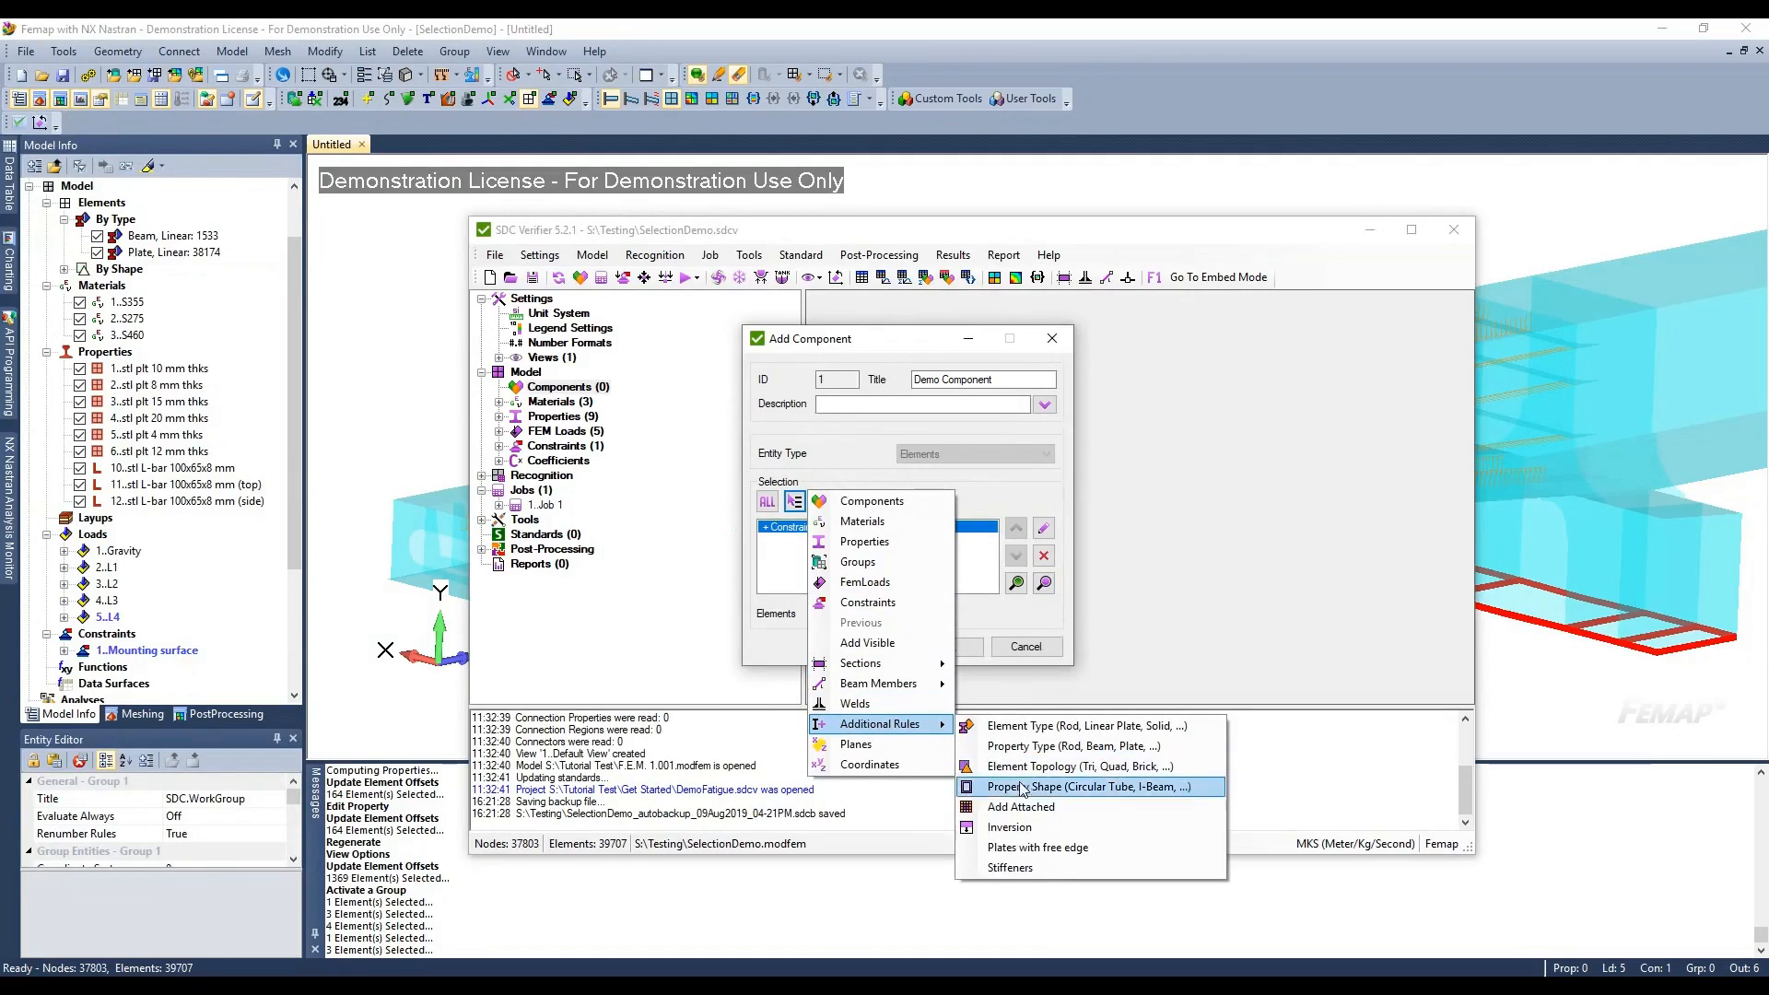
click(1020, 807)
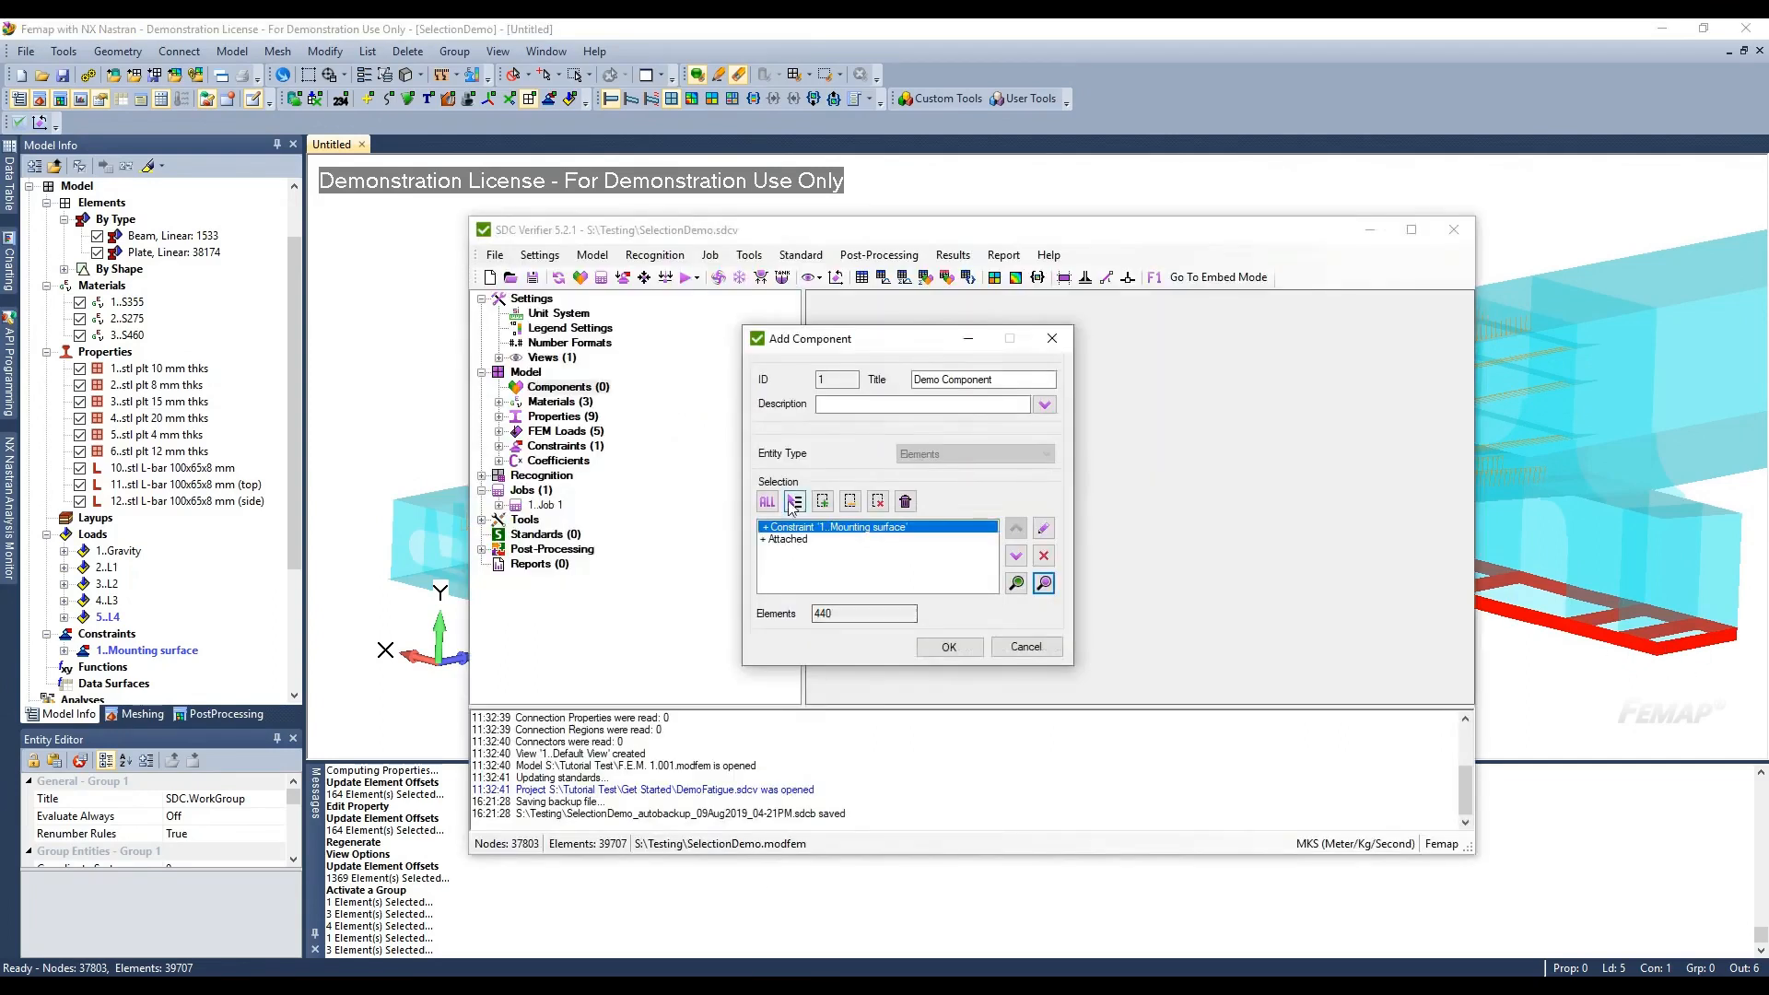
click(792, 503)
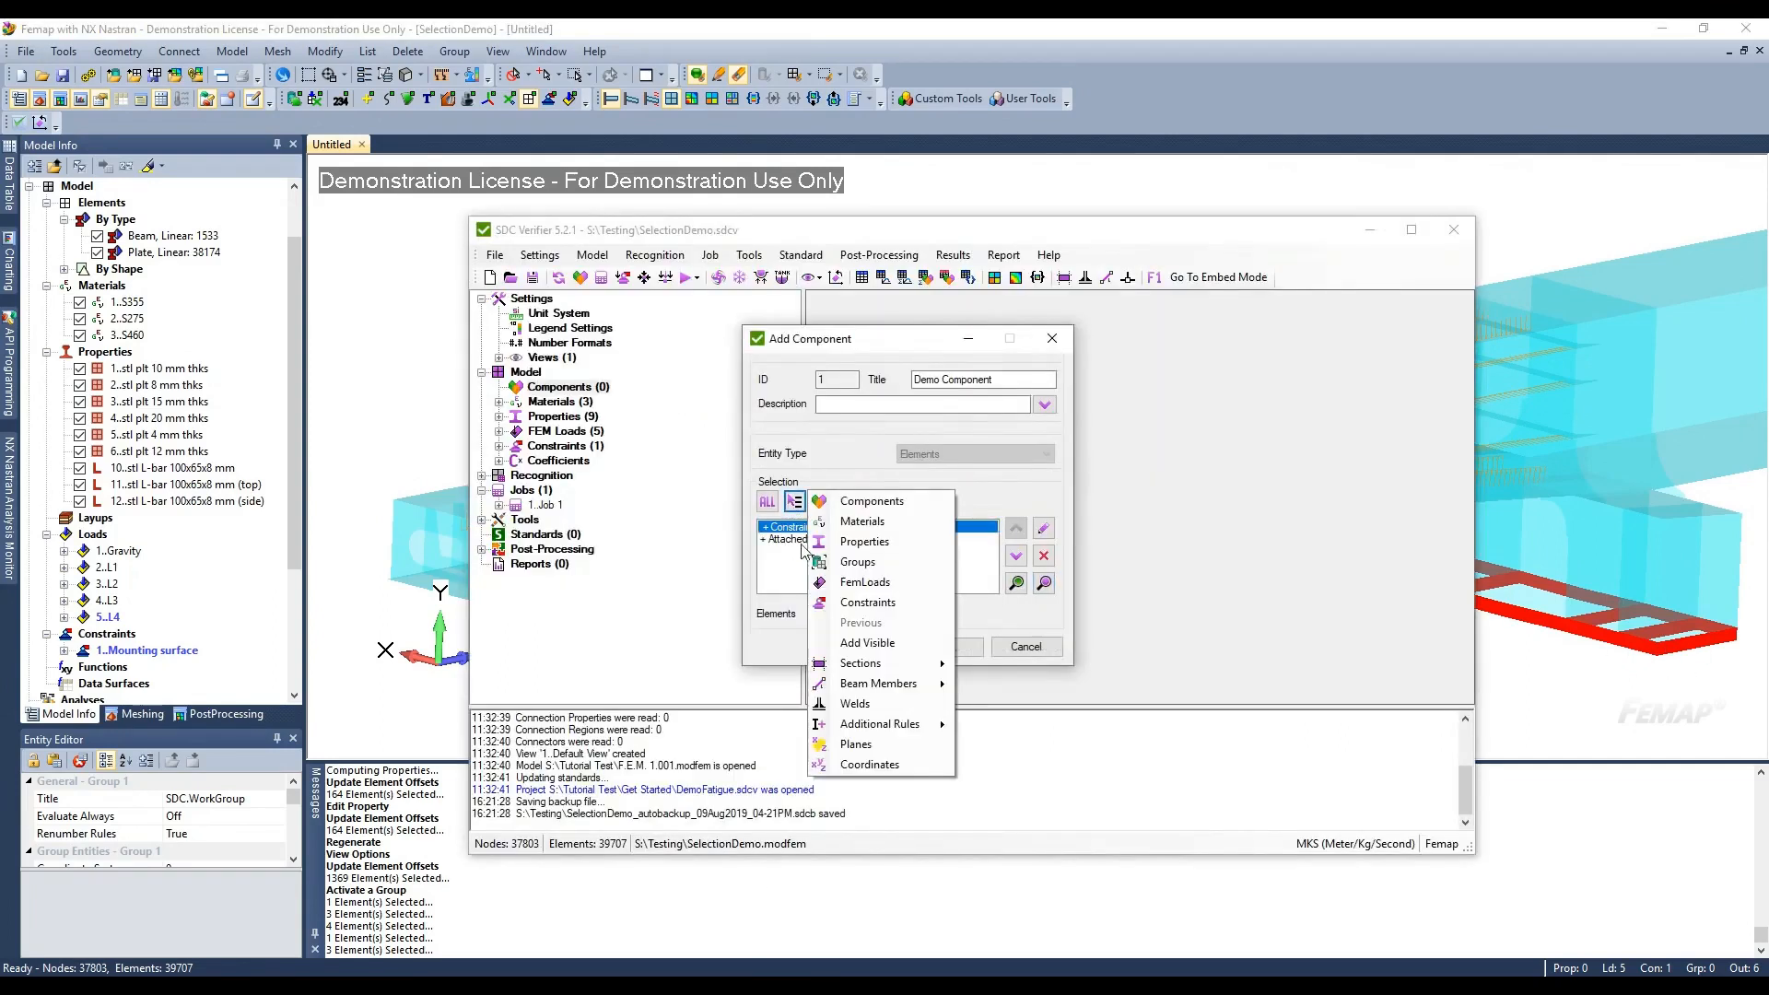
mouse_move(883, 726)
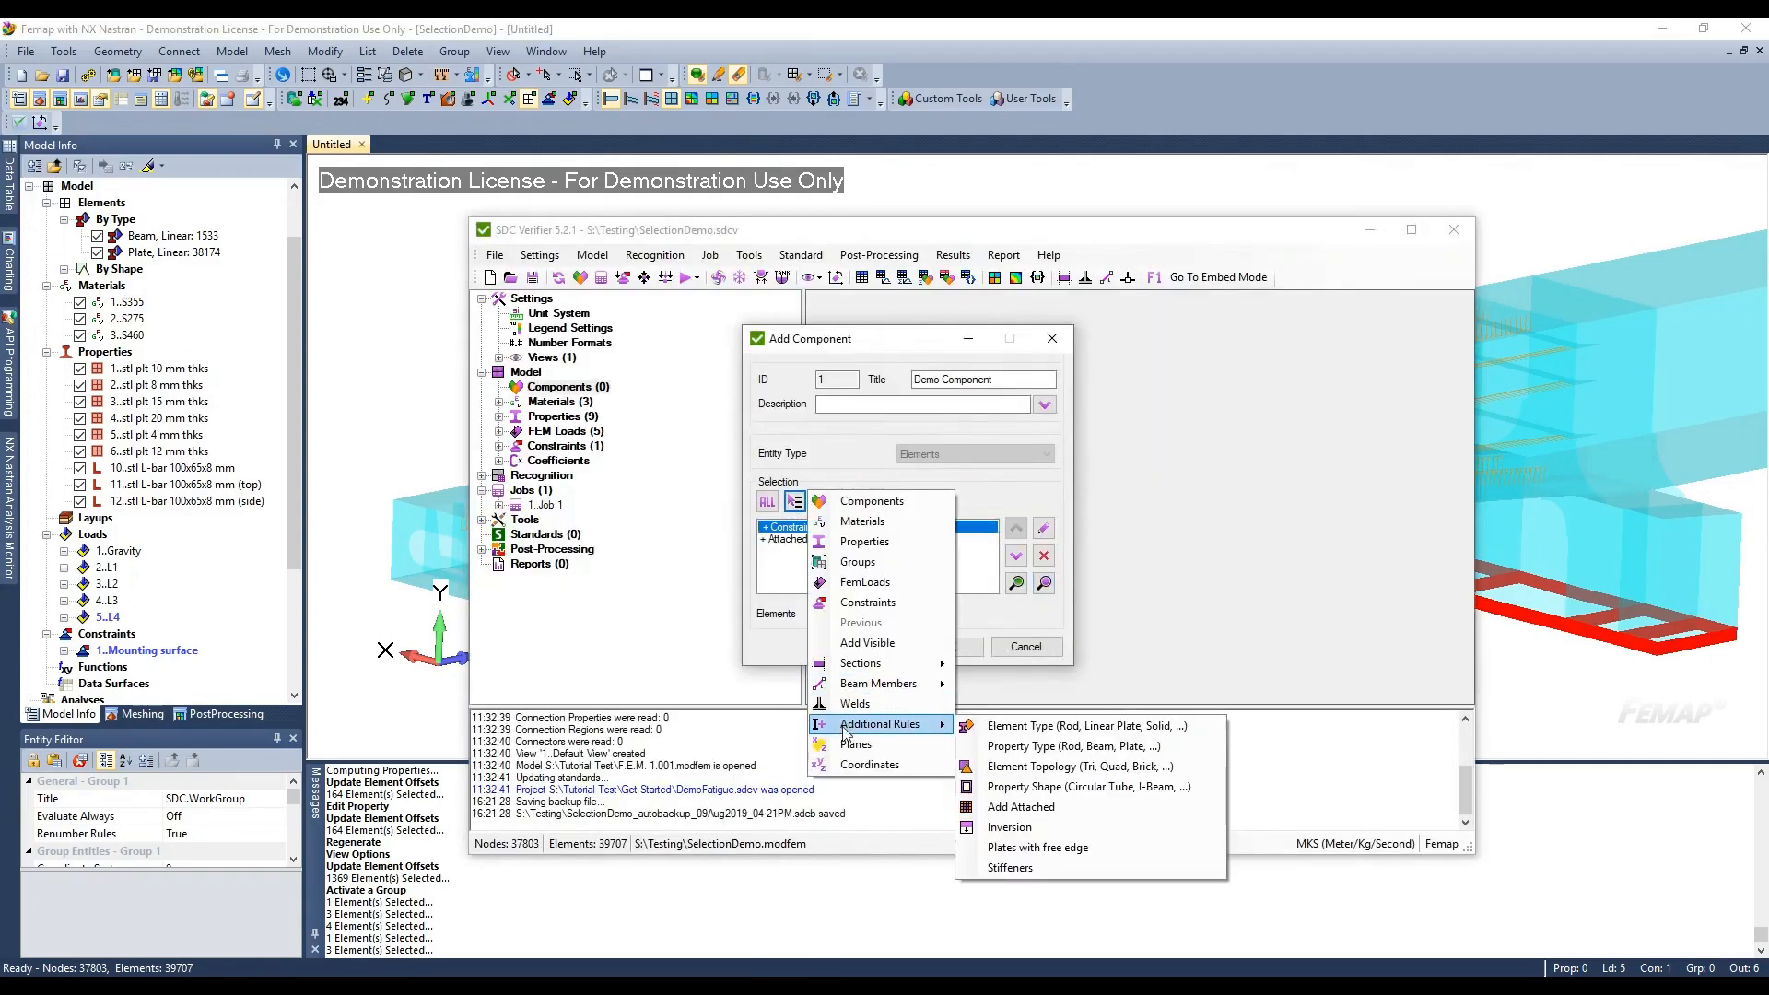
click(1019, 808)
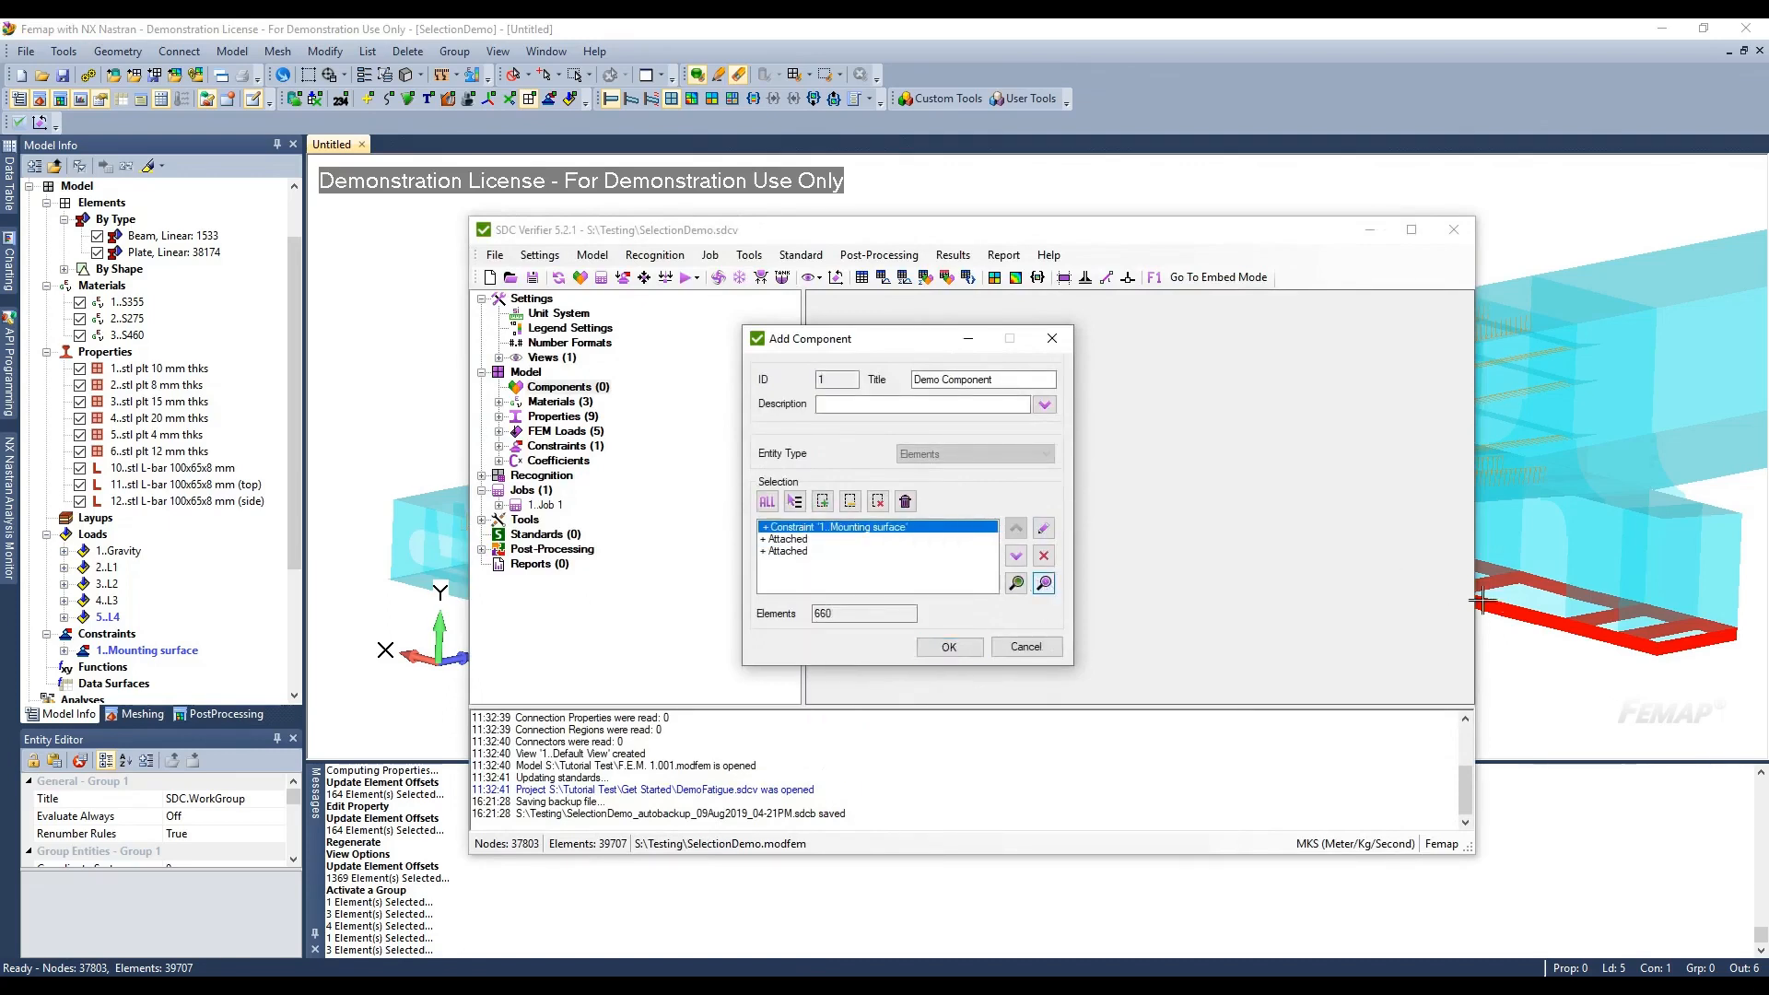
Preview only the selected elements in Femap and turn the mesh edge display on
click(1543, 638)
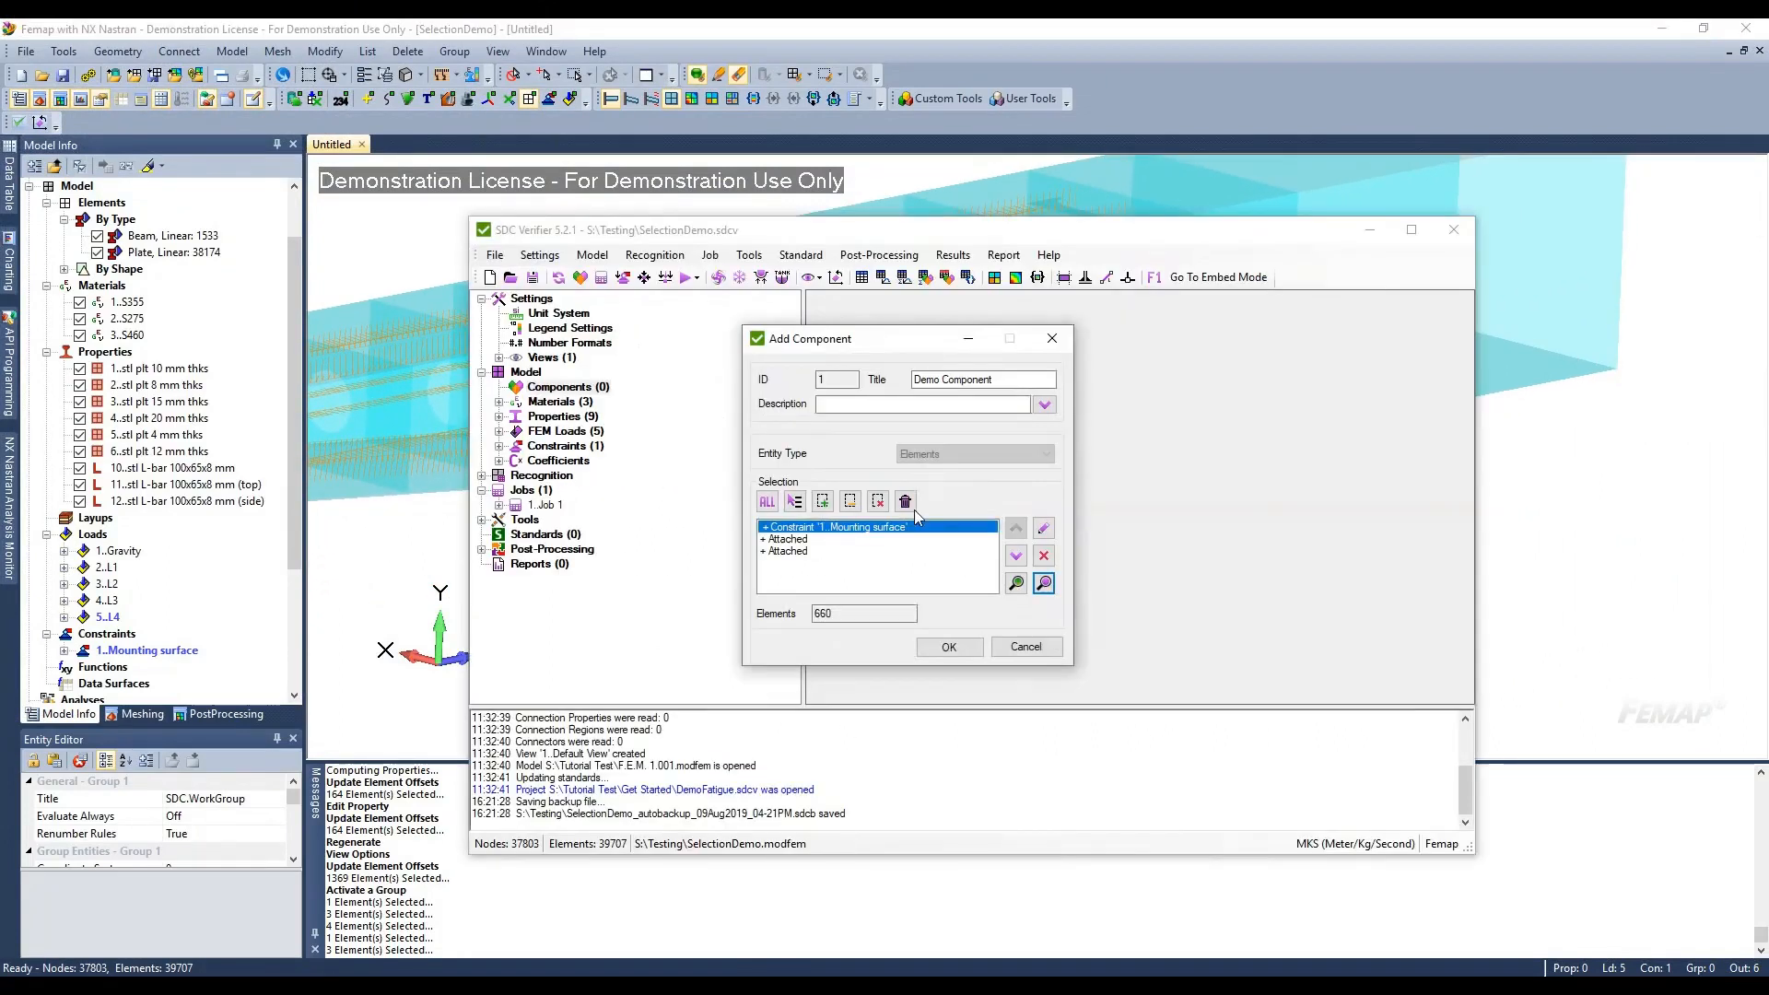
click(1022, 561)
click(455, 76)
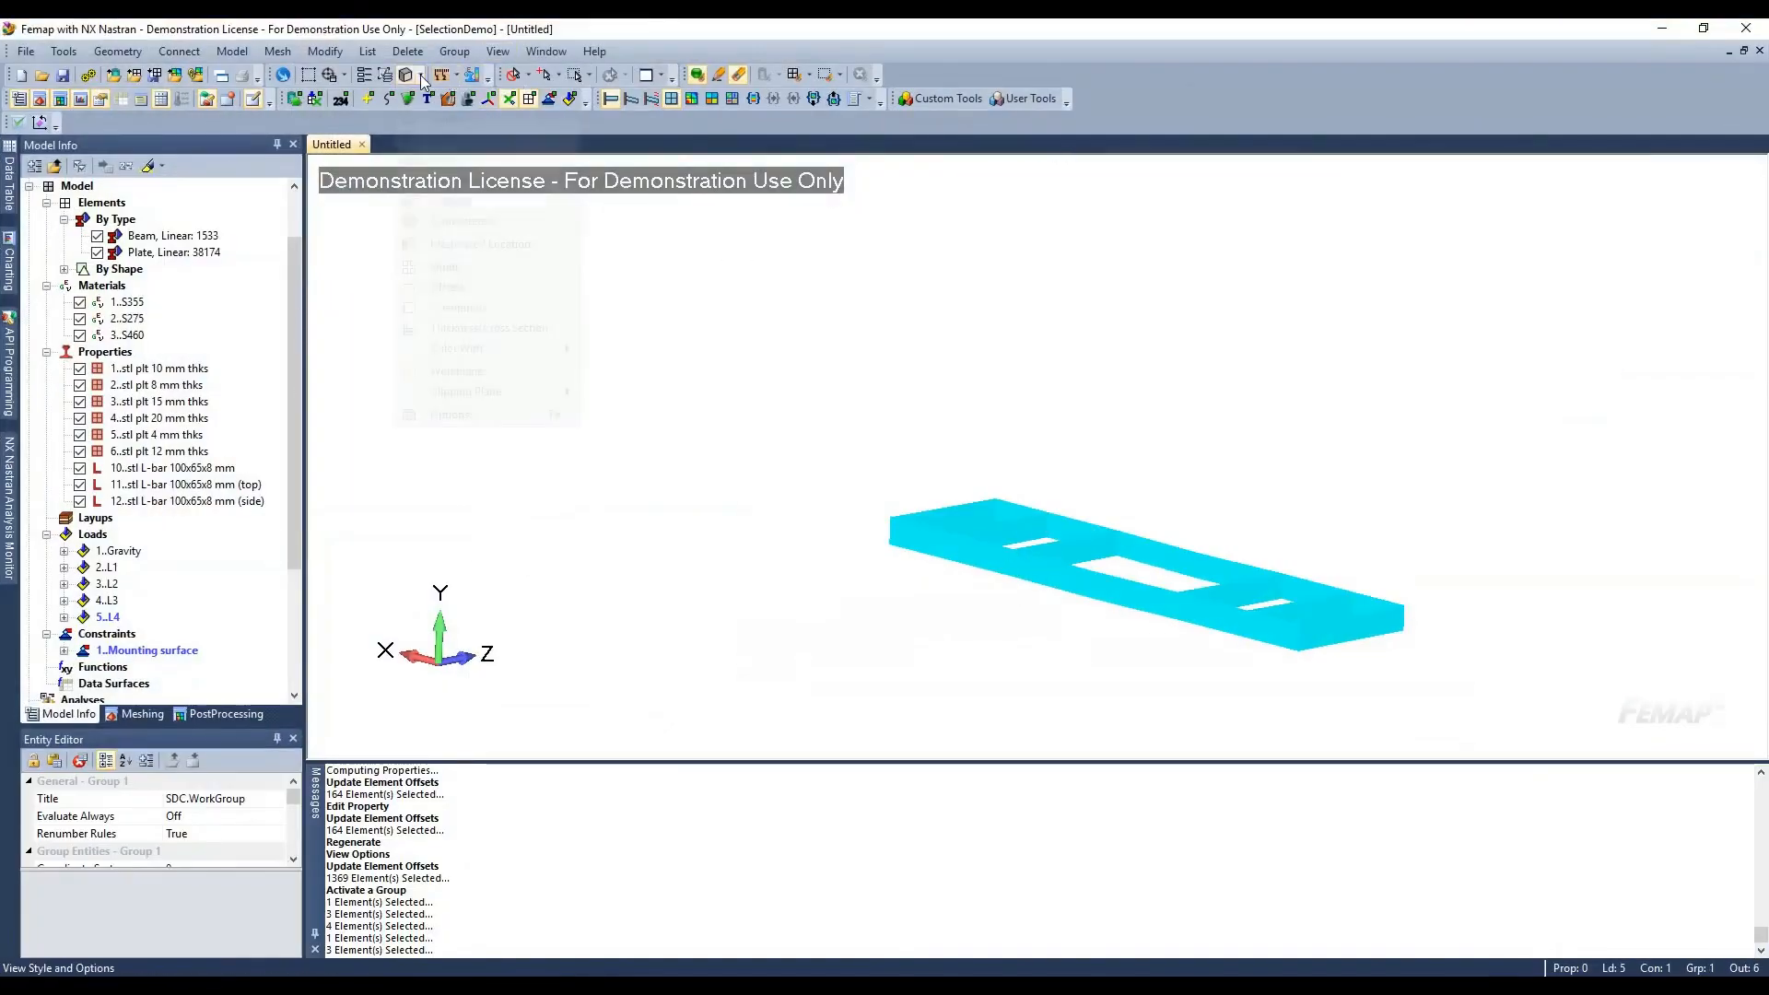
click(445, 183)
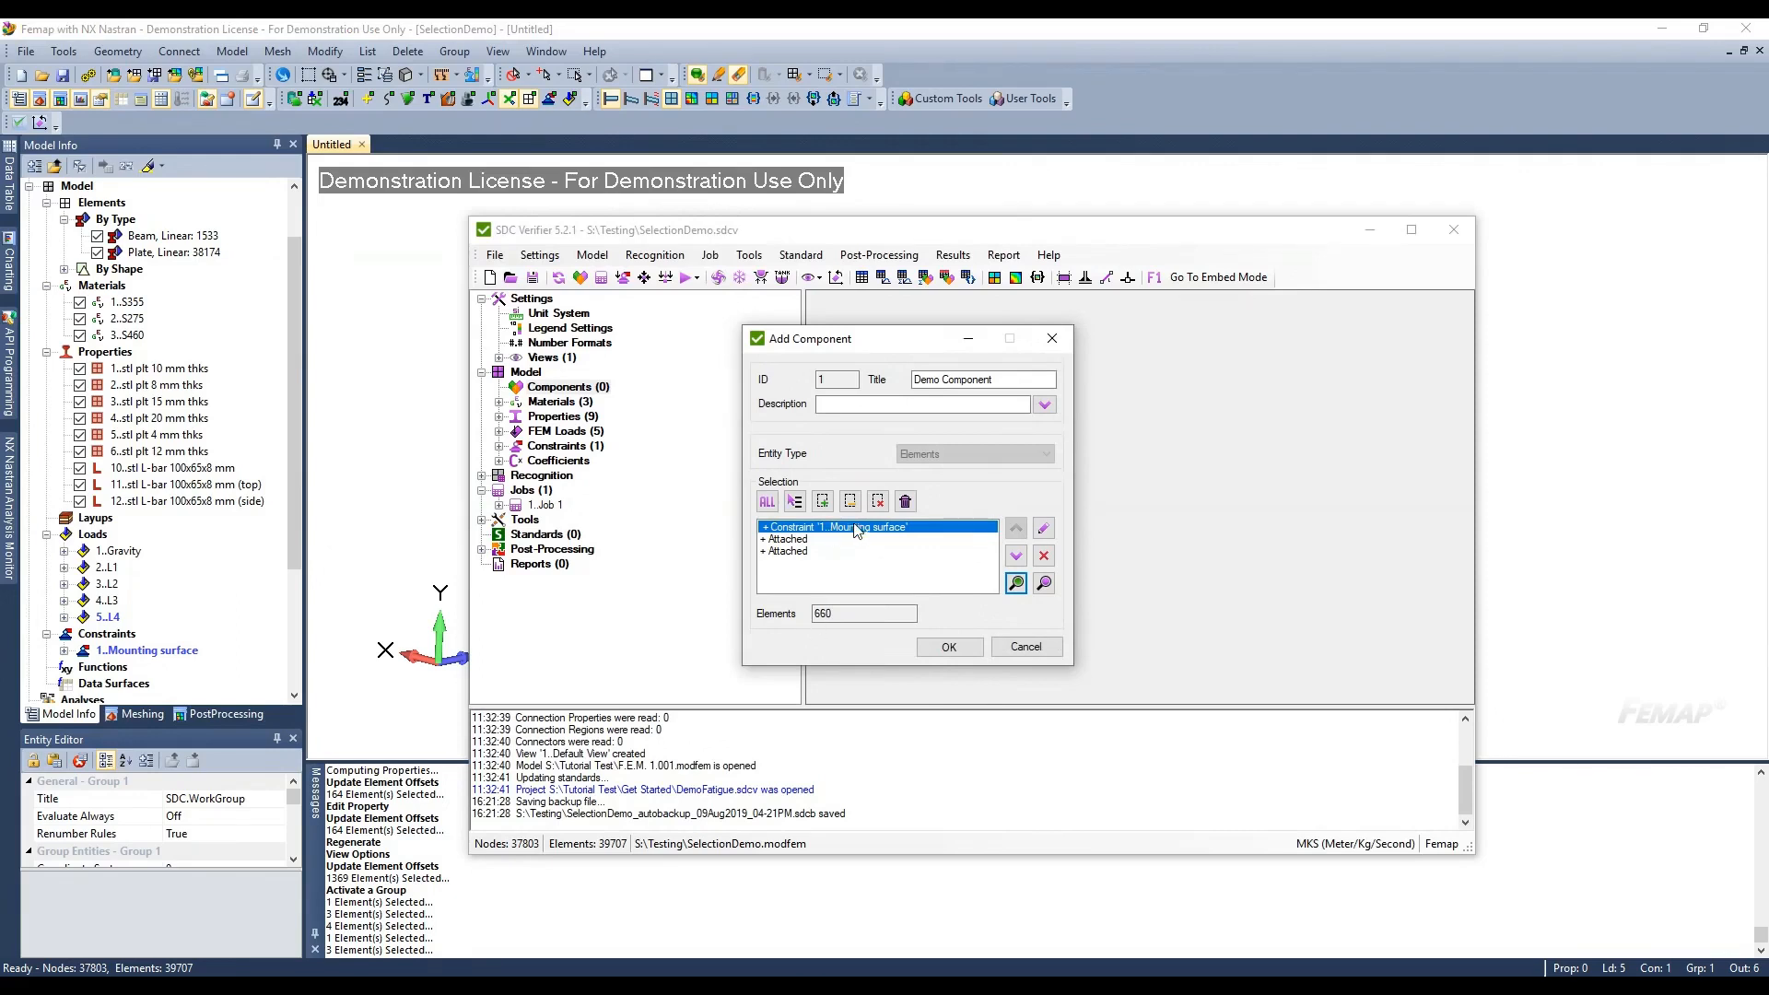
Add a Plates with free edge condition using the Add operation and remove the Mounting surface and both Attached conditions
click(794, 502)
mouse_move(860, 727)
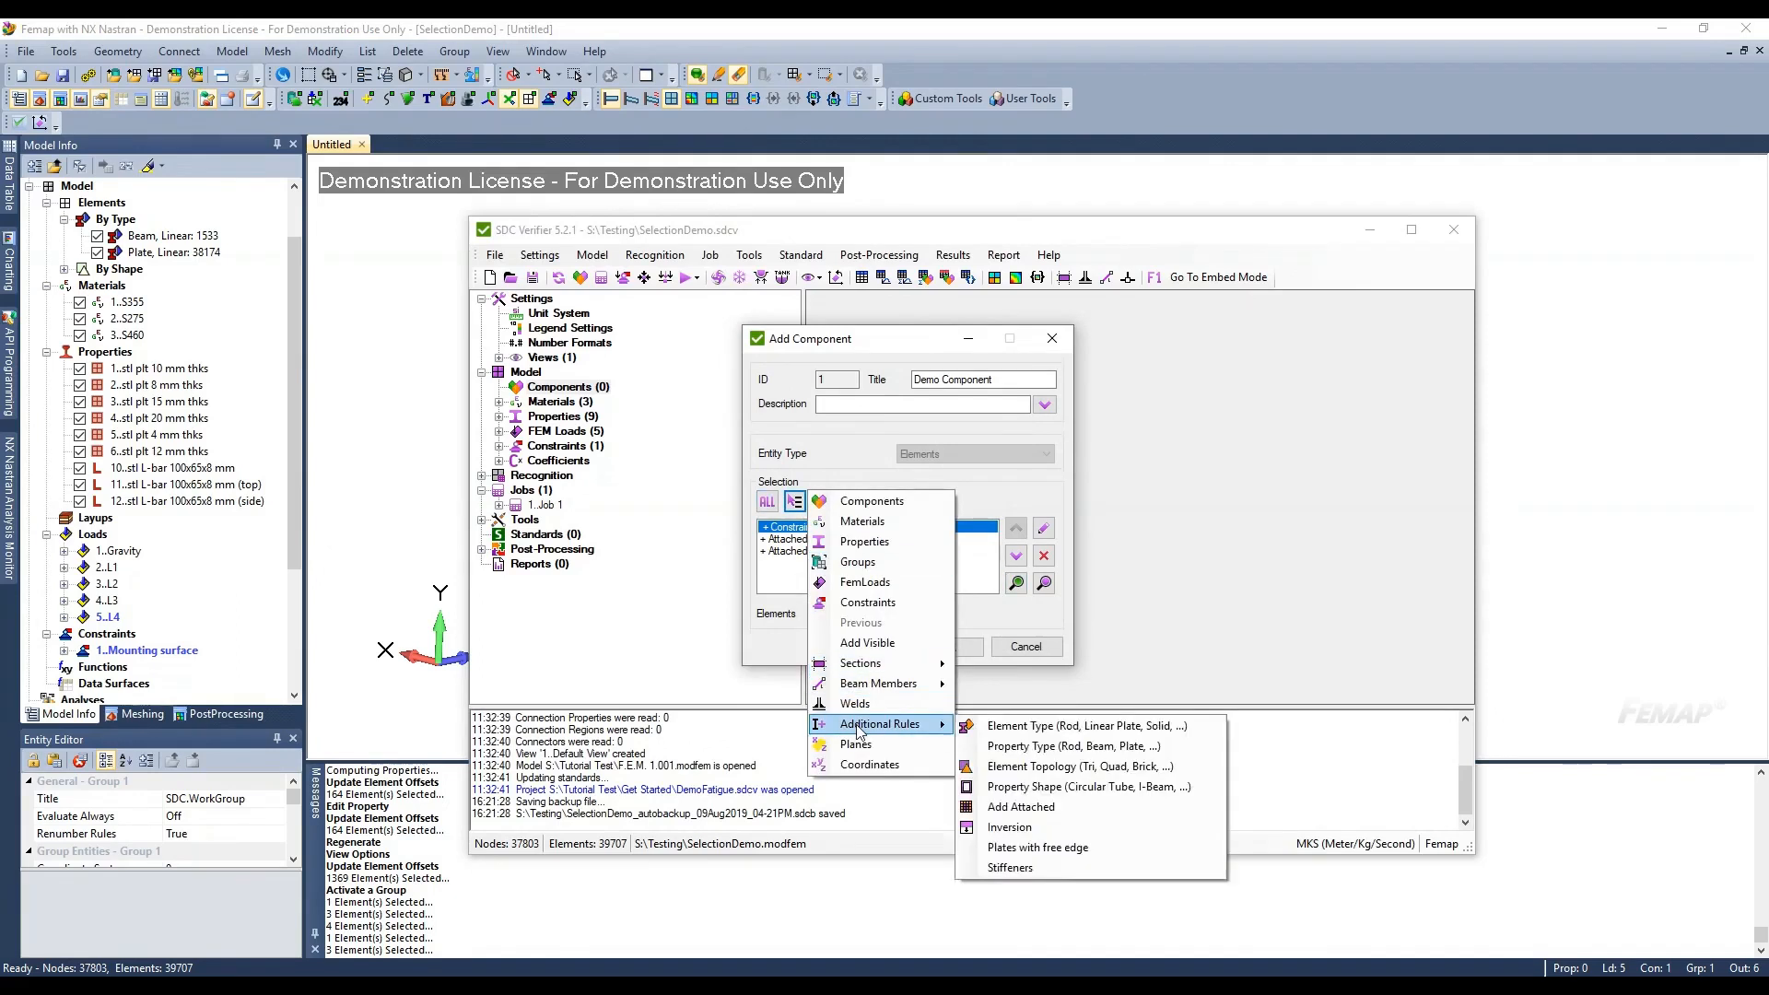
click(1039, 848)
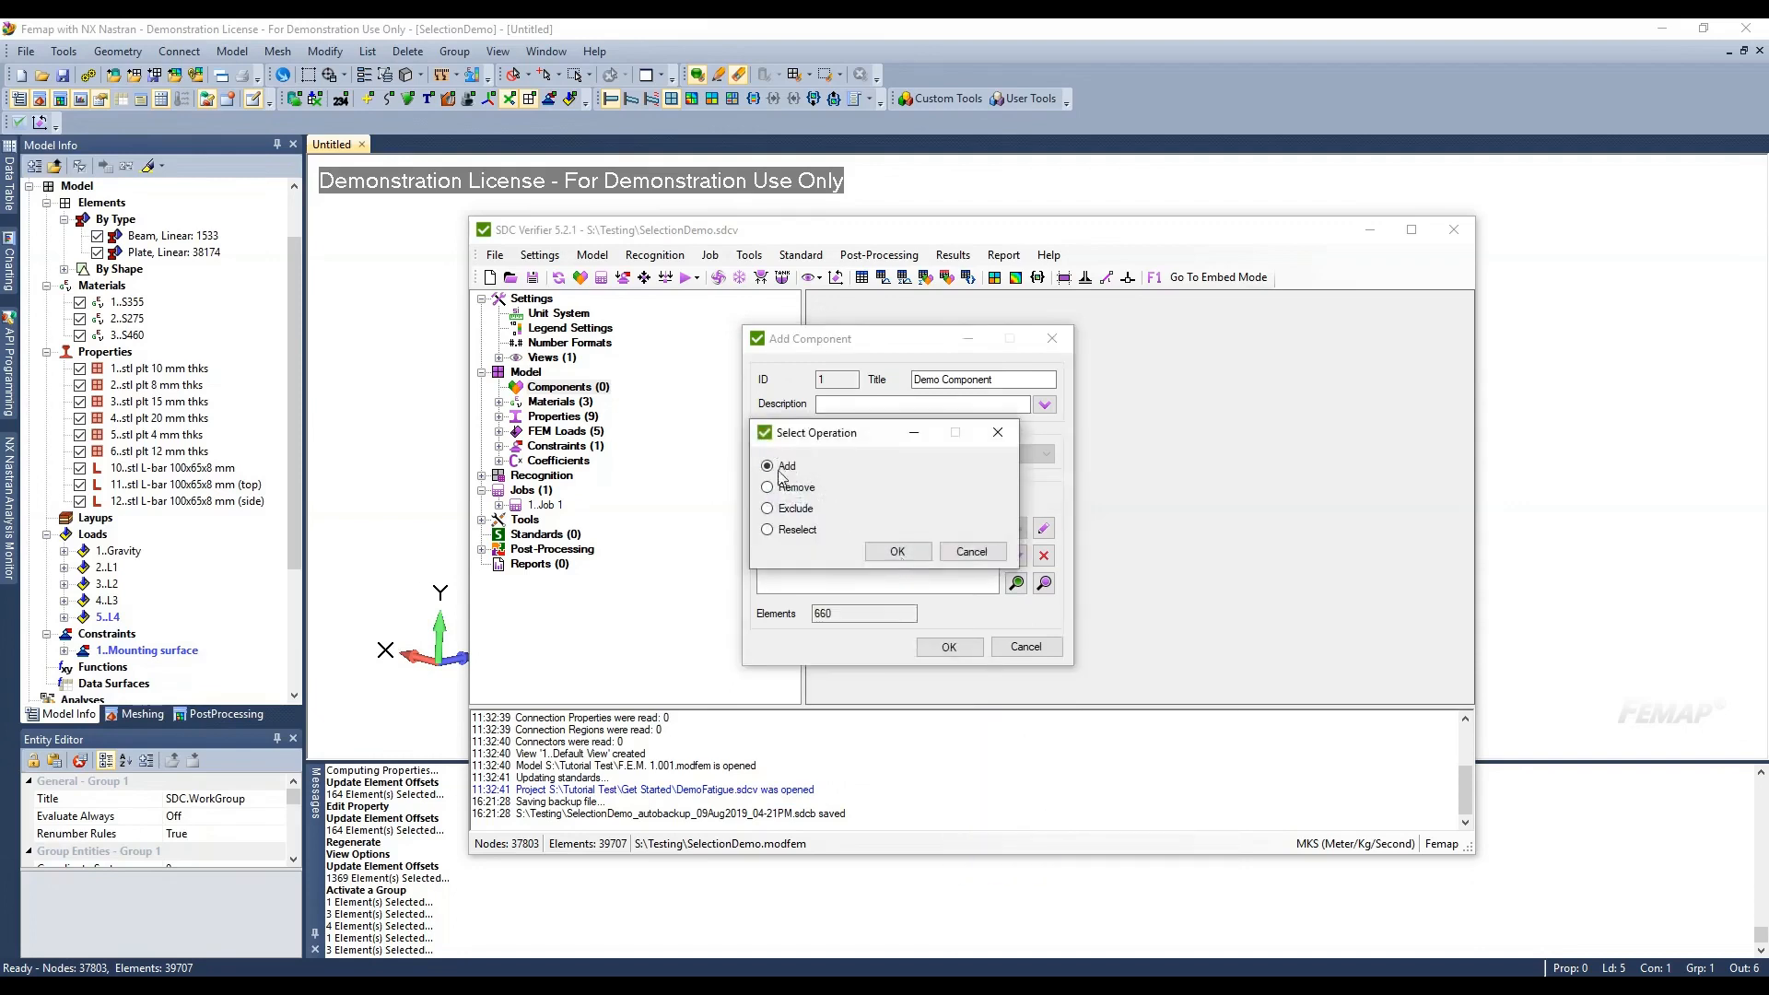
click(871, 553)
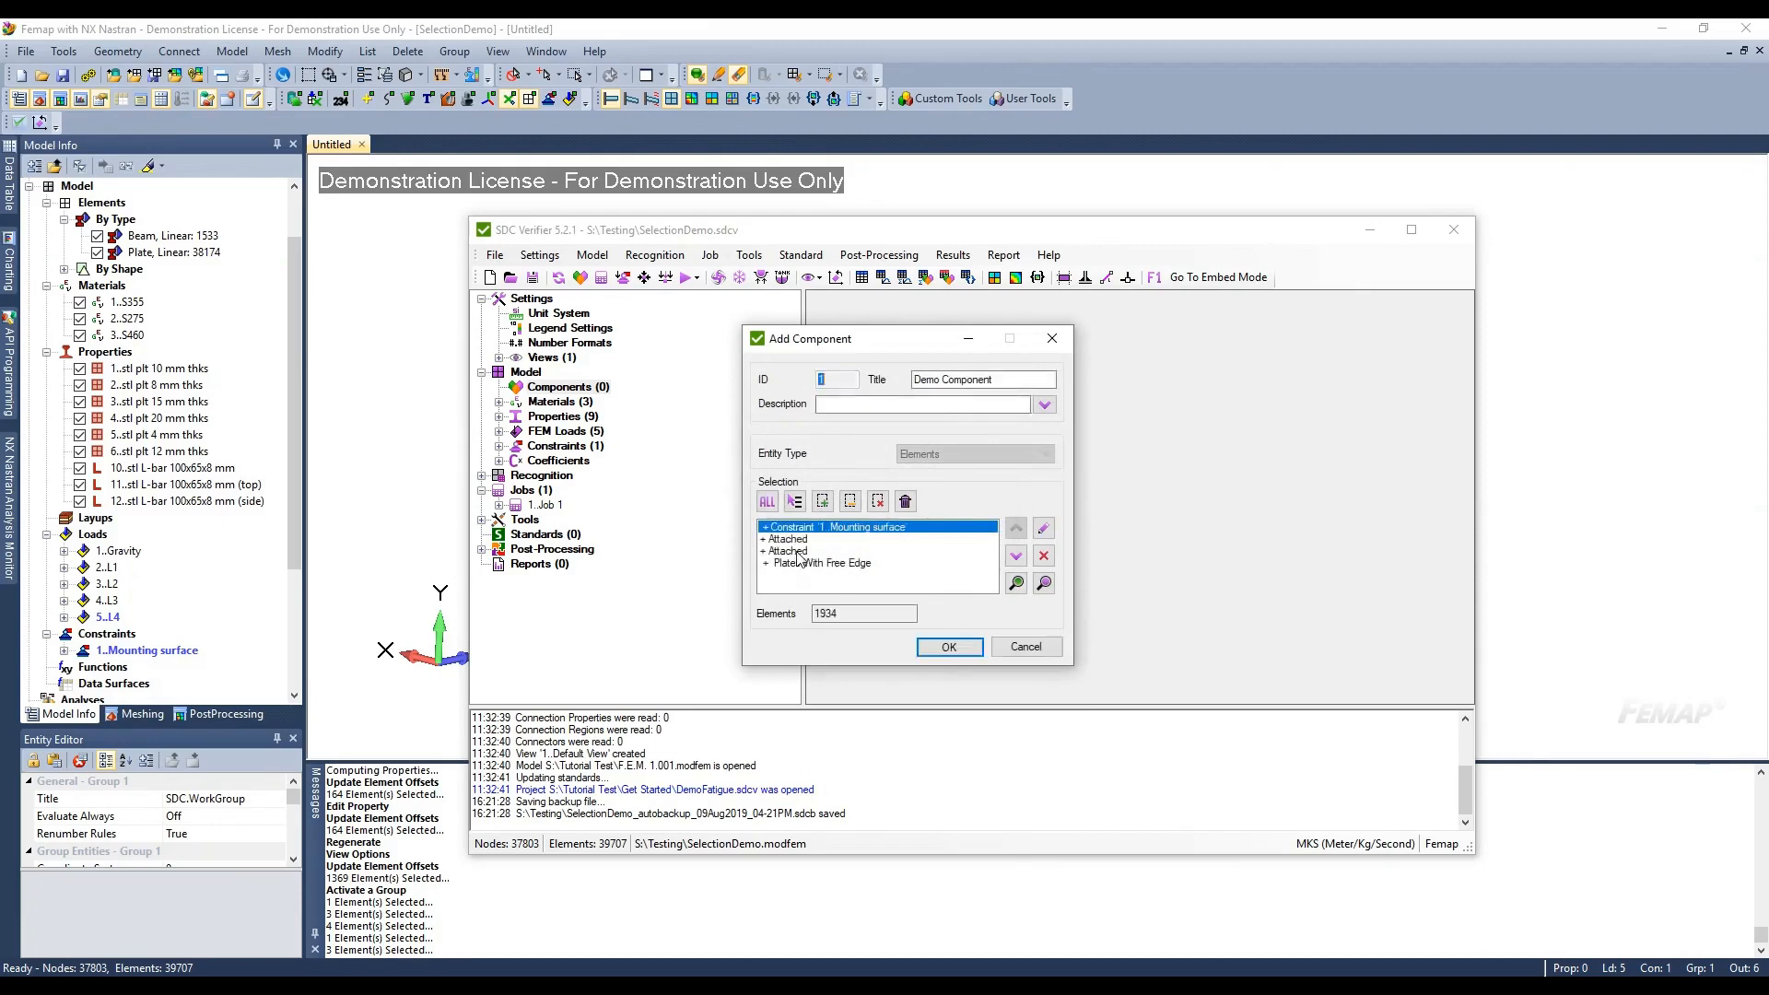
drag(793, 551, 819, 535)
click(1043, 555)
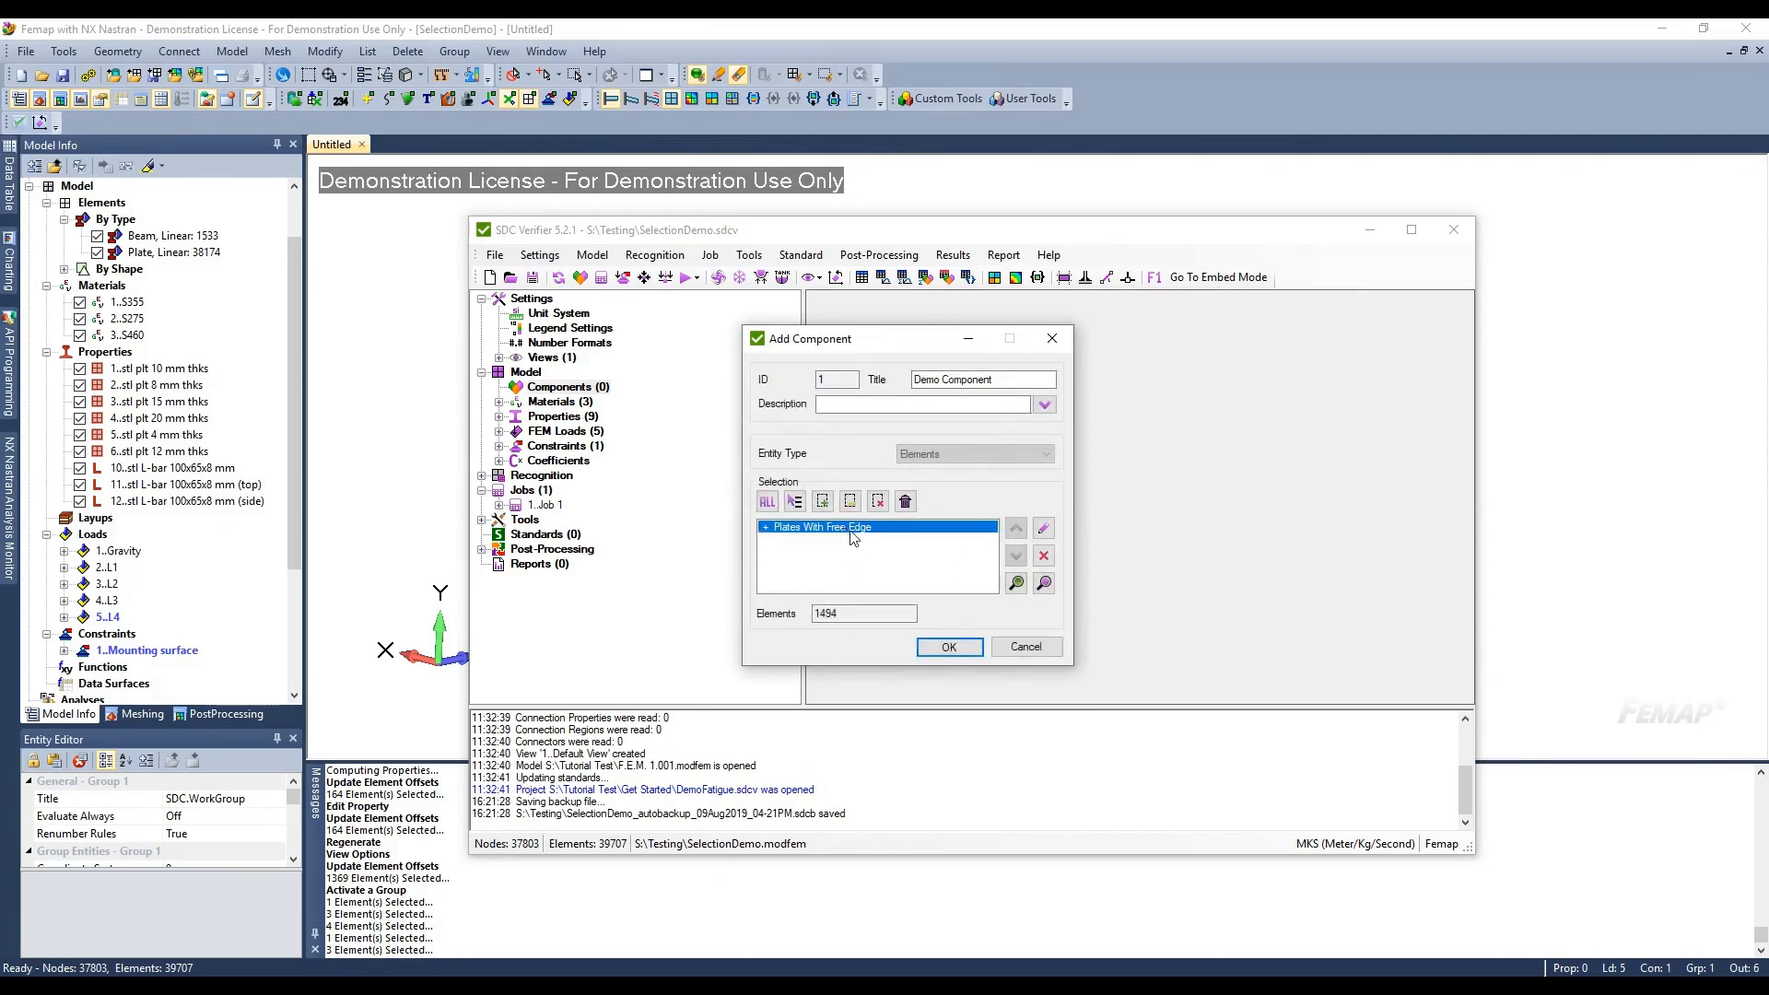
Highlight the plates with free edge in Femap and examine them along the structure
click(1045, 585)
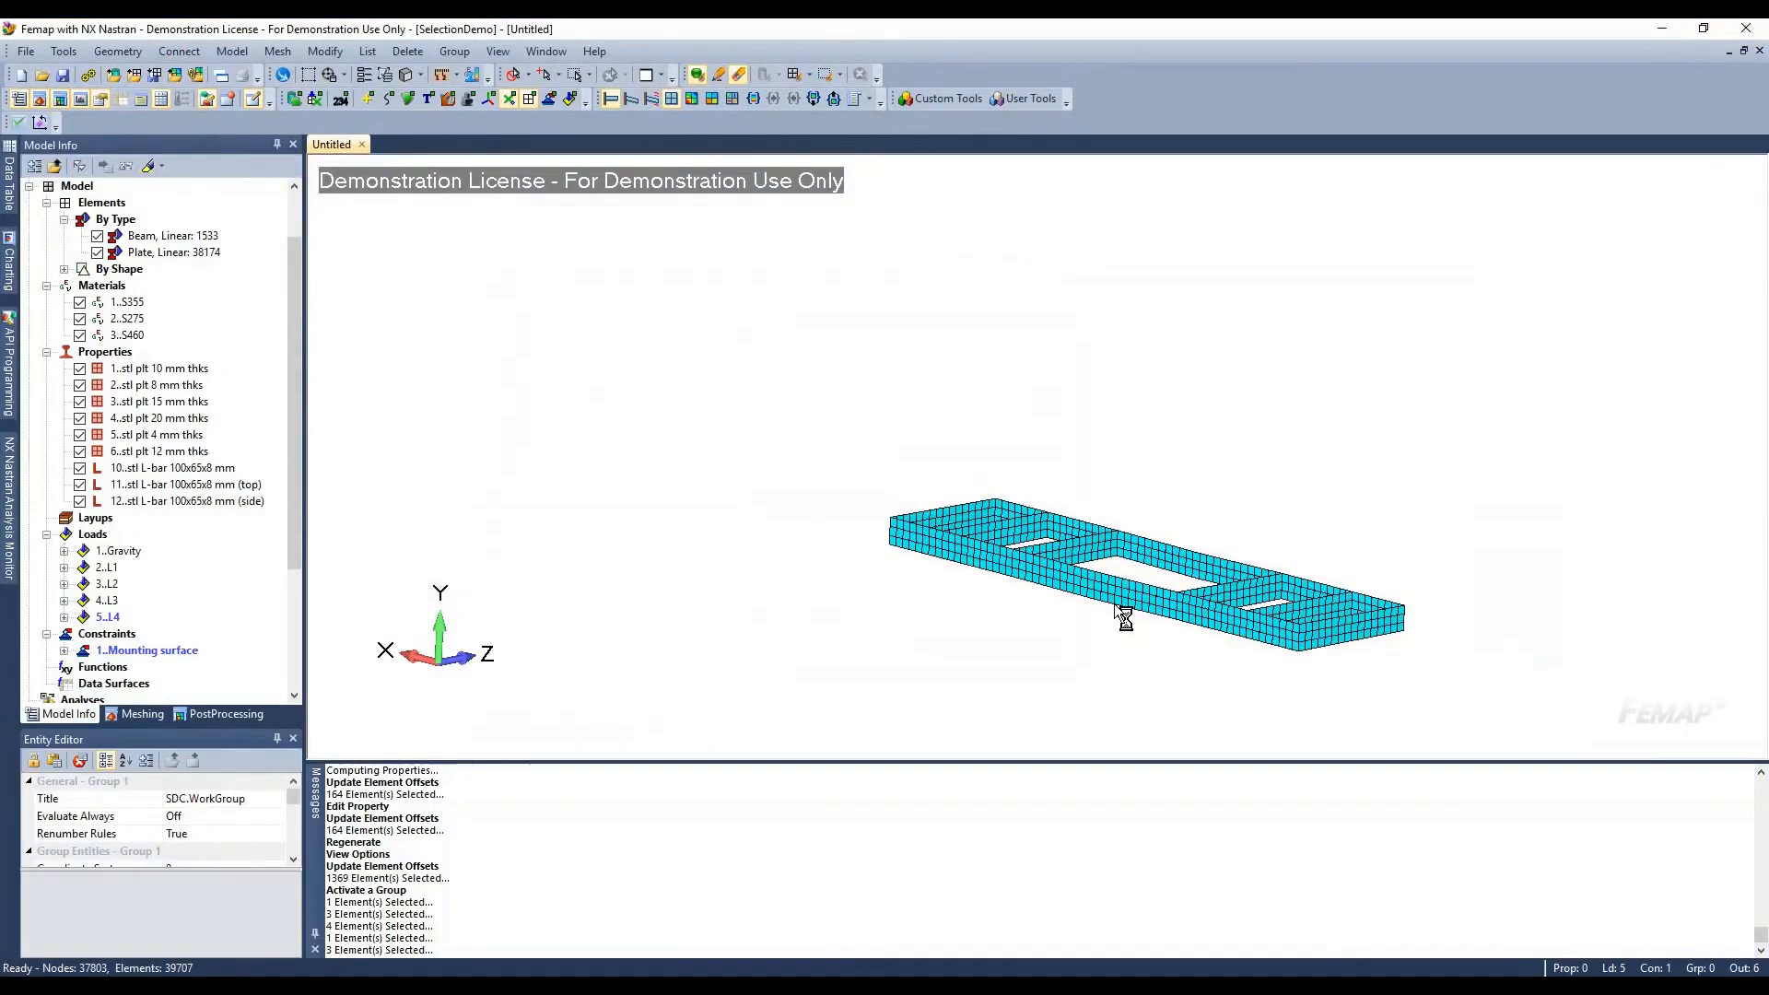
scroll(1125, 486, down, 5)
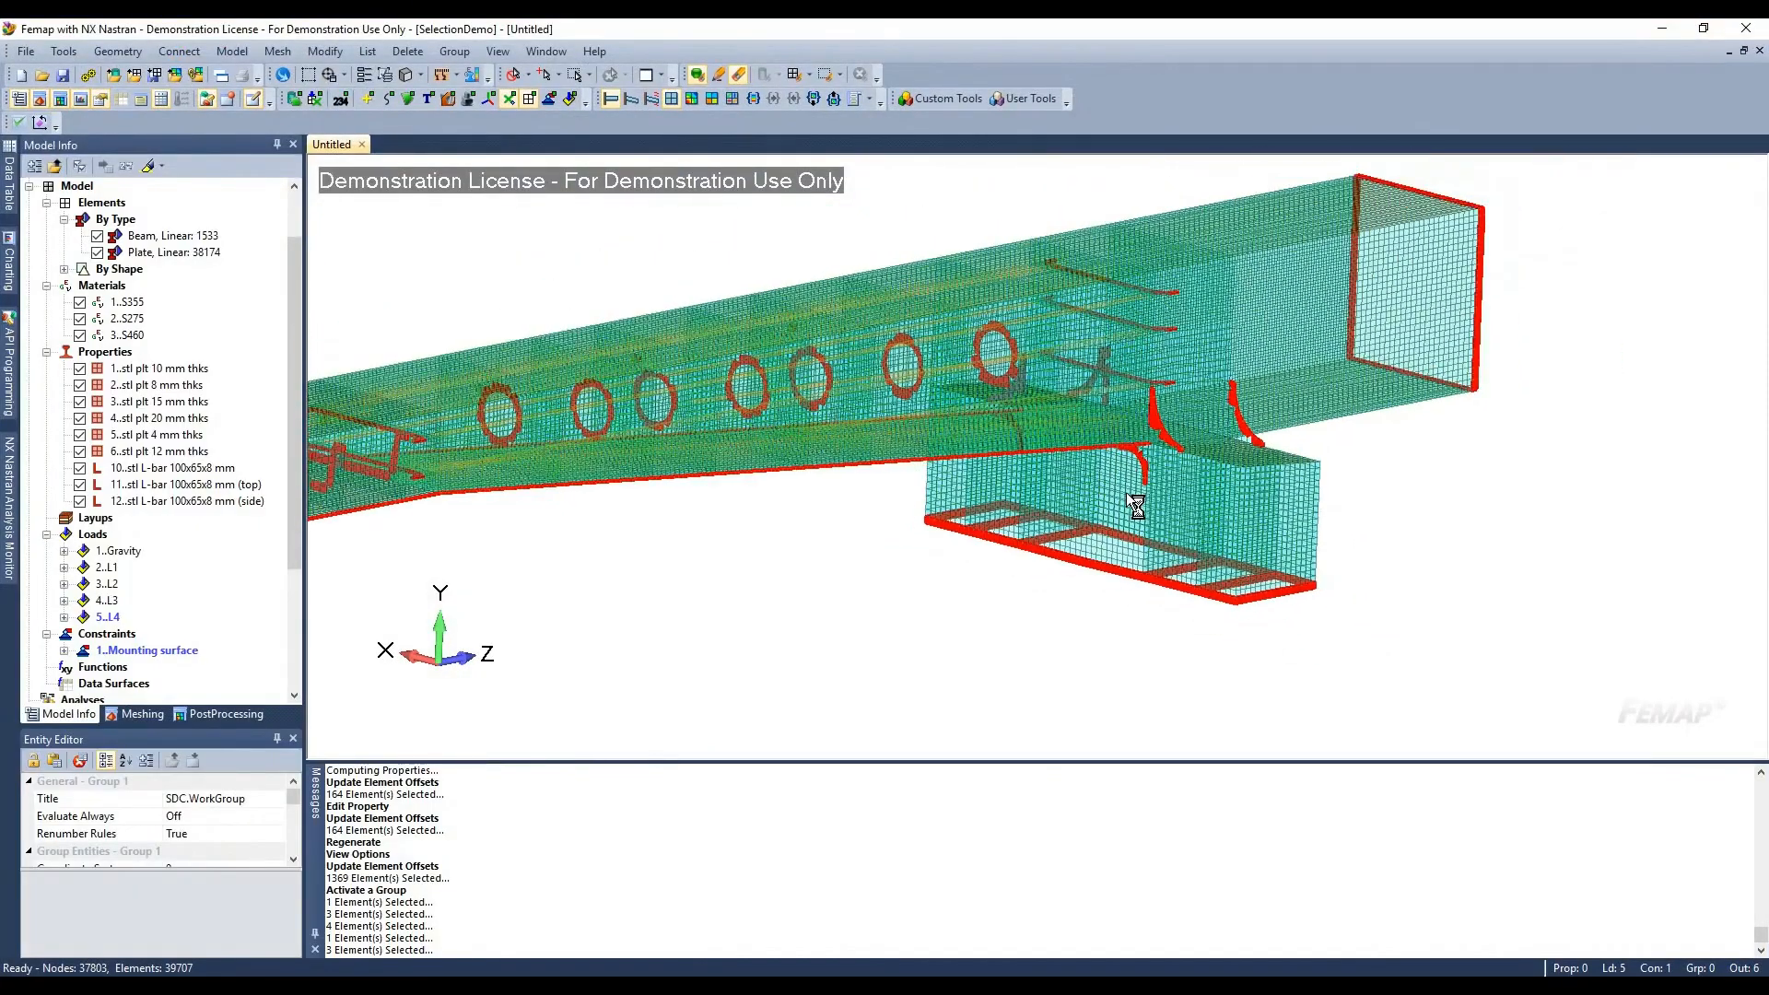
ctrl+middle_drag(785, 465, 1004, 500)
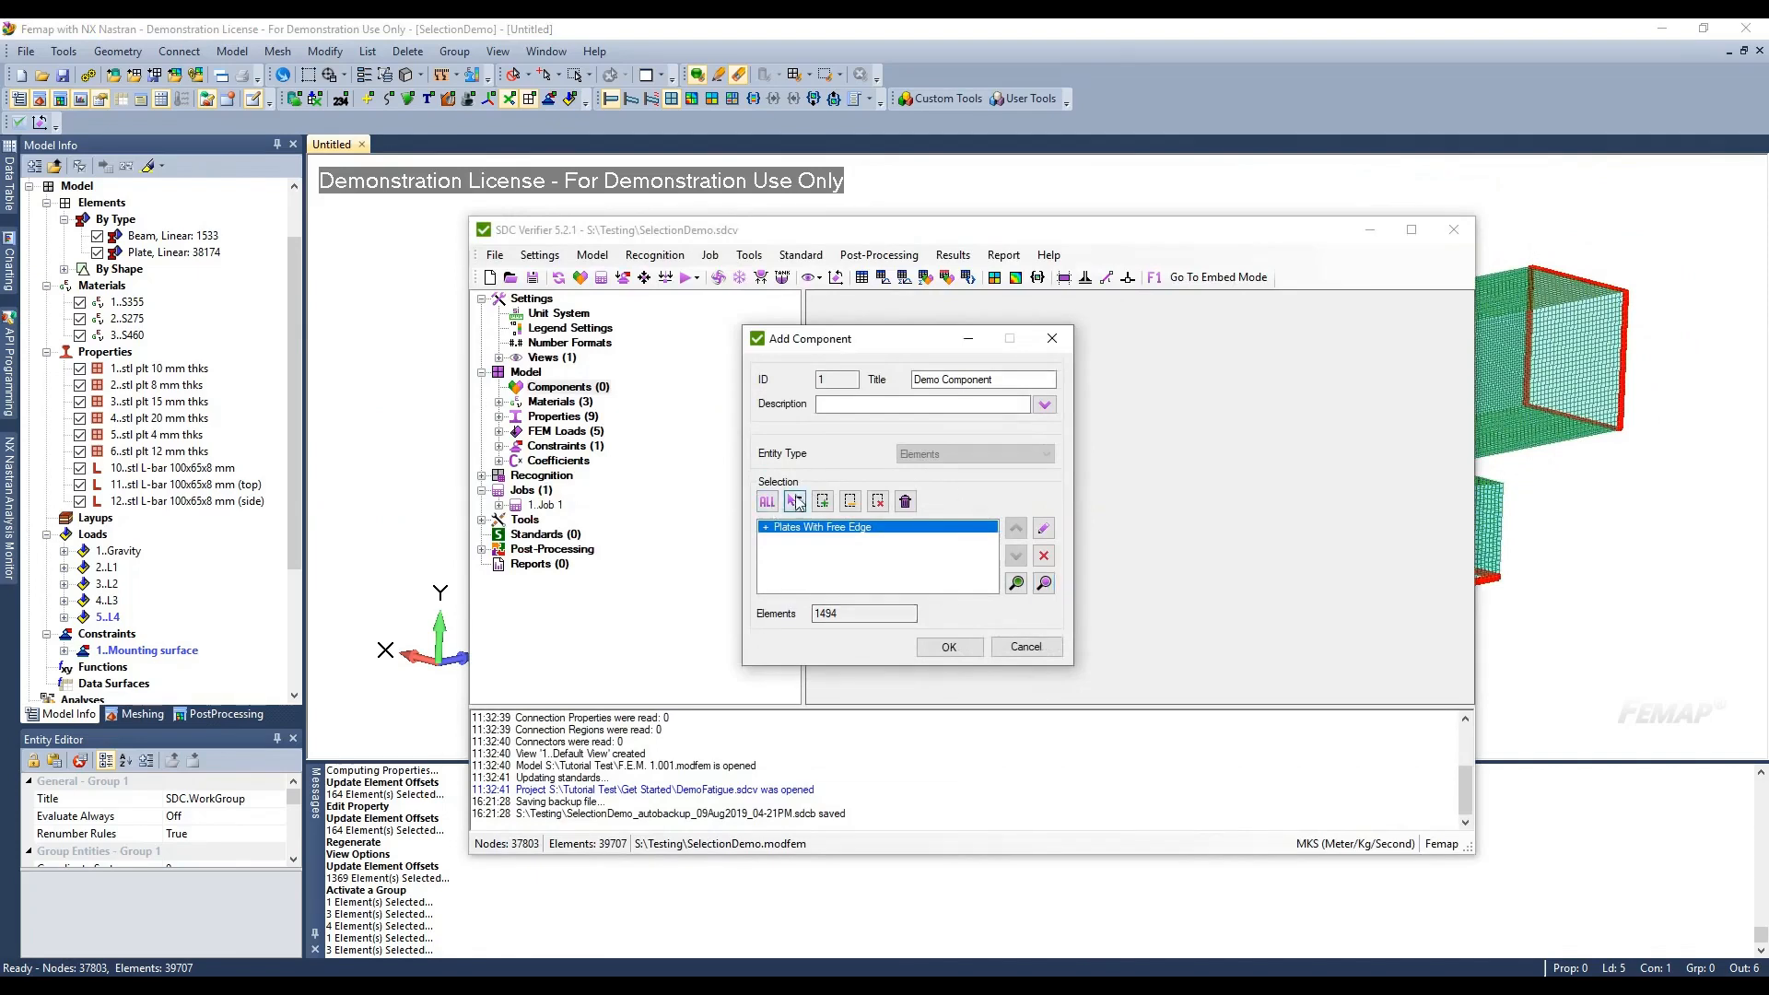
Add a weld rule covering all welds, weld exceptions and plate free edges, and preview its elements in Femap
click(796, 502)
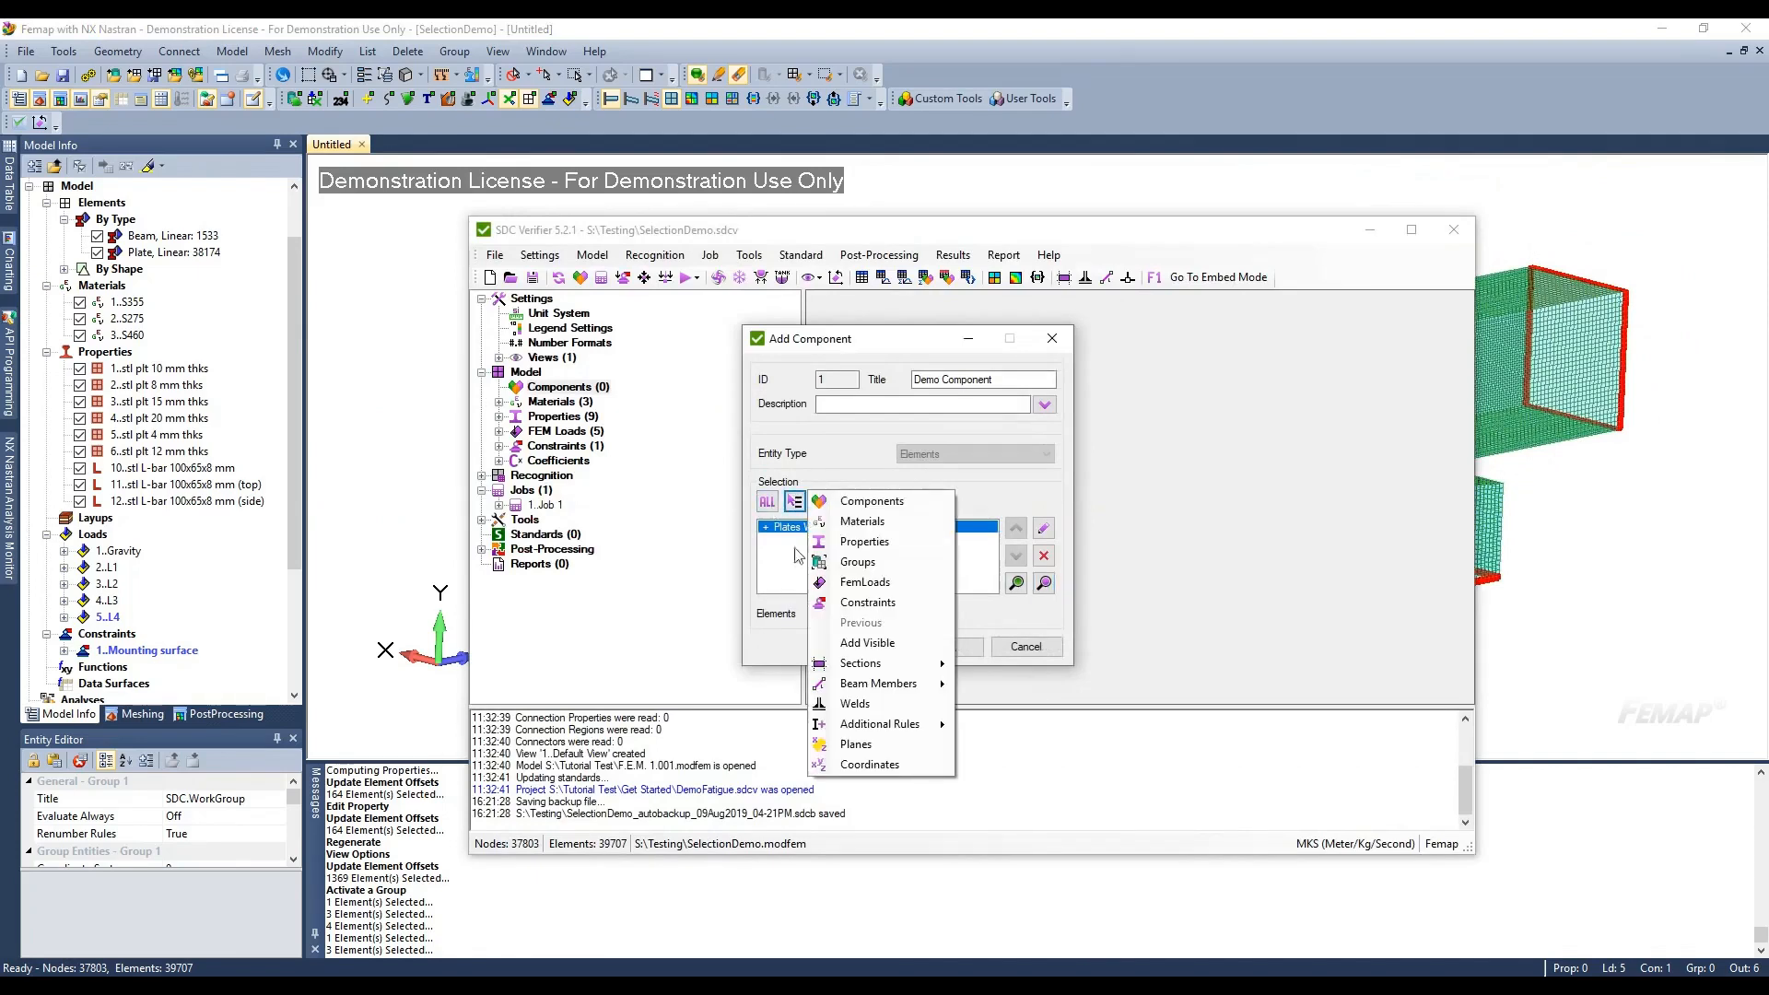
click(829, 707)
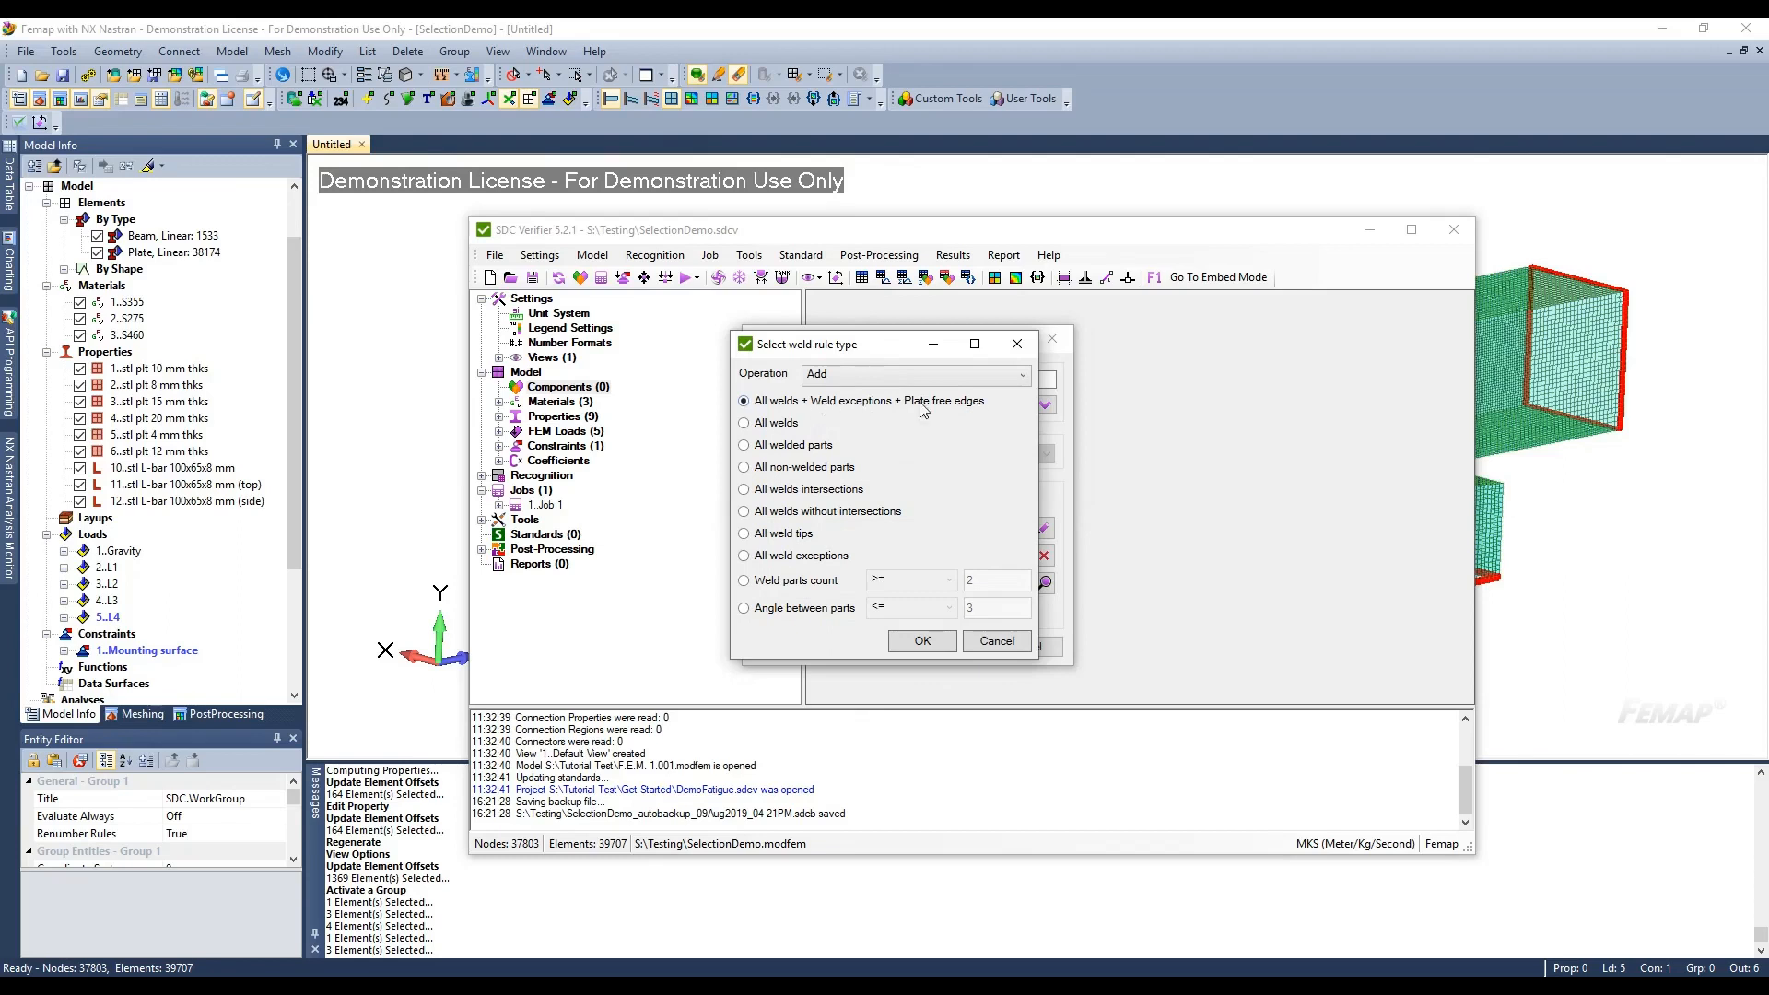
click(921, 640)
click(1044, 583)
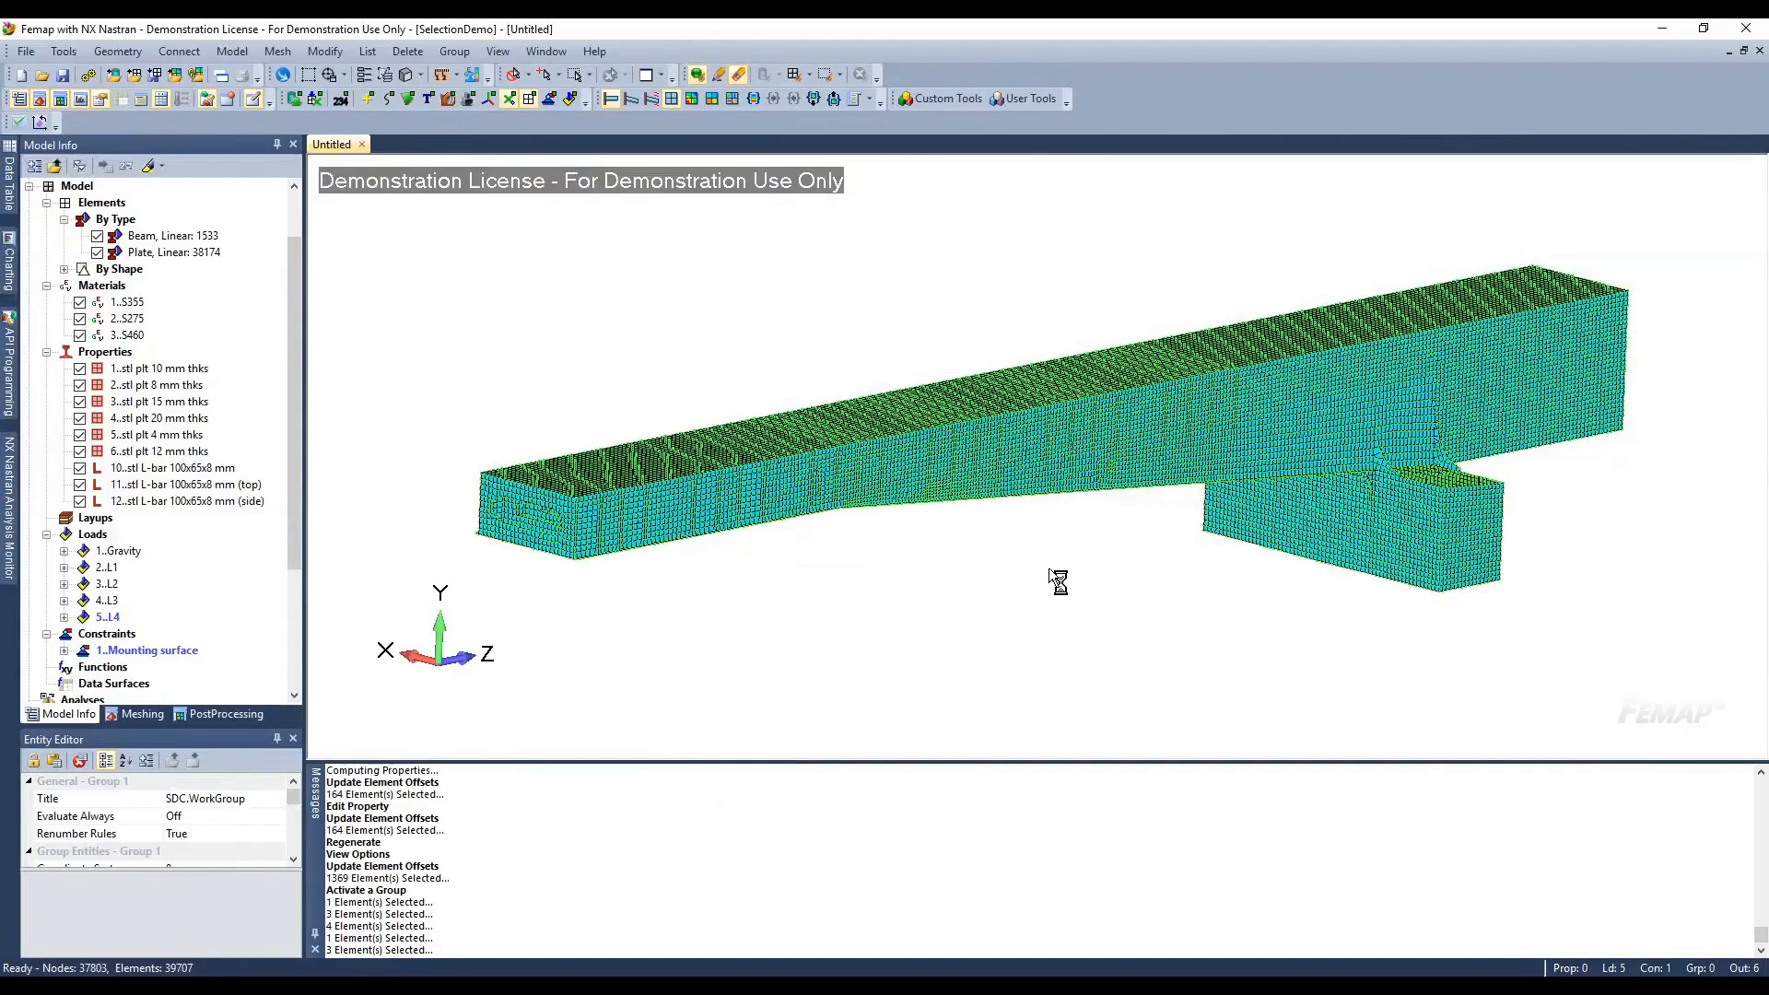
mouse_move(1480, 394)
middle_down()
mouse_move(1364, 411)
mouse_move(1425, 396)
mouse_move(1548, 417)
middle_up()
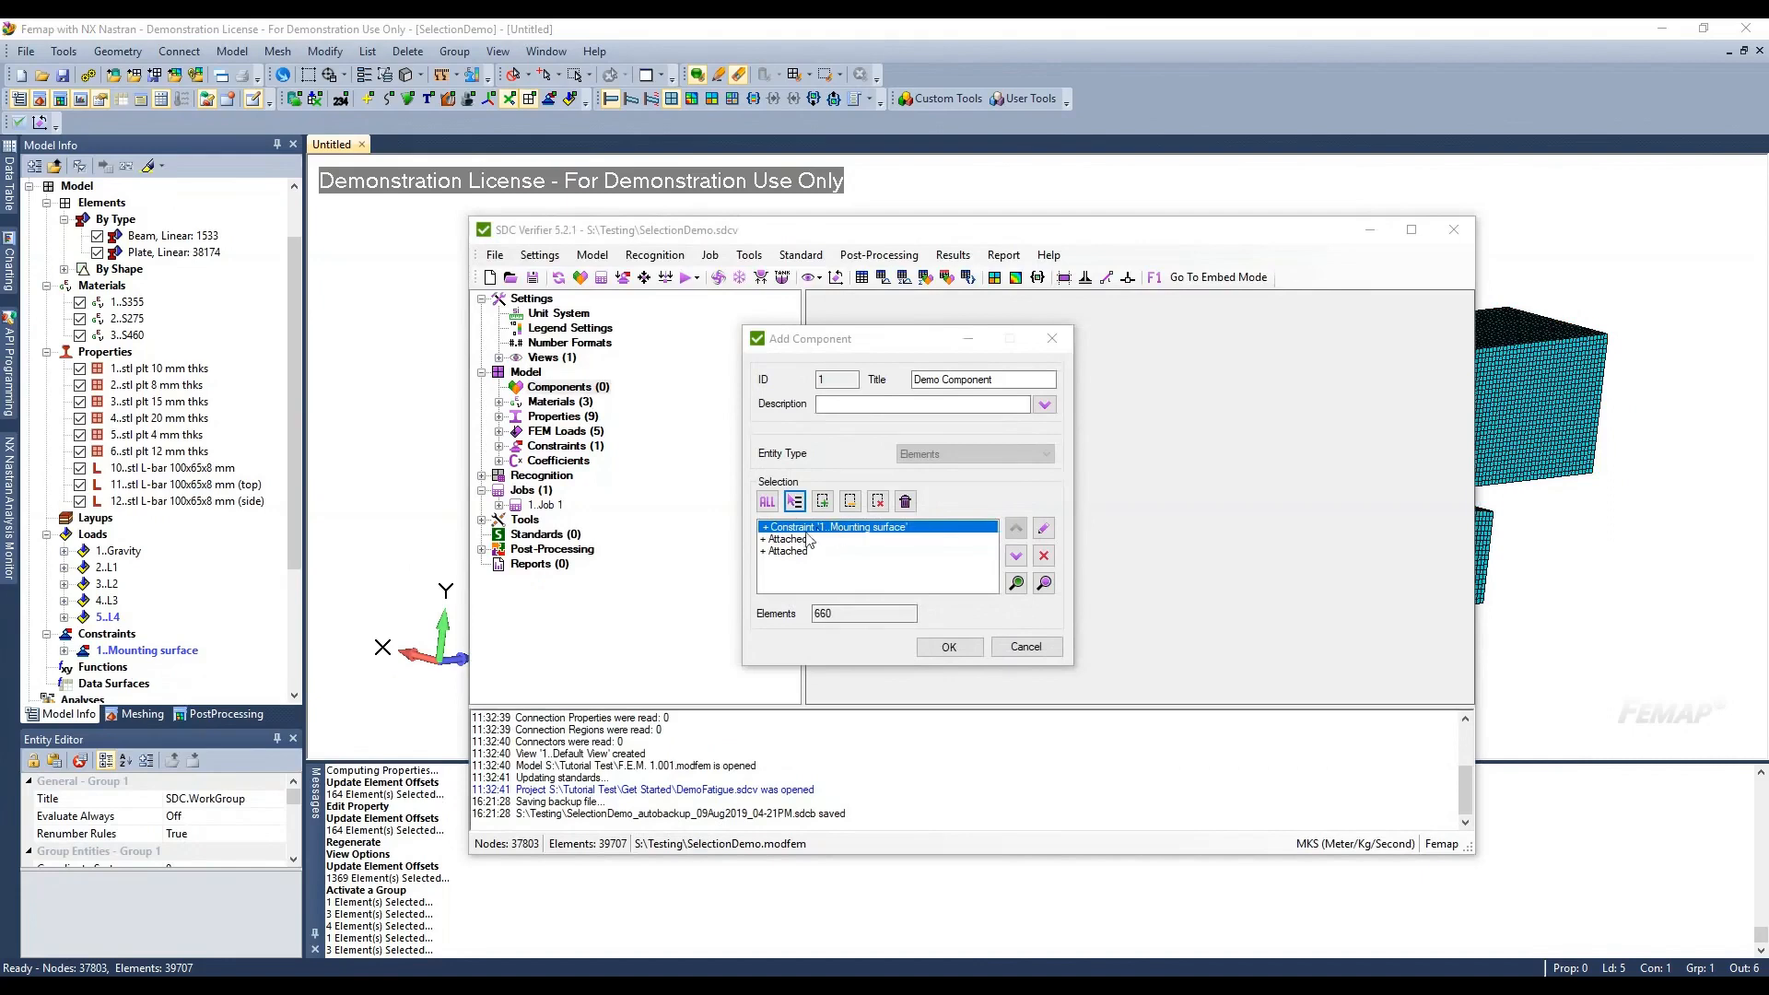
Remove both Attached conditions following the Mounting surface constraint and add an Inversion rule
click(809, 541)
click(798, 552)
click(1044, 556)
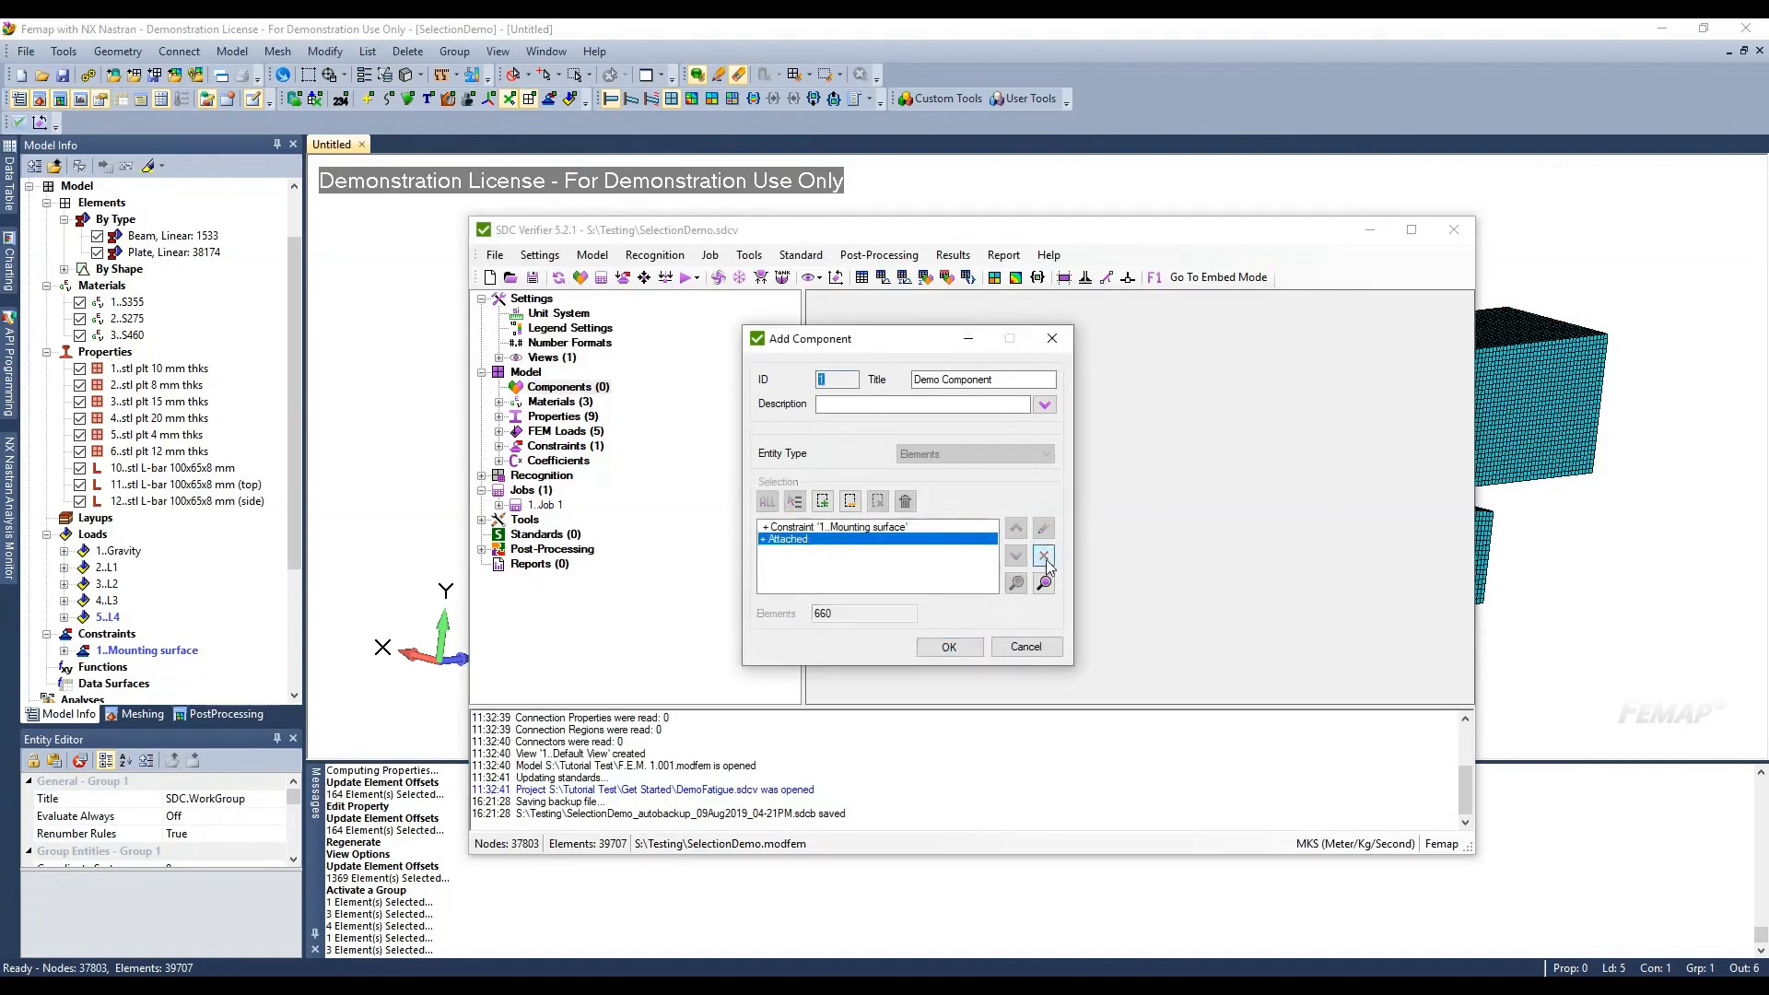
click(794, 501)
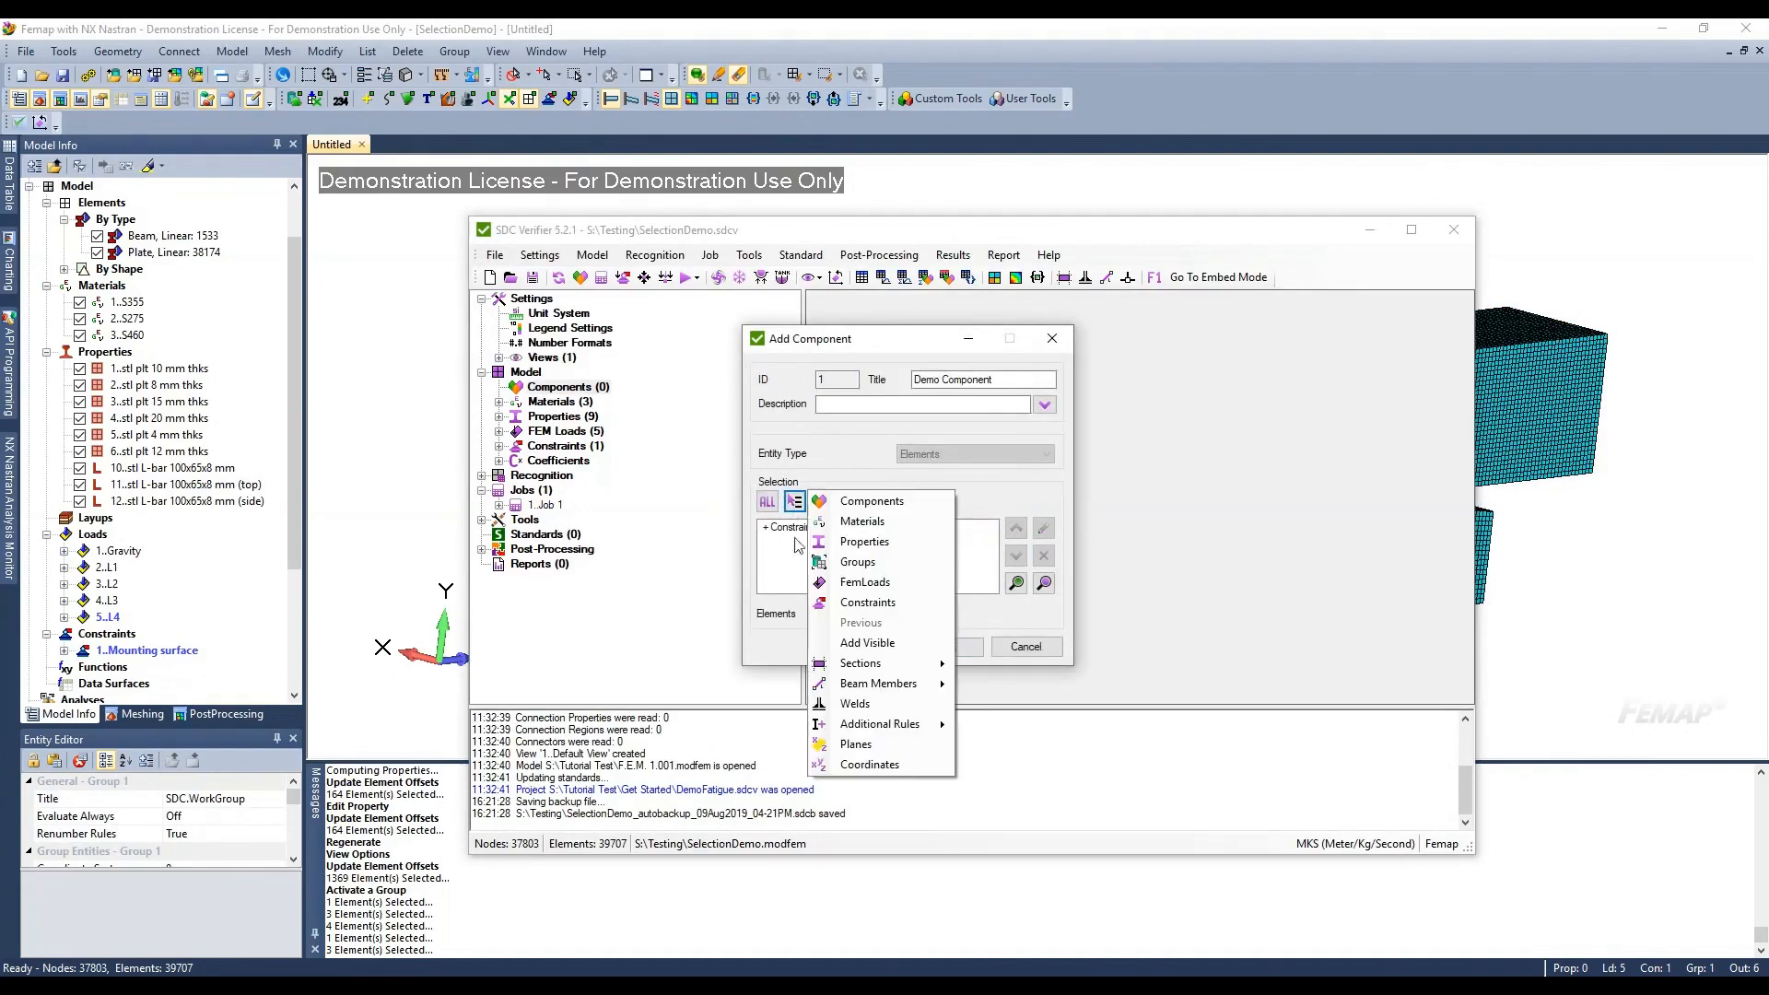
mouse_move(854, 730)
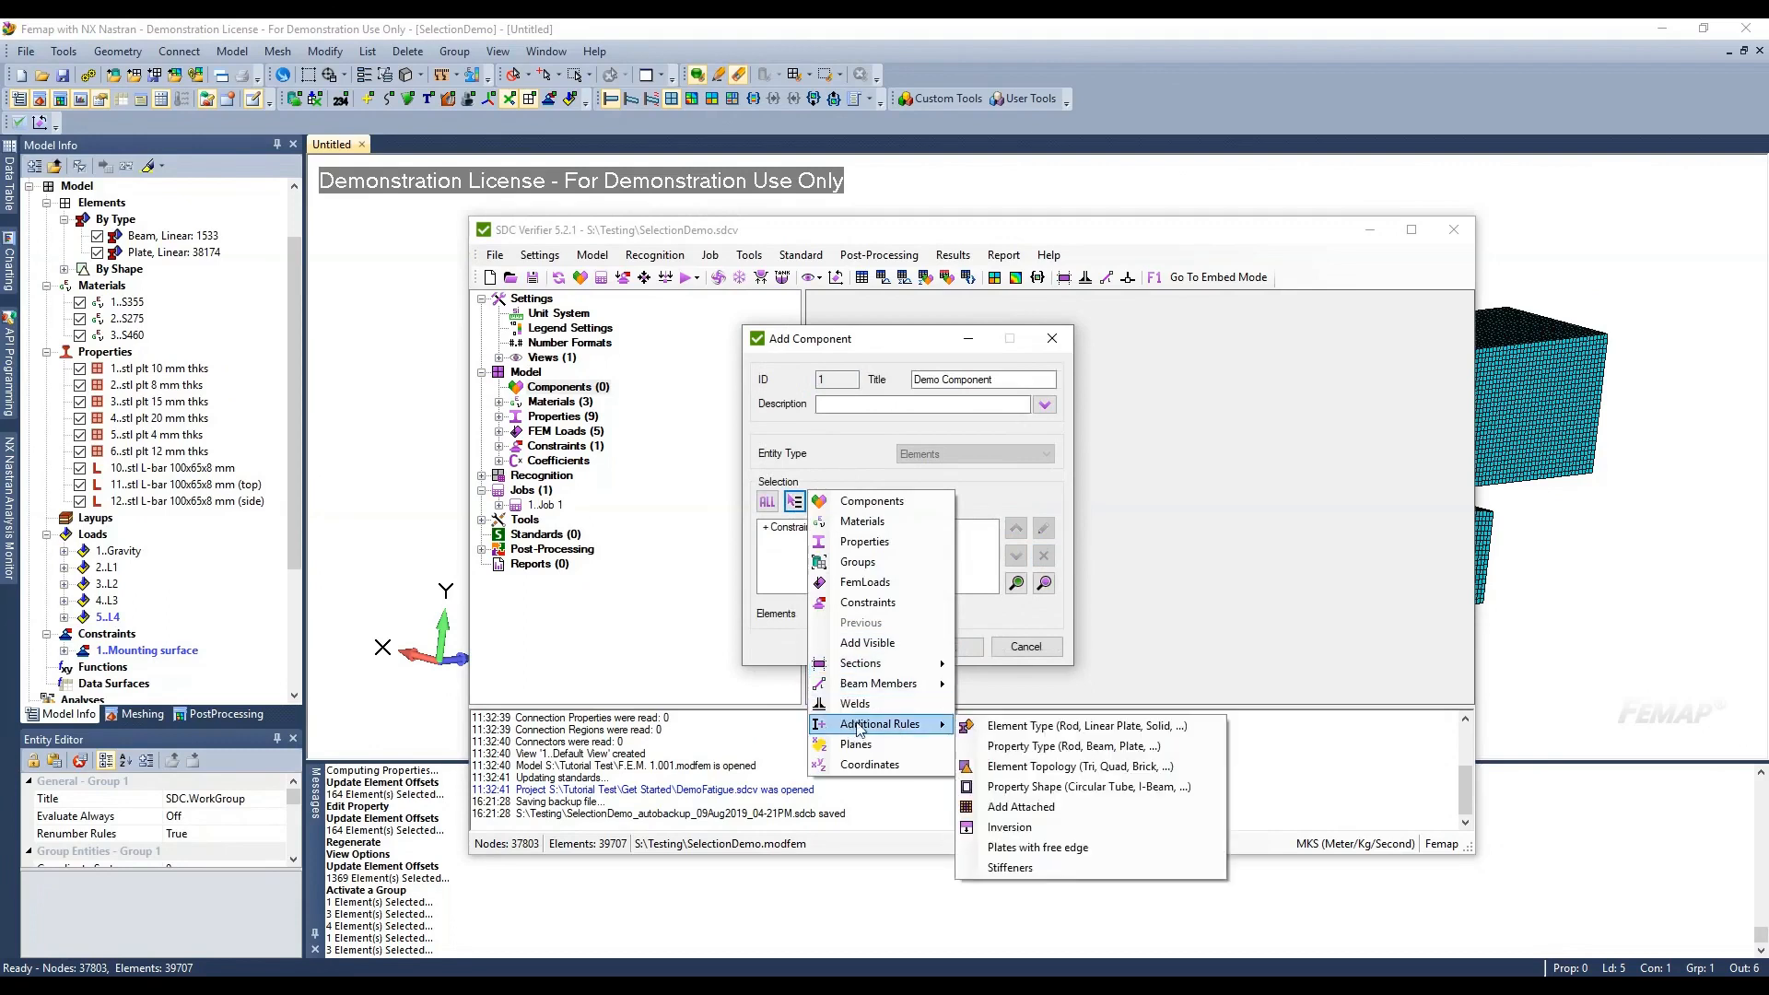
click(1029, 828)
Preview the elements of the Mounting surface constraint in Femap, followed by the inverted selection
click(831, 532)
right_click(828, 527)
click(877, 537)
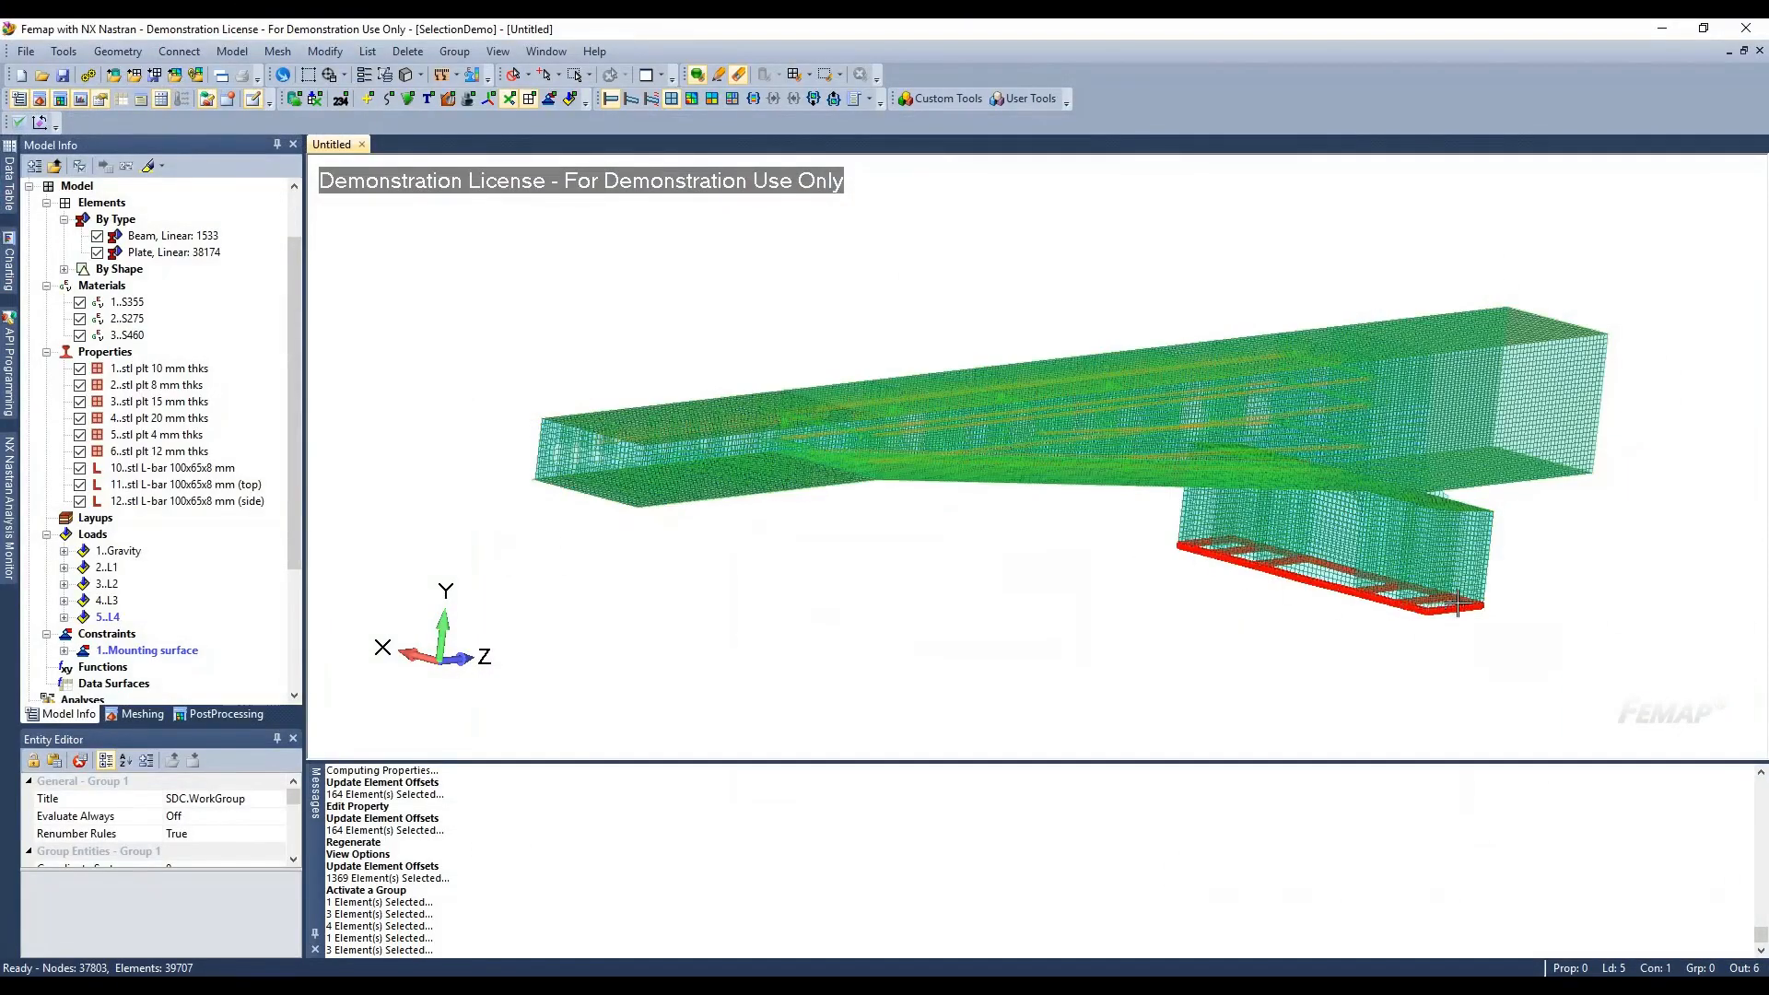
key(alt+Tab)
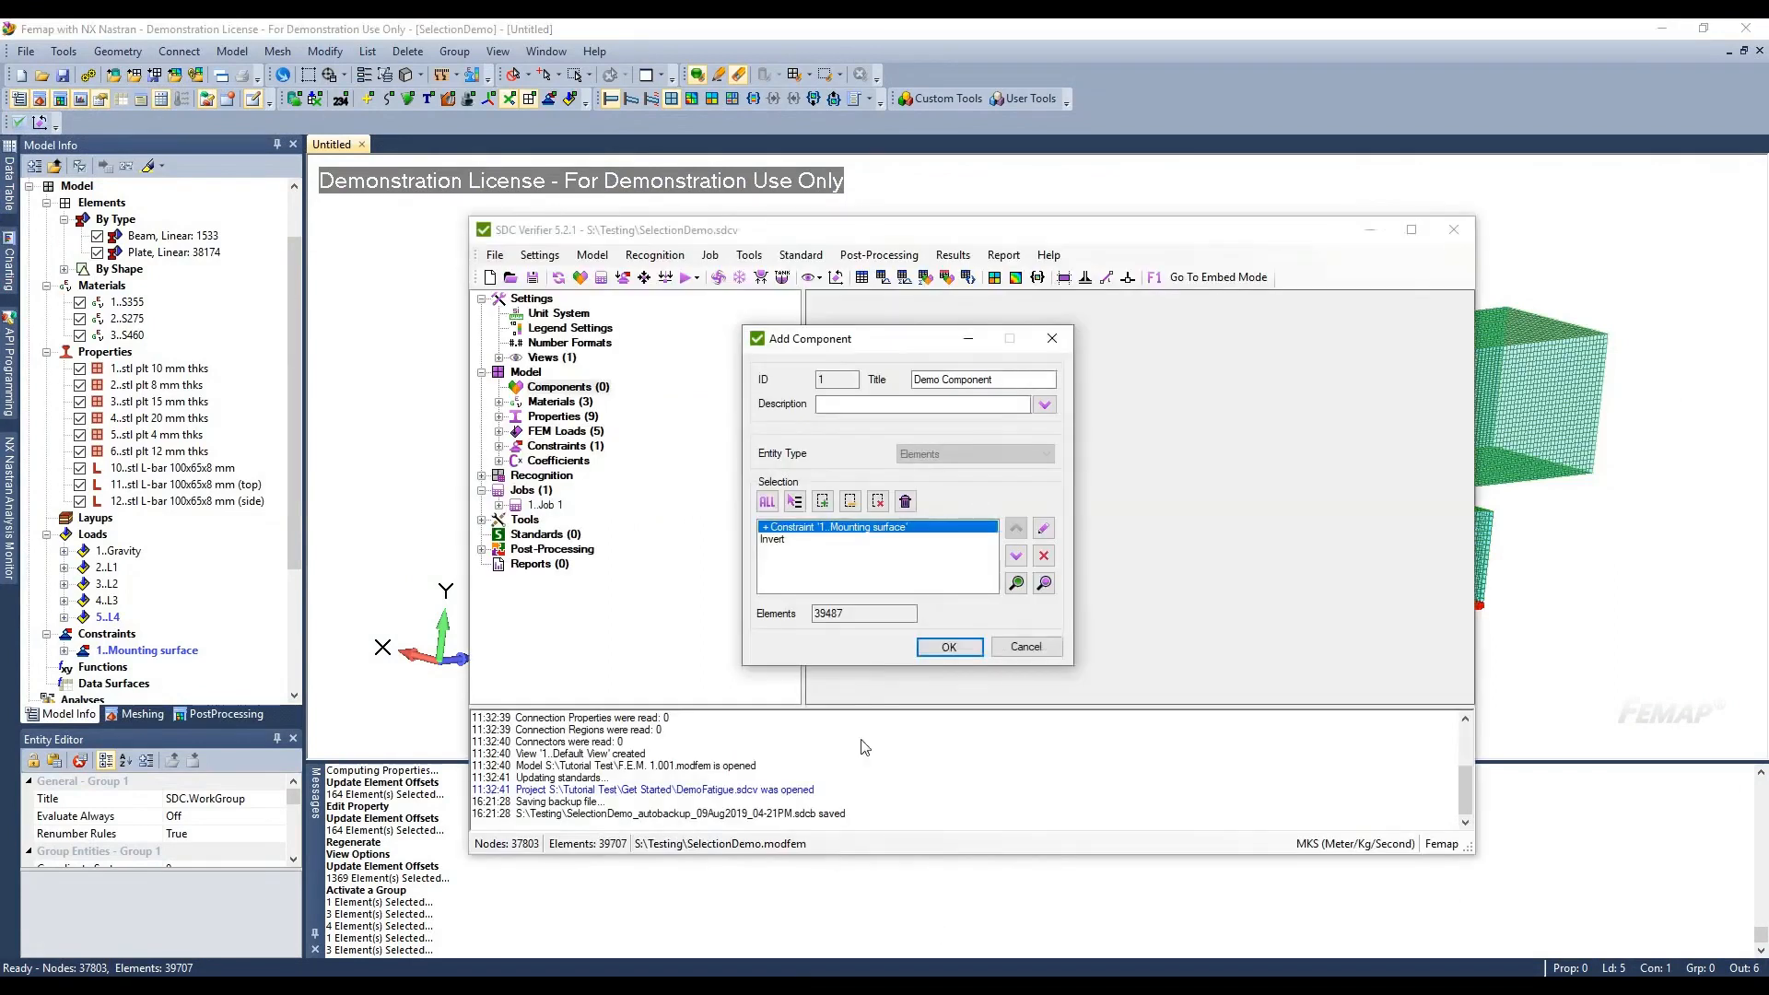
click(777, 540)
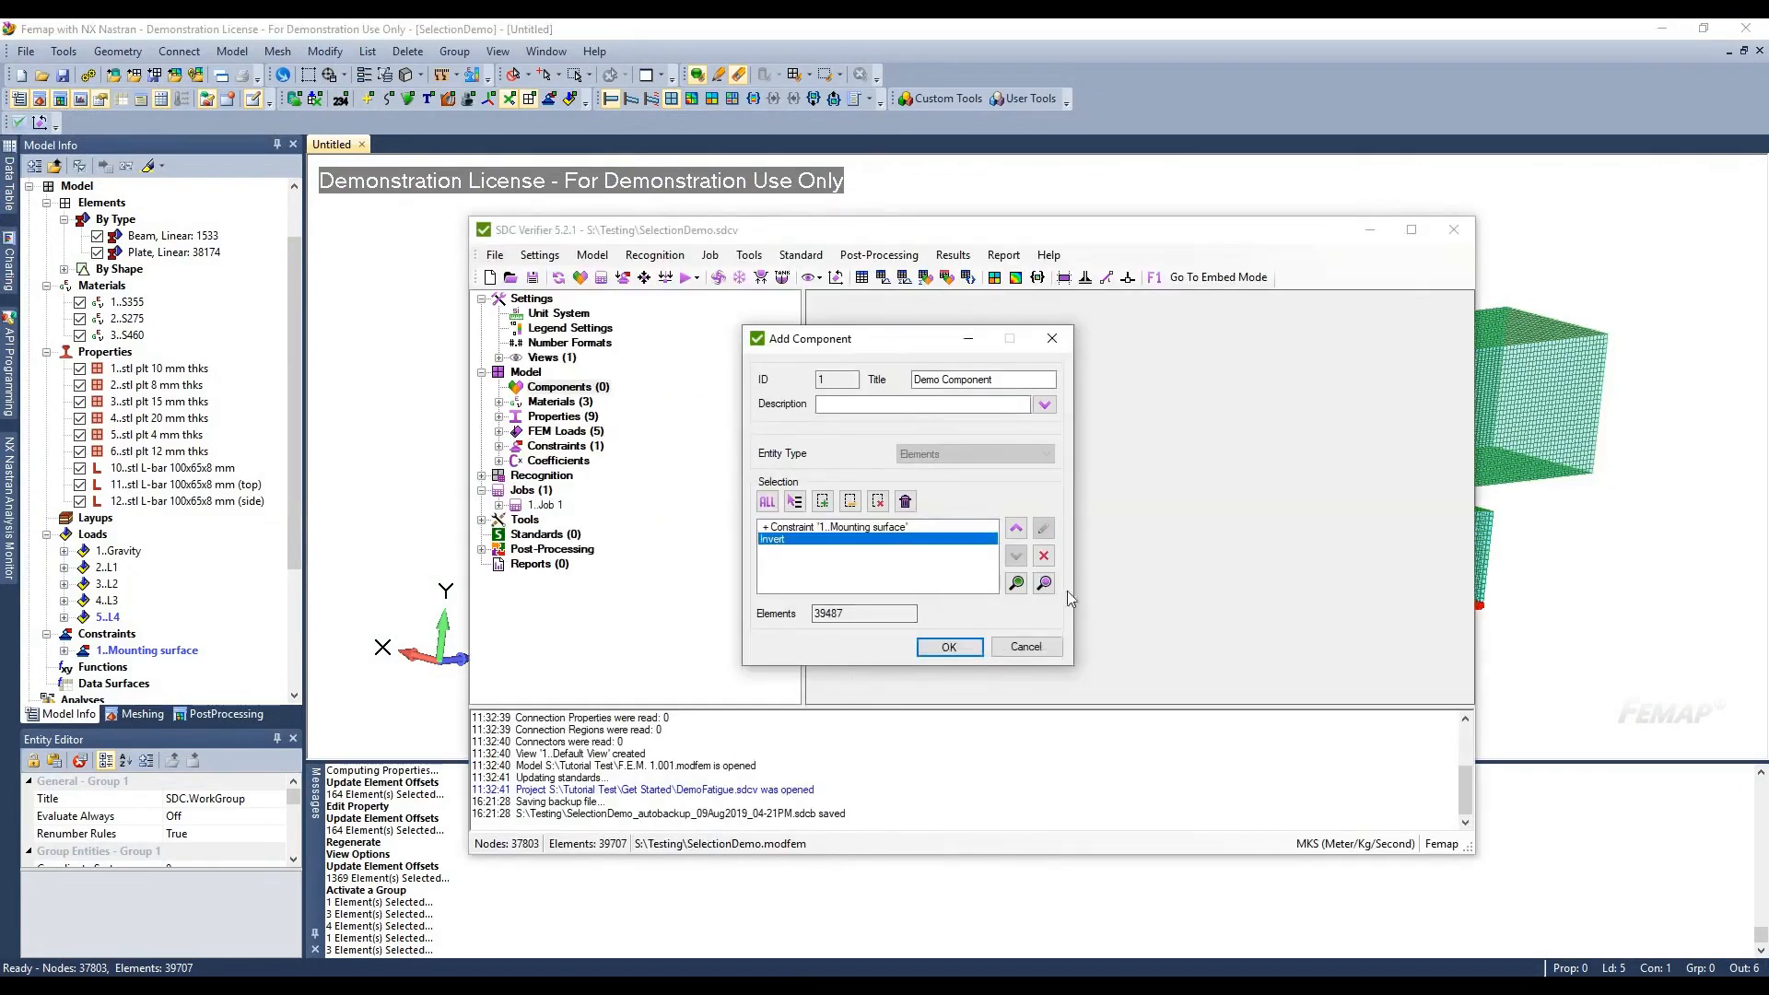
click(1044, 583)
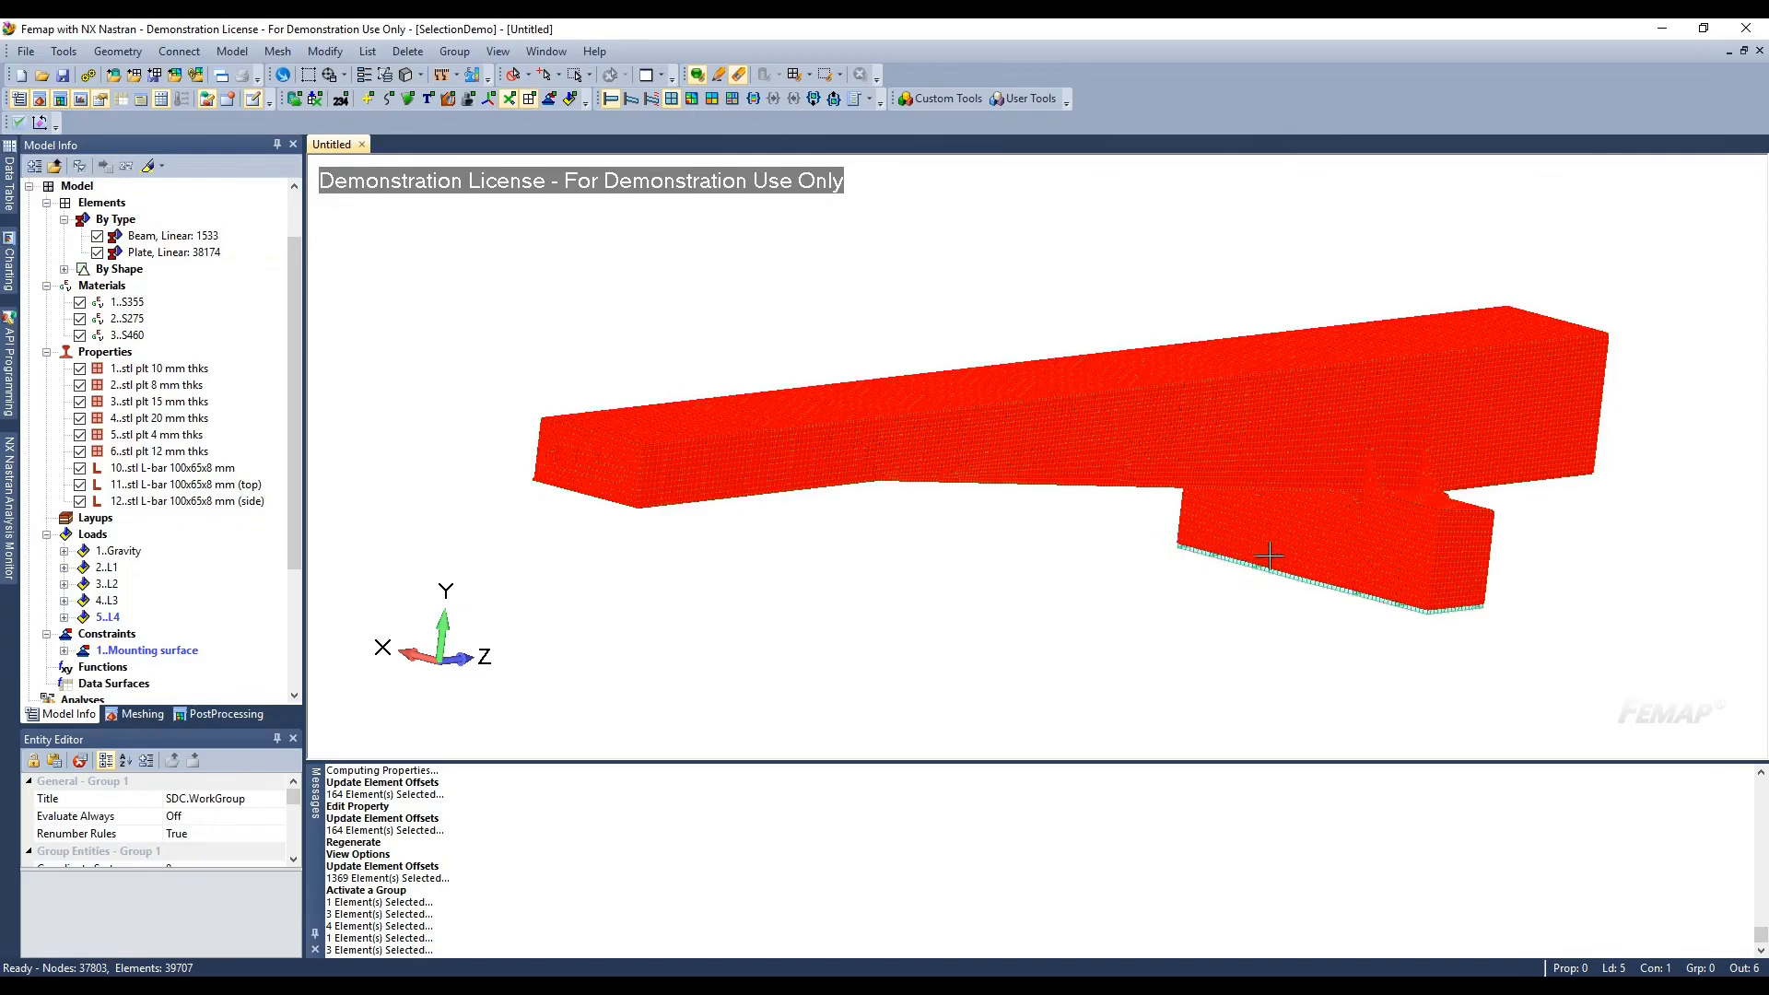
click(704, 552)
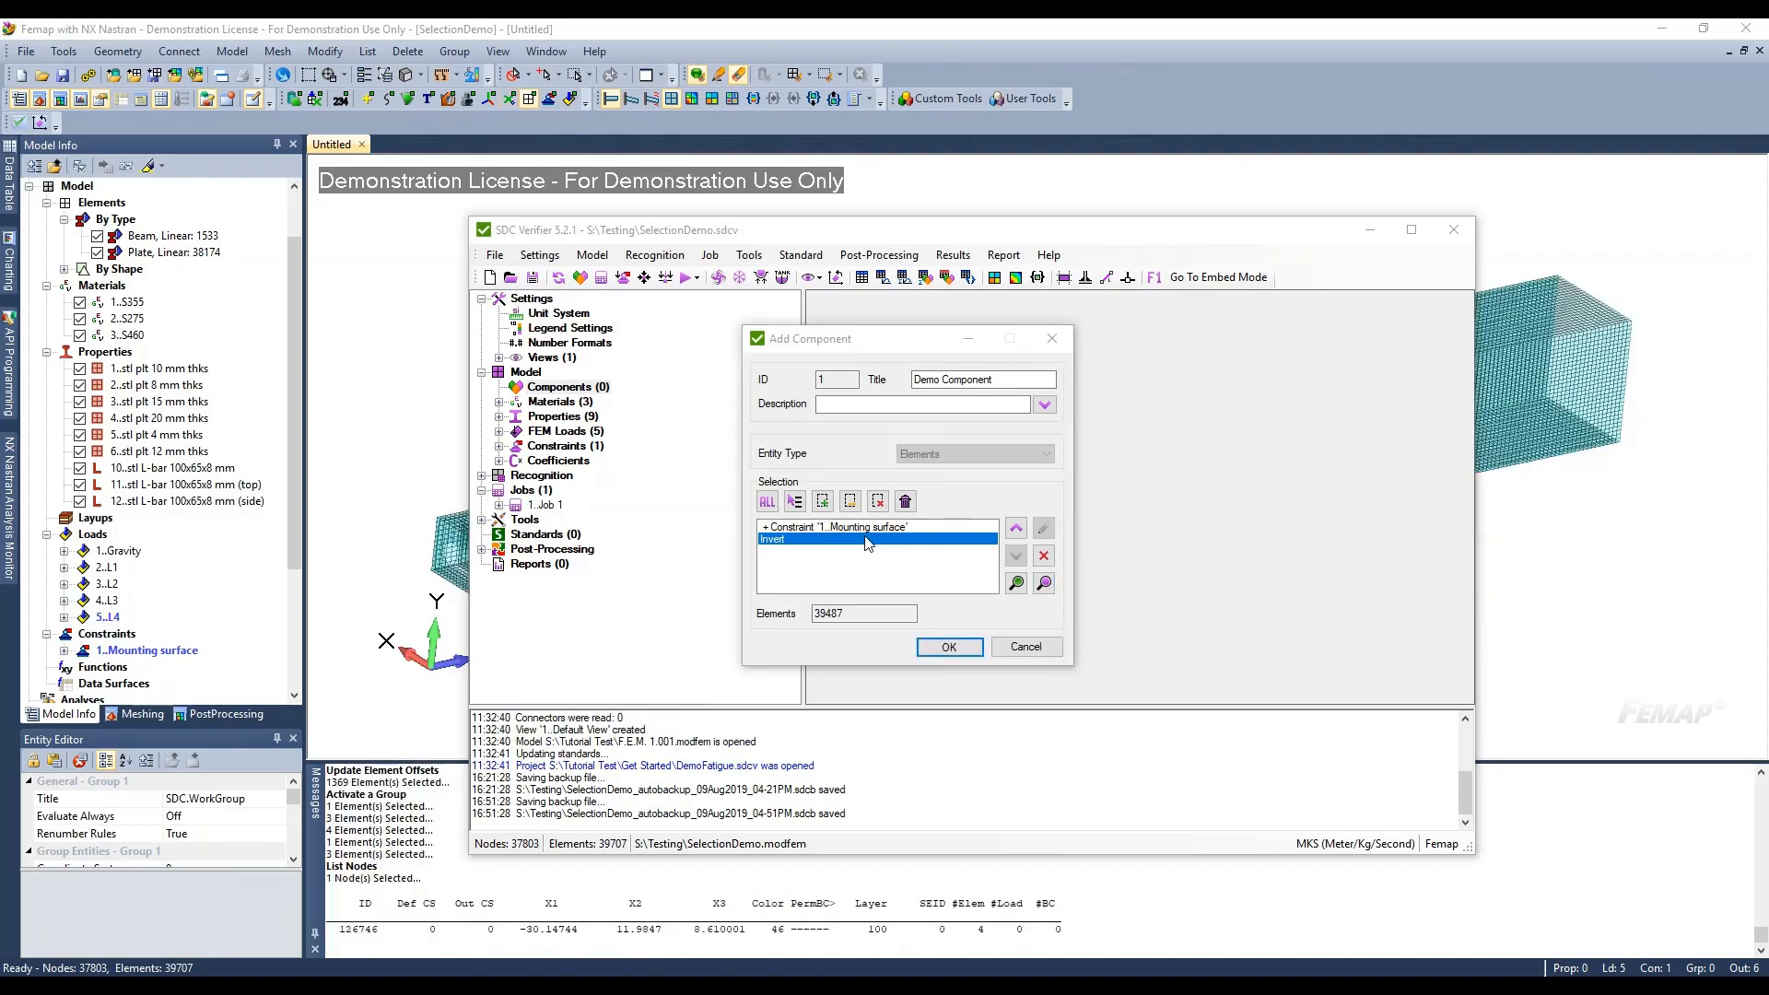
Clear all selection conditions and add a plane rule for the XY plane with a tolerance of 0.001
click(904, 501)
click(795, 501)
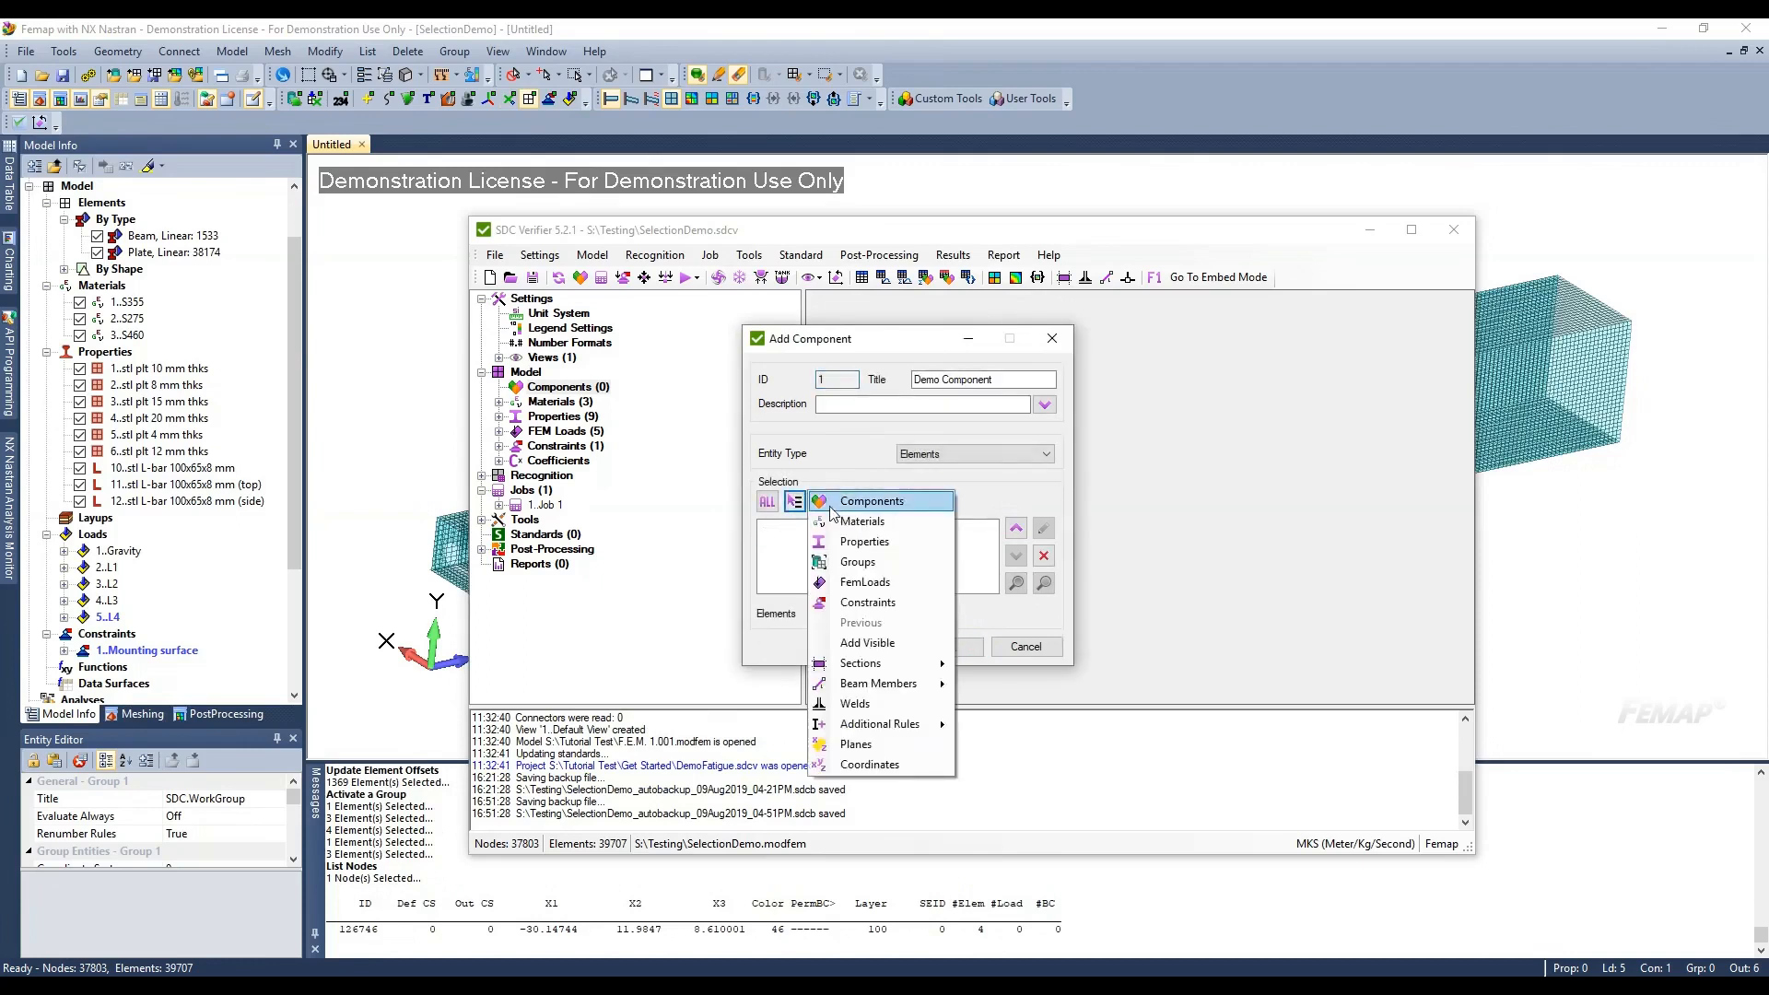
click(885, 744)
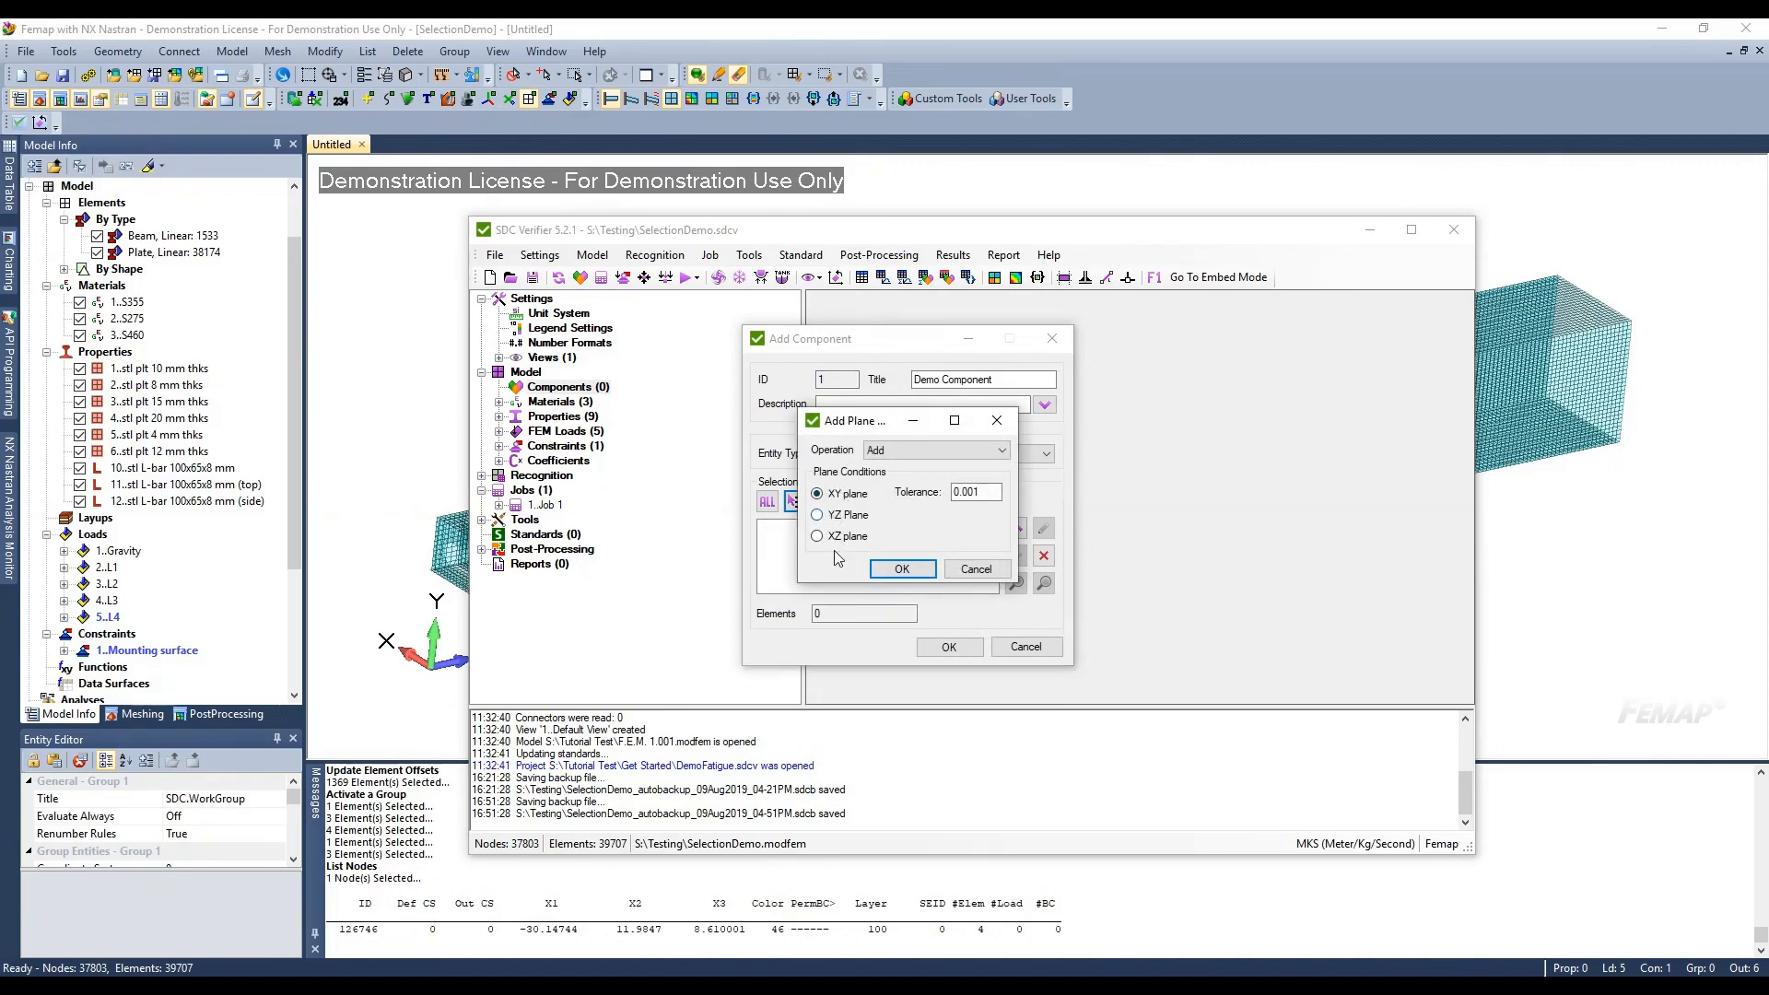
click(898, 570)
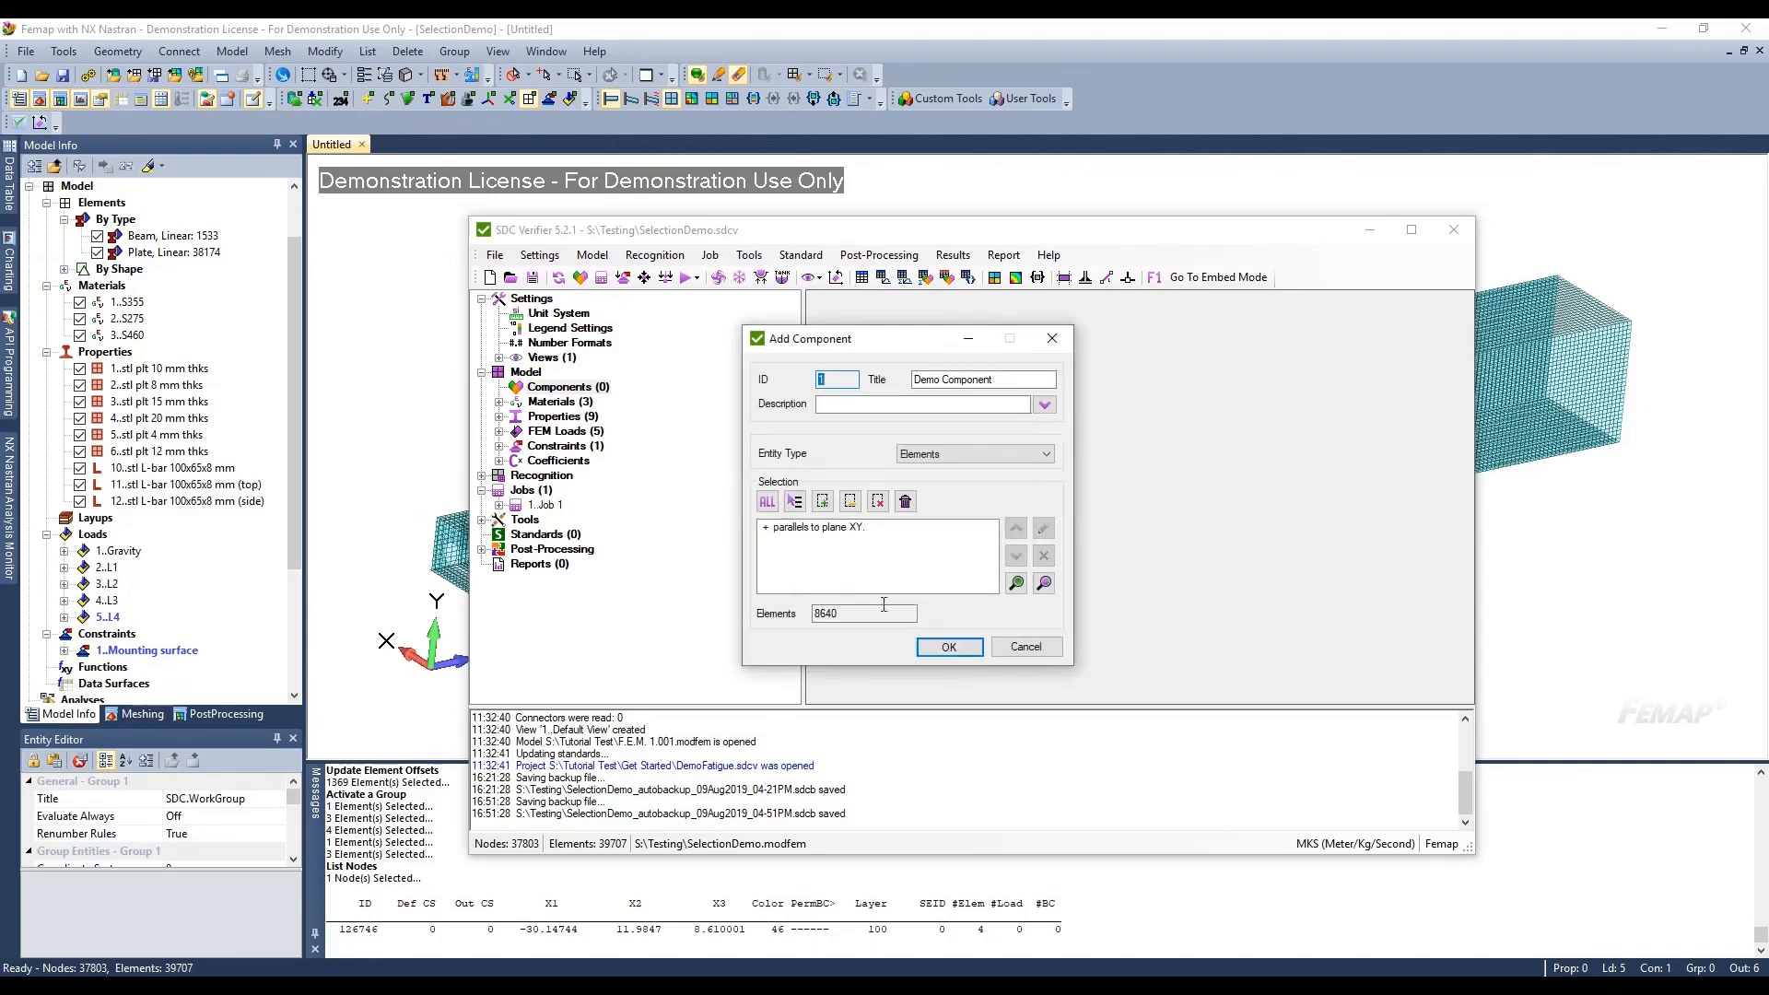
Preview the elements parallel to the XY plane in Femap and return to SDC Verifier
click(1044, 584)
middle_drag(1003, 513, 793, 598)
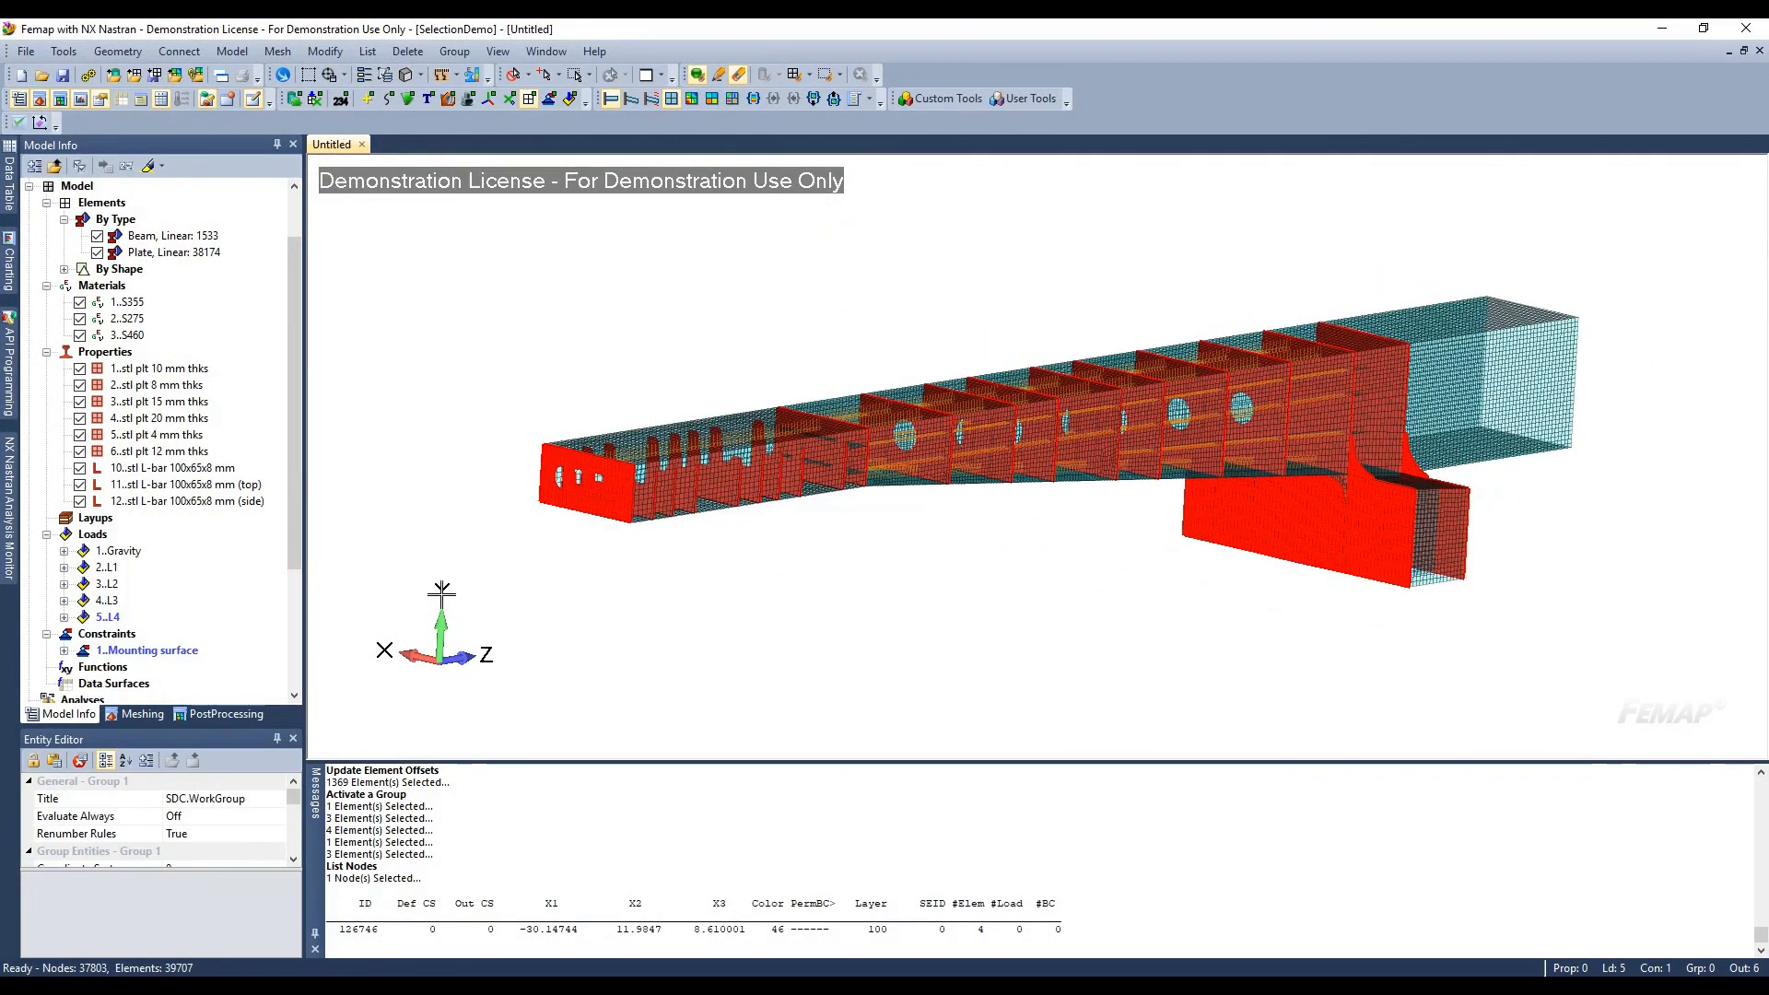
key(alt+Tab)
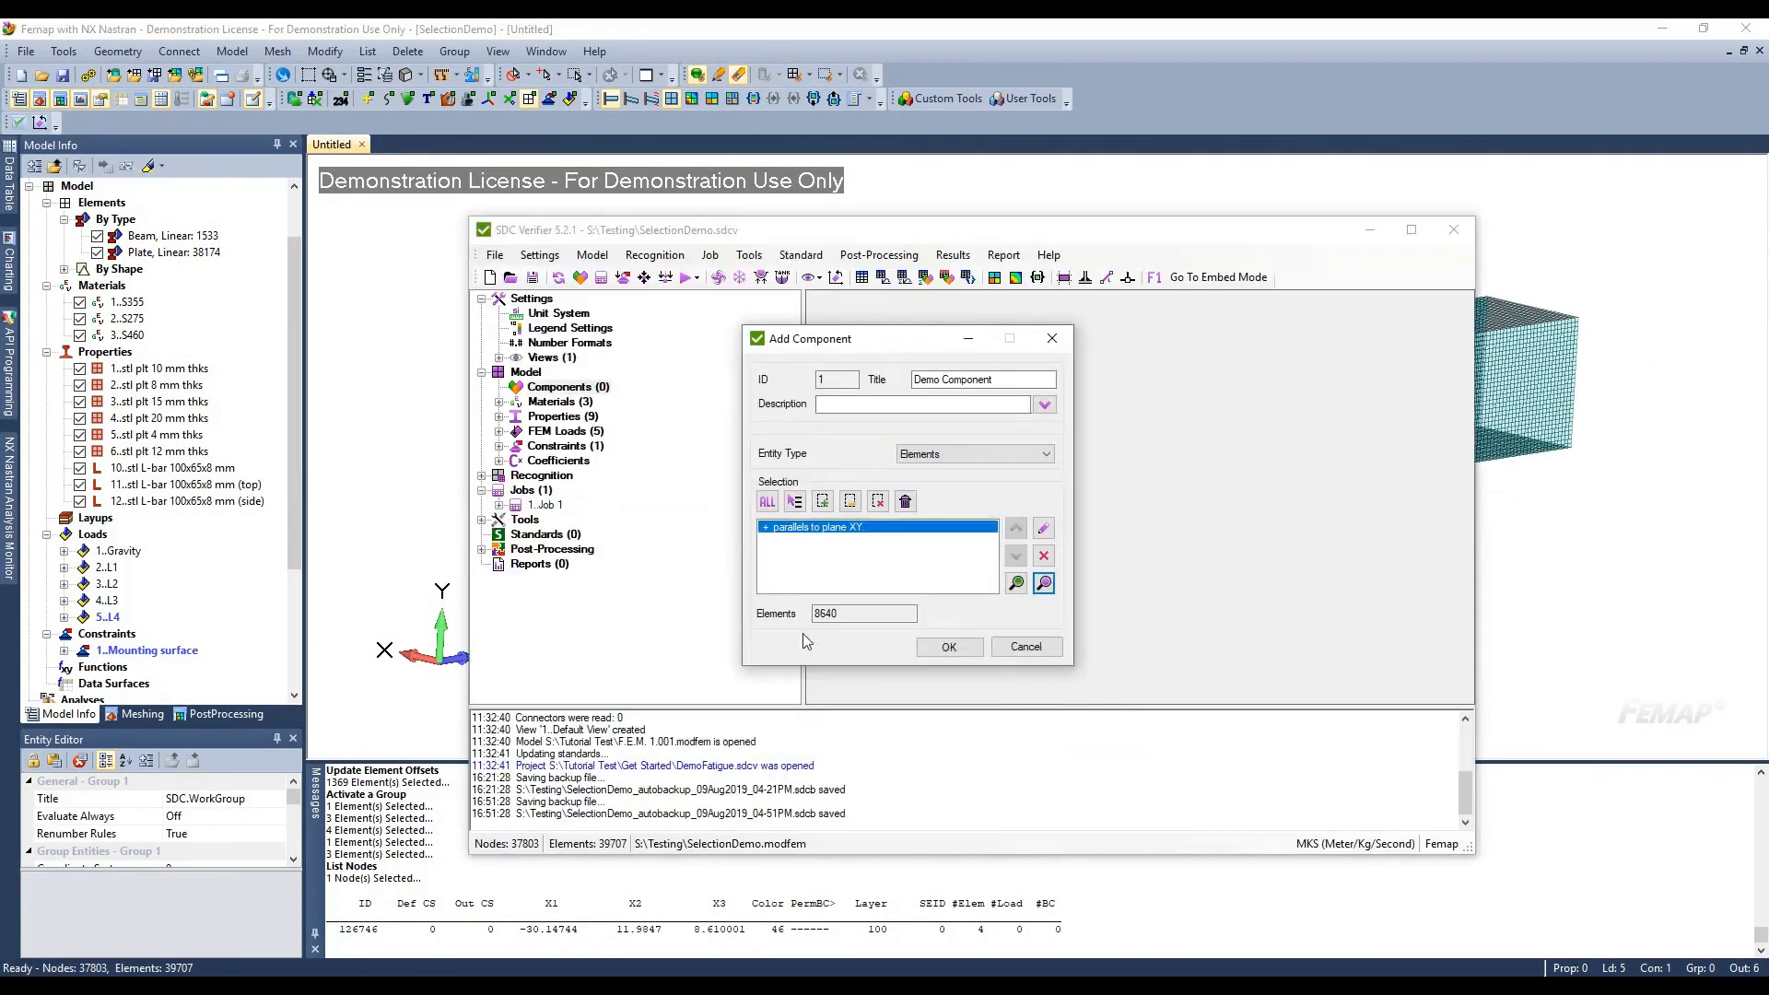
Replace the XY plane condition with a coordinate rule that adds elements with Z <= 9
click(1043, 556)
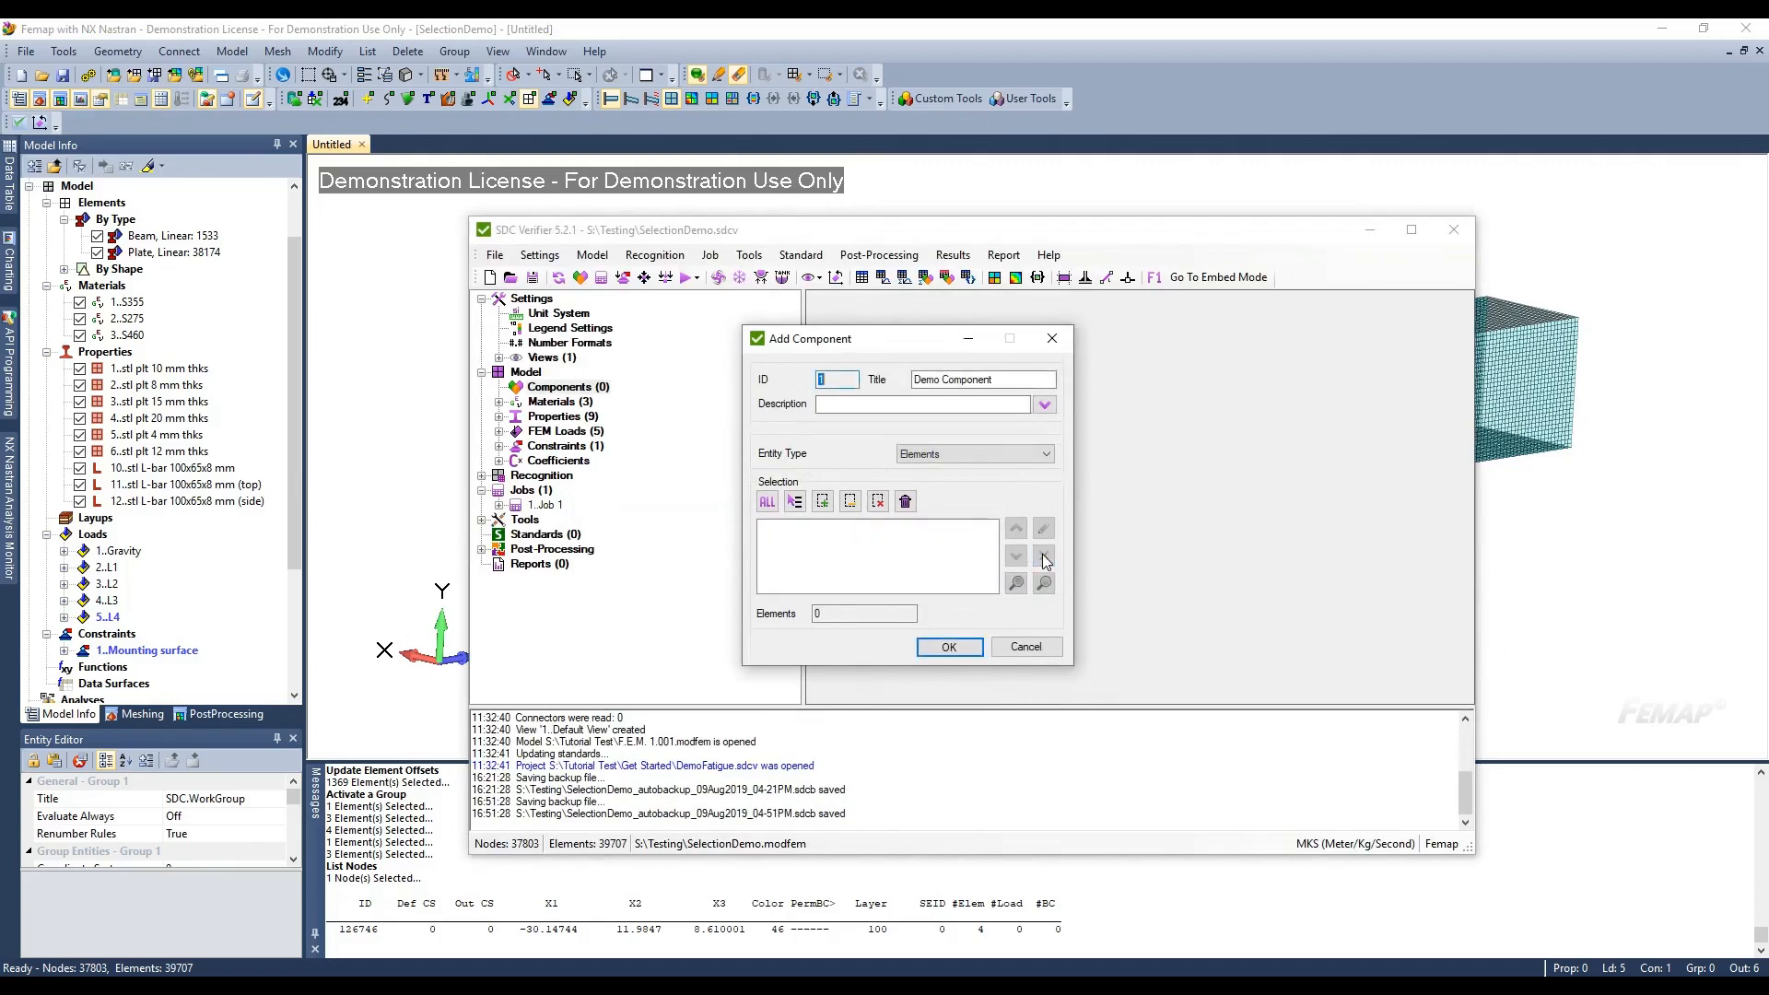
click(794, 502)
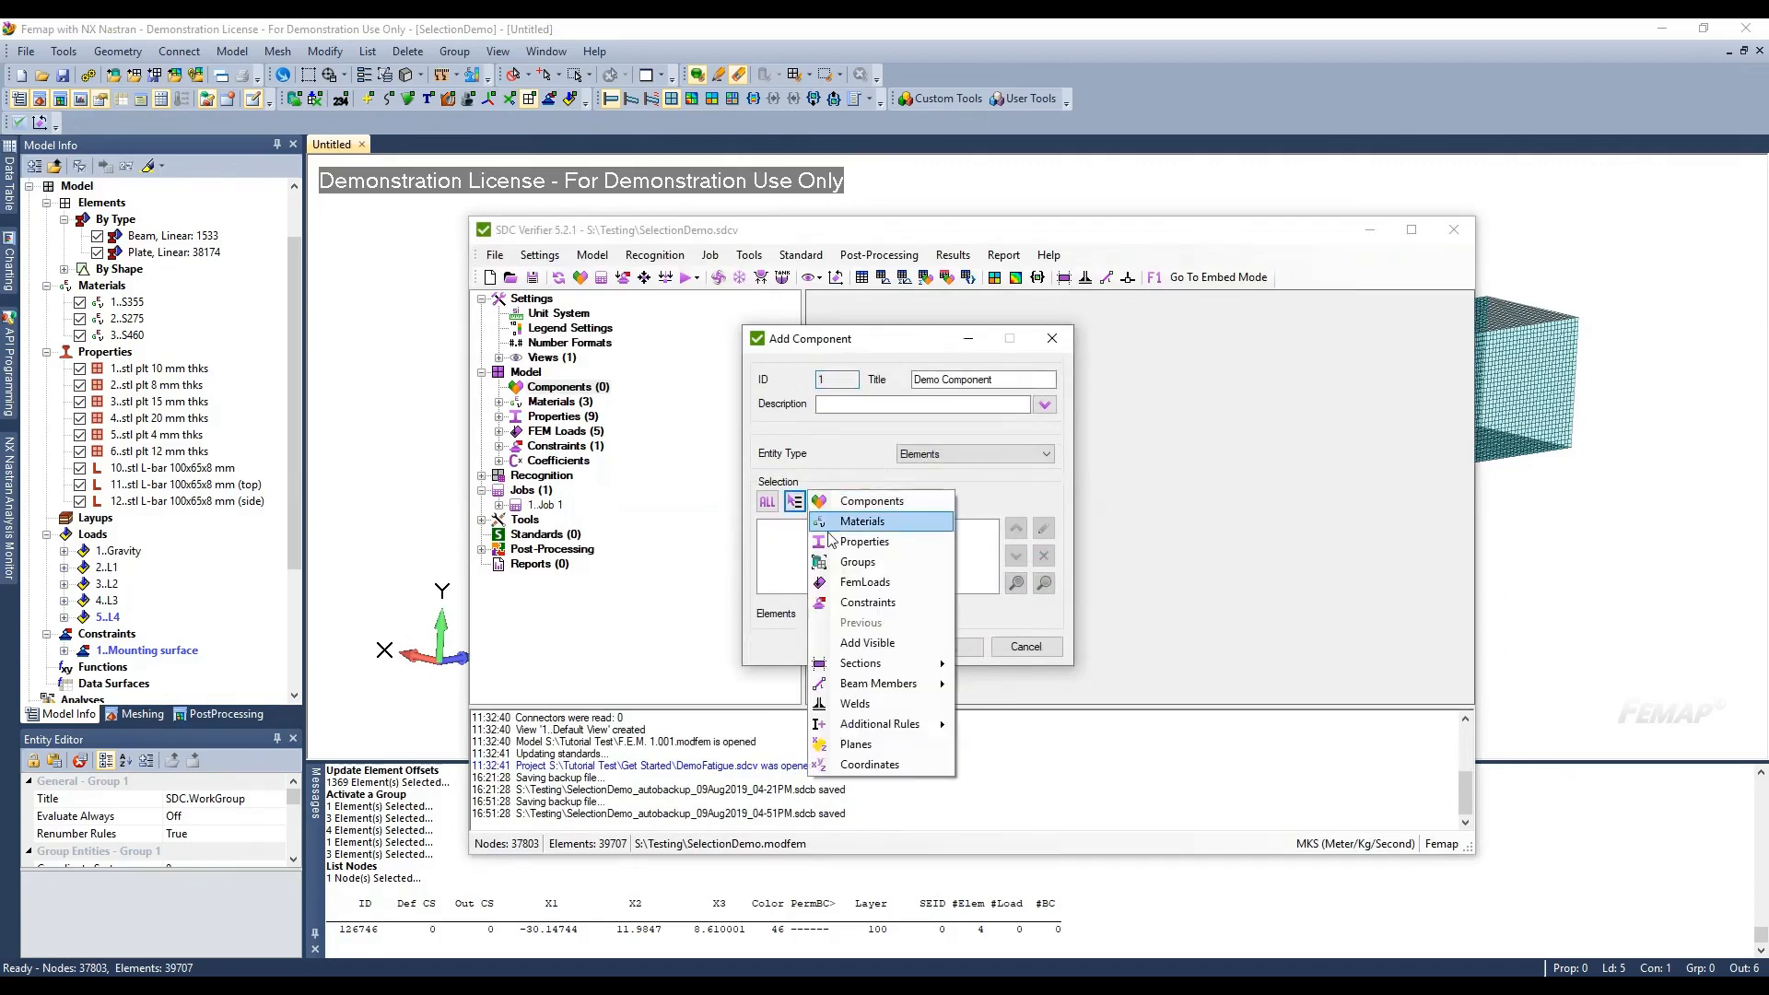
click(870, 765)
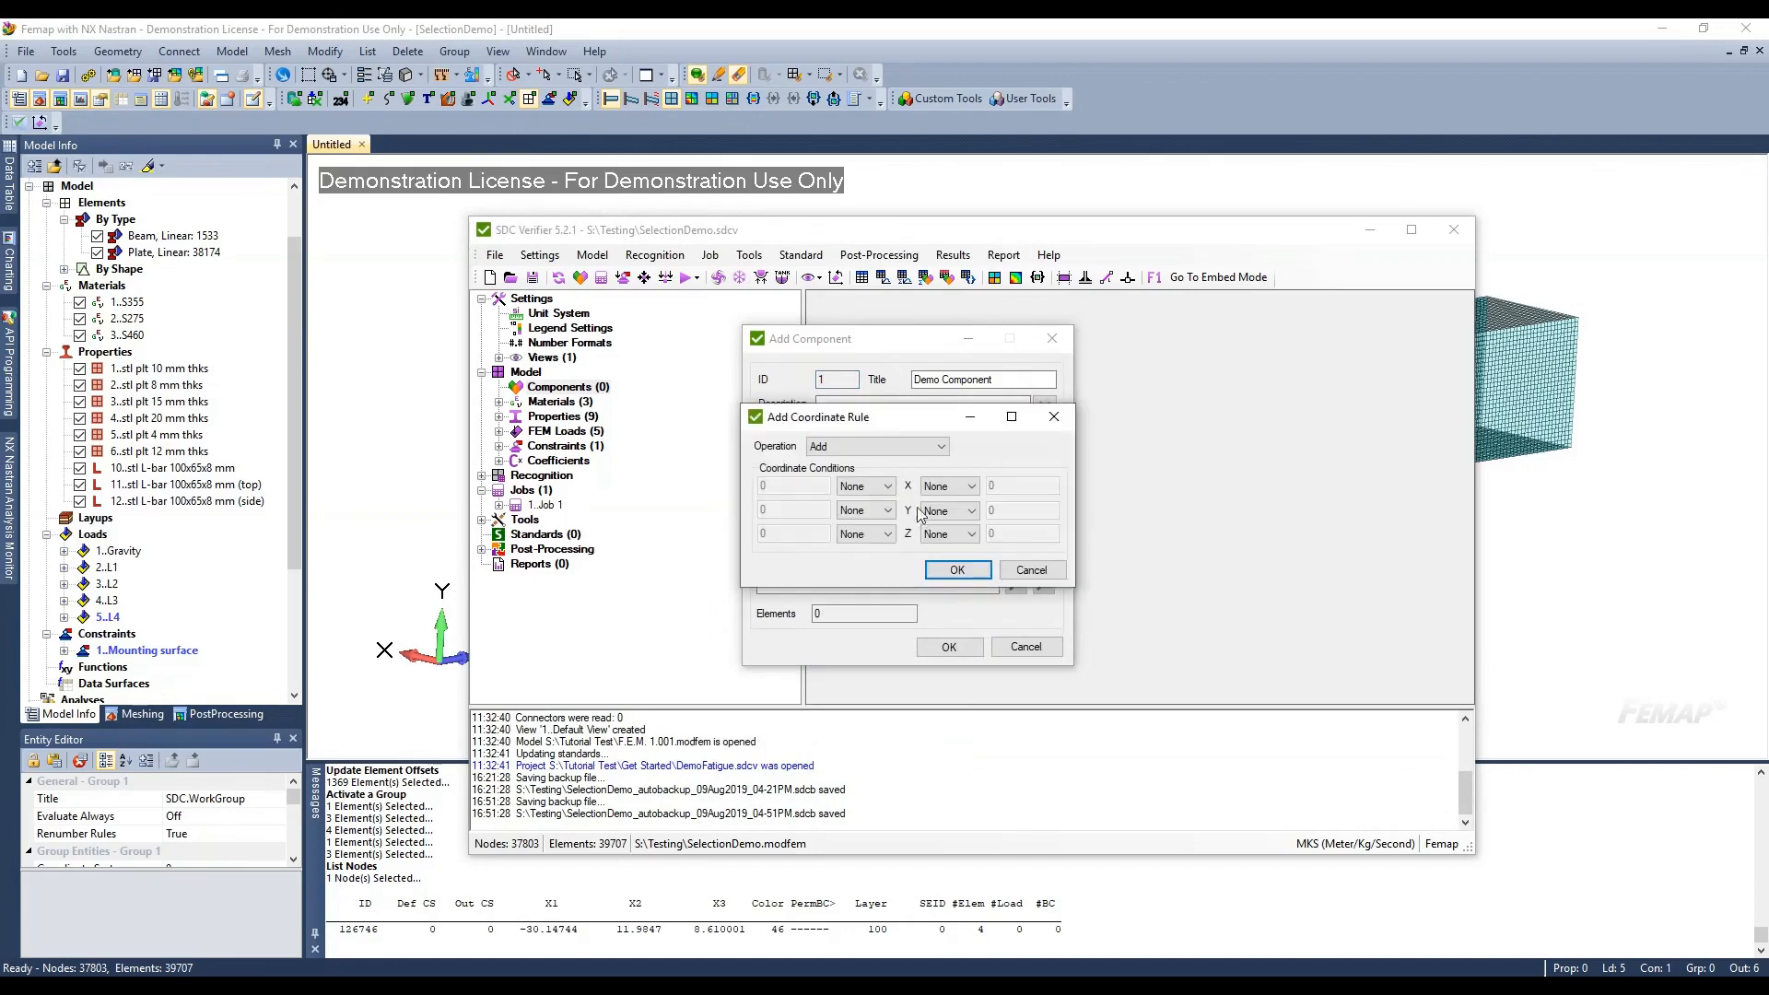
click(954, 536)
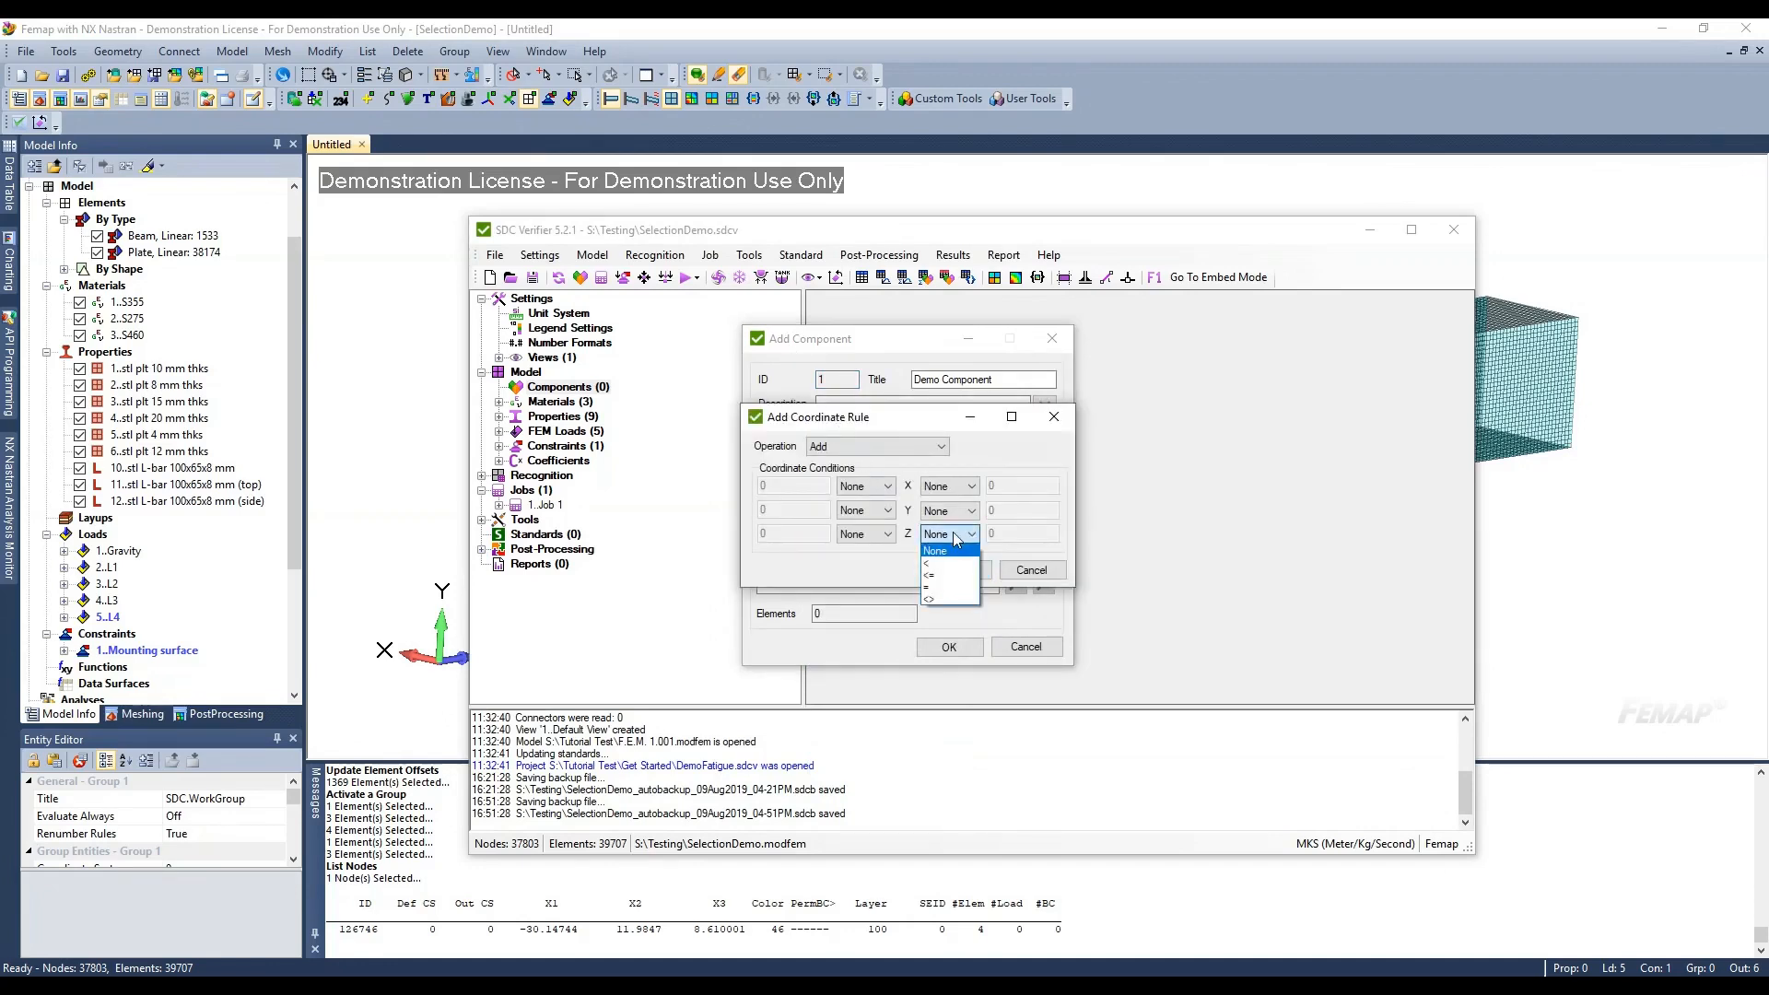
click(930, 575)
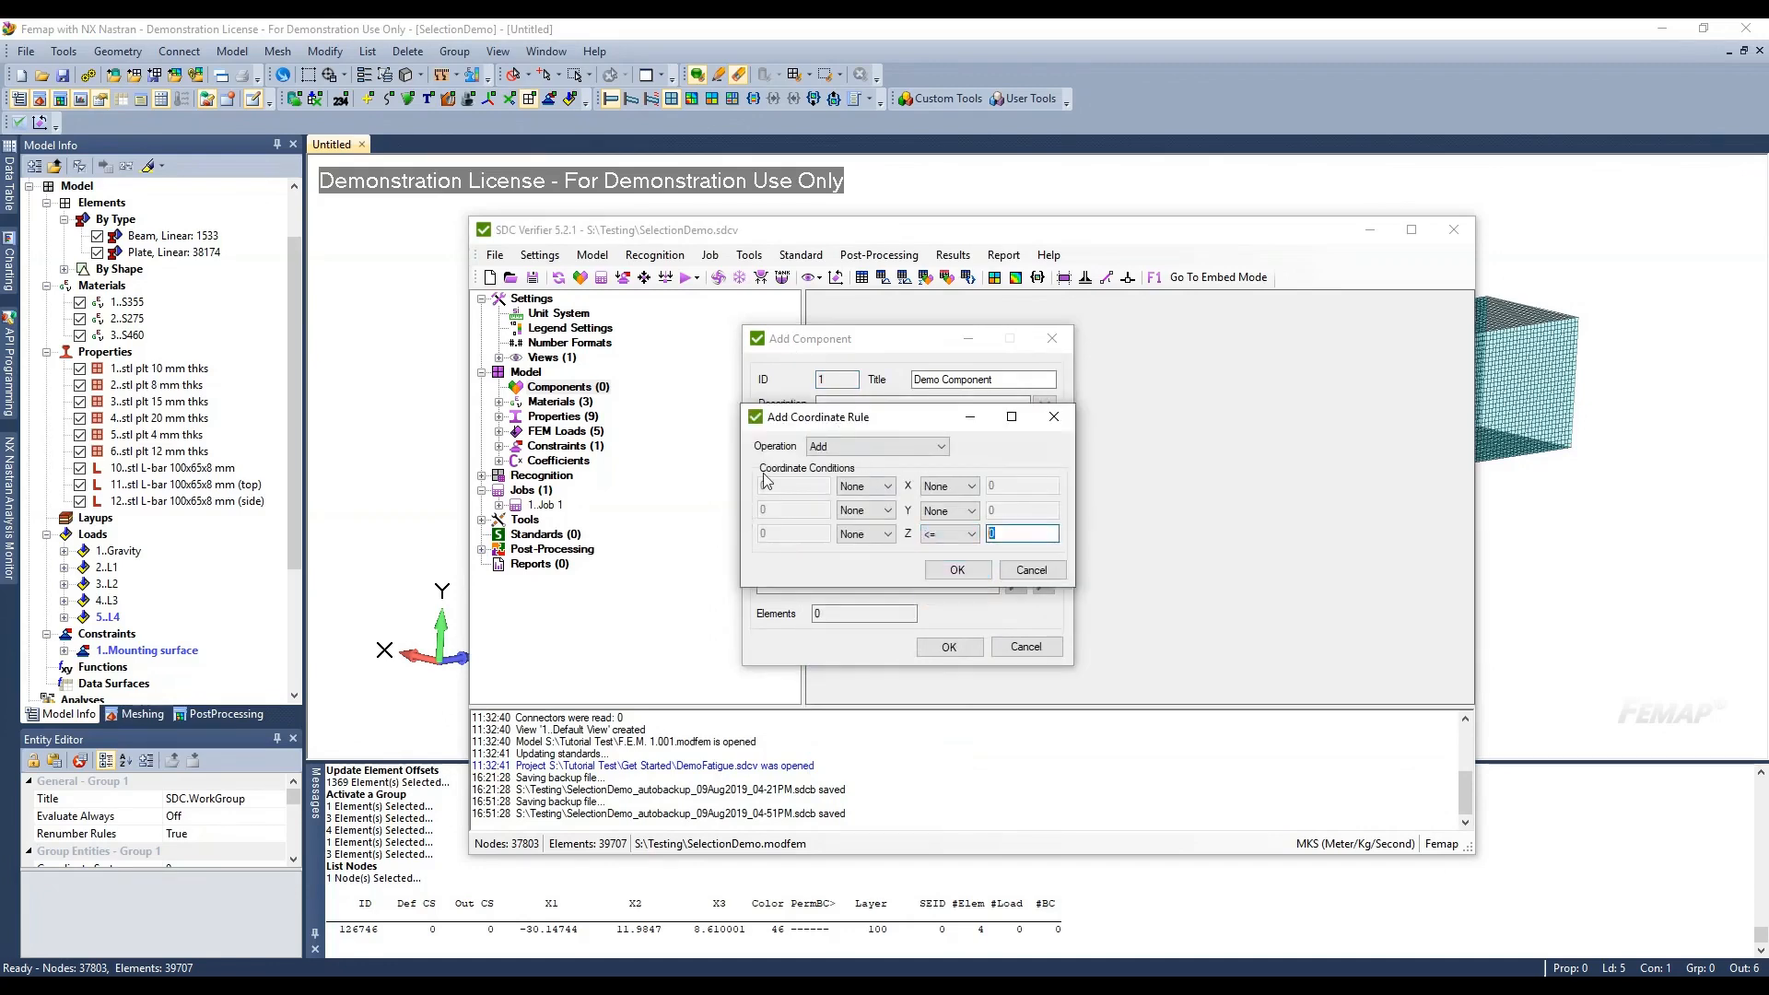
click(958, 569)
Highlight the elements within the upper Z limit in Femap and return to SDC Verifier
click(1044, 585)
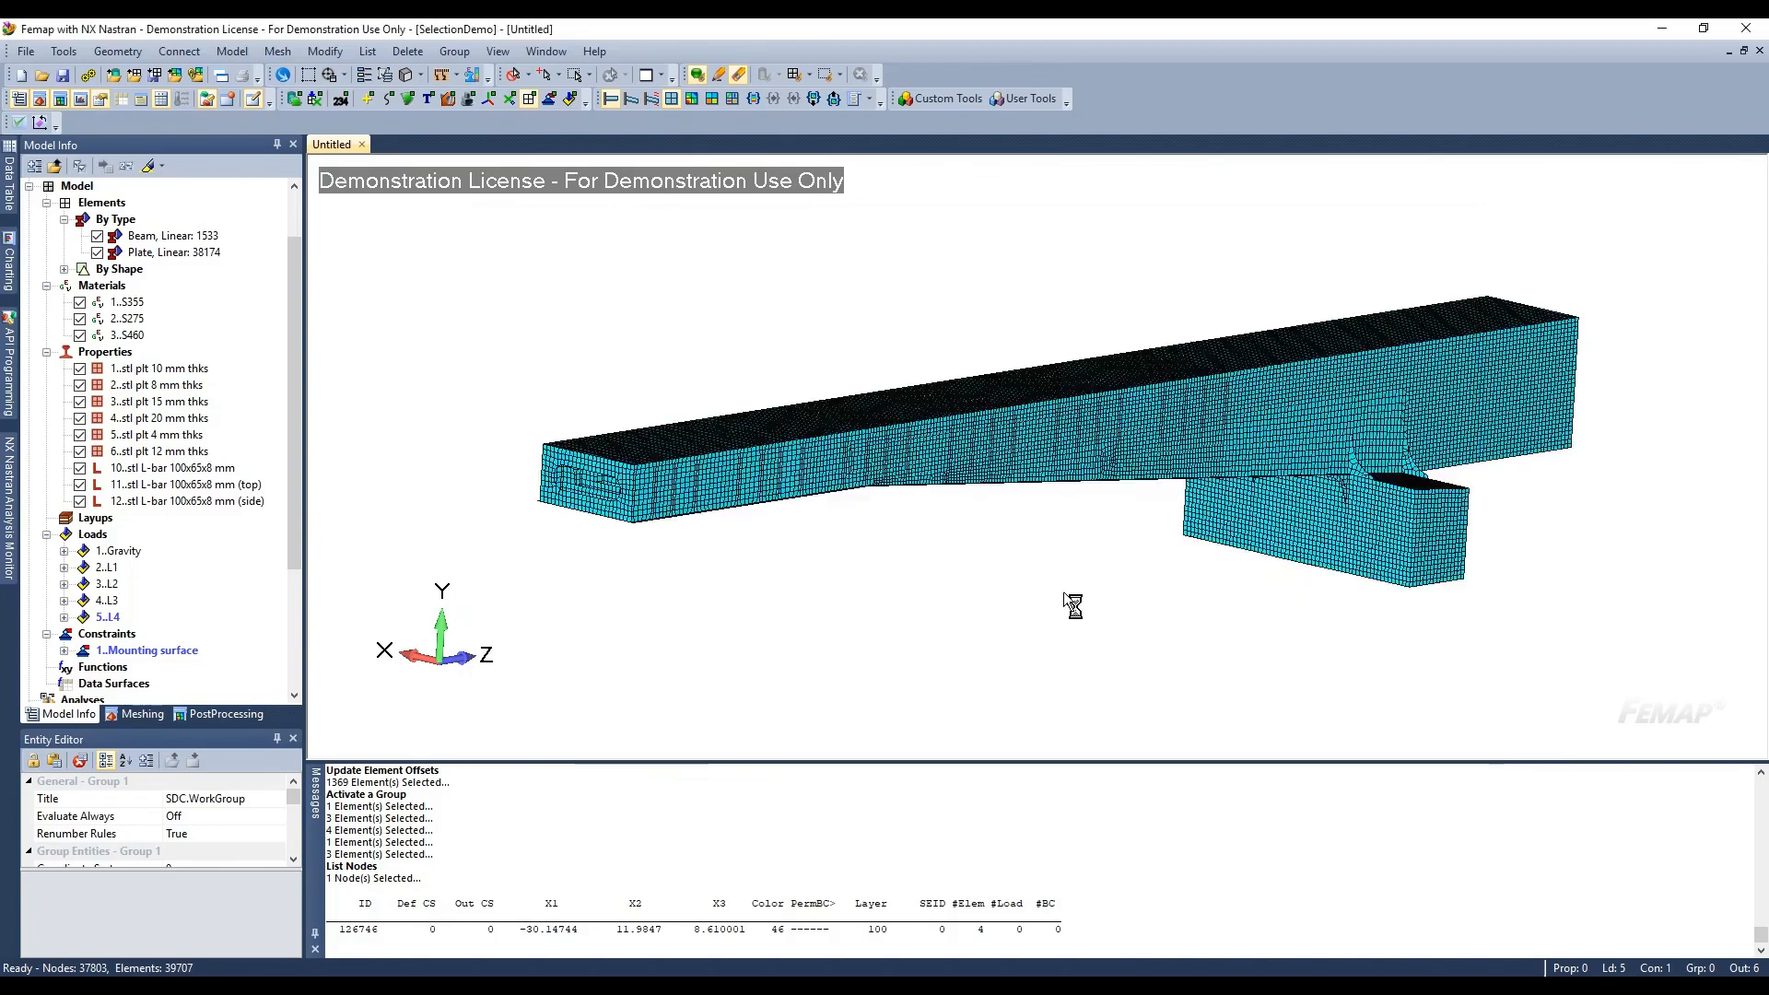
mouse_move(1086, 535)
middle_down()
mouse_move(939, 529)
mouse_move(1064, 519)
middle_up()
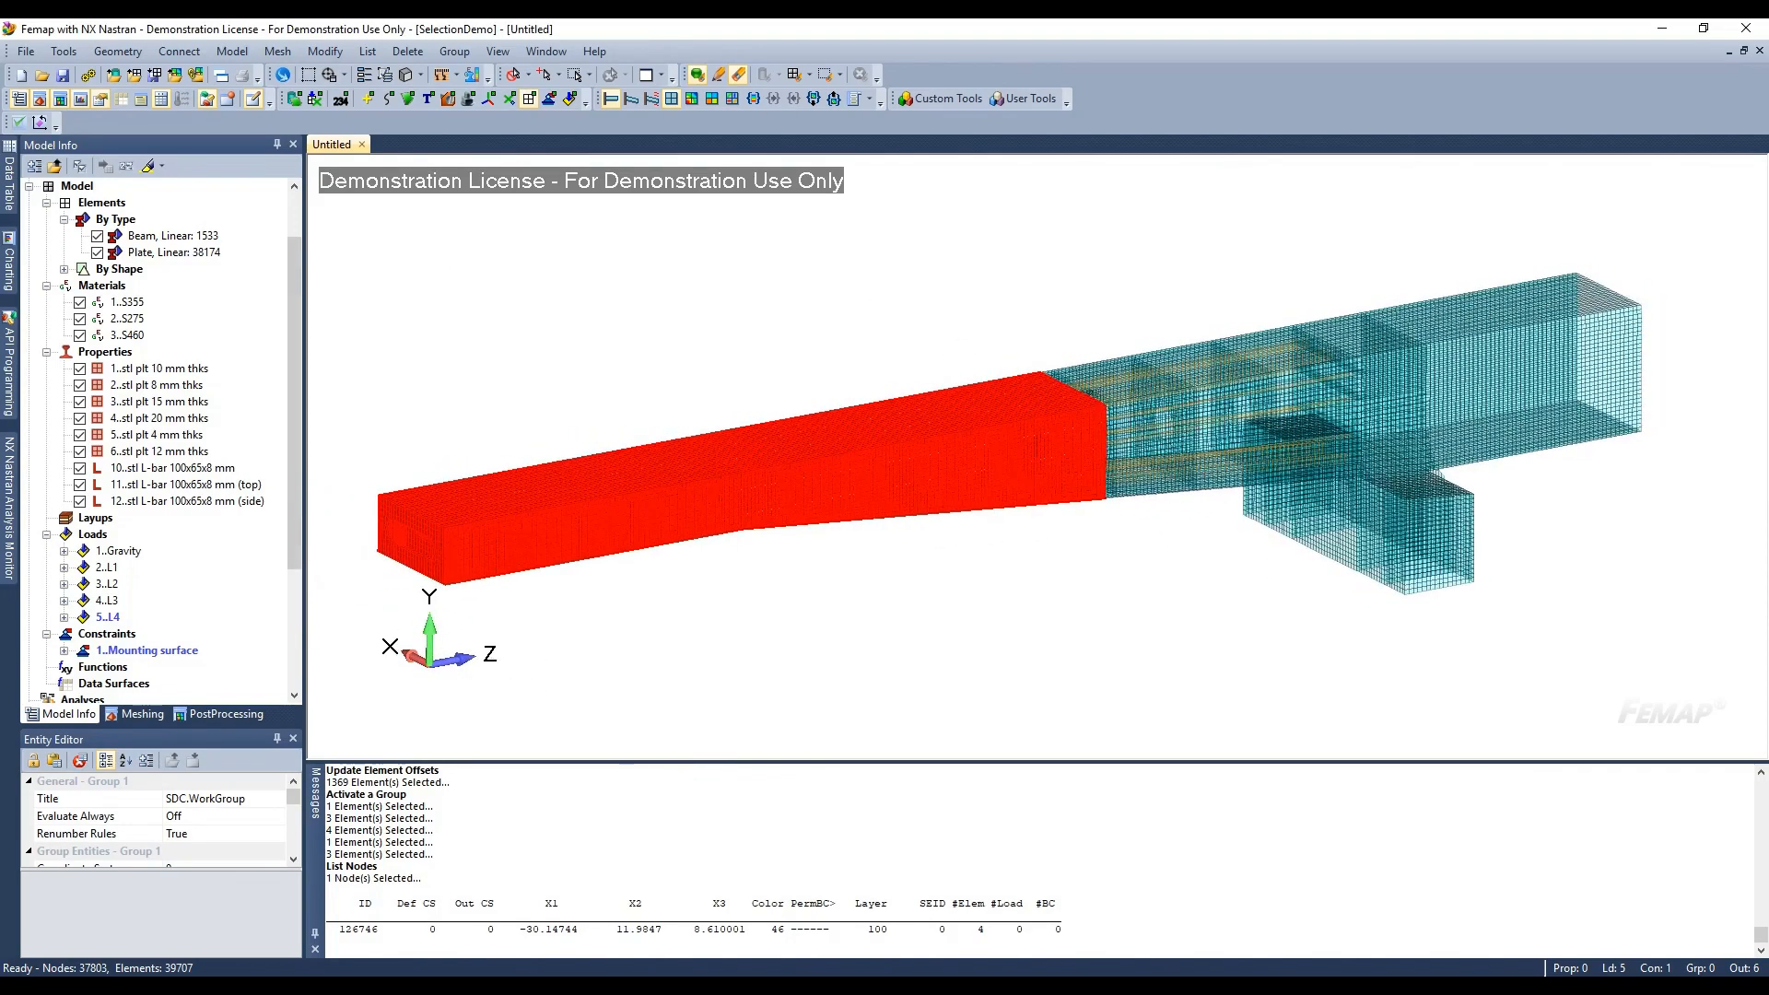
click(488, 987)
Edit the coordinate rule to include a lower bound of 5 <= Z
double_click(798, 537)
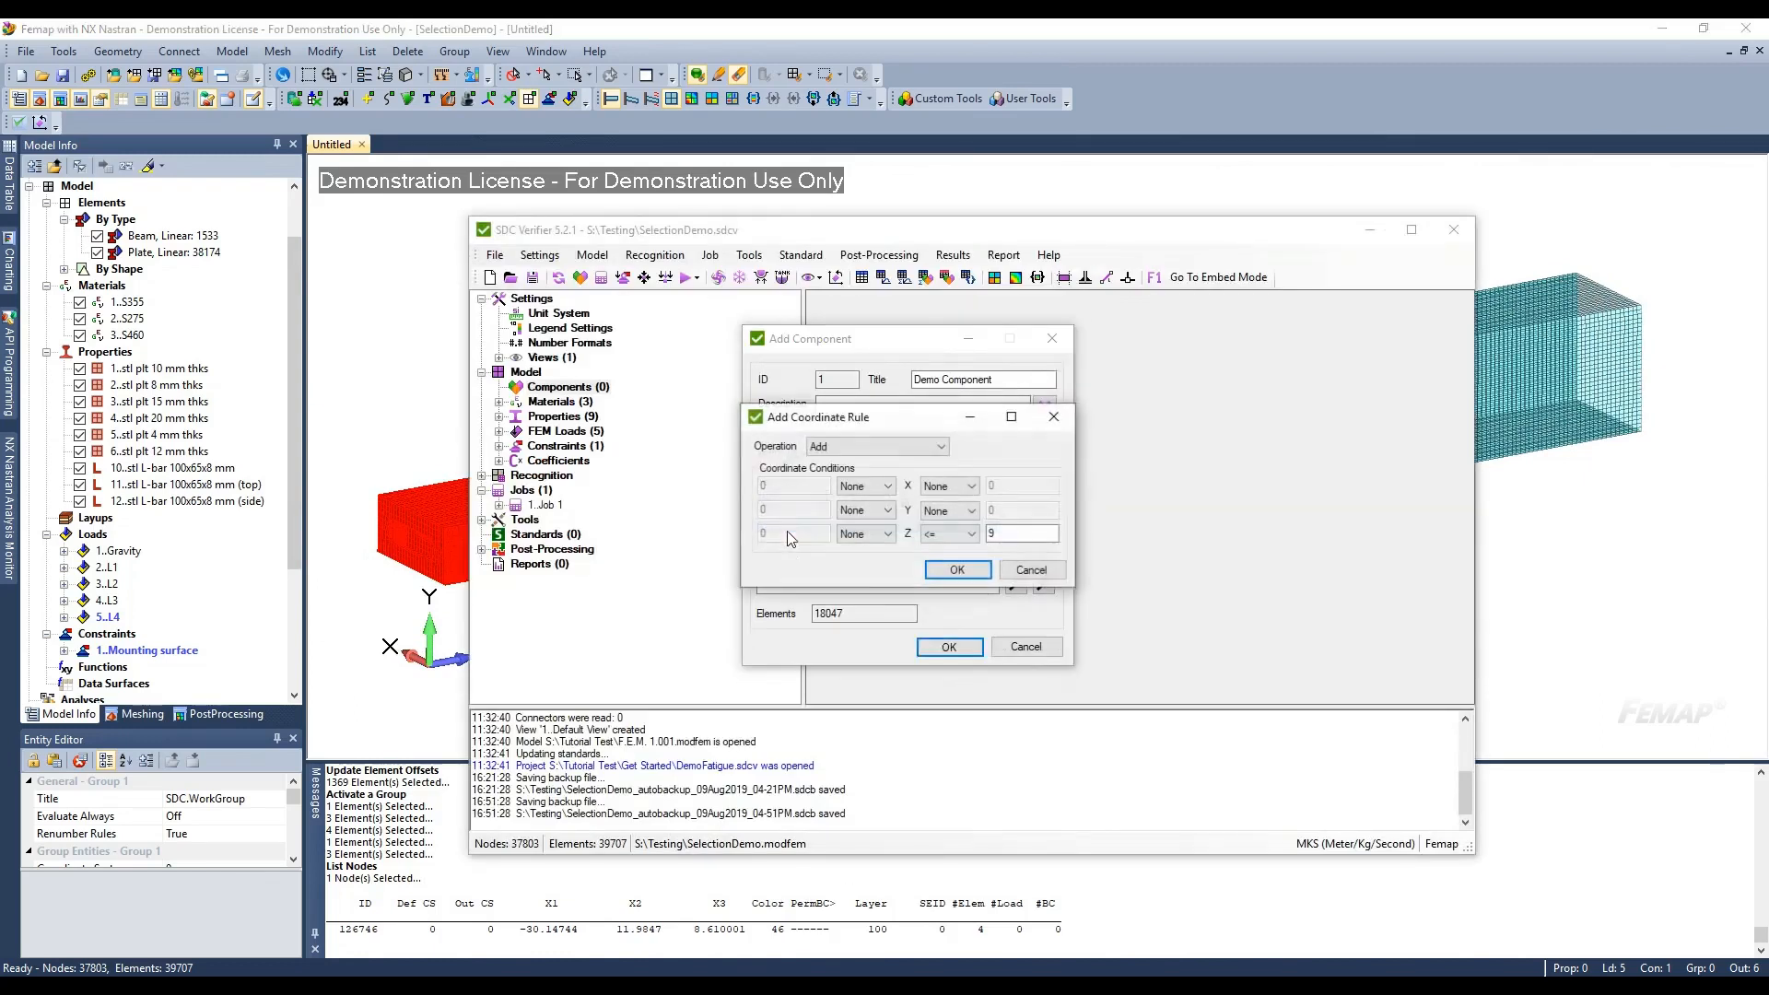
click(866, 534)
click(846, 574)
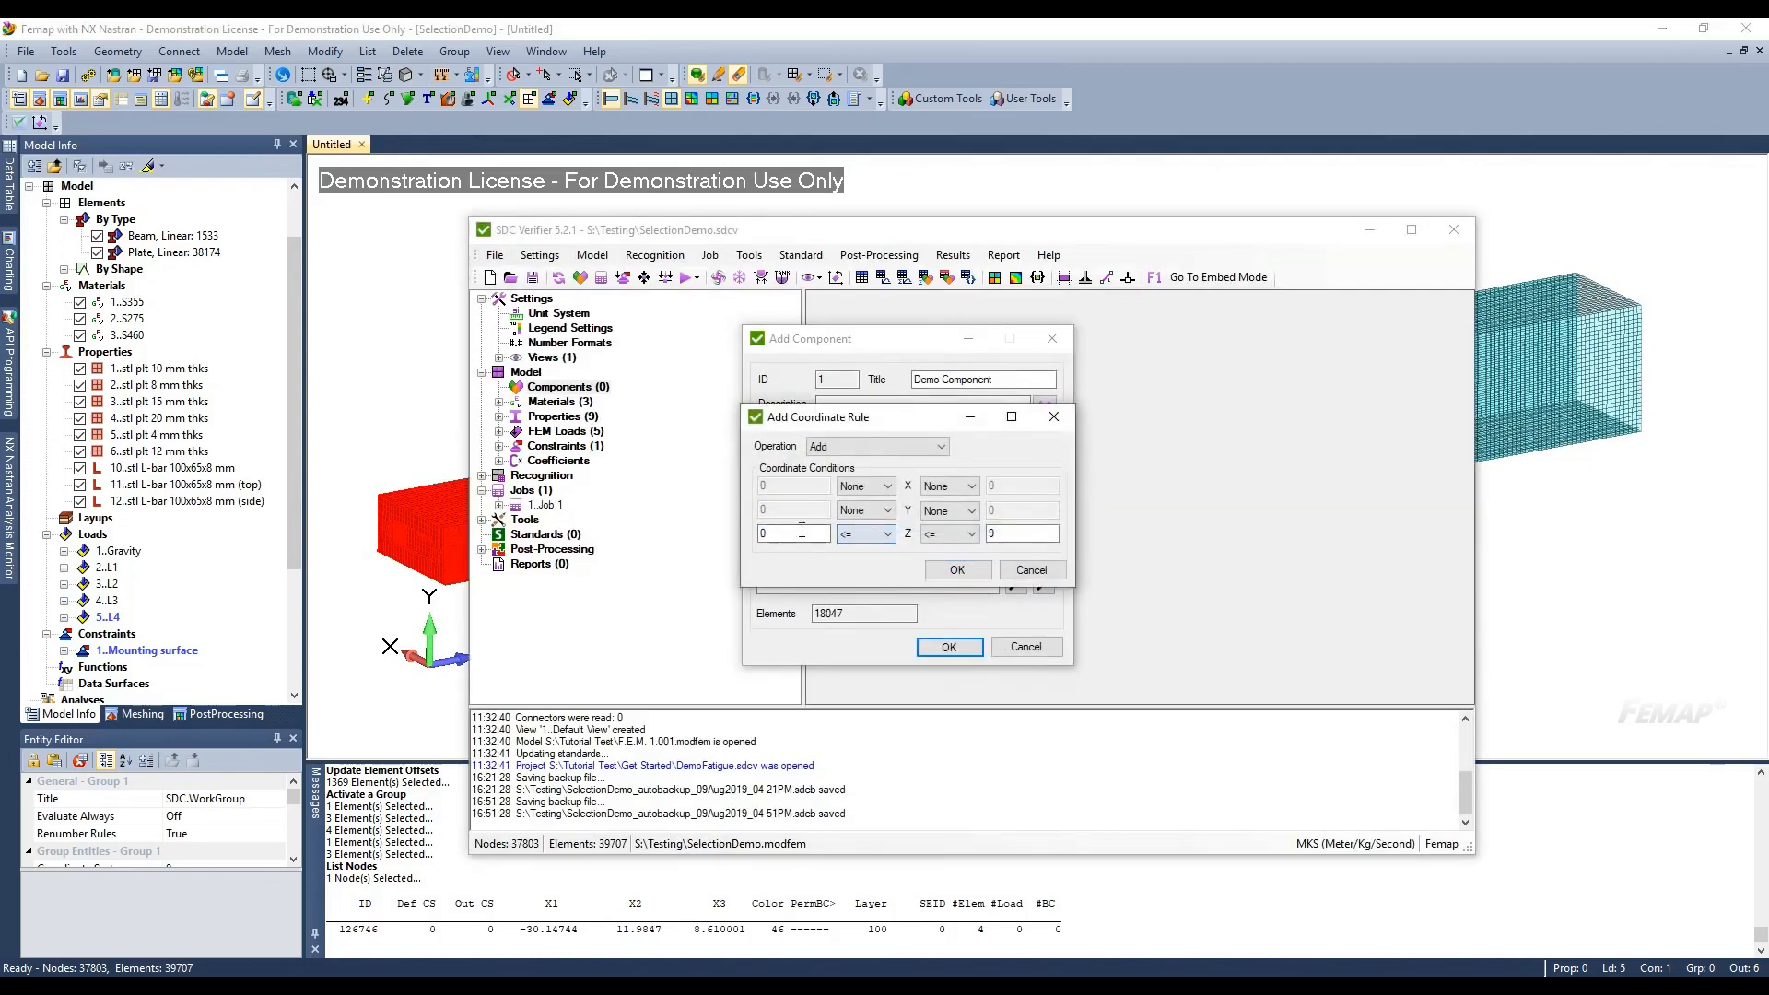
text(5)
click(954, 570)
Preview the elements between both Z limits in Femap and return to SDC Verifier
click(949, 646)
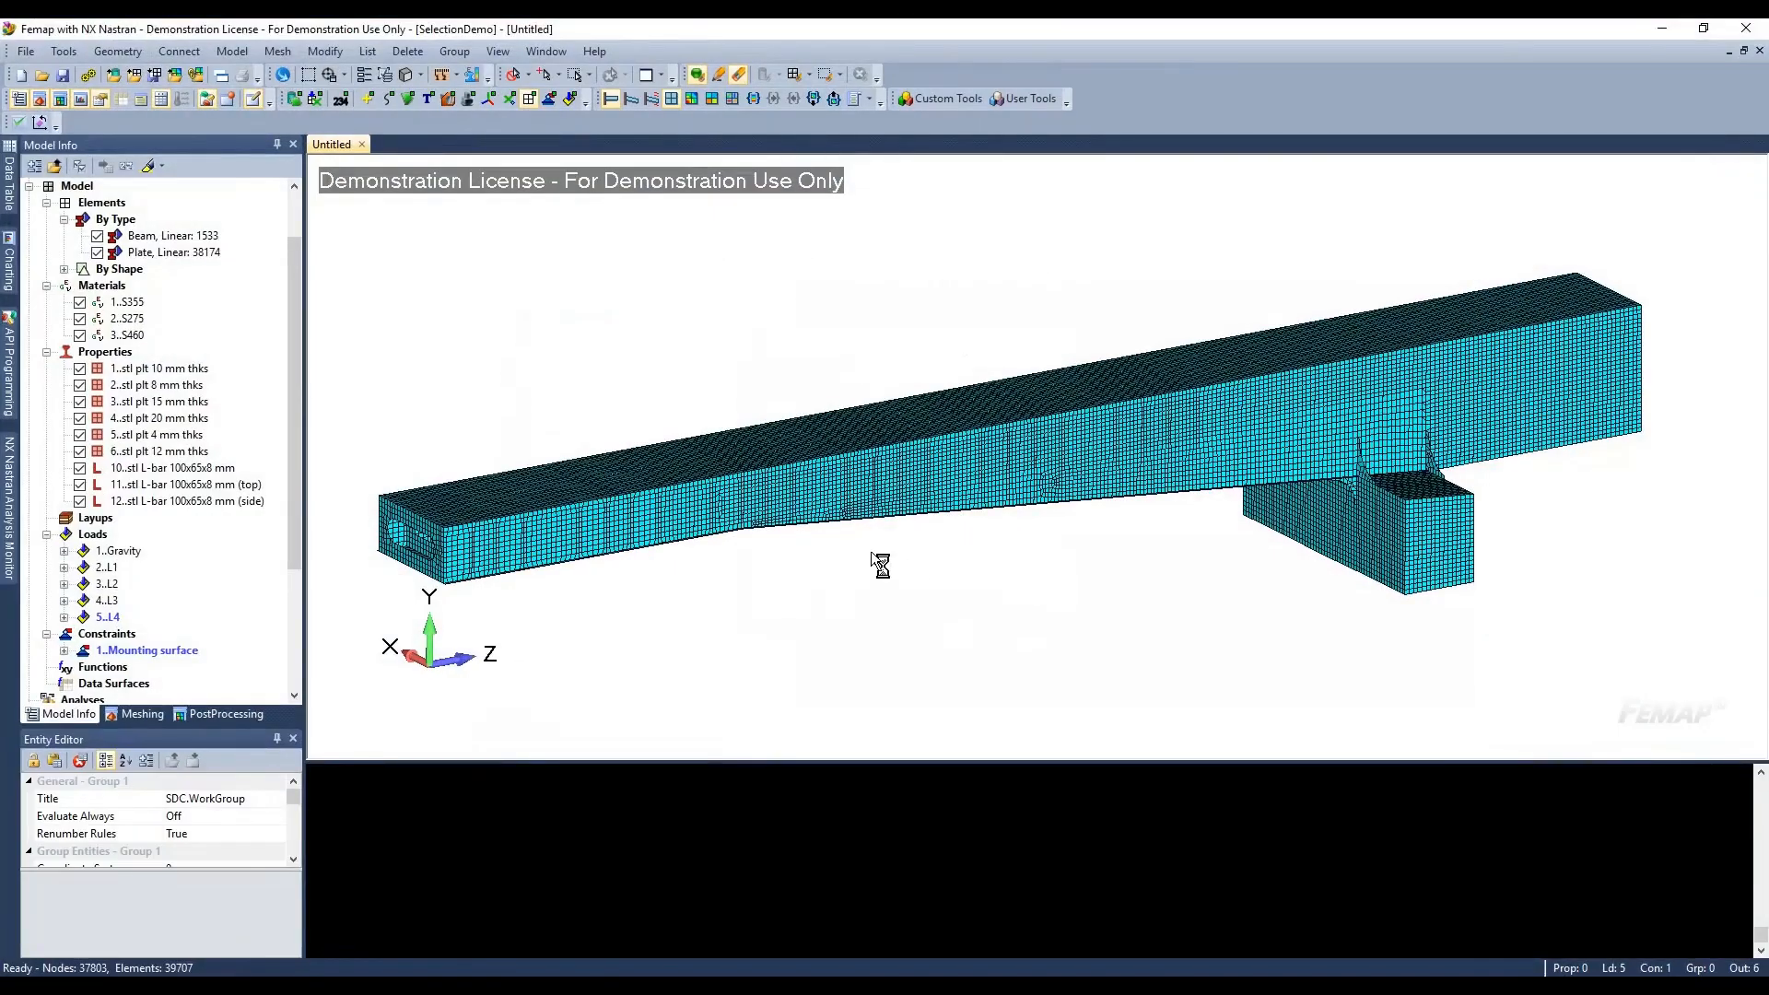
middle_drag(805, 561, 834, 516)
scroll(910, 490, down, 1)
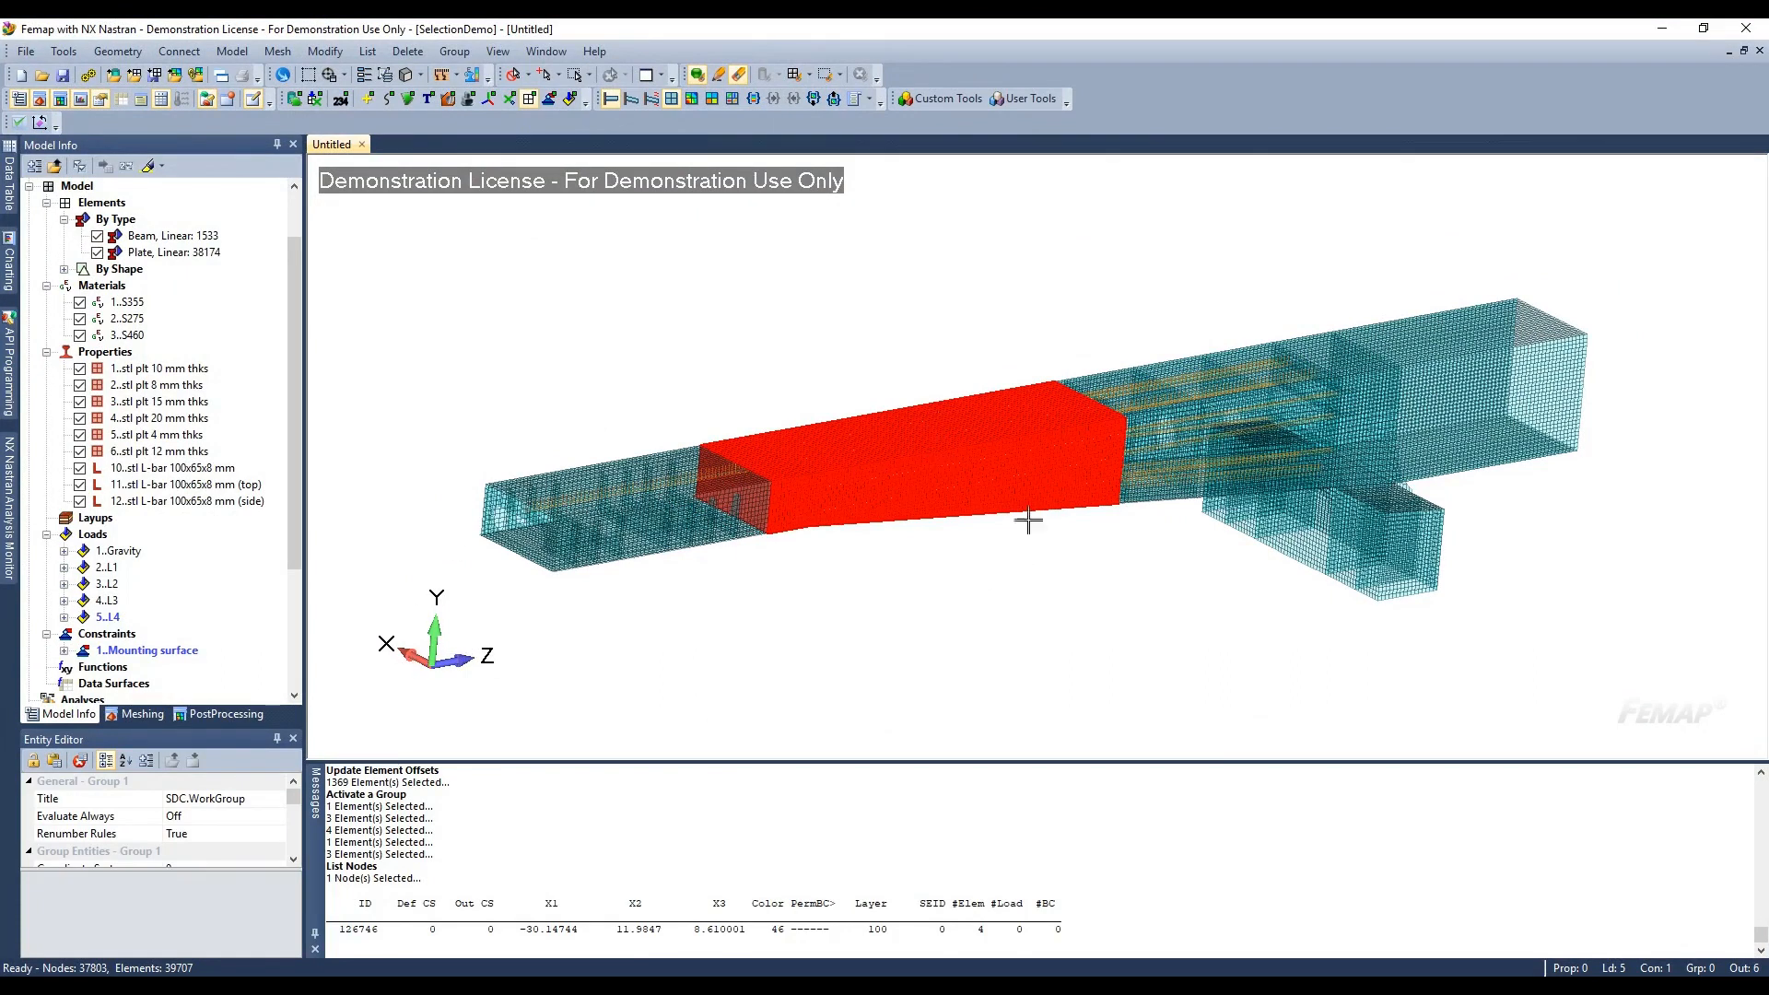
click(798, 973)
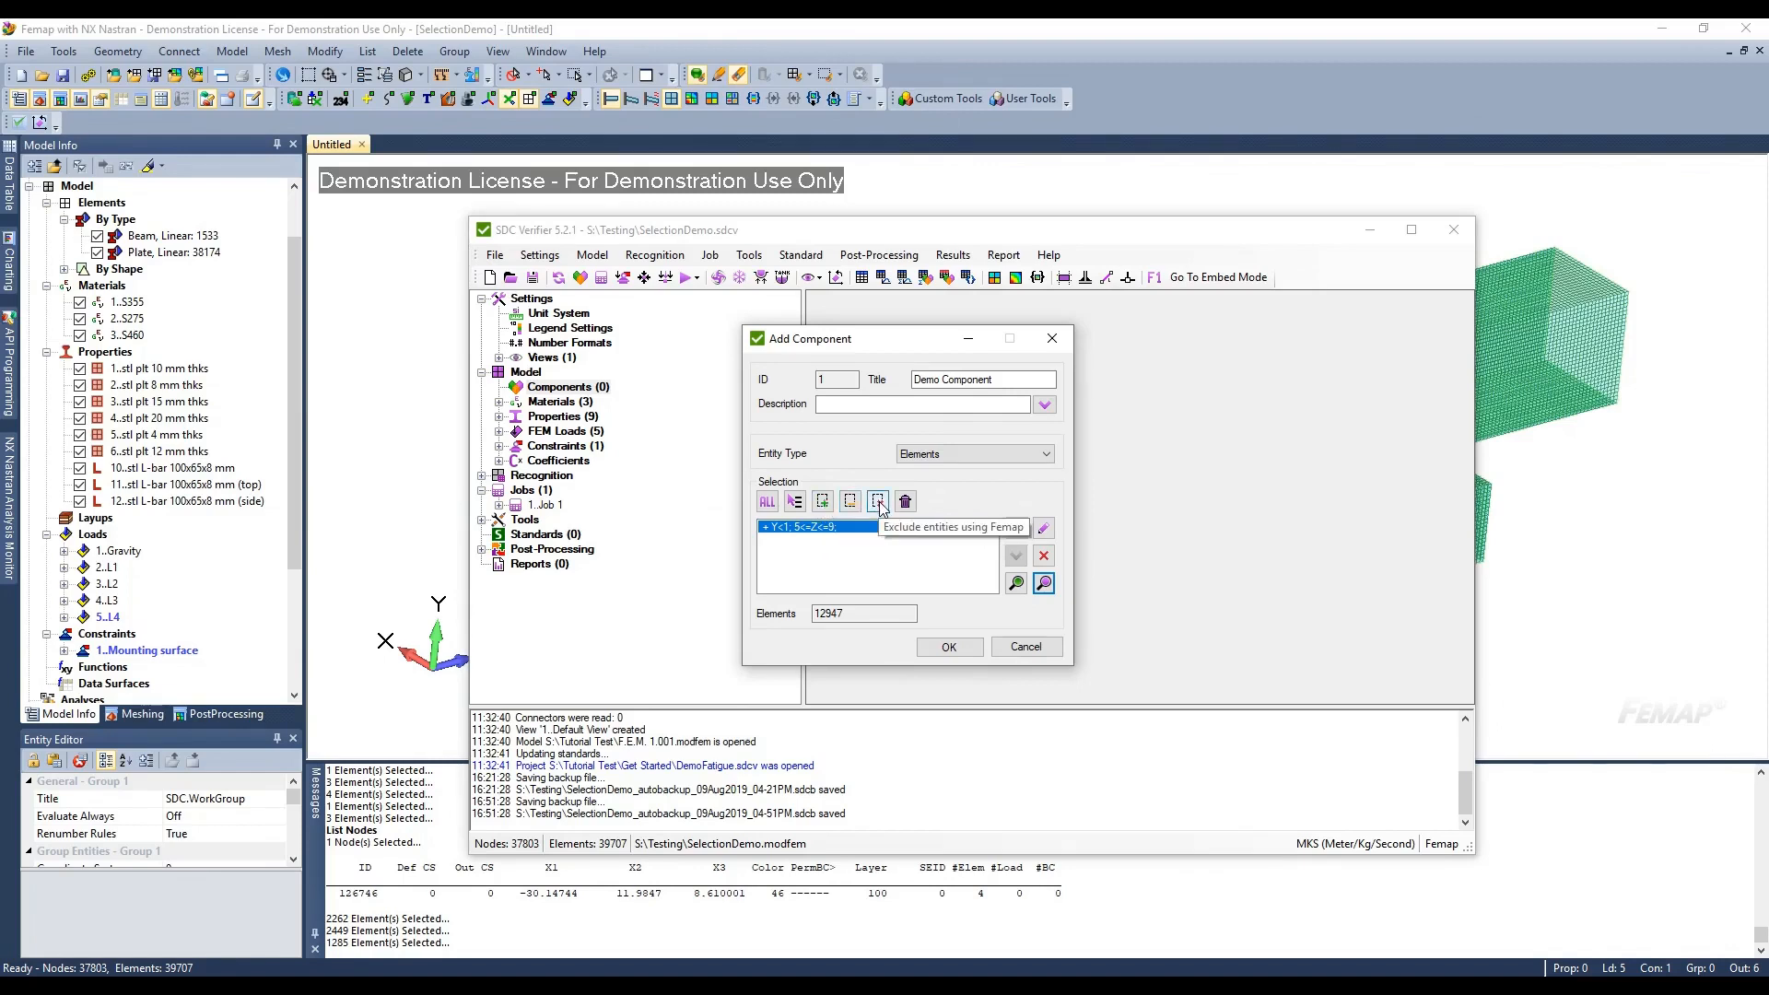
Add the elements at the high-Z end of the main box structure by box-picking them in Femap
click(822, 502)
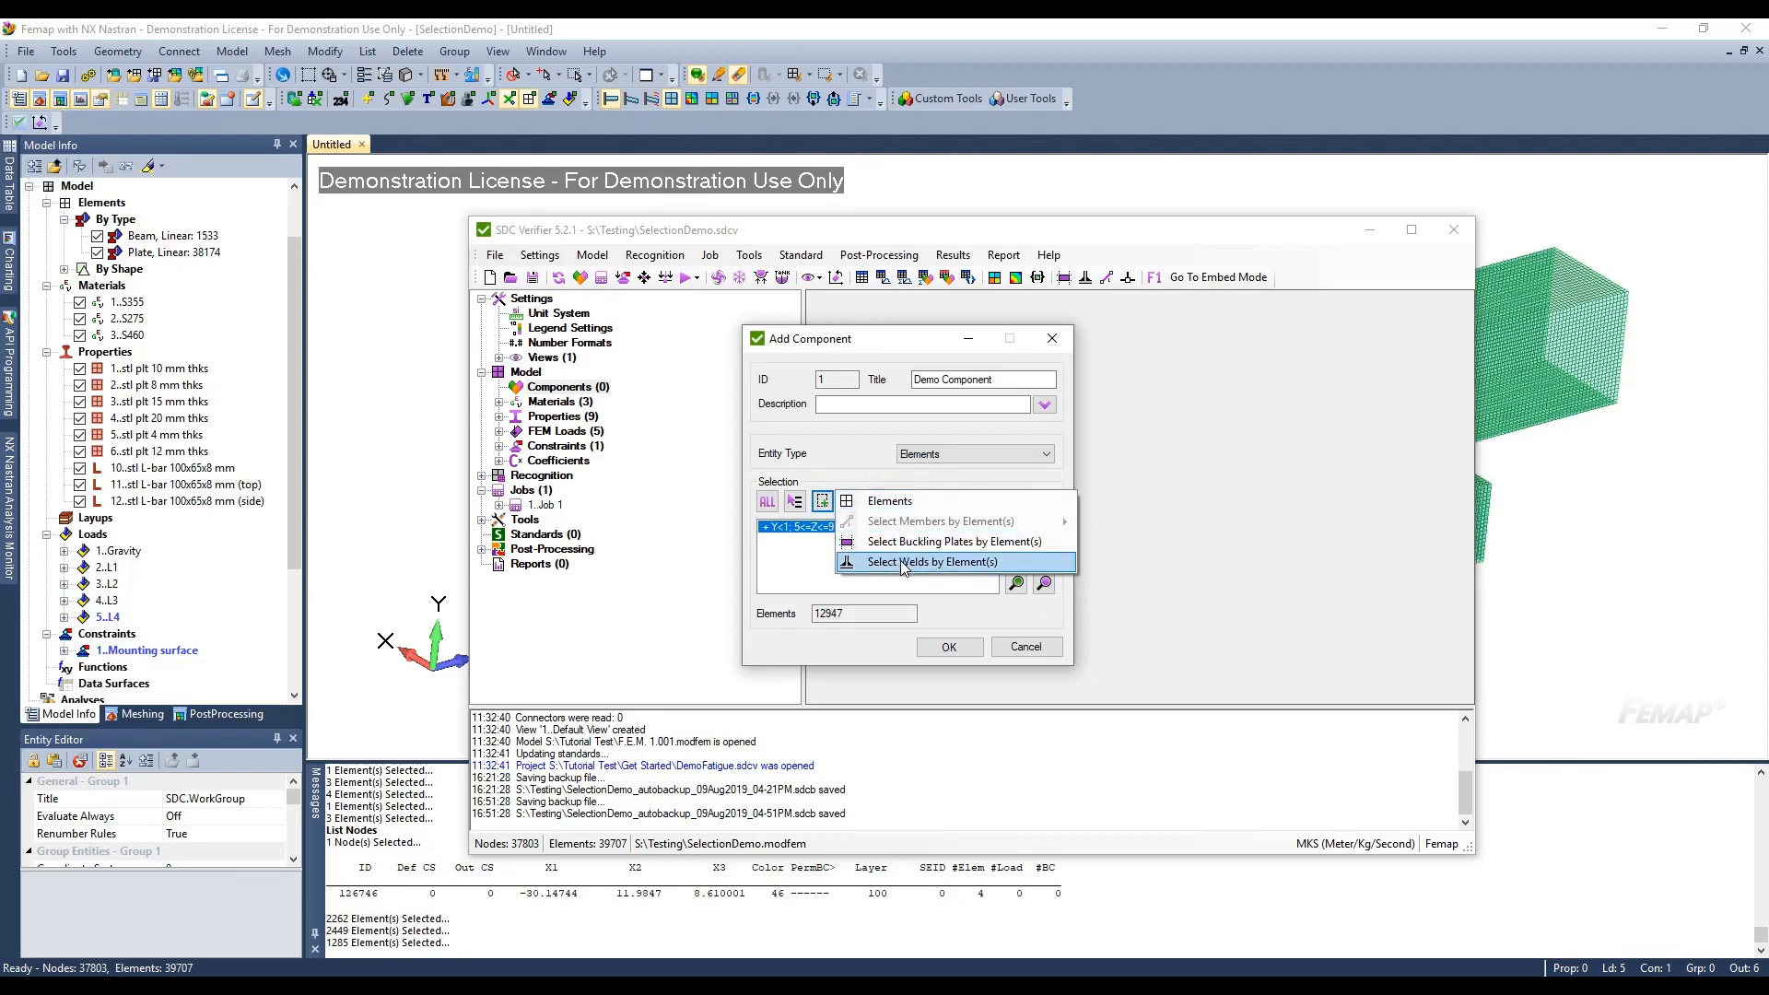
click(920, 506)
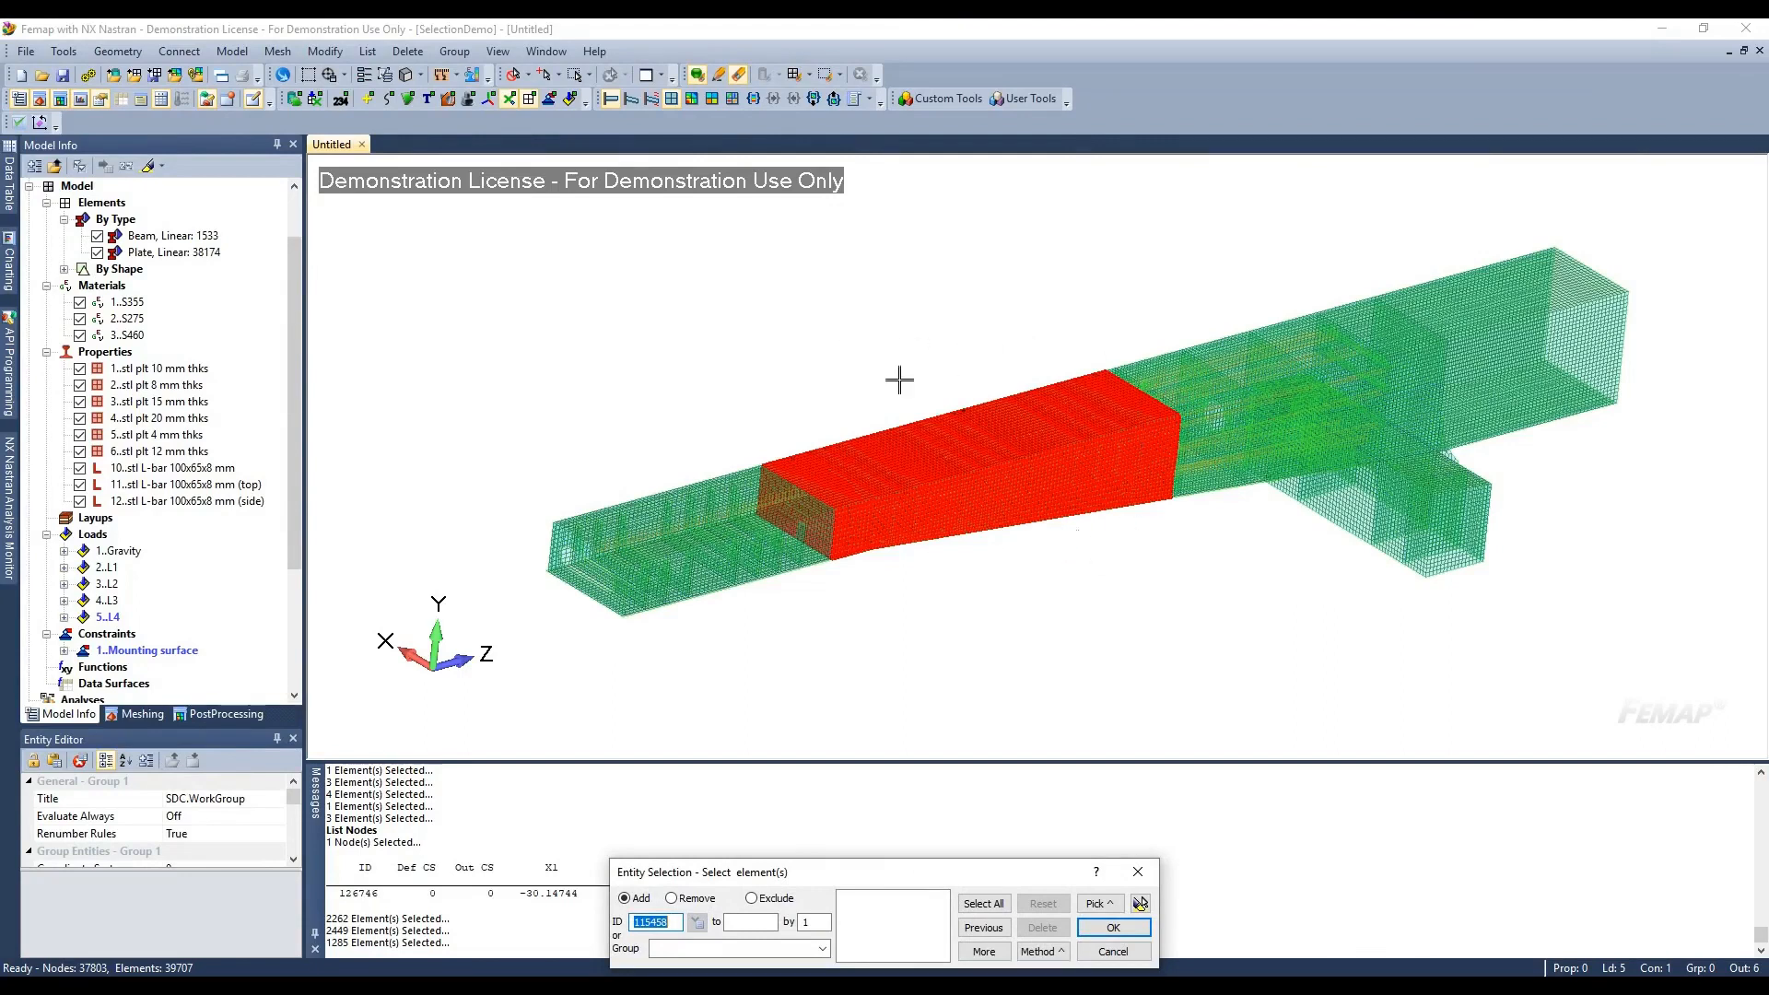
drag(1502, 217, 1697, 486)
drag(792, 867, 804, 803)
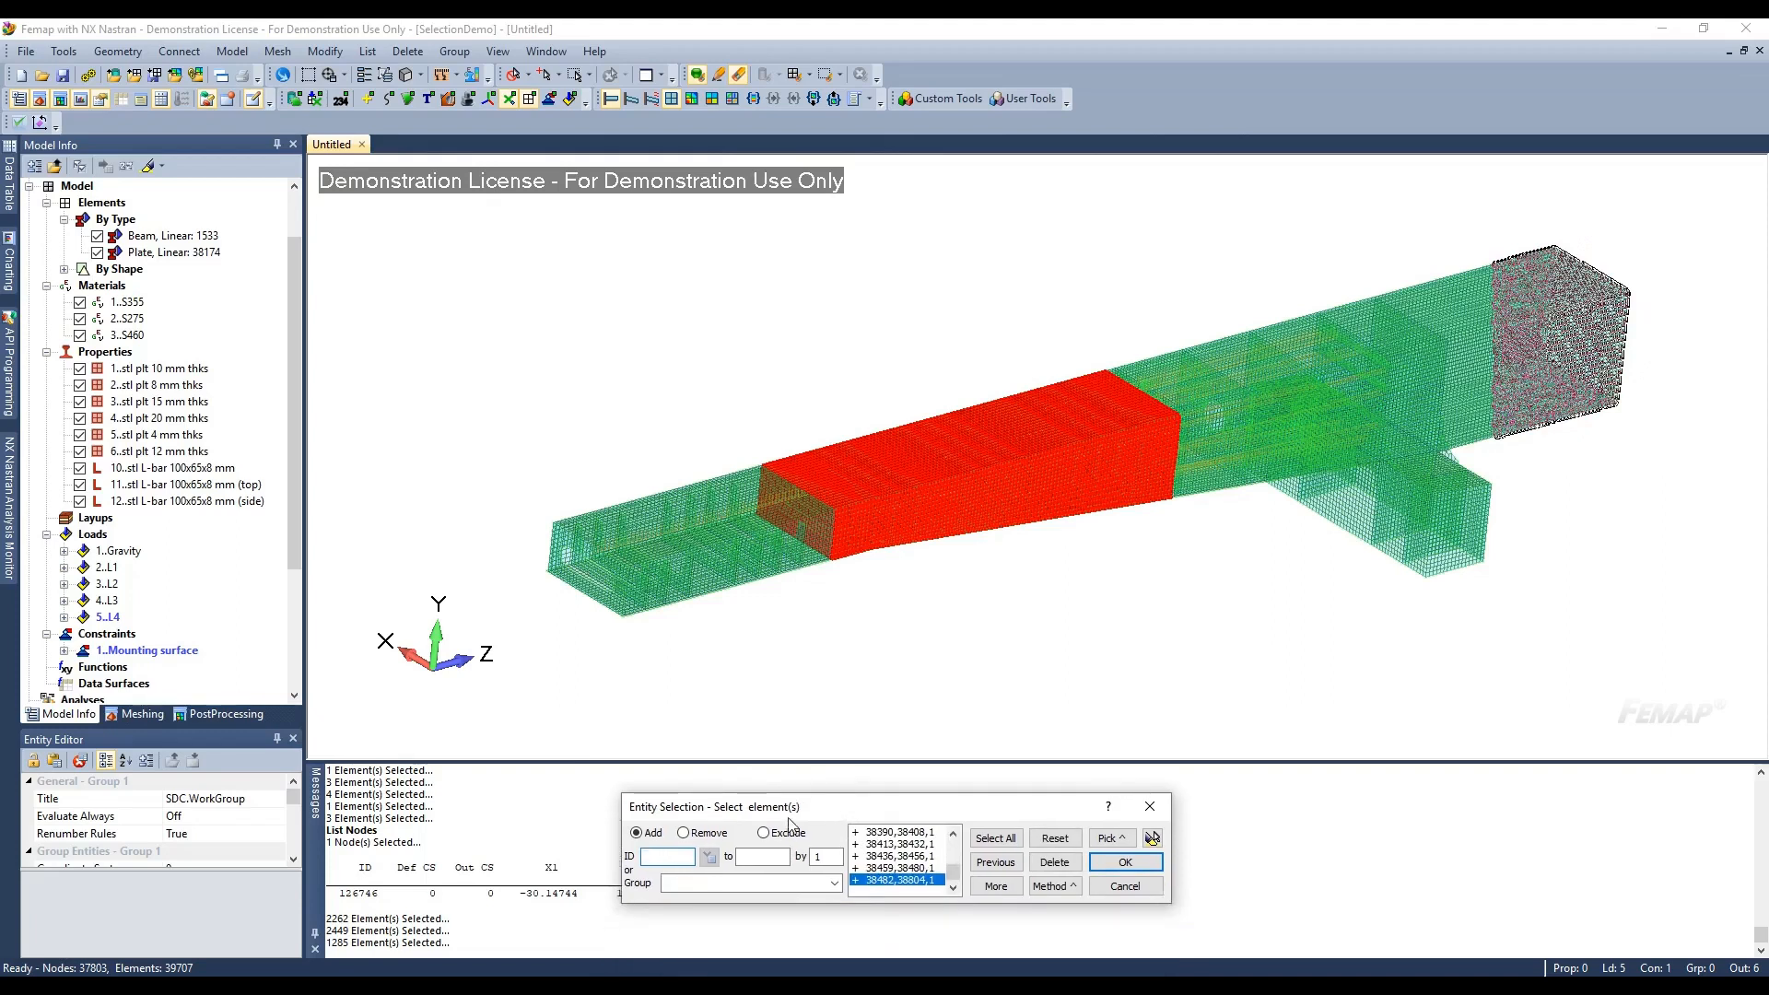
click(1123, 864)
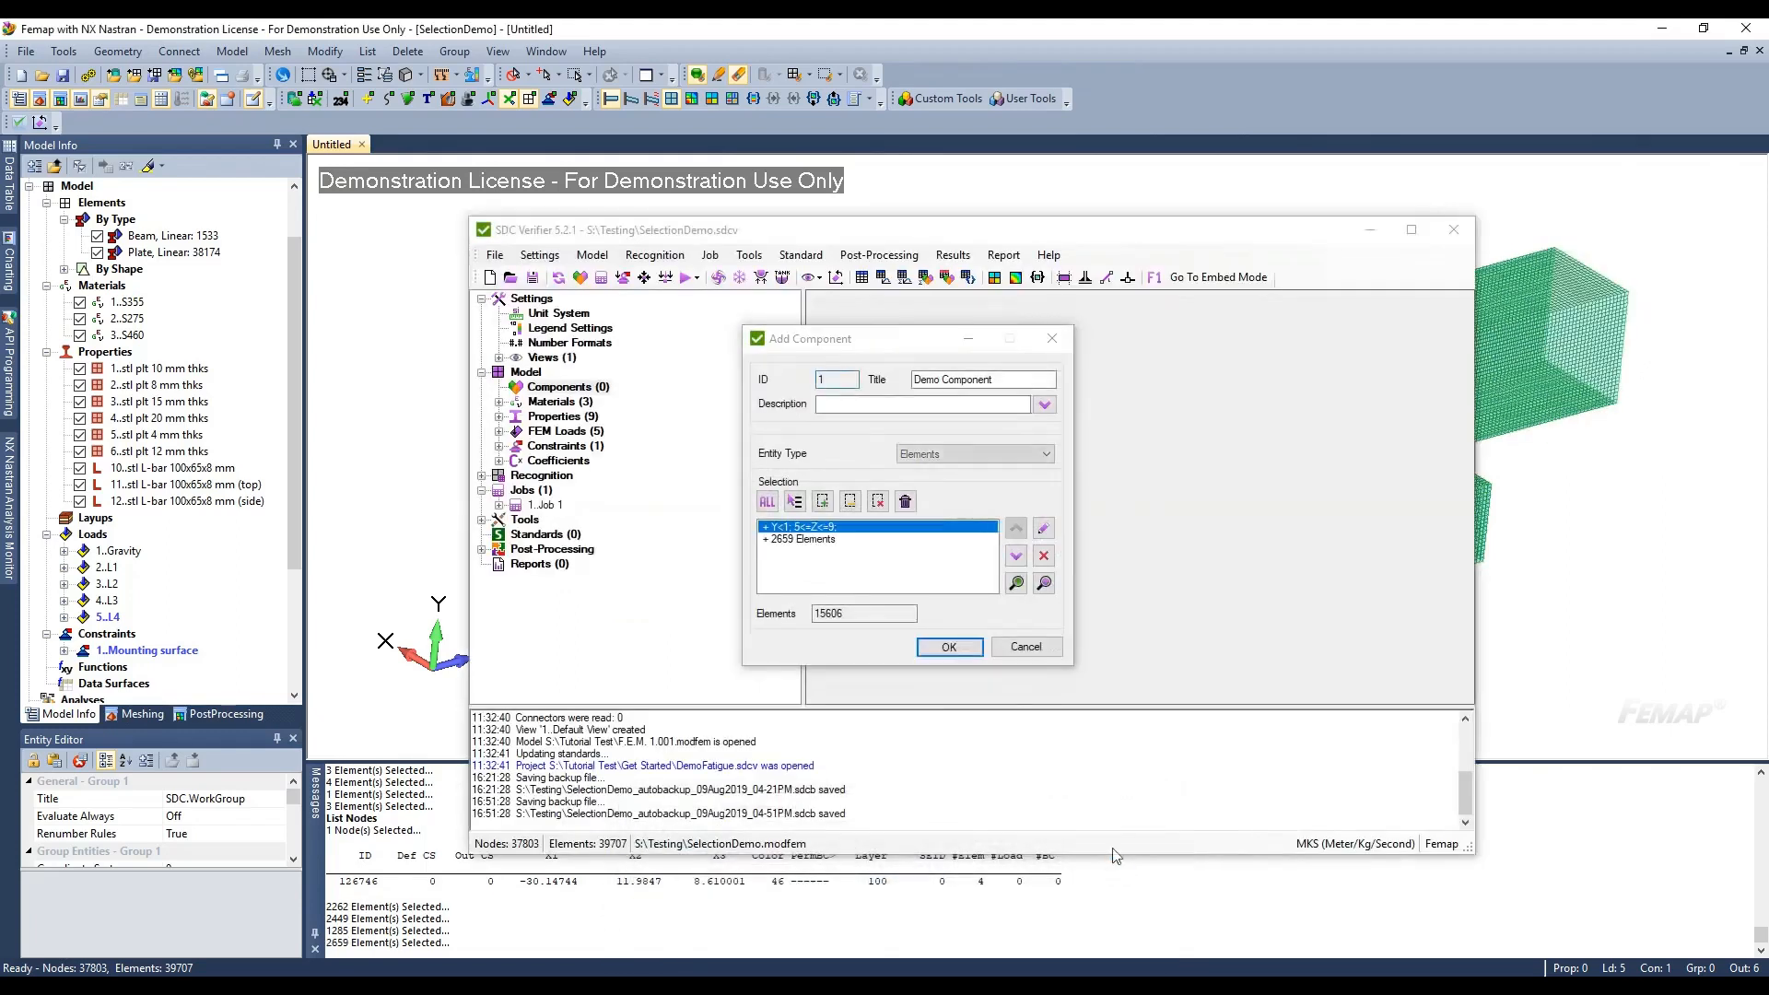
Clear the Y/Z coordinate rule and the box-picked elements from the Demo Component's selection
click(813, 540)
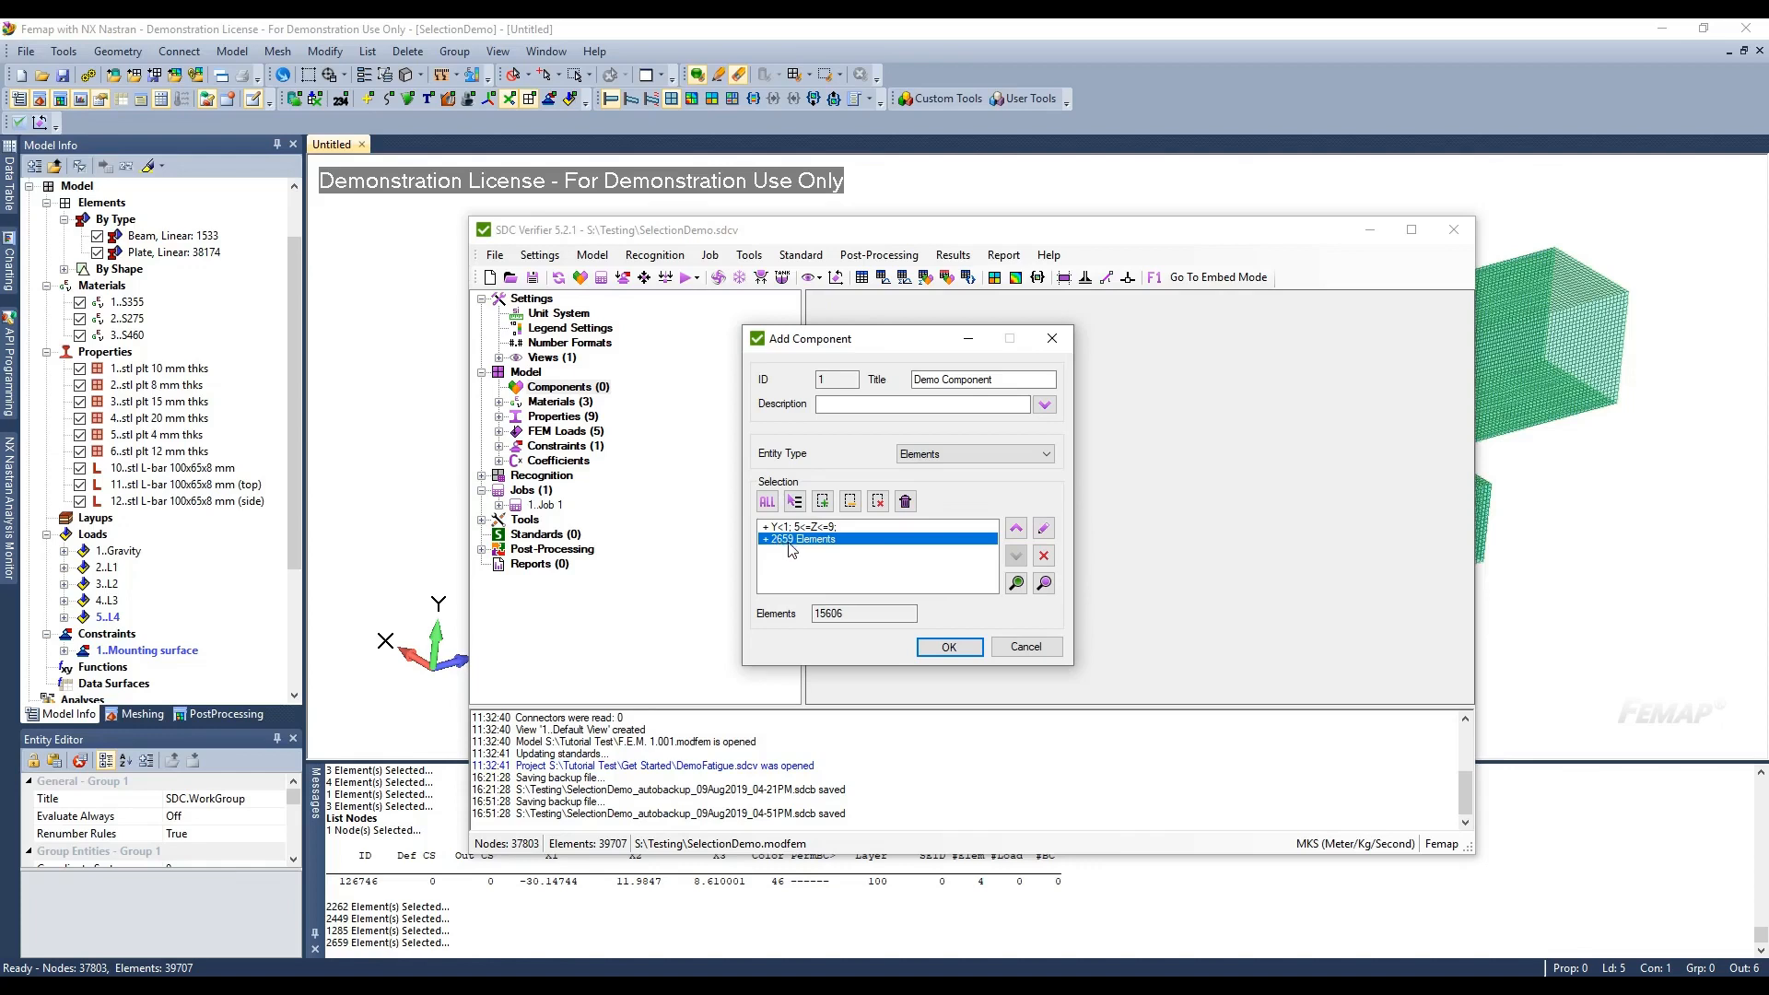
click(823, 503)
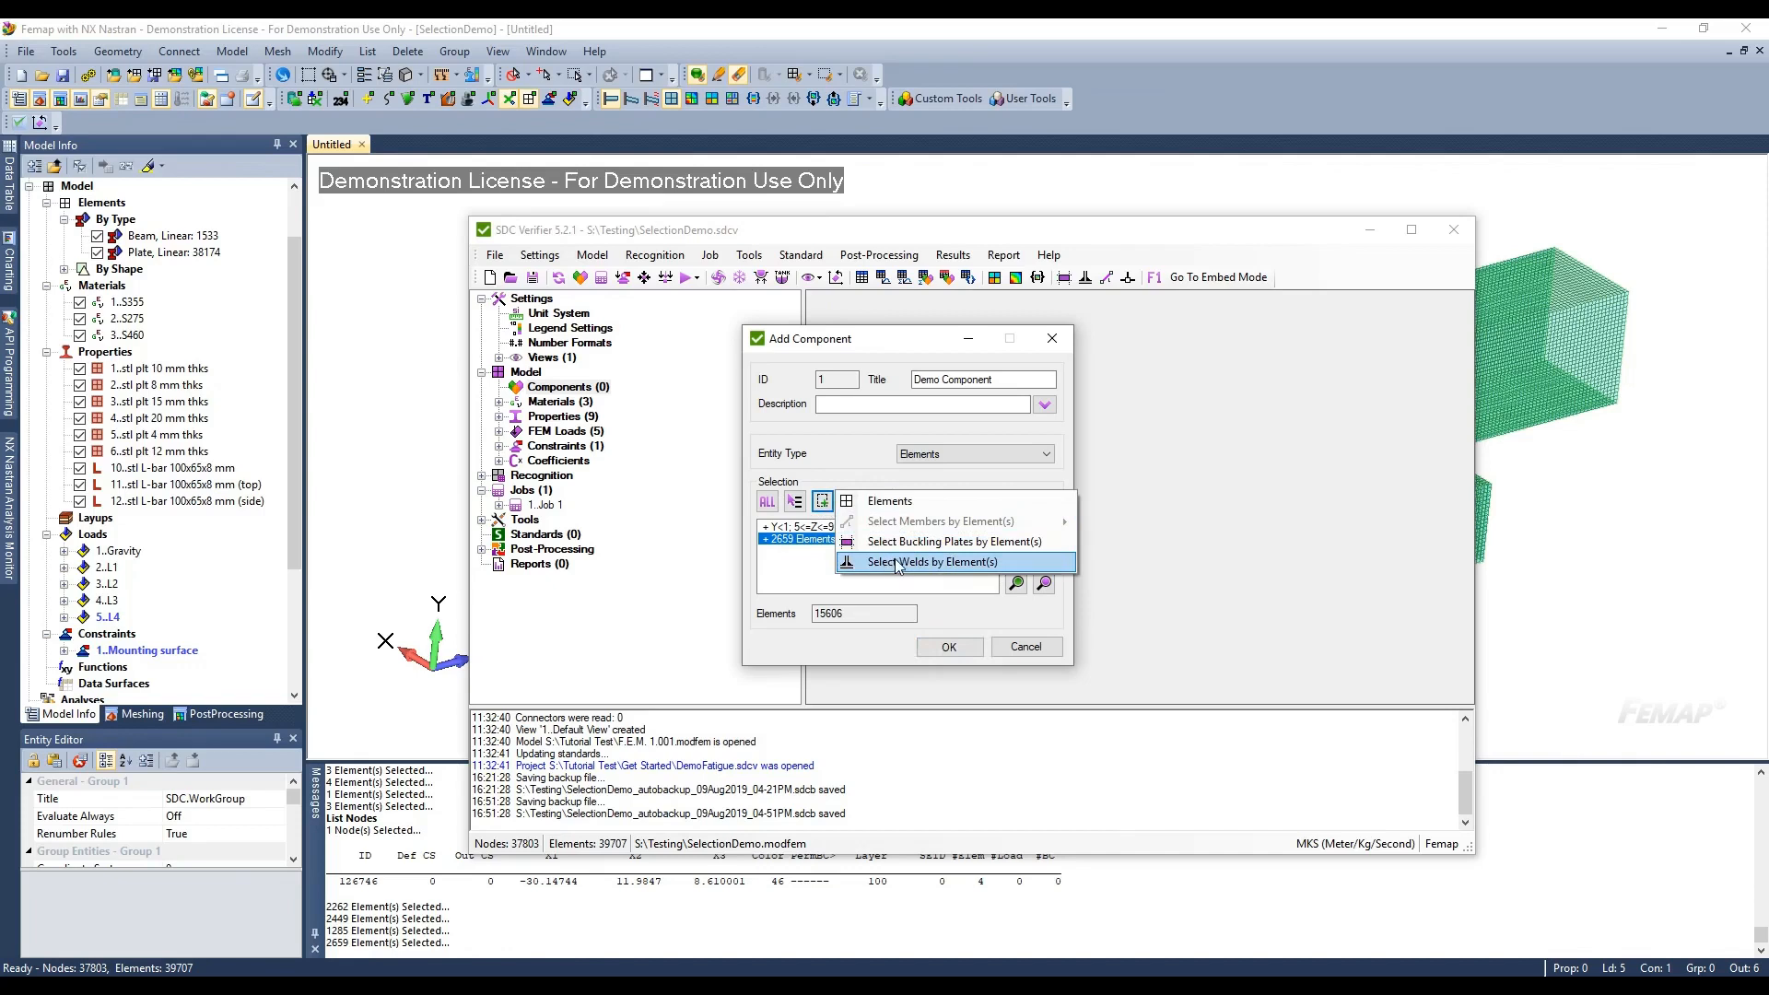
click(772, 576)
click(908, 509)
Add the weld along the lower longitudinal edge at the beam's free end by picking three of its elements, and preview it in Femap
click(823, 501)
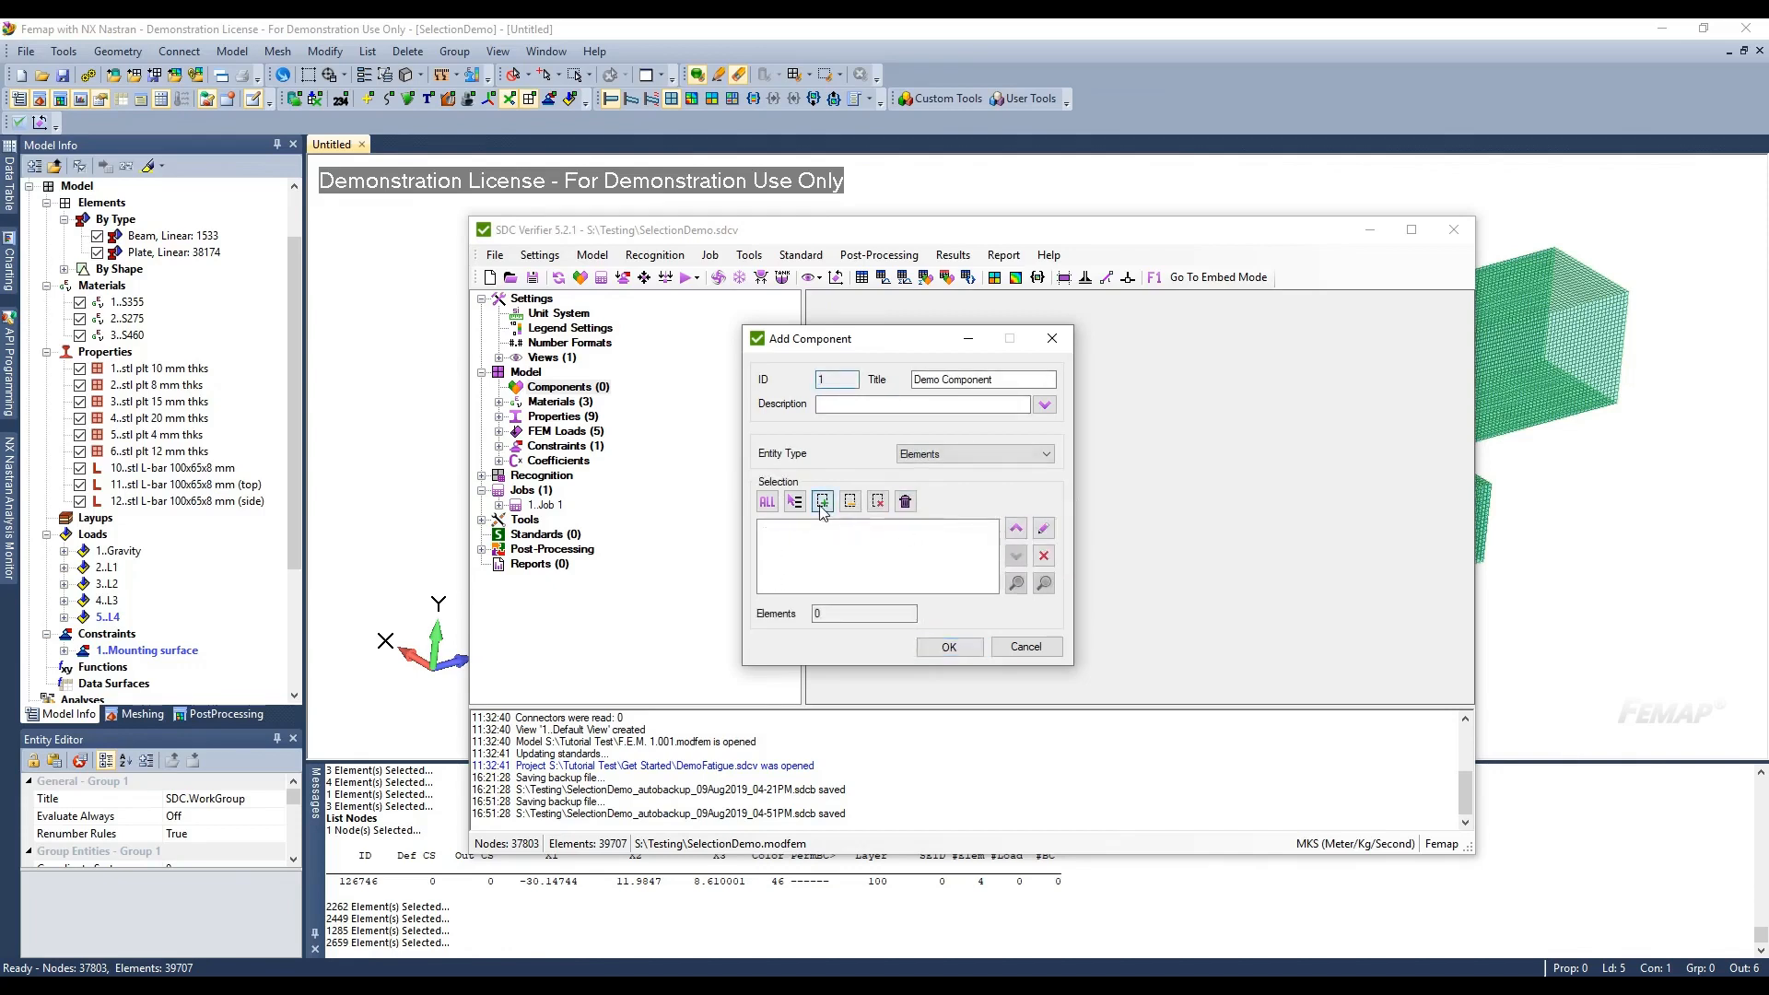
click(911, 562)
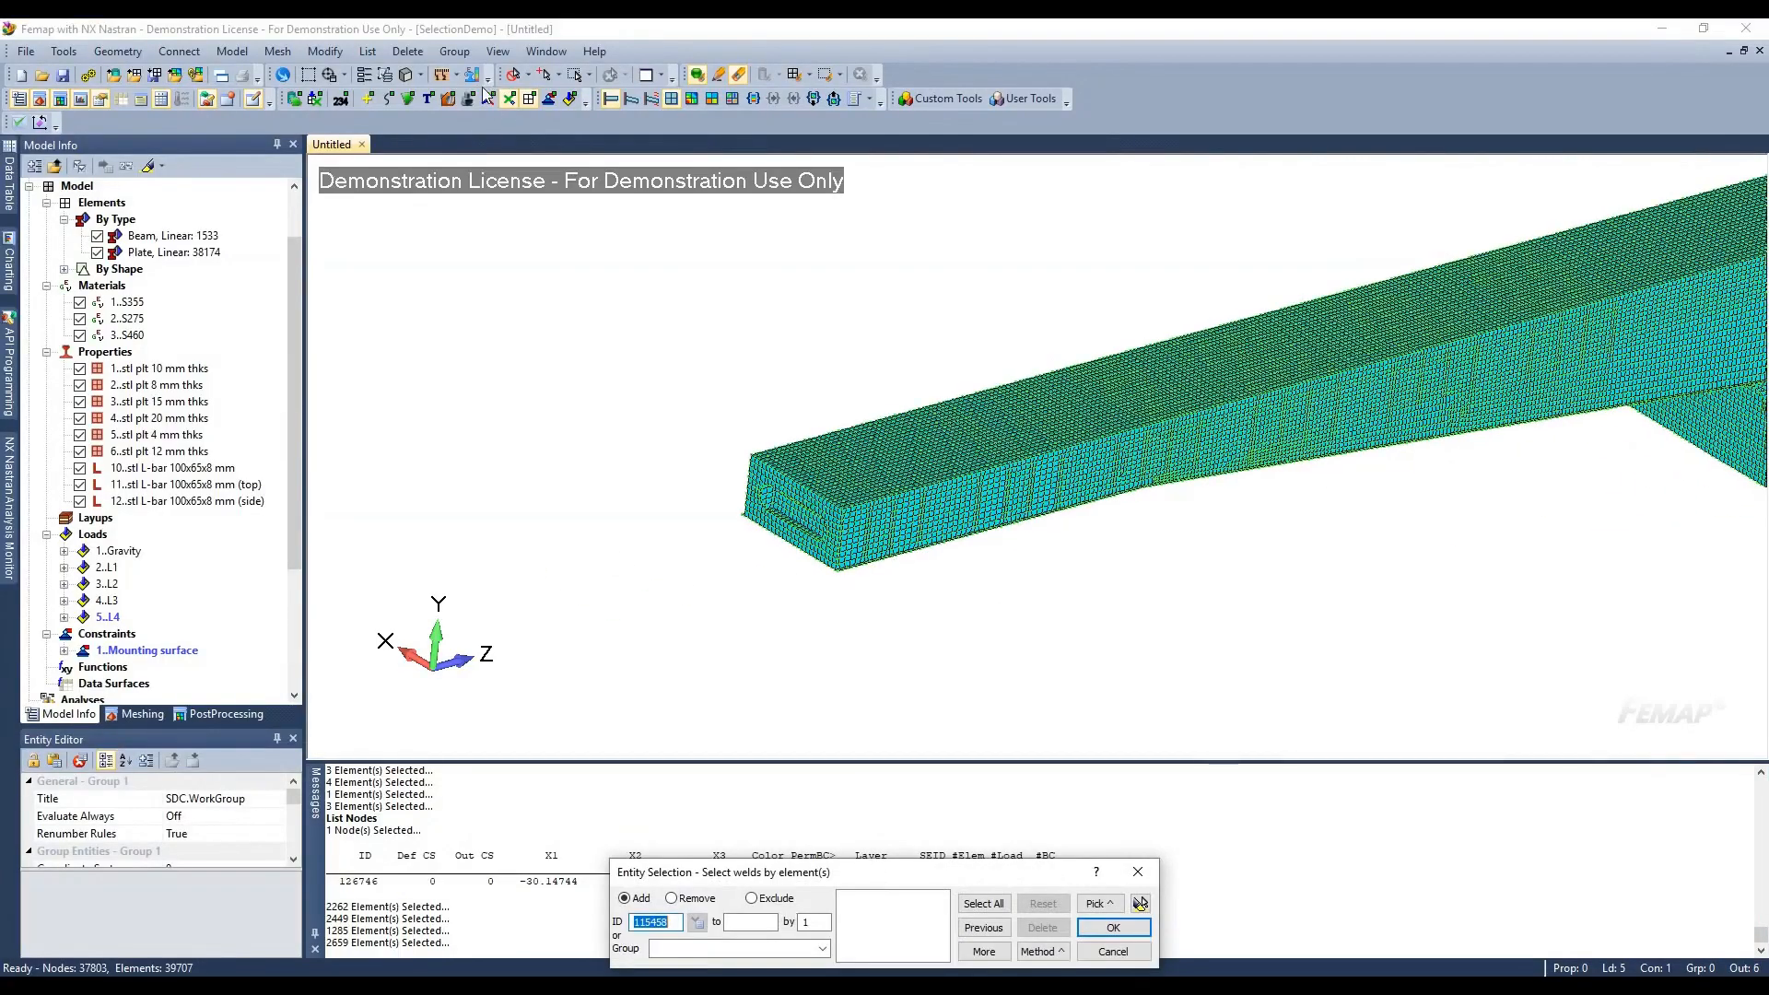
middle_drag(864, 519, 861, 616)
click(868, 611)
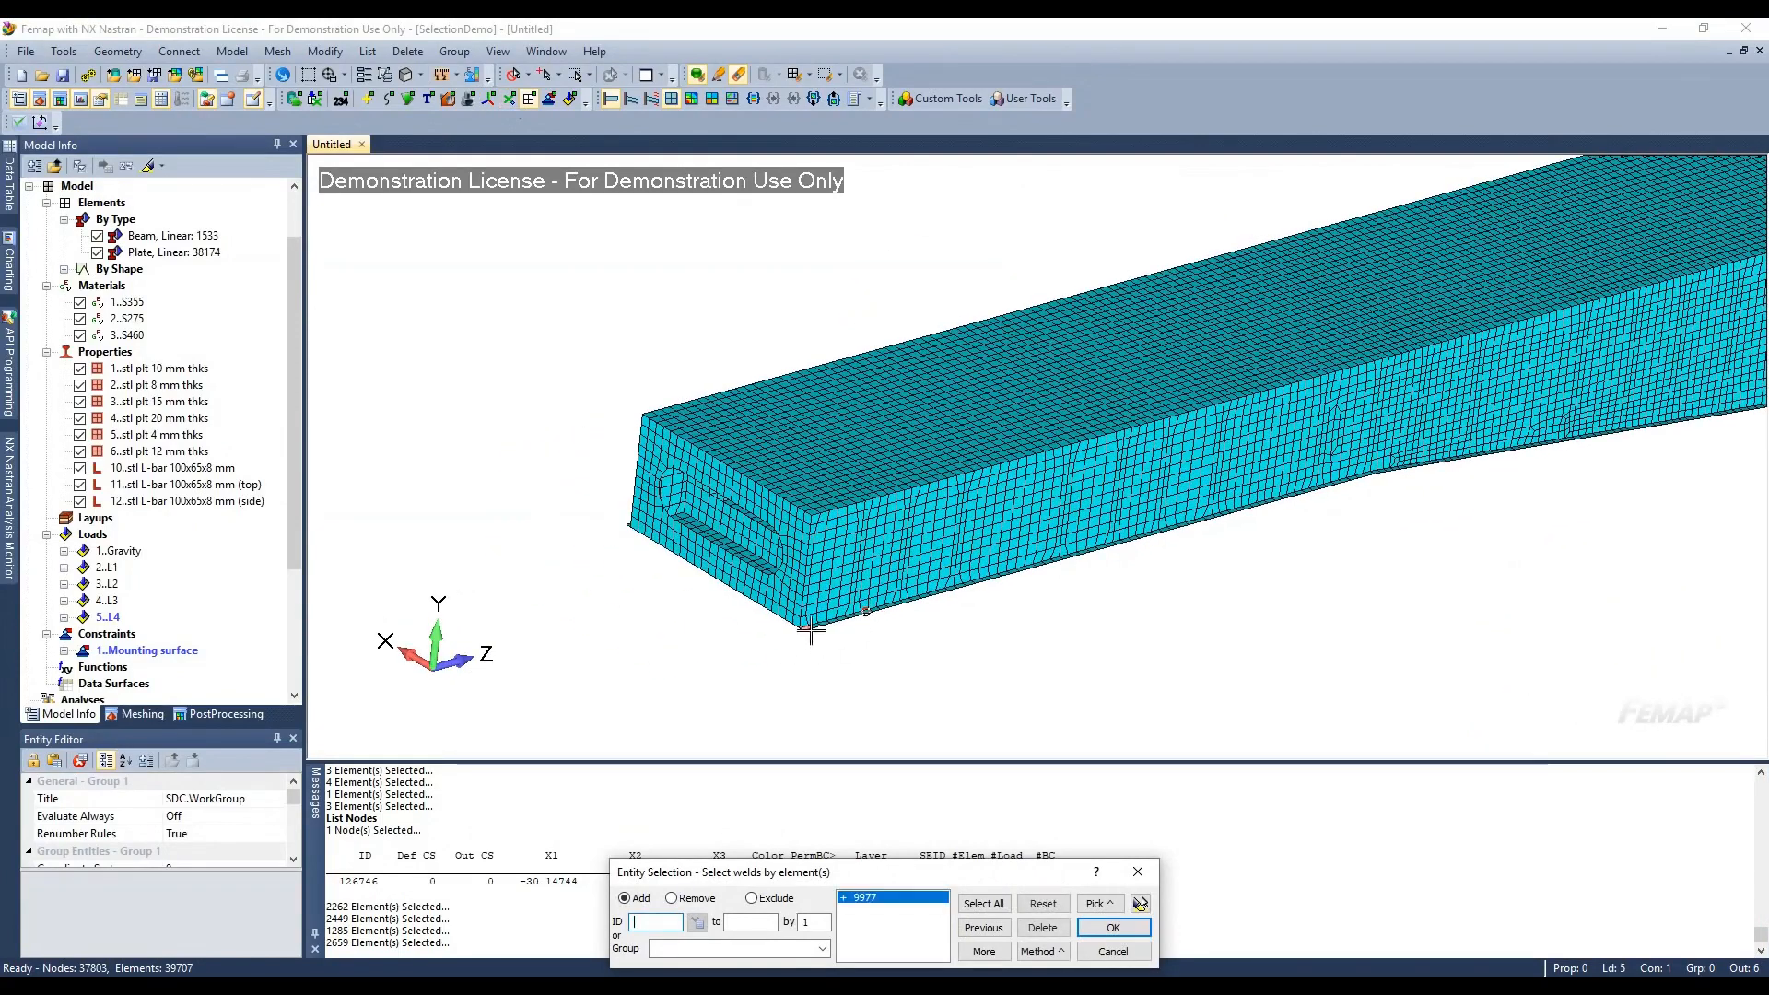
click(831, 619)
click(923, 593)
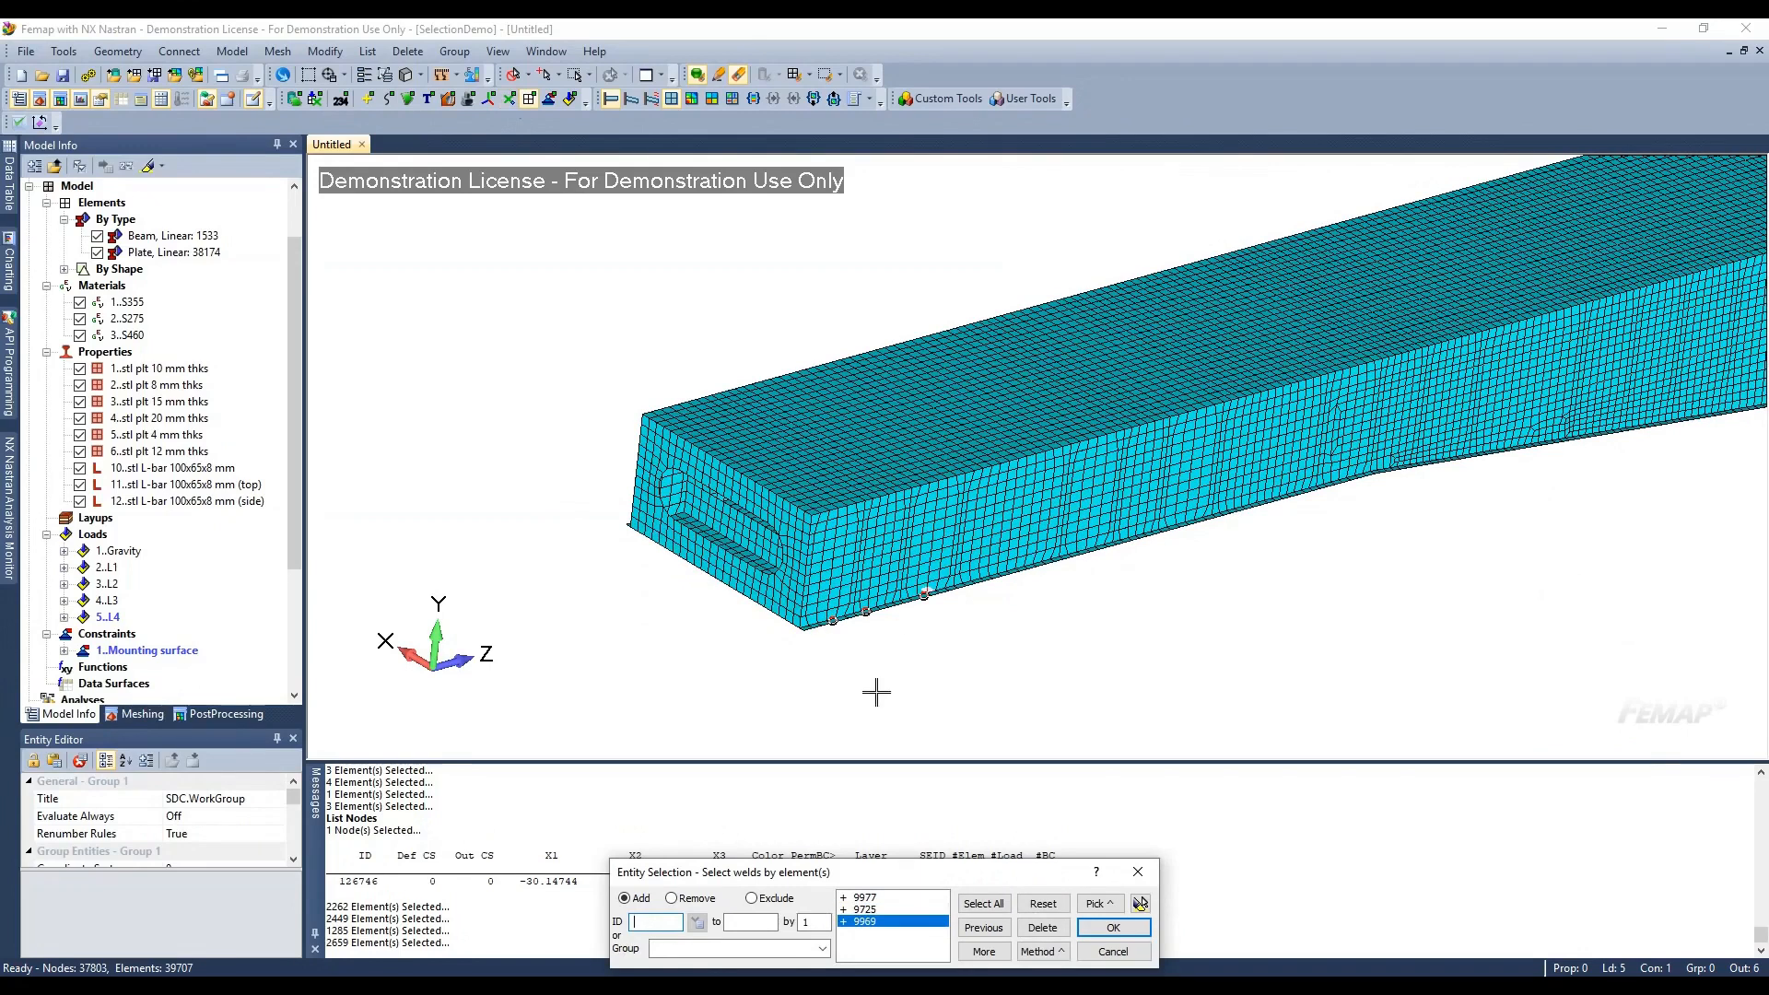
click(1113, 927)
click(815, 528)
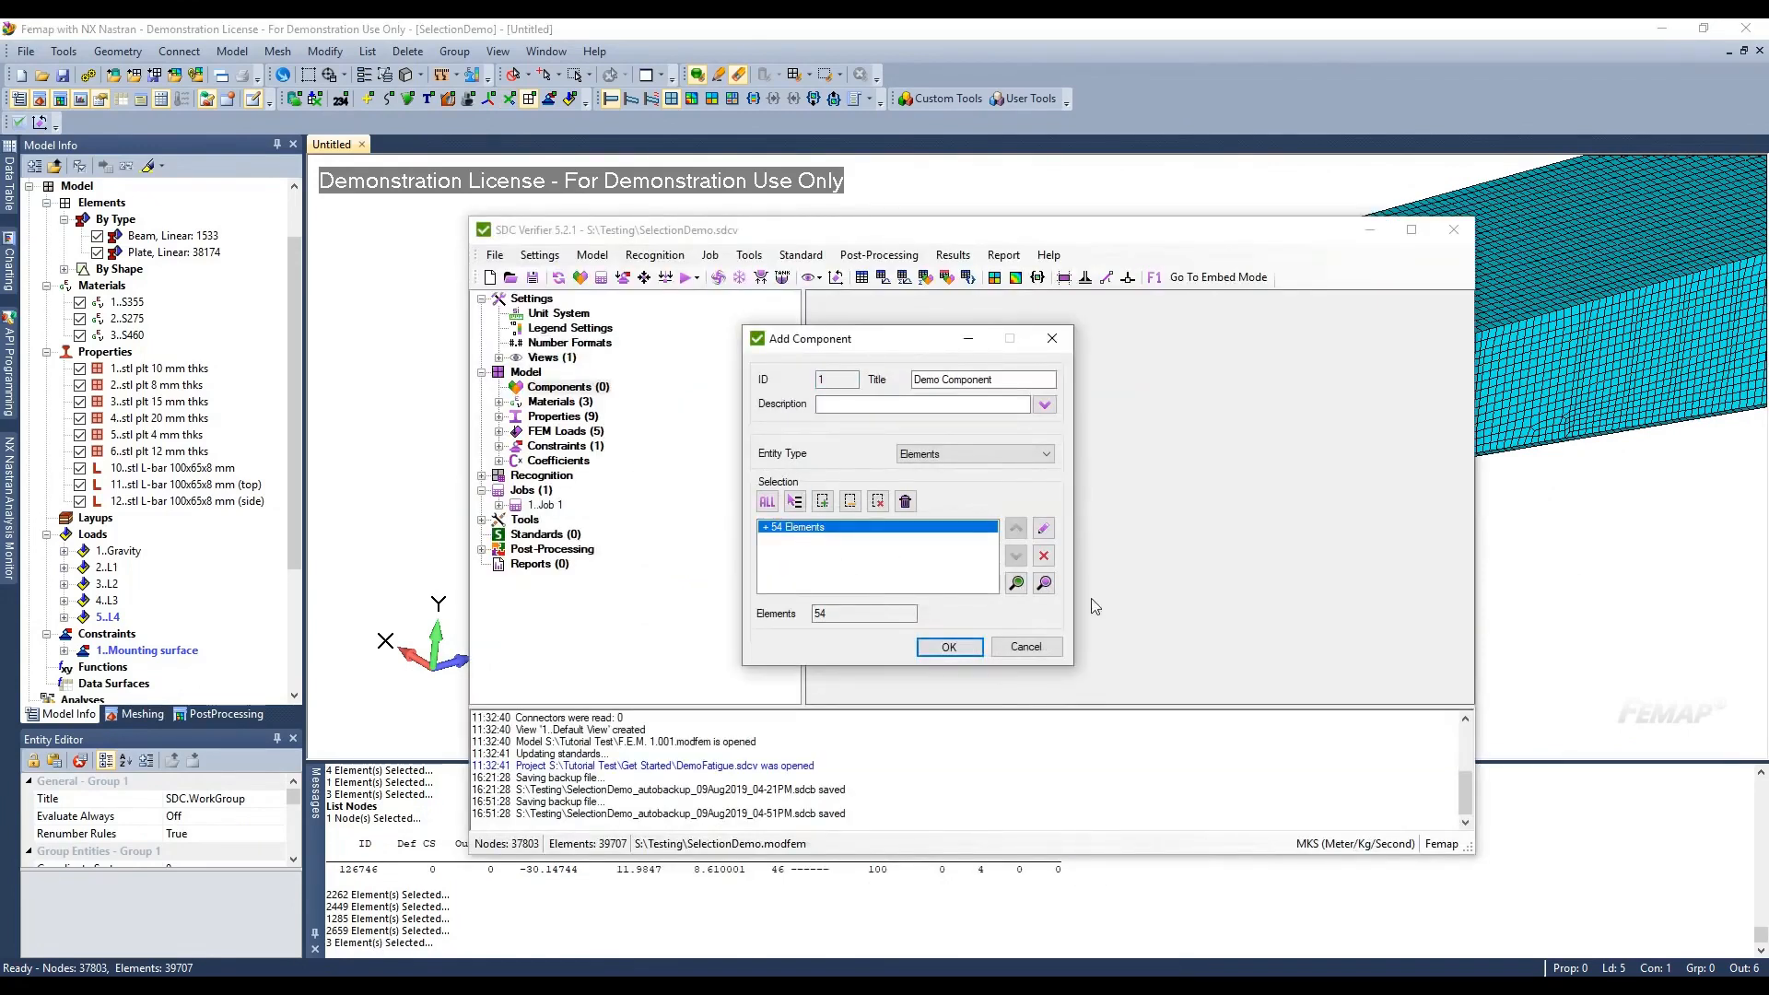
click(1044, 583)
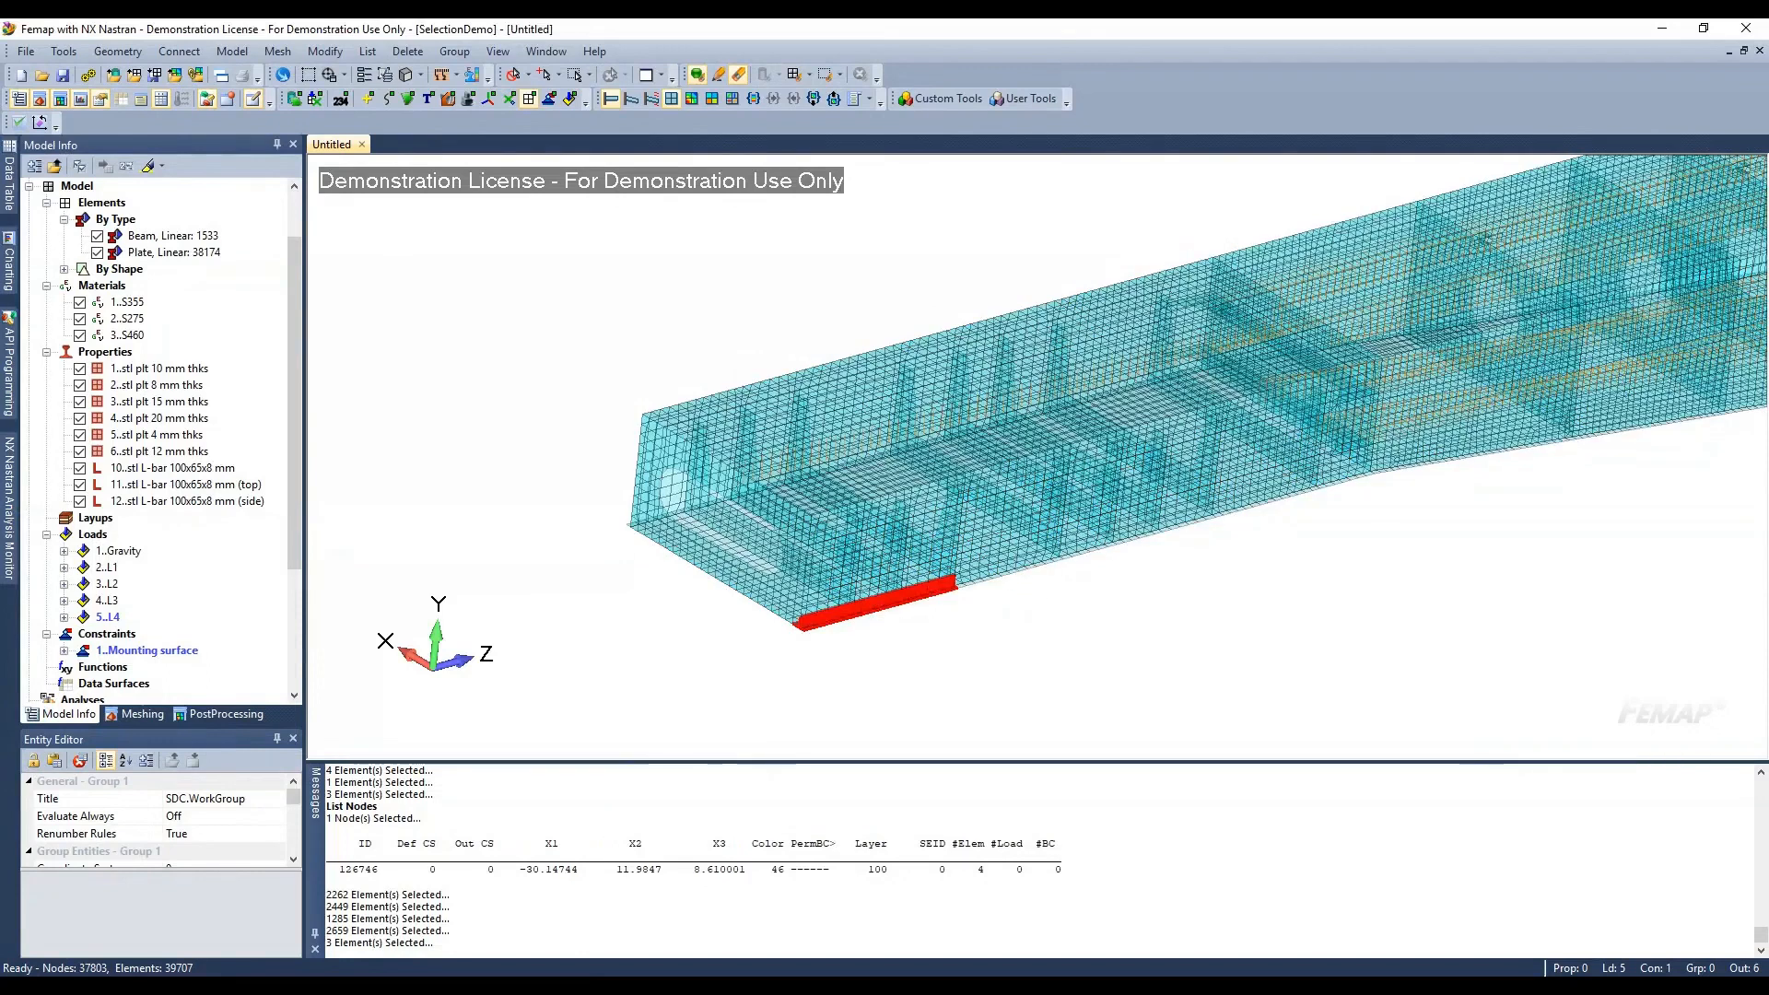
Add the welds on the end face's lower and far vertical edges and the far upper longitudinal edge, preview them, and return to SDC Verifier
click(821, 503)
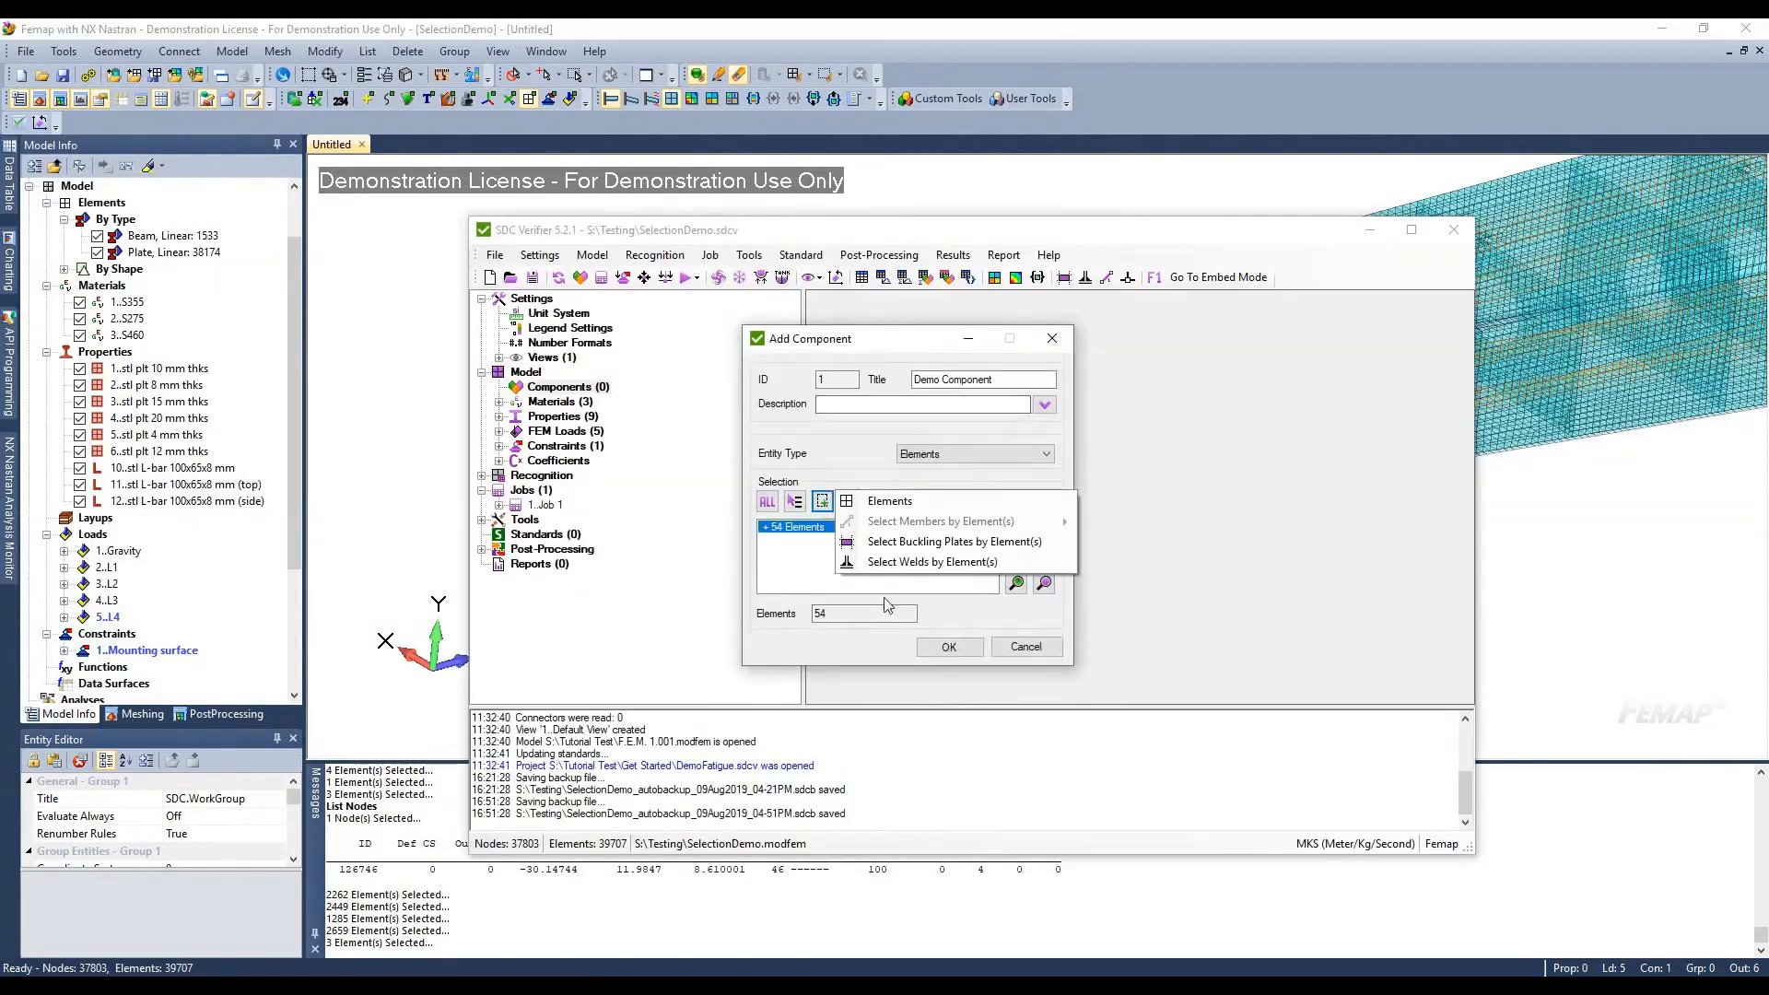
click(933, 562)
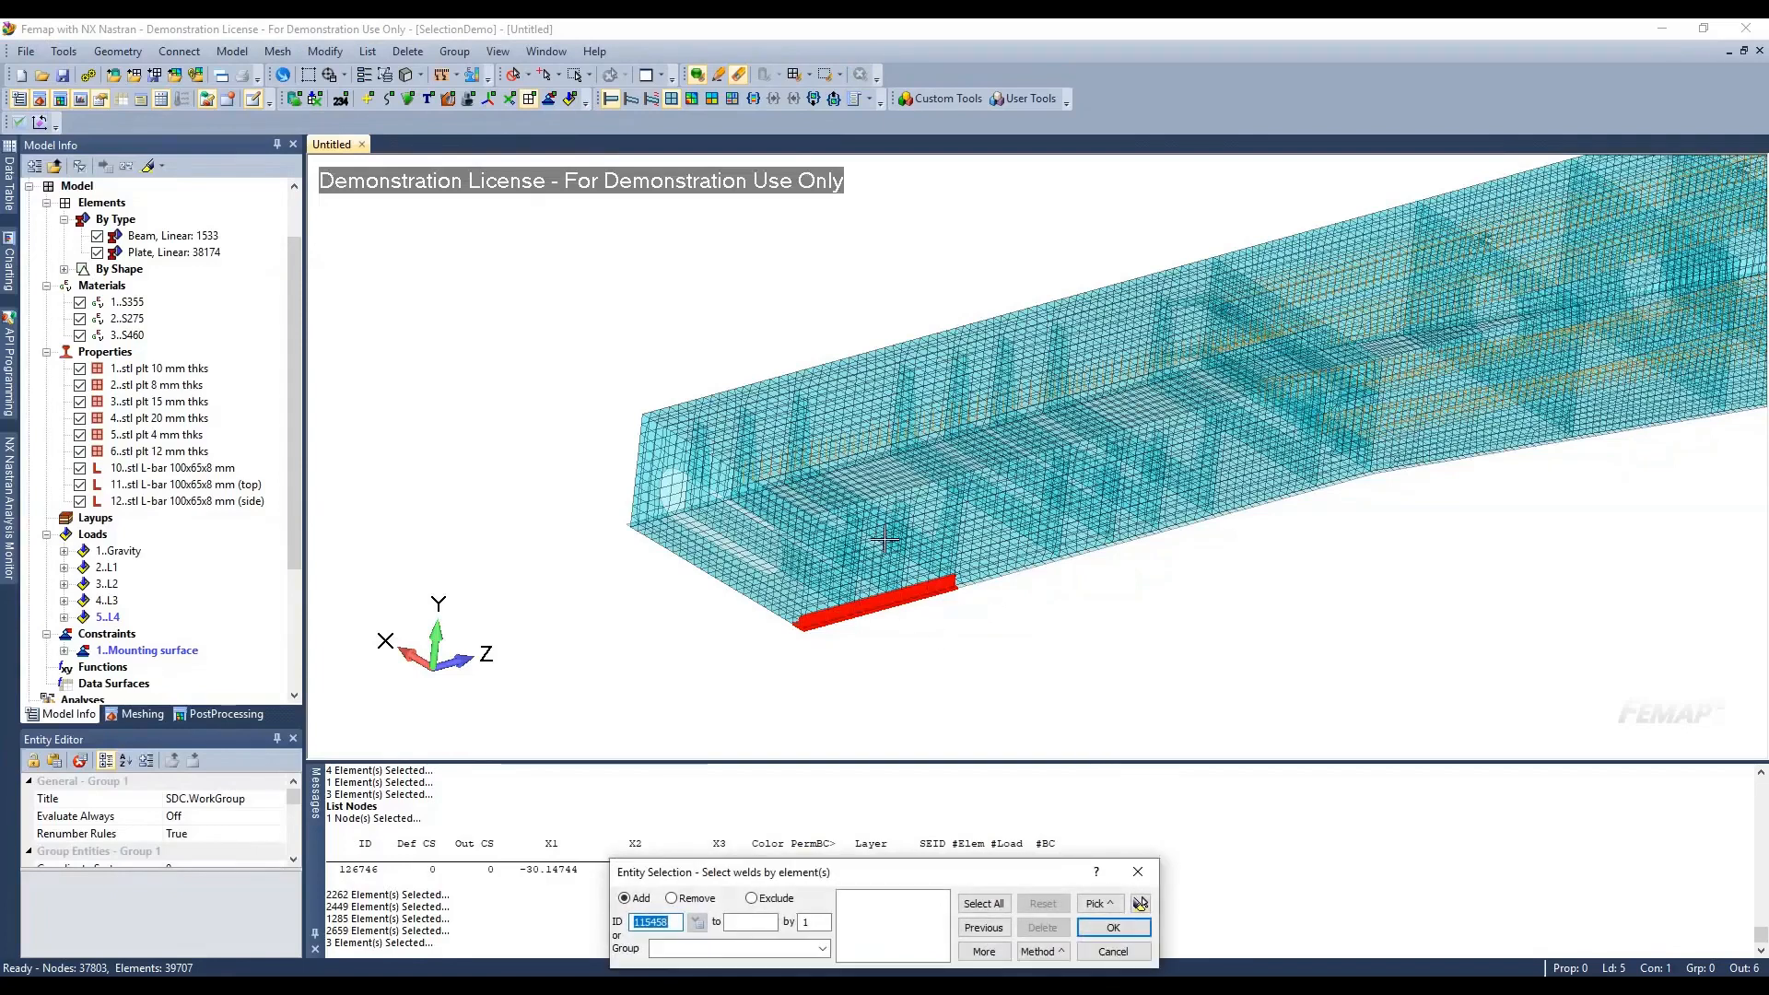
click(670, 546)
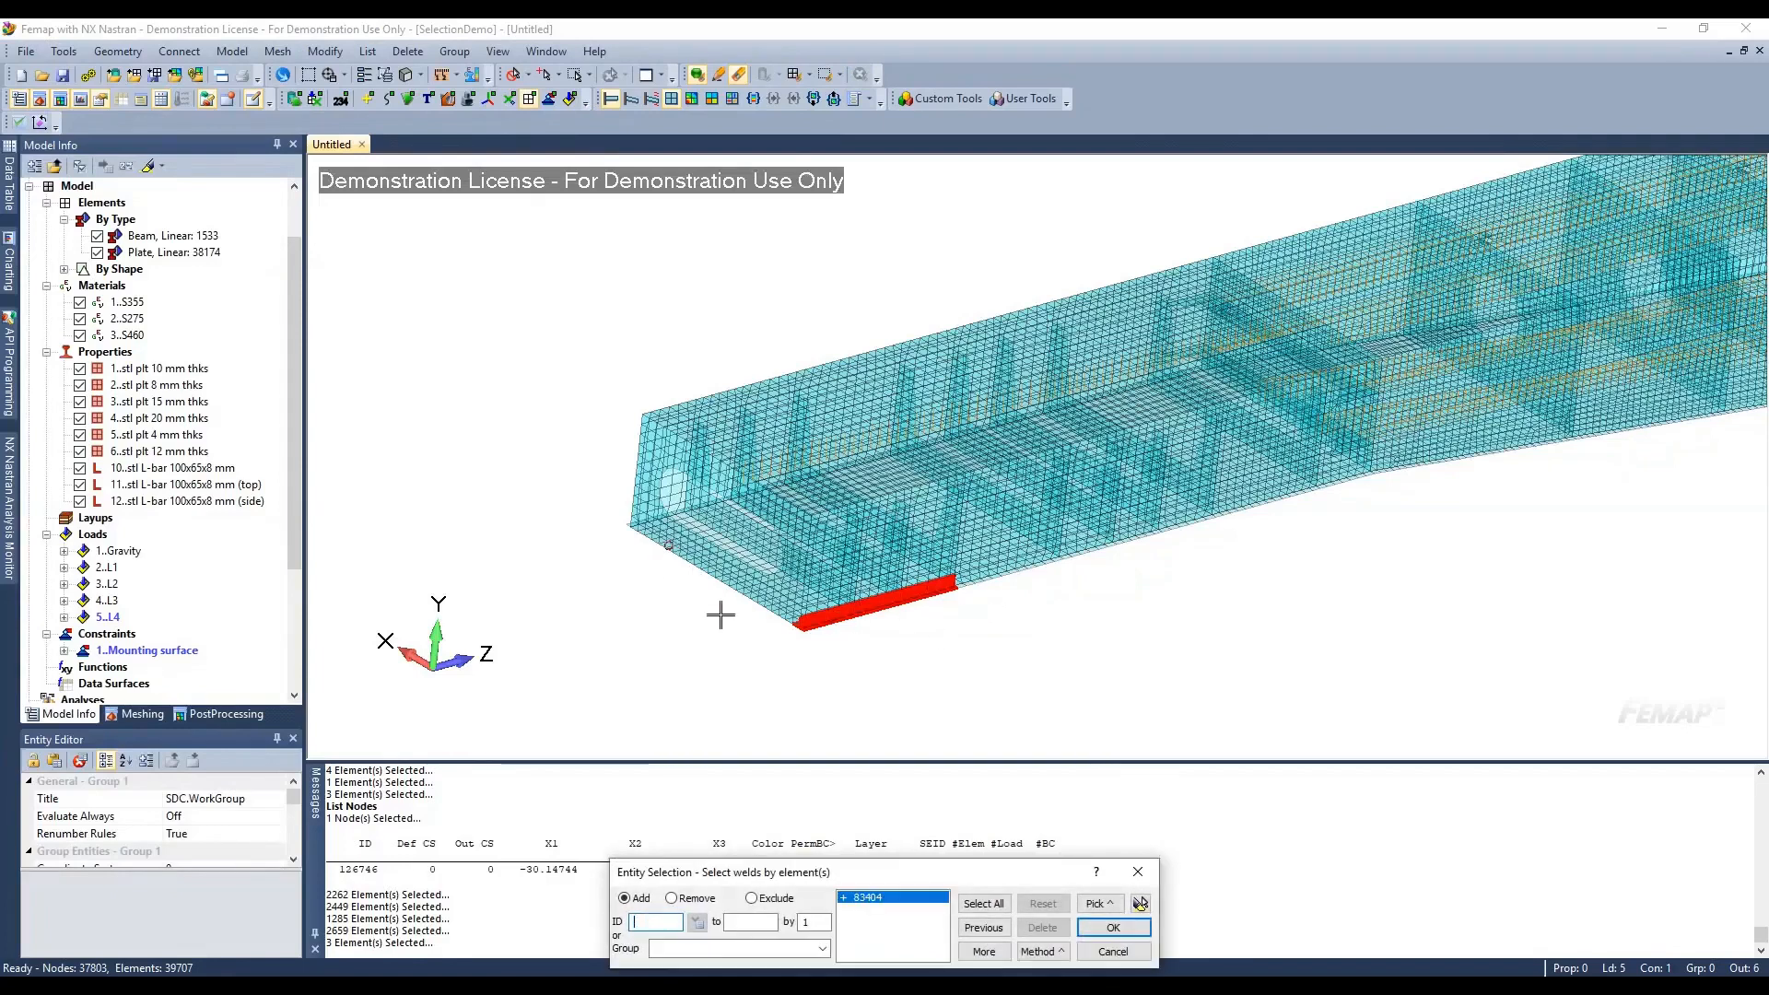
click(637, 479)
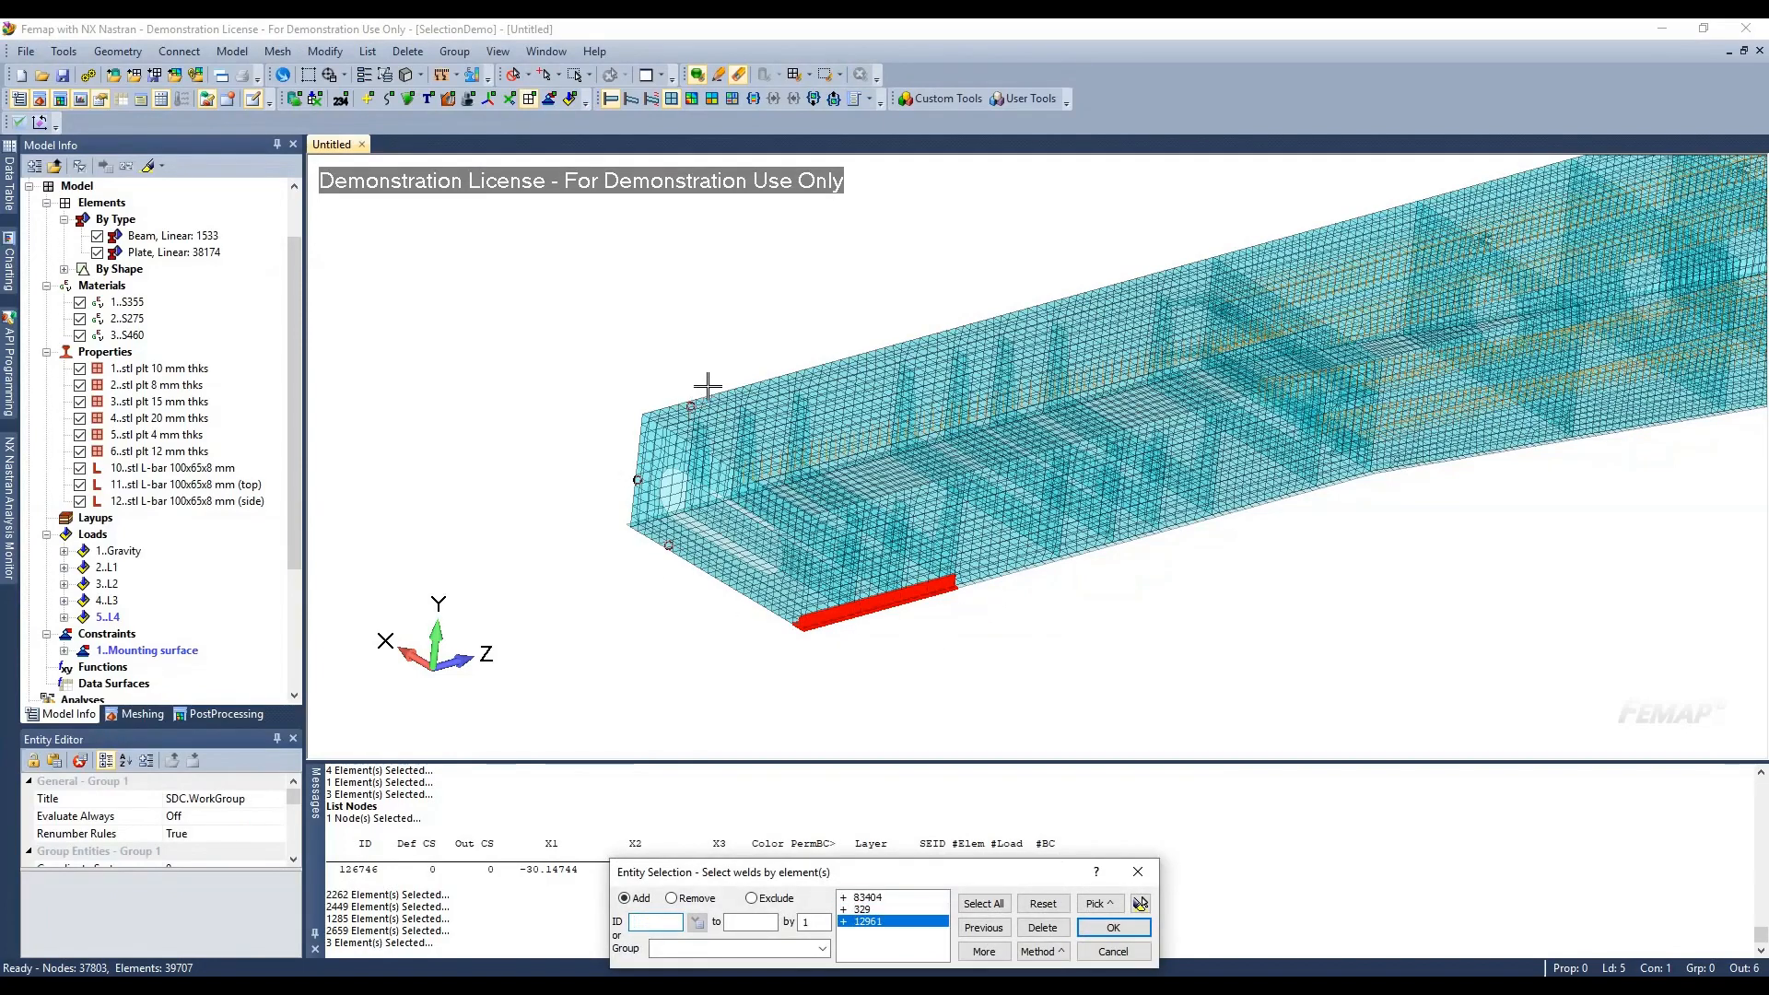
click(1113, 927)
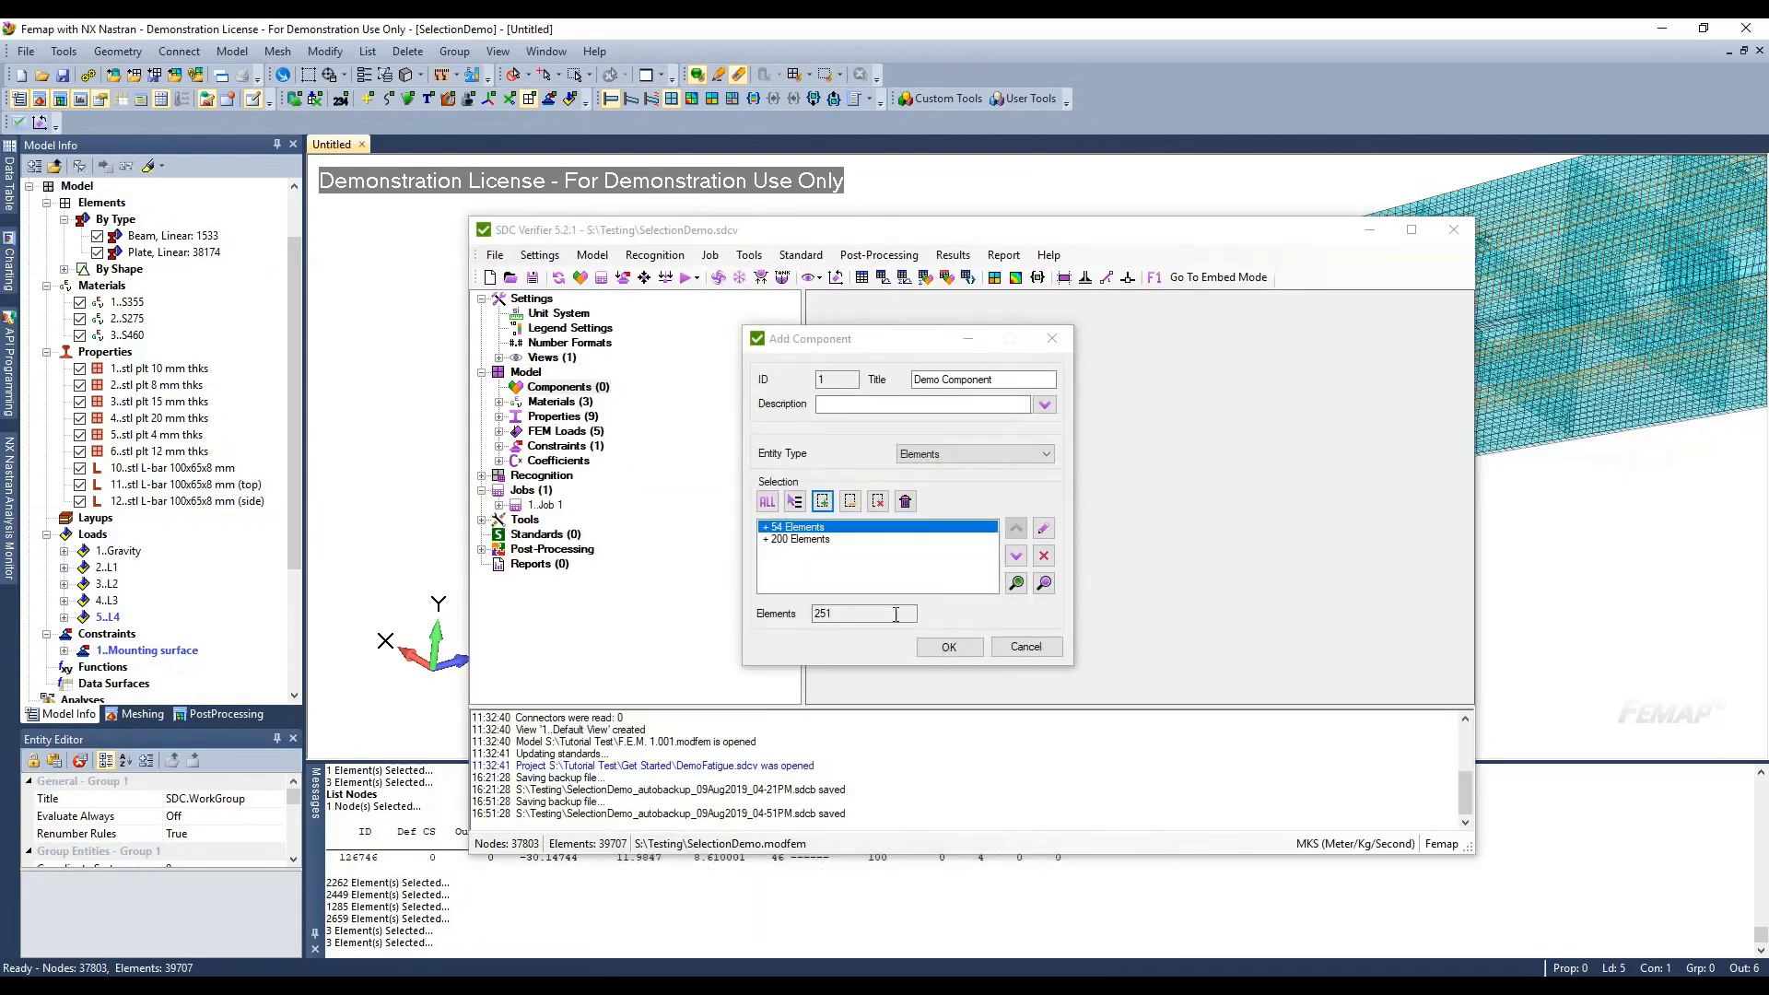
click(1043, 583)
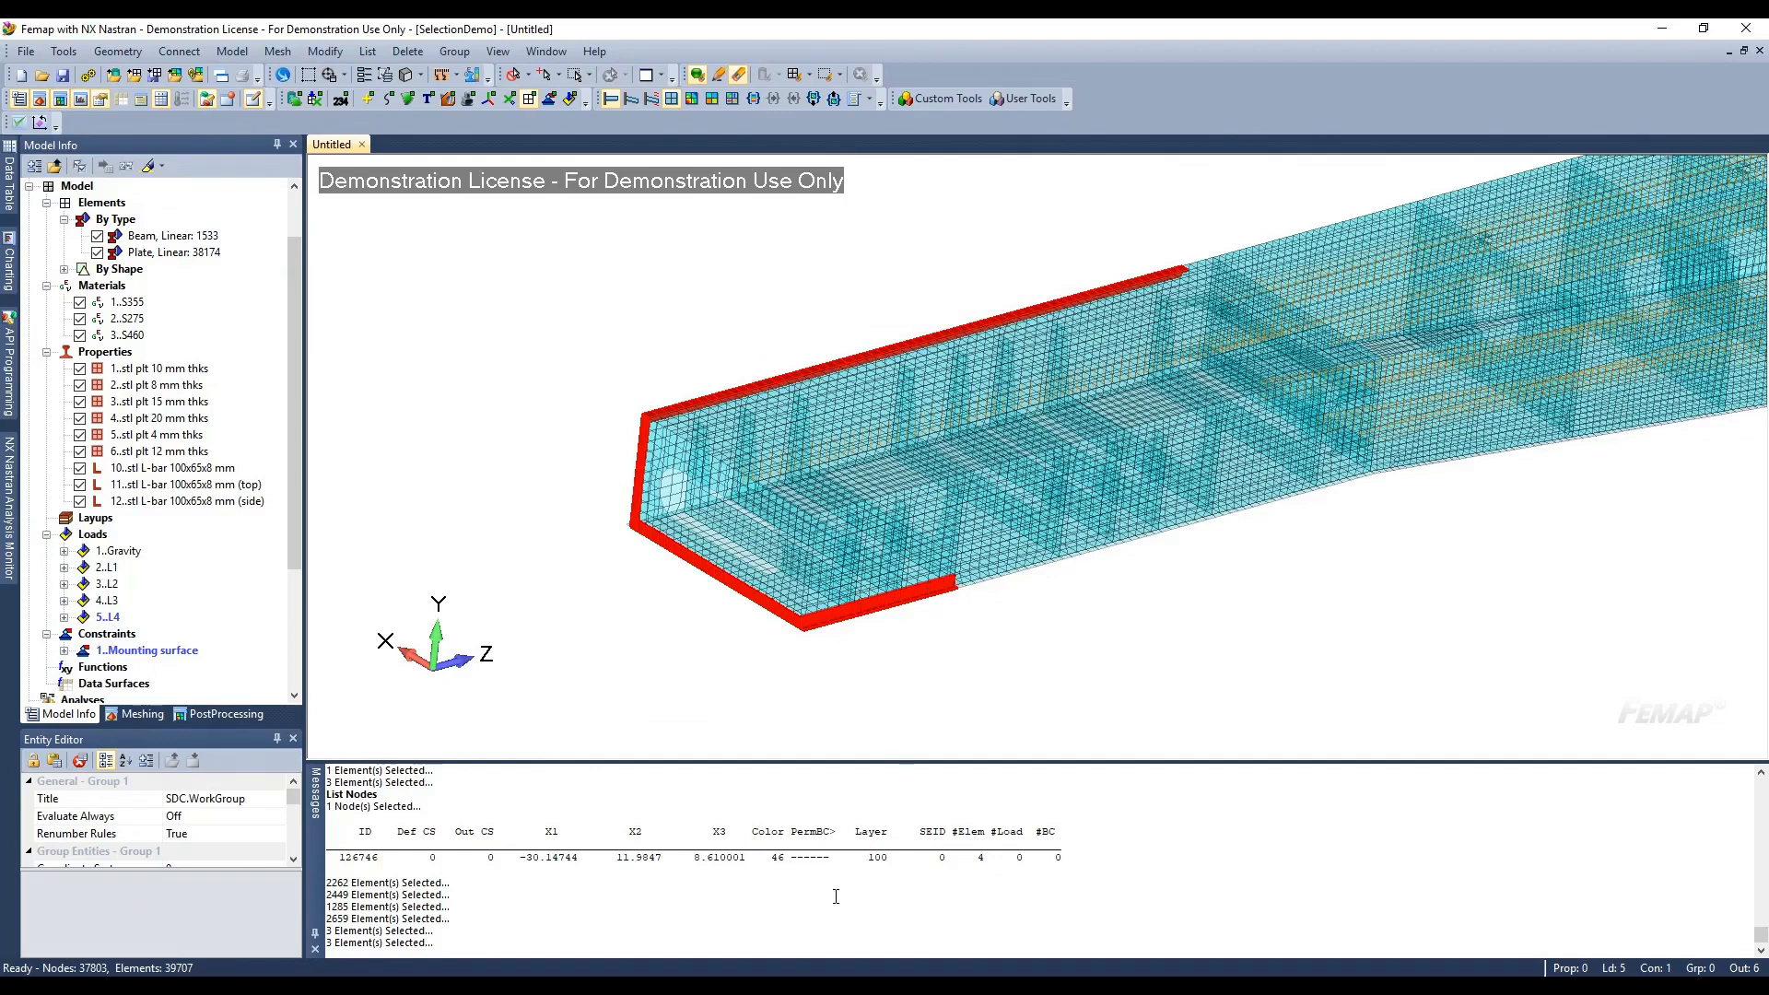
key(alt+Tab)
click(820, 507)
click(821, 503)
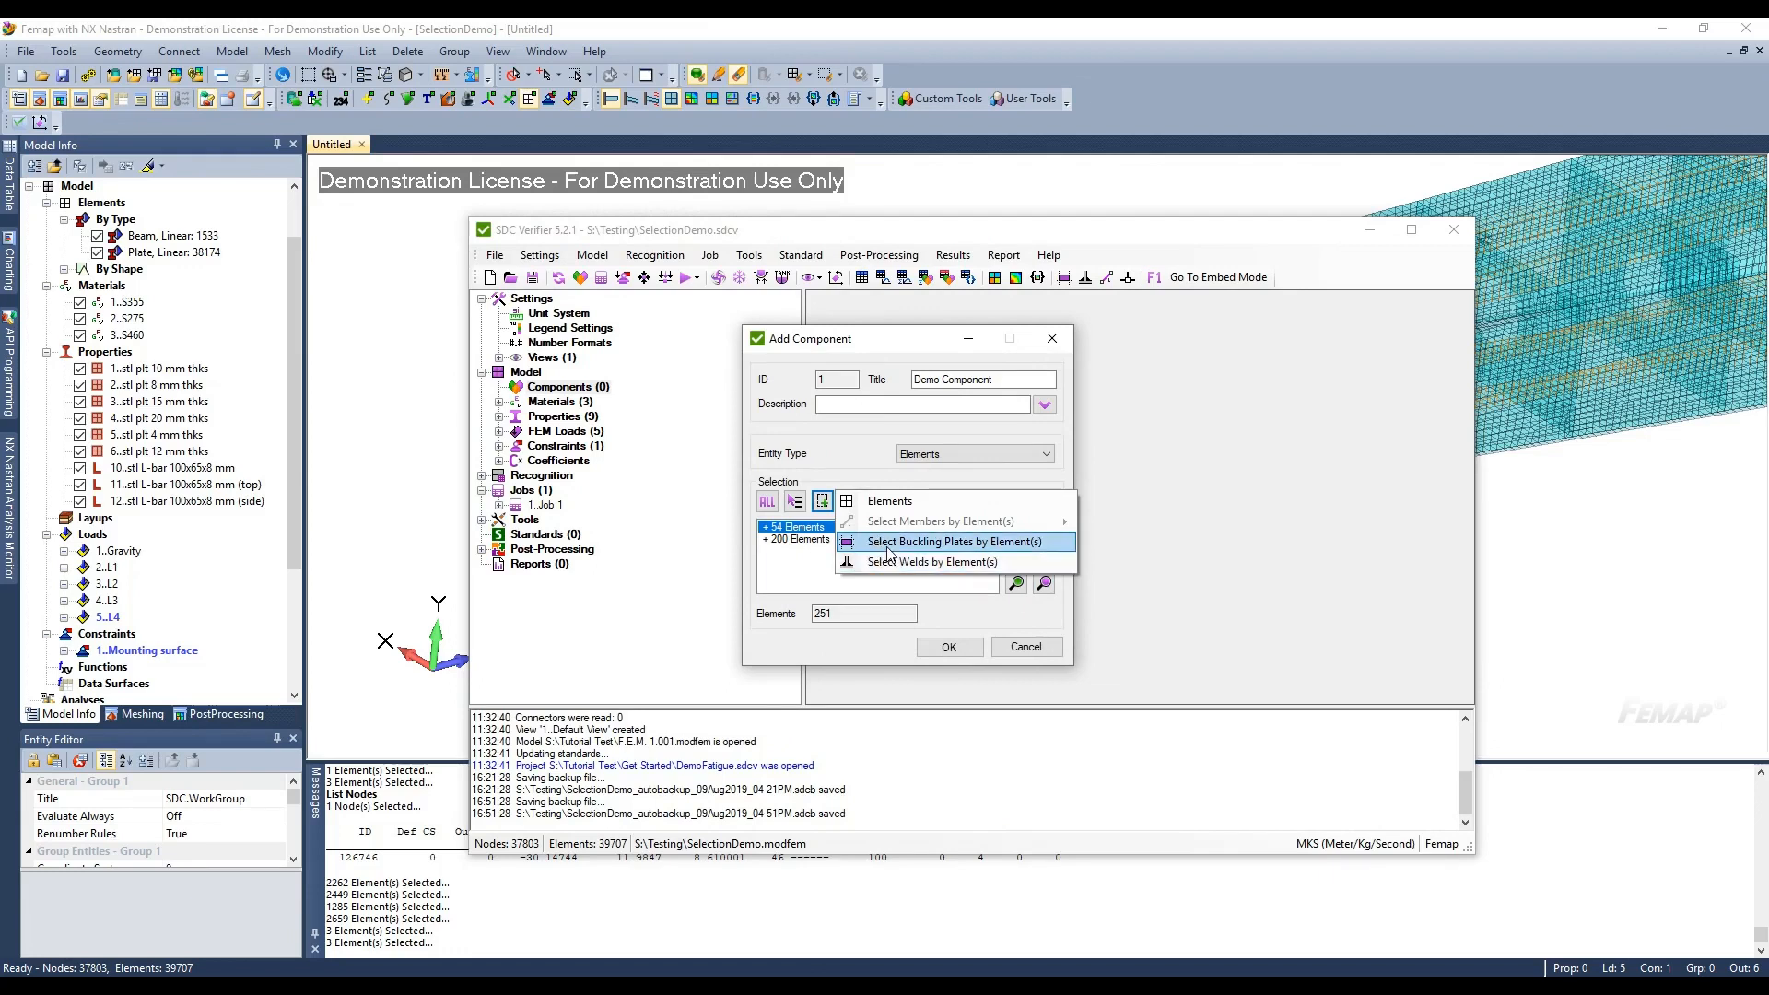
click(864, 464)
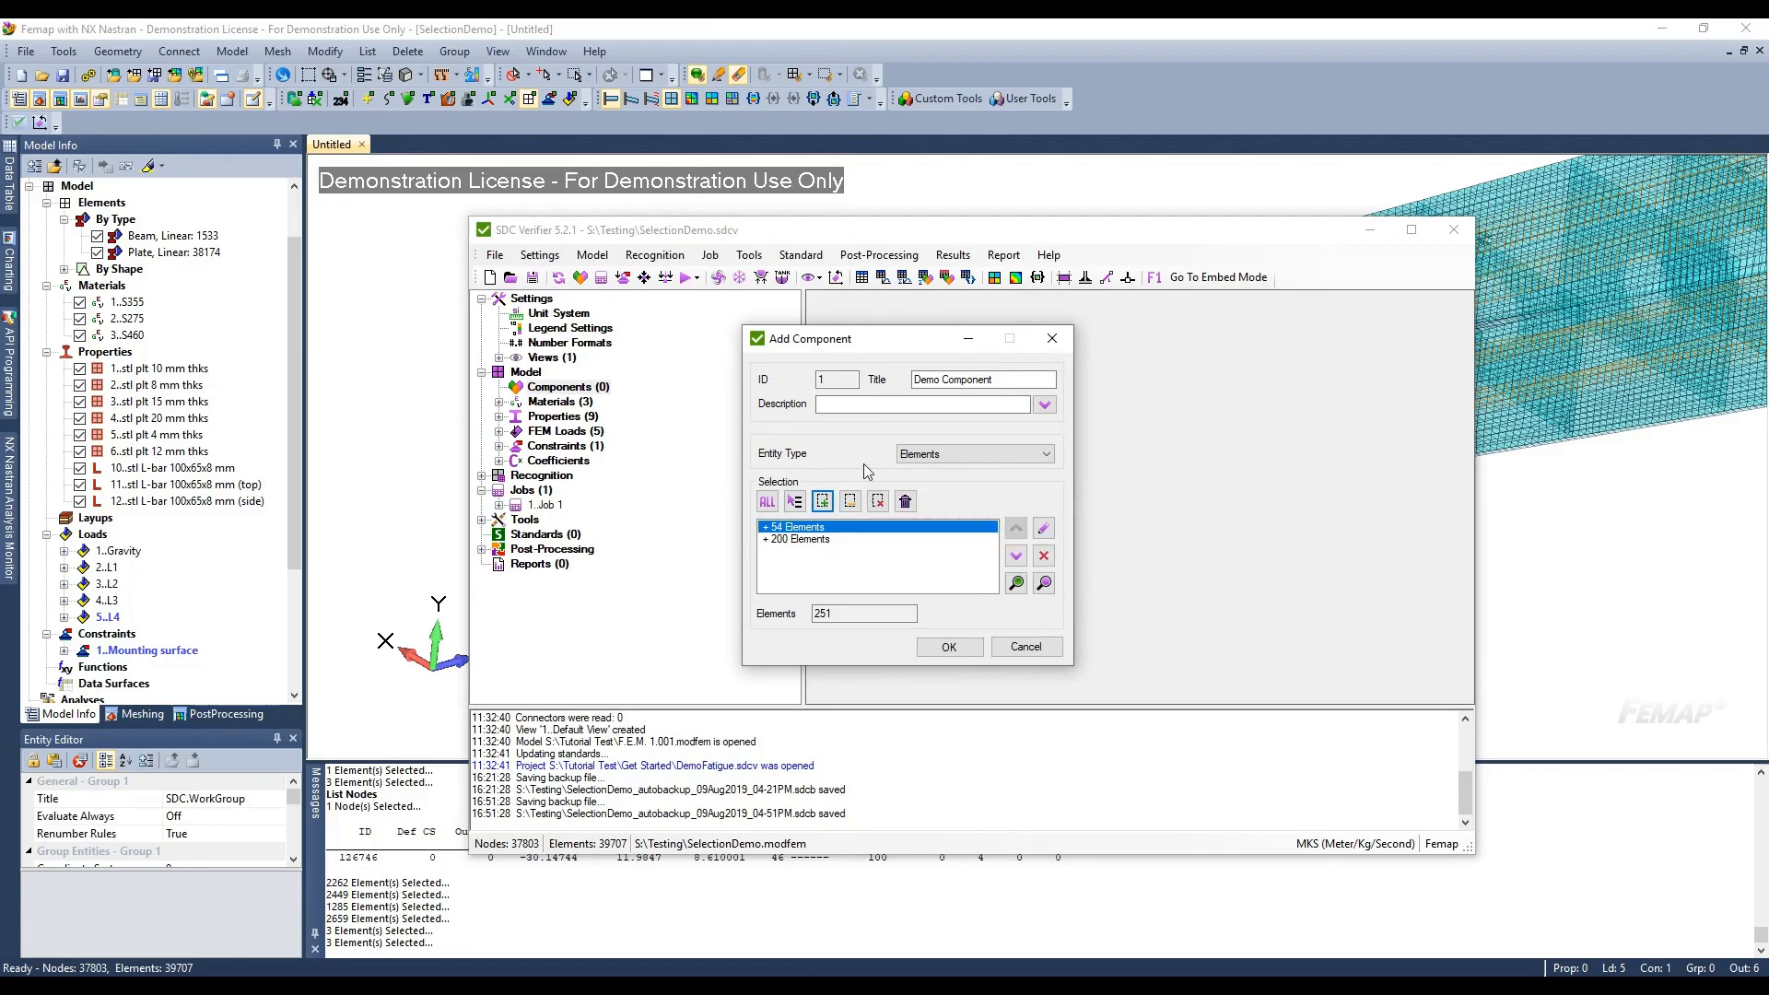